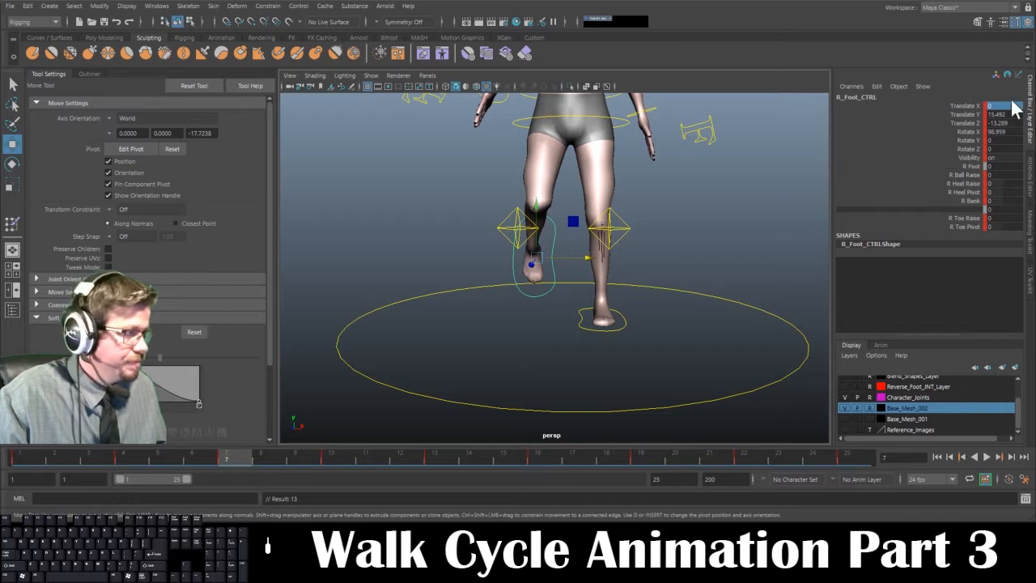
# Set R_Foot_CTRL's Translate X to 2.5 at frames 7 and 10, keying each pose.
pyautogui.press('Return')
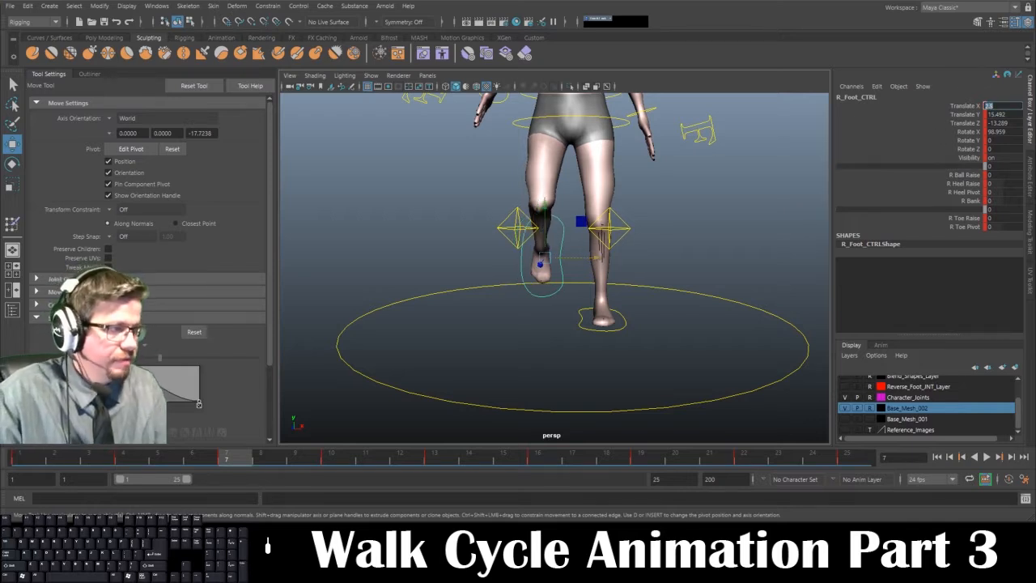
pyautogui.press('s')
pyautogui.press('.')
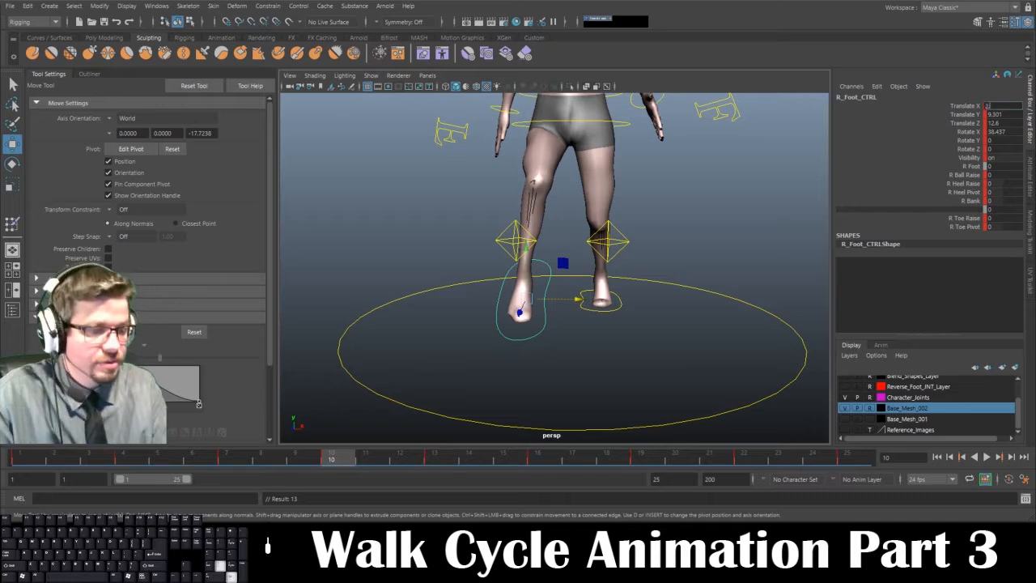
pyautogui.write('.5')
pyautogui.press('Return')
pyautogui.keyDown('alt'); pyautogui.moveTo(728, 291); pyautogui.dragTo(741, 262); pyautogui.keyUp('alt')
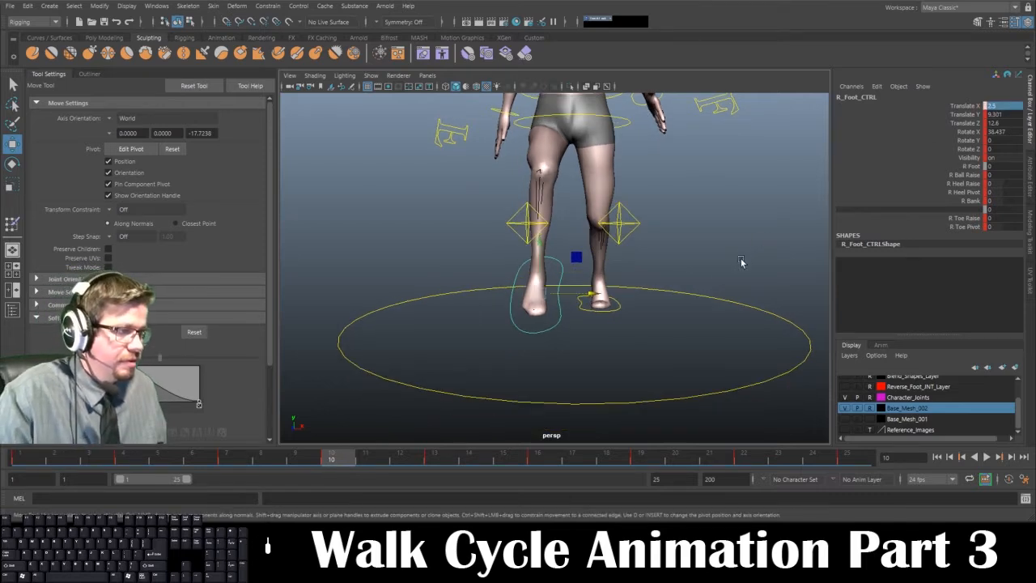
pyautogui.press('s')
# At frame 13, set R_Foot_CTRL's Translate X to 2.5 and key it.
pyautogui.click(433, 456)
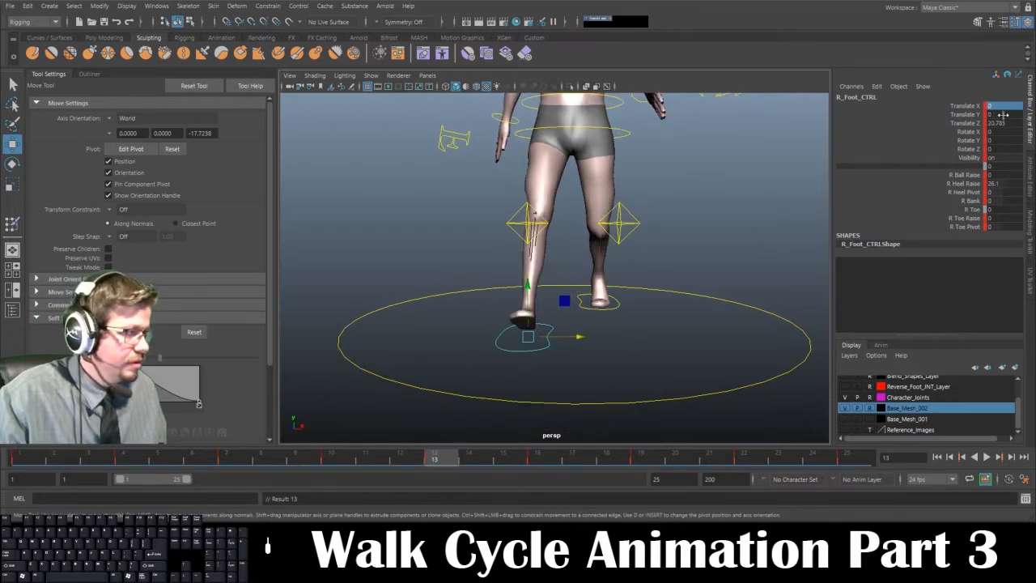
pyautogui.write('2')
pyautogui.press('Return')
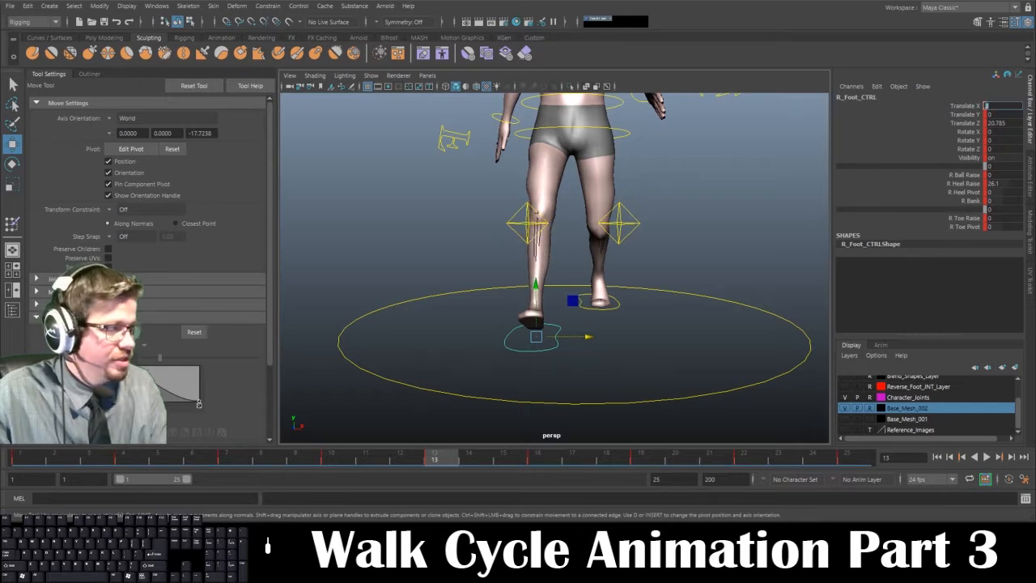
pyautogui.write('.5')
pyautogui.press('Return')
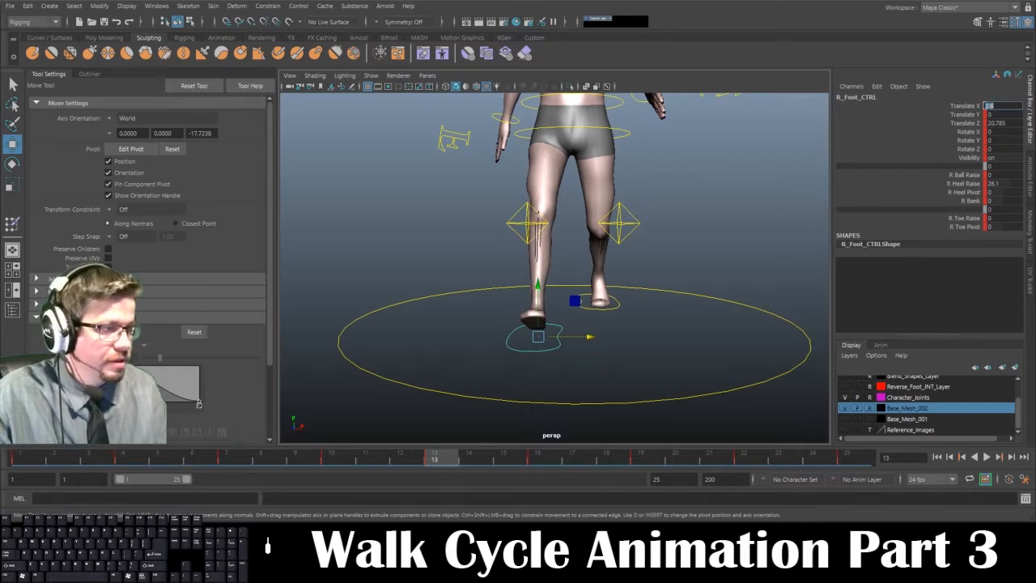
pyautogui.press('s')
# At frame 16, set R_Foot_CTRL's Translate X to 2.5 and key it.
pyautogui.moveTo(499, 456); pyautogui.dragTo(538, 456)
pyautogui.write('0')
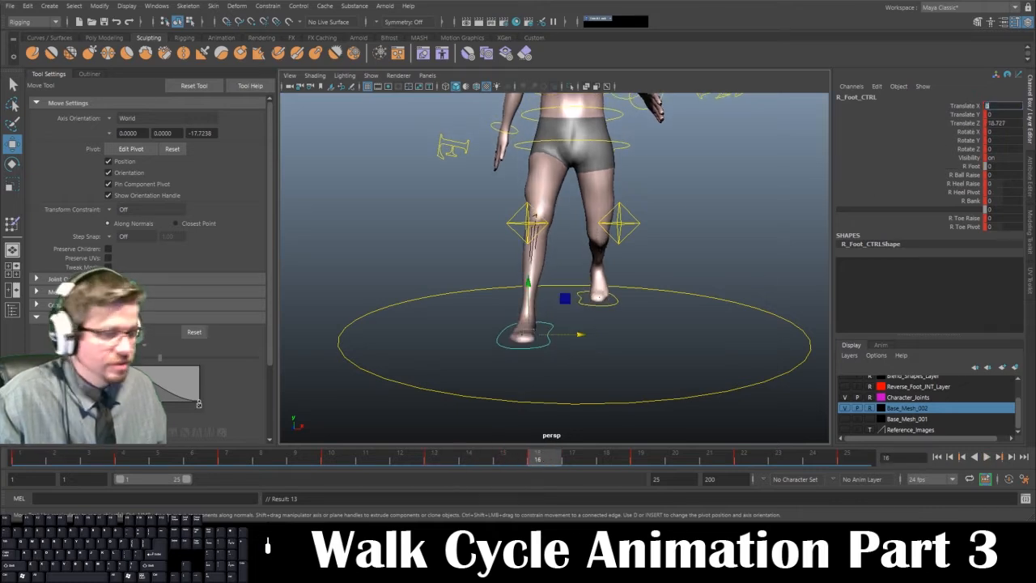
pyautogui.write('.5')
pyautogui.press('Return')
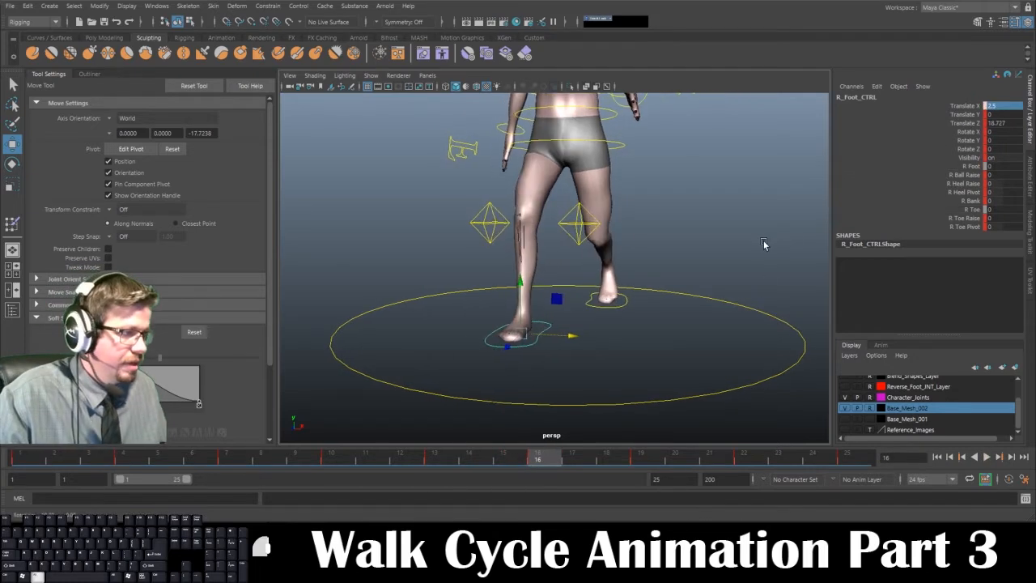
pyautogui.press('s')
# Set R_Foot_CTRL's Translate X to 2.5 at frame 19 with a key, and to 2.5 at frame 22.
pyautogui.moveTo(555, 459); pyautogui.dragTo(641, 458)
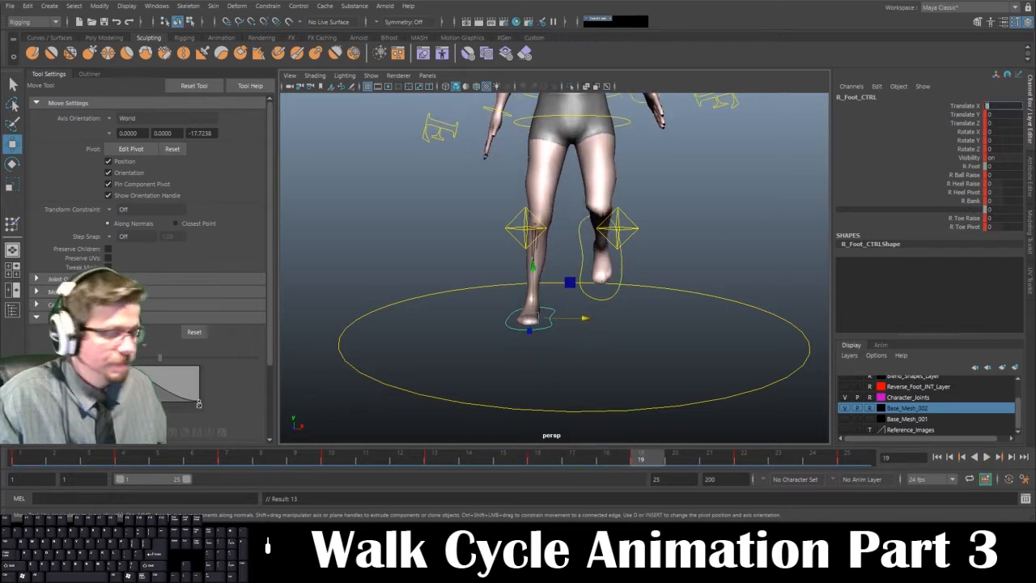
pyautogui.press('Return')
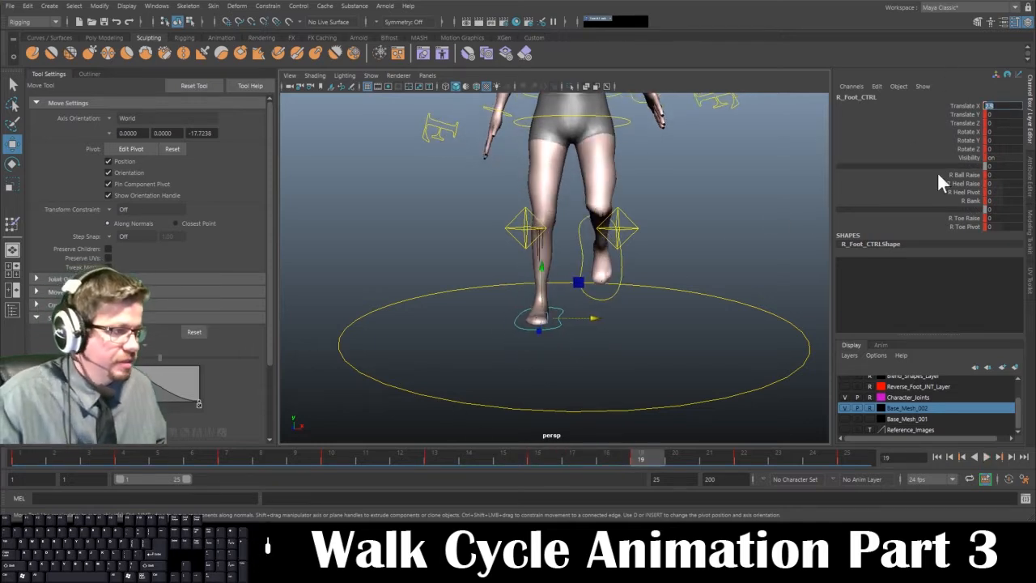
pyautogui.press('s')
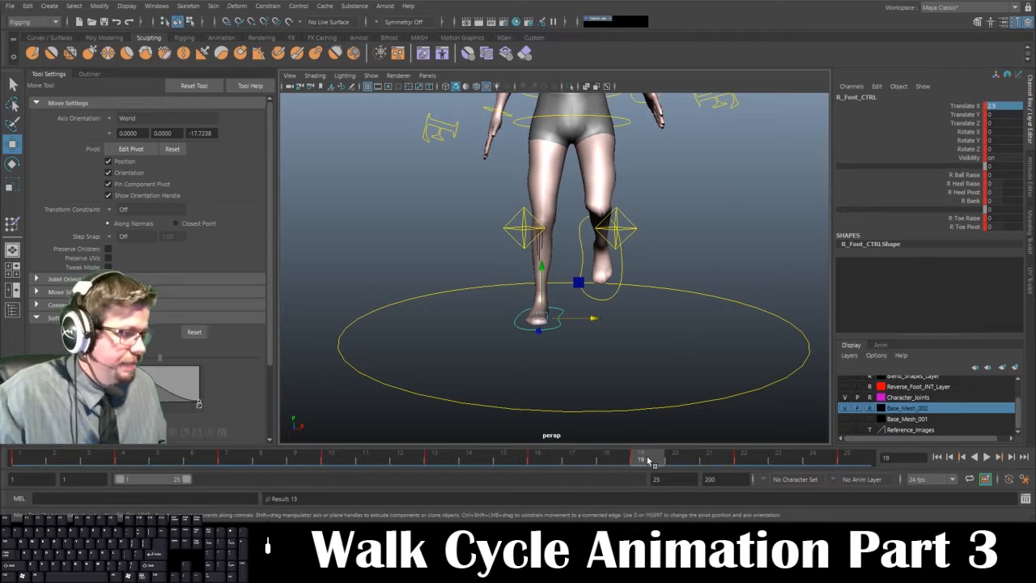
pyautogui.click(744, 459)
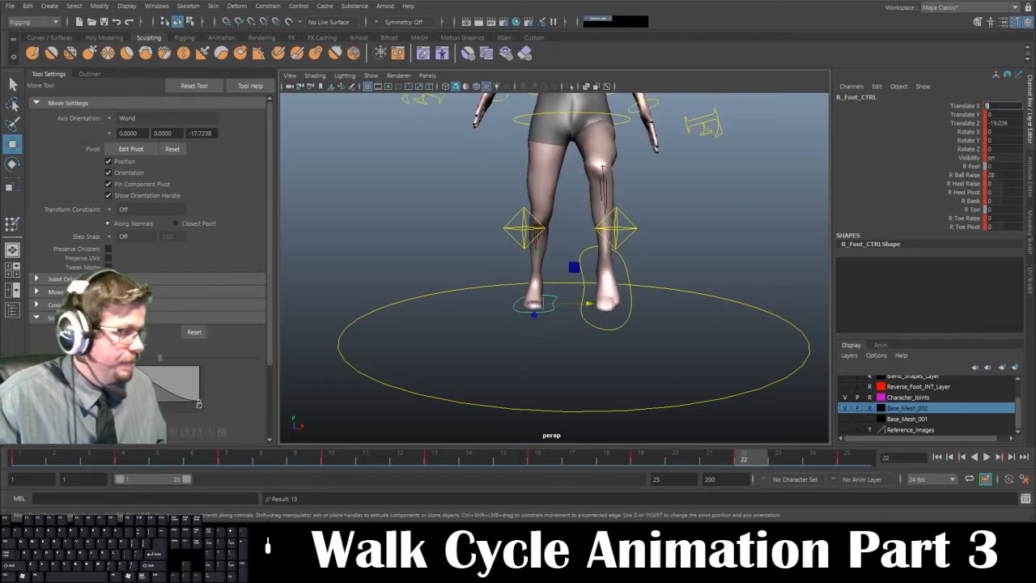
pyautogui.write('2.5')
pyautogui.press('Return')
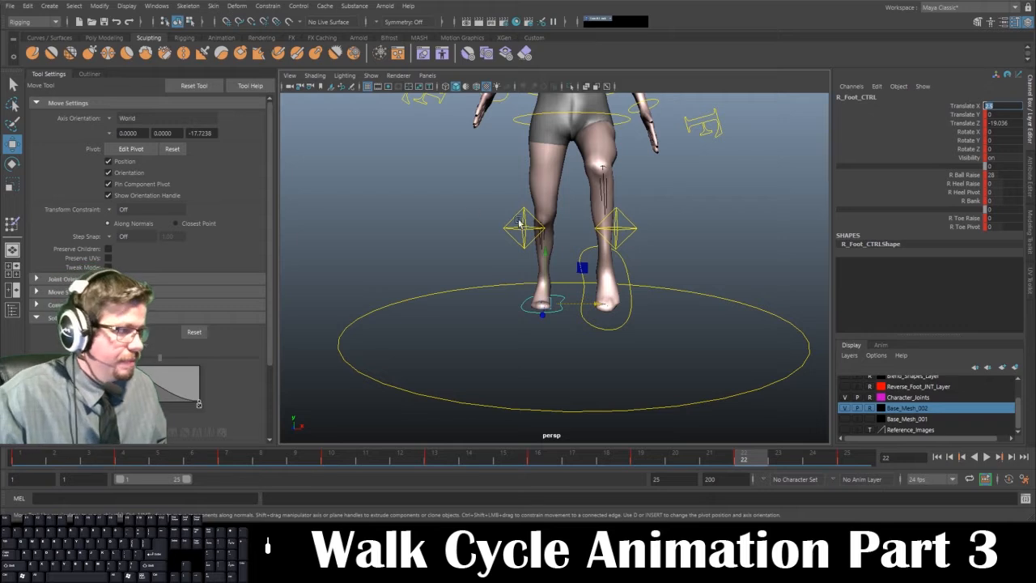
# At frame 25, set R_Foot_CTRL's Translate X to 2.5 and key it.
pyautogui.click(845, 458)
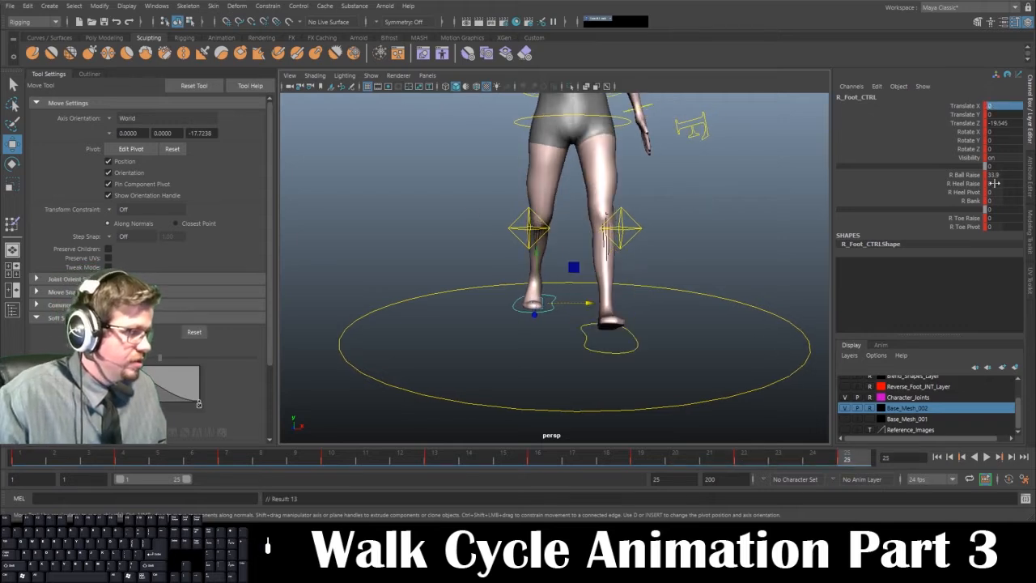
pyautogui.click(1003, 106)
pyautogui.write('2.5')
pyautogui.press('Return')
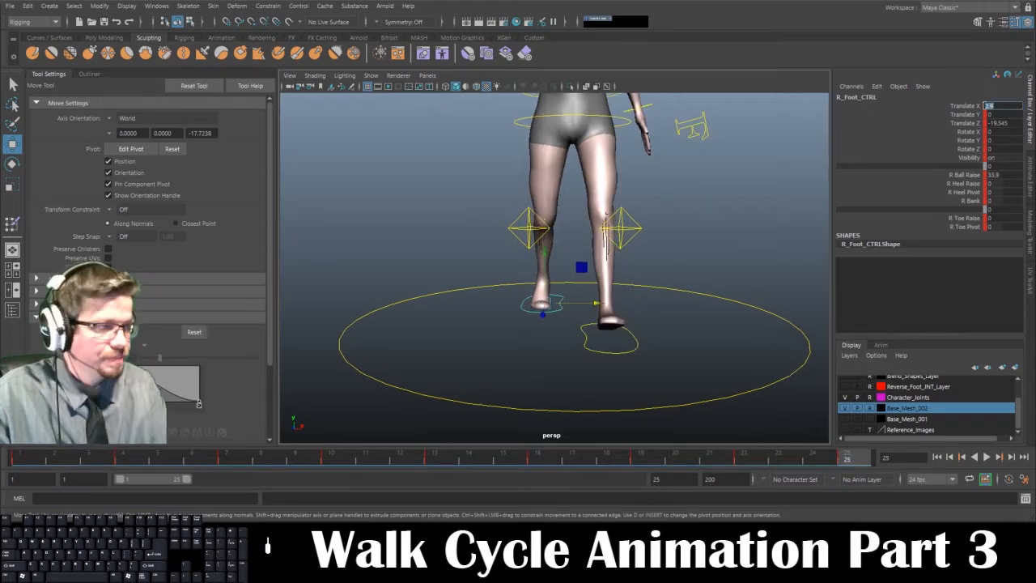
pyautogui.keyDown('alt'); pyautogui.moveTo(784, 225); pyautogui.dragTo(743, 226); pyautogui.keyUp('alt')
pyautogui.press('s')
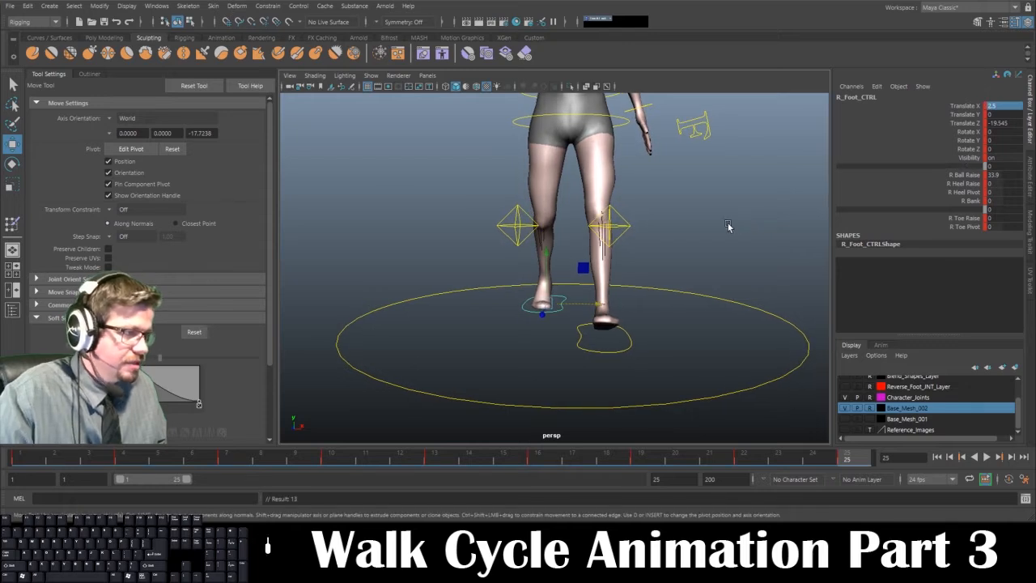
# Return to frame 1 and select Root_CTRL at the hips, trying a small sideways shift and undoing it.
pyautogui.moveTo(351, 457); pyautogui.dragTo(17, 463)
pyautogui.keyDown('alt'); pyautogui.moveTo(655, 282); pyautogui.dragTo(634, 246, button='right'); pyautogui.keyUp('alt')
pyautogui.moveTo(635, 246)
pyautogui.keyDown('alt'); pyautogui.mouseDown()
pyautogui.moveTo(614, 243)
pyautogui.moveTo(623, 249)
pyautogui.mouseUp(); pyautogui.keyUp('alt')
pyautogui.click(611, 160)
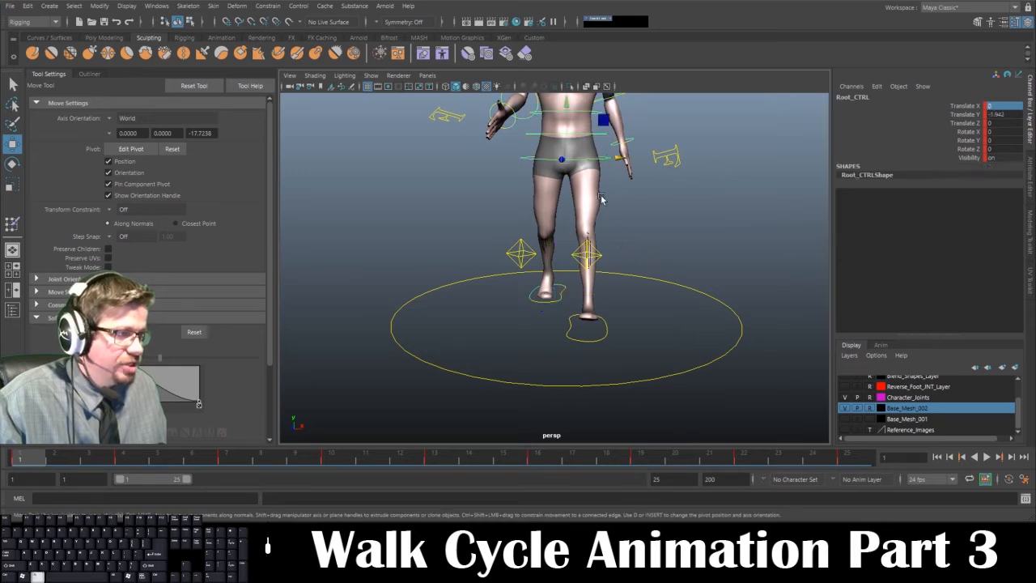
pyautogui.keyDown('alt'); pyautogui.moveTo(603, 199); pyautogui.dragTo(613, 197); pyautogui.keyUp('alt')
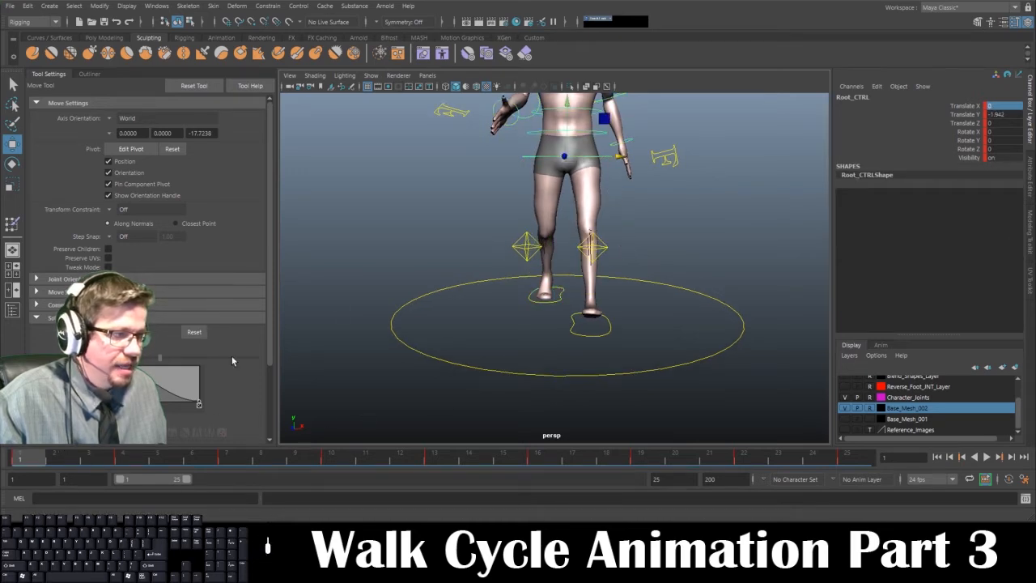
pyautogui.moveTo(612, 160); pyautogui.dragTo(613, 162)
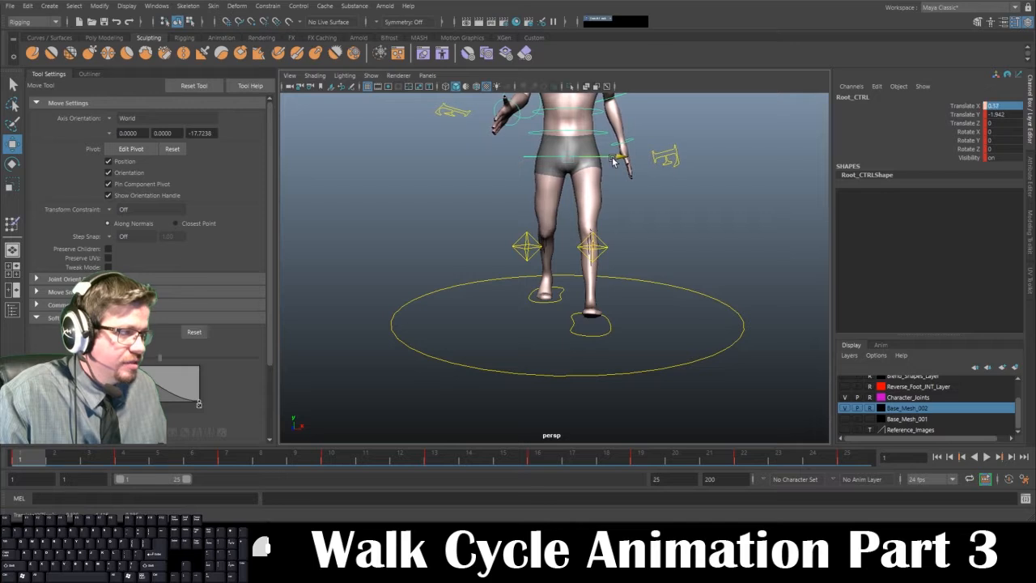
pyautogui.hotkey('ctrl', 'z')
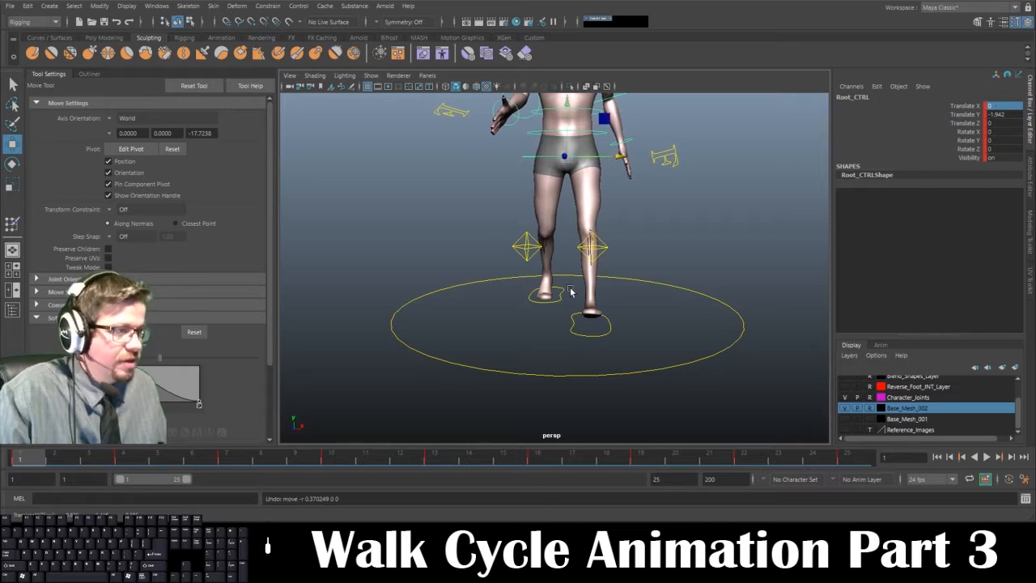
# At frame 4, try a small sideways shift of Root_CTRL, undo it, and key the control.
pyautogui.moveTo(36, 460); pyautogui.dragTo(123, 461)
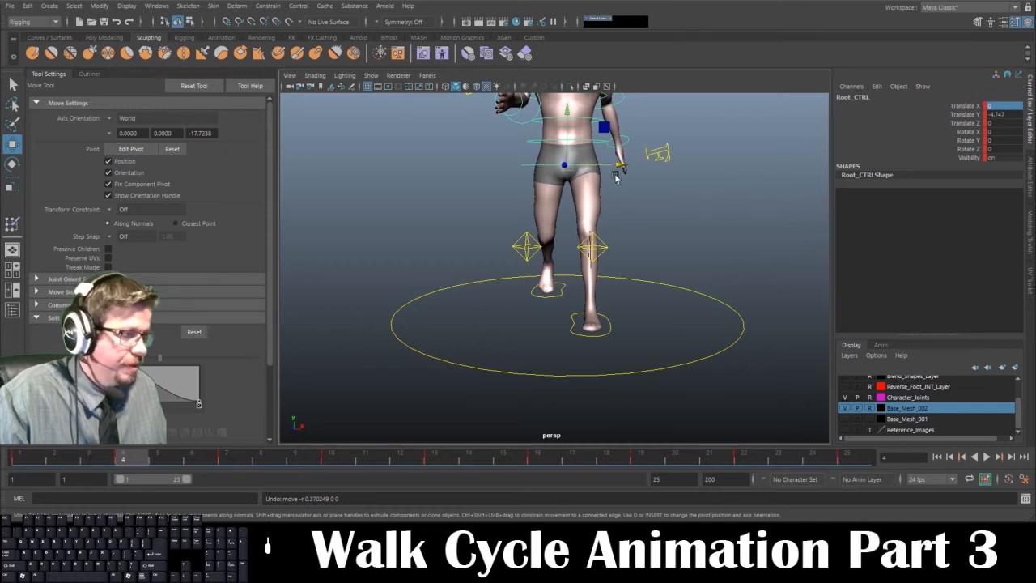
pyautogui.moveTo(617, 166); pyautogui.dragTo(622, 165)
pyautogui.hotkey('ctrl', 'z')
pyautogui.press('s')
# At frame 7, shift Root_CTRL along X to about 4.43, over the planted left foot, and key it.
pyautogui.moveTo(132, 464); pyautogui.dragTo(247, 464)
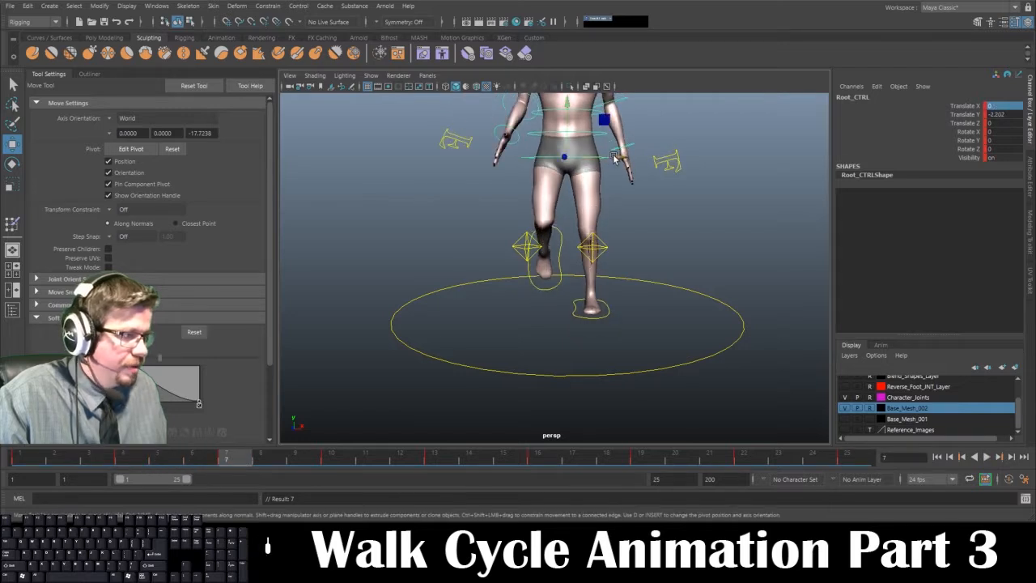
pyautogui.moveTo(615, 158); pyautogui.dragTo(623, 157)
pyautogui.press('s')
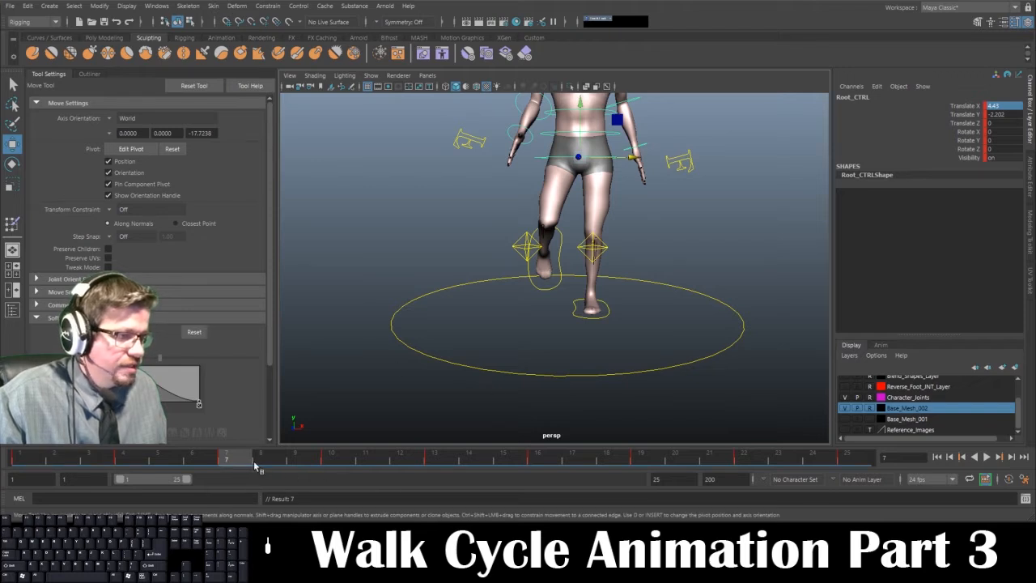
# At frame 10, shift Root_CTRL slightly along positive X, toward the character's left foot.
pyautogui.moveTo(251, 466); pyautogui.dragTo(331, 466)
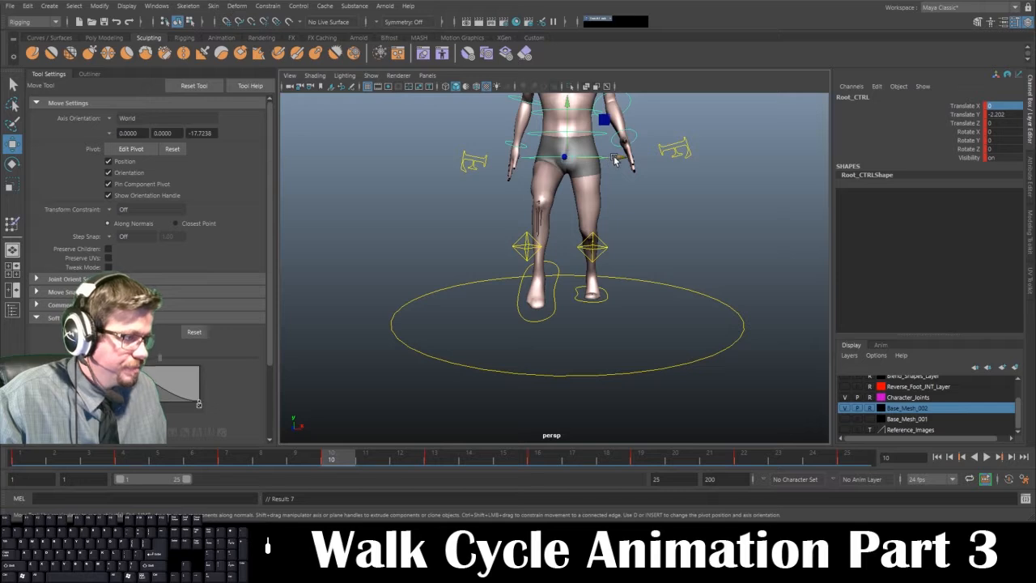
pyautogui.moveTo(614, 159); pyautogui.dragTo(616, 159)
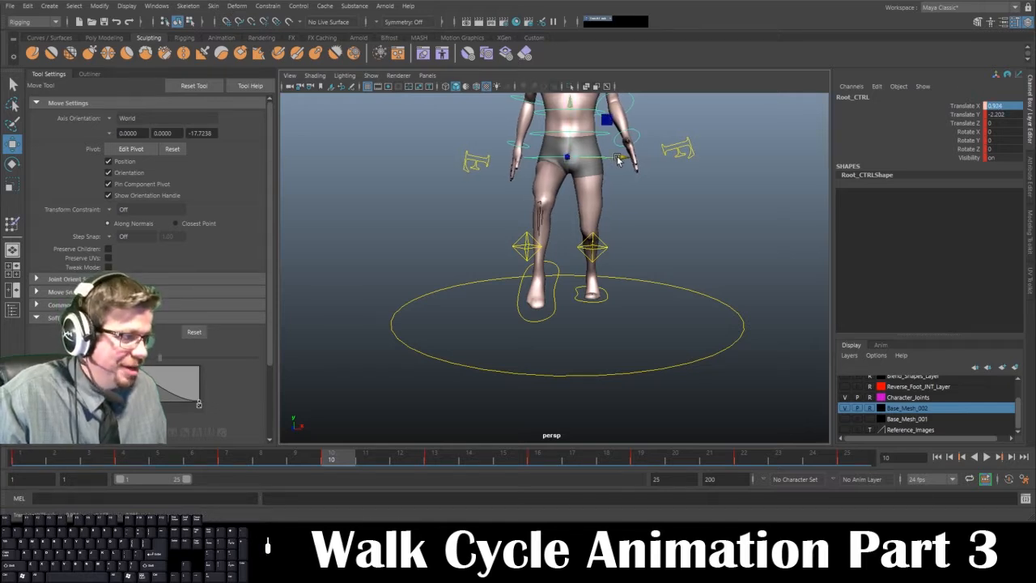
pyautogui.moveTo(618, 160); pyautogui.dragTo(620, 160)
pyautogui.keyDown('alt'); pyautogui.moveTo(600, 219); pyautogui.dragTo(593, 269, button='middle'); pyautogui.keyUp('alt')
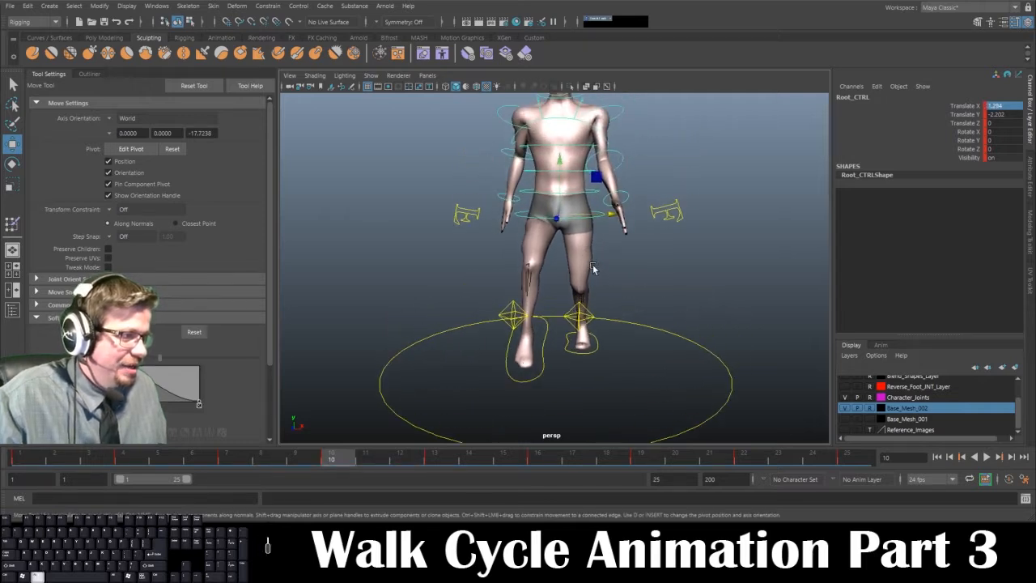
# At frame 19, shift Root_CTRL along X to about -2.97, over the planted right foot.
pyautogui.moveTo(352, 468); pyautogui.dragTo(537, 459)
pyautogui.moveTo(606, 229); pyautogui.dragTo(603, 245)
pyautogui.moveTo(546, 460); pyautogui.dragTo(640, 460)
pyautogui.moveTo(602, 216); pyautogui.dragTo(594, 217)
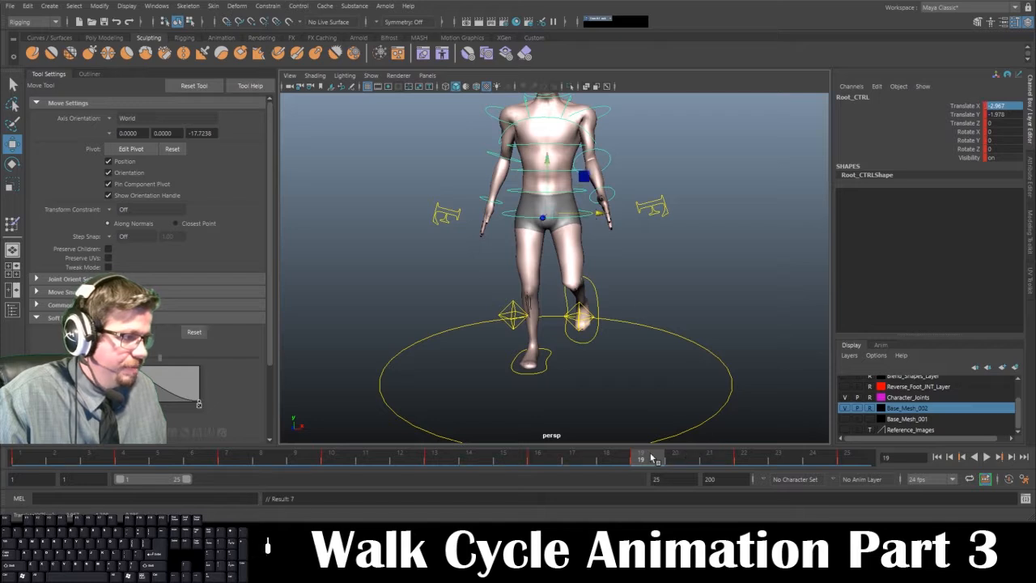
# At frame 22, shift Root_CTRL along X to about -1.46 and key it.
pyautogui.moveTo(651, 459); pyautogui.dragTo(743, 460)
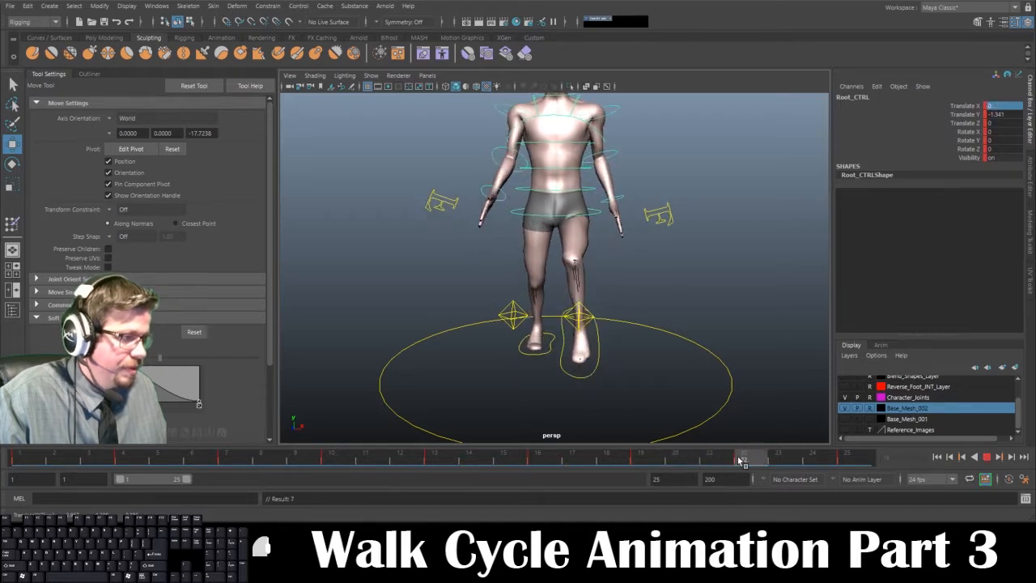
pyautogui.moveTo(593, 212); pyautogui.dragTo(593, 213)
pyautogui.press('s')
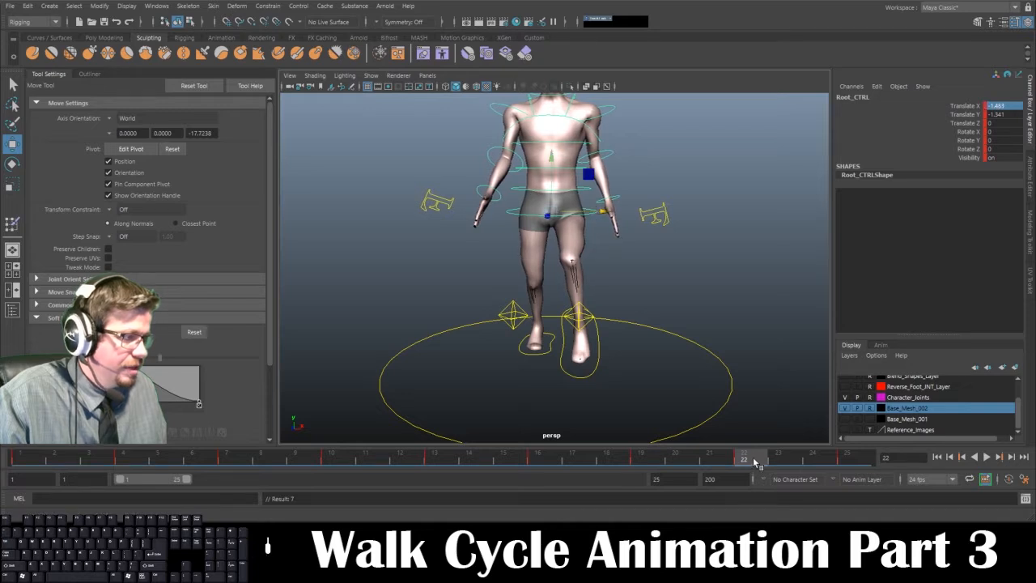
# Play the walk cycle from frame 1 and examine the hips' side-to-side sway from the front and at an angle.
pyautogui.hotkey('alt', 'v')
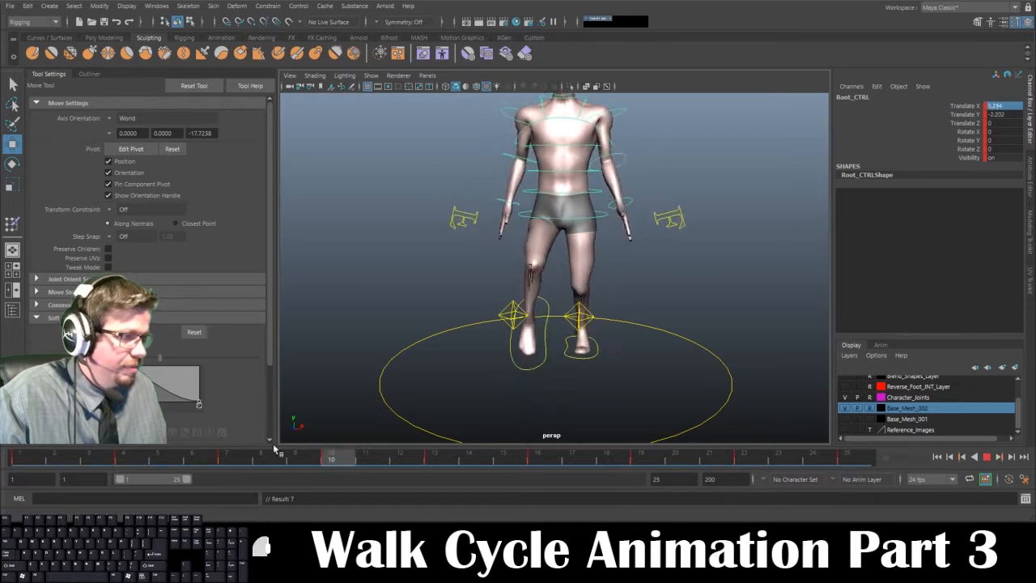
pyautogui.hotkey('alt', 'v')
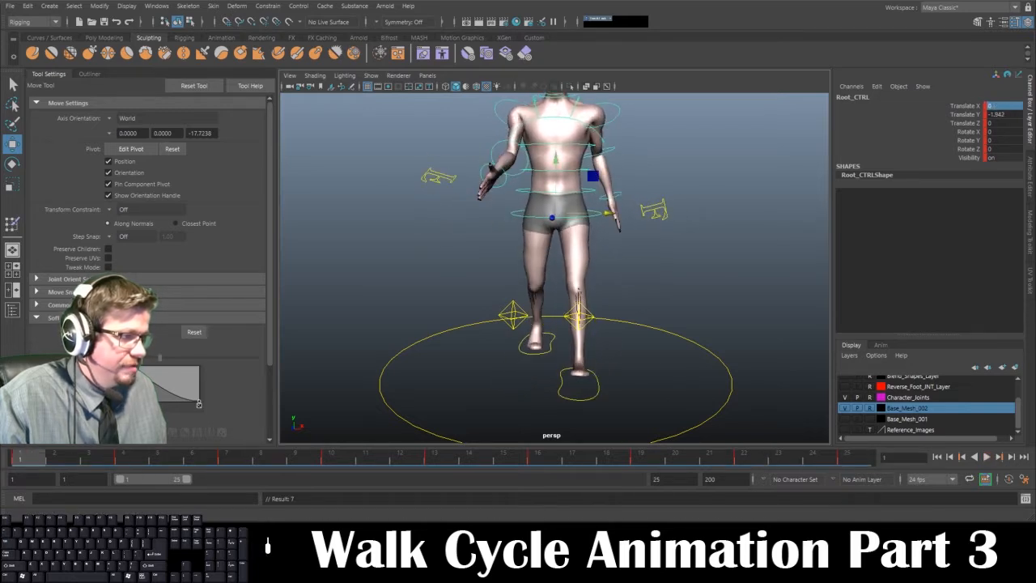
pyautogui.hotkey('alt', 'shift', 'v')
pyautogui.keyDown('alt'); pyautogui.moveTo(561, 268); pyautogui.dragTo(793, 298); pyautogui.keyUp('alt')
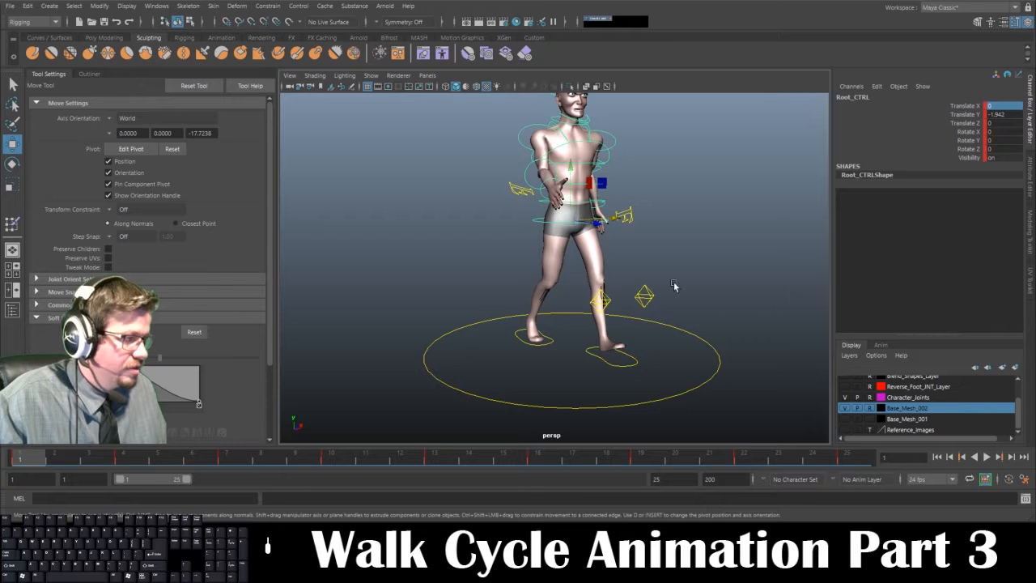
pyautogui.keyDown('alt'); pyautogui.moveTo(673, 285); pyautogui.dragTo(682, 316); pyautogui.keyUp('alt')
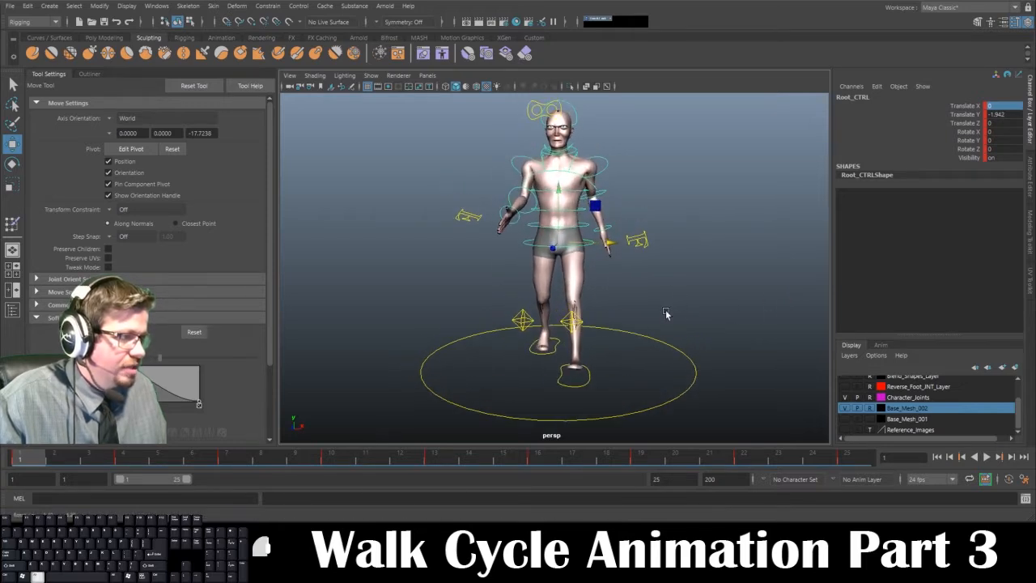
pyautogui.click(987, 456)
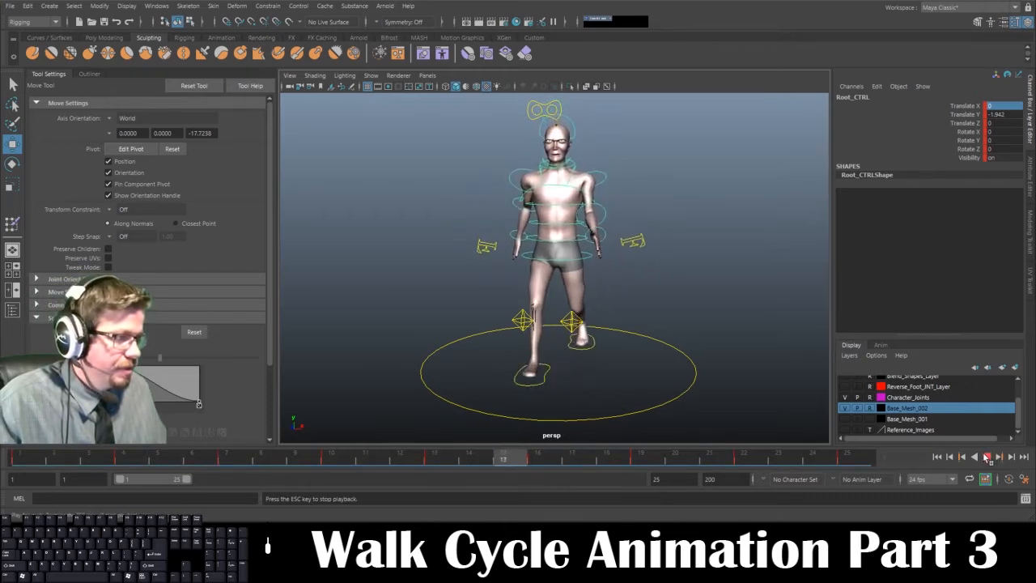
pyautogui.keyDown('alt'); pyautogui.moveTo(735, 390); pyautogui.dragTo(681, 376); pyautogui.keyUp('alt')
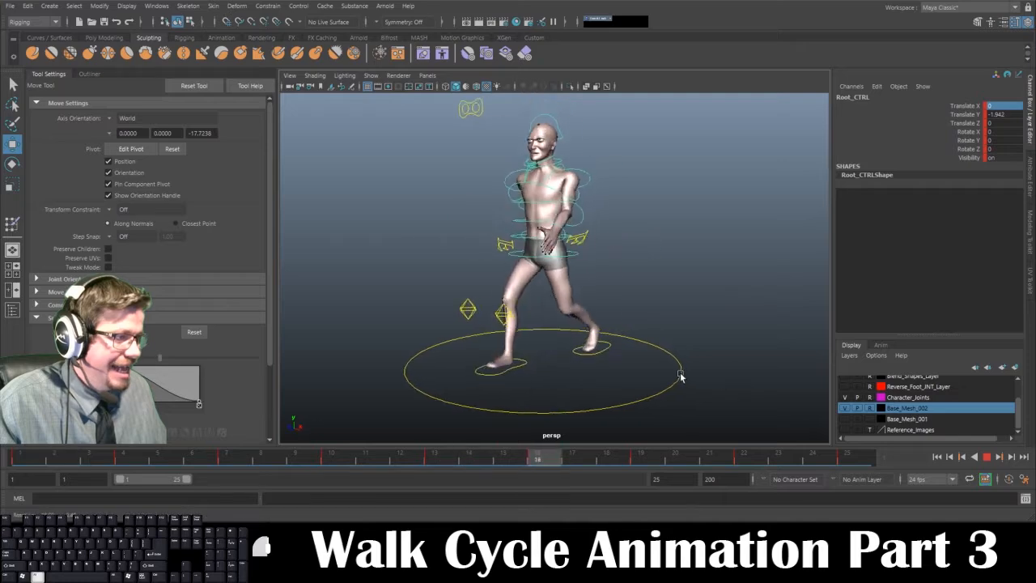
# Examine the hips and legs up close in the walk cycle during playback and from several angles at frame 1.
pyautogui.keyDown('alt'); pyautogui.scroll(5, 616, 353); pyautogui.keyUp('alt')
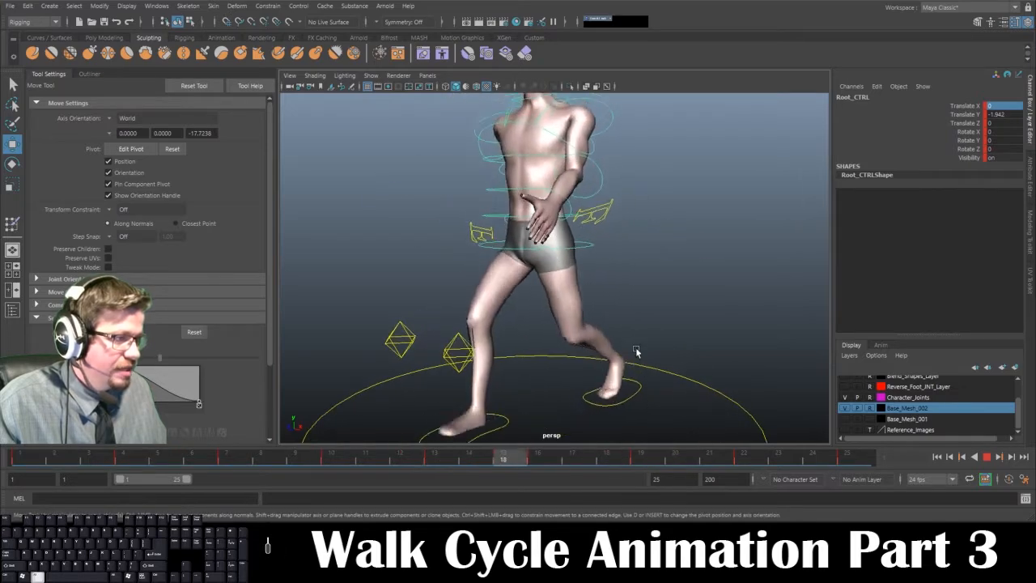
pyautogui.keyDown('alt'); pyautogui.moveTo(636, 351); pyautogui.dragTo(634, 326, button='middle'); pyautogui.keyUp('alt')
pyautogui.keyDown('alt'); pyautogui.moveTo(634, 326); pyautogui.dragTo(630, 345, button='right'); pyautogui.keyUp('alt')
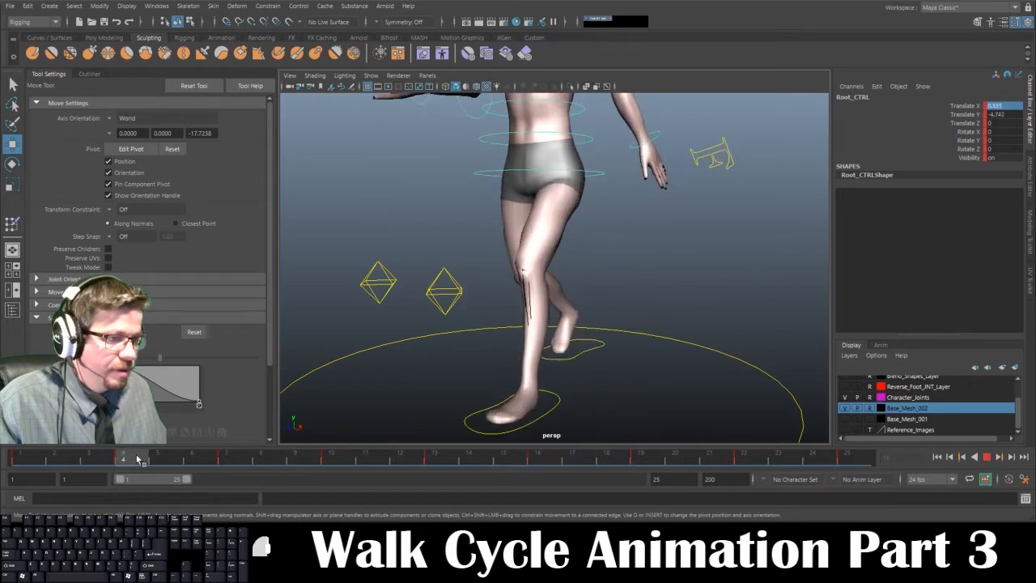
pyautogui.moveTo(138, 459); pyautogui.dragTo(30, 459)
pyautogui.keyDown('alt'); pyautogui.moveTo(576, 321); pyautogui.dragTo(517, 307, button='right'); pyautogui.keyUp('alt')
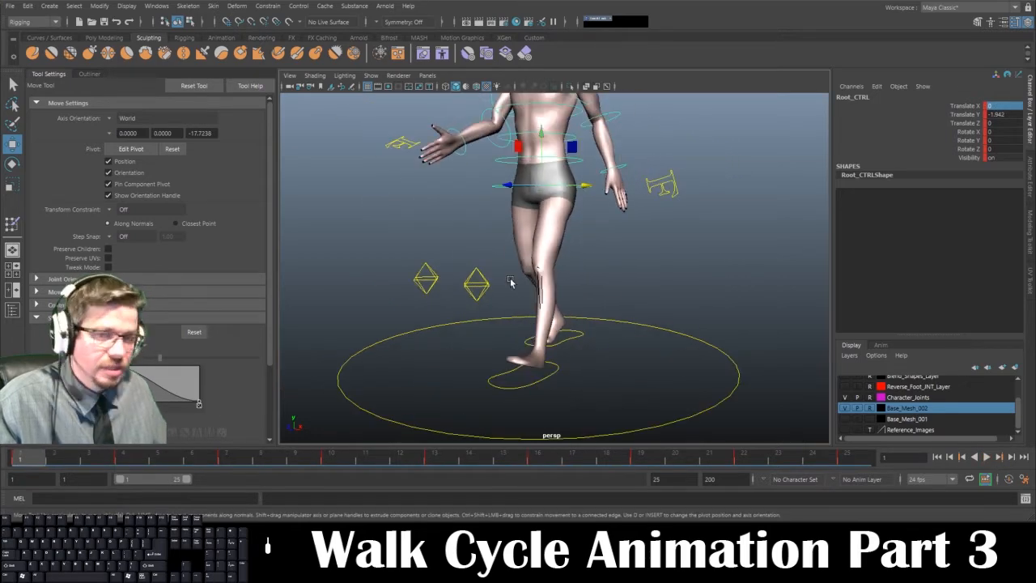
pyautogui.keyDown('alt'); pyautogui.moveTo(602, 246); pyautogui.dragTo(435, 387); pyautogui.keyUp('alt')
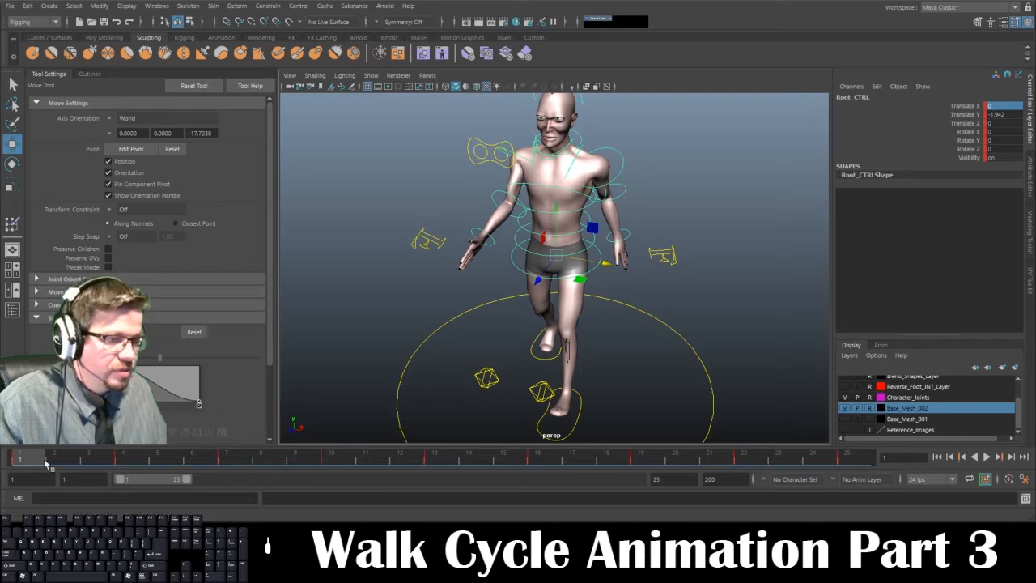
# At frame 4, rotate Root_CTRL about Y to about -5.25 and key it.
pyautogui.moveTo(42, 460); pyautogui.dragTo(121, 462)
pyautogui.moveTo(455, 381)
pyautogui.keyDown('alt'); pyautogui.mouseDown()
pyautogui.moveTo(426, 359)
pyautogui.moveTo(439, 370)
pyautogui.mouseUp(); pyautogui.keyUp('alt')
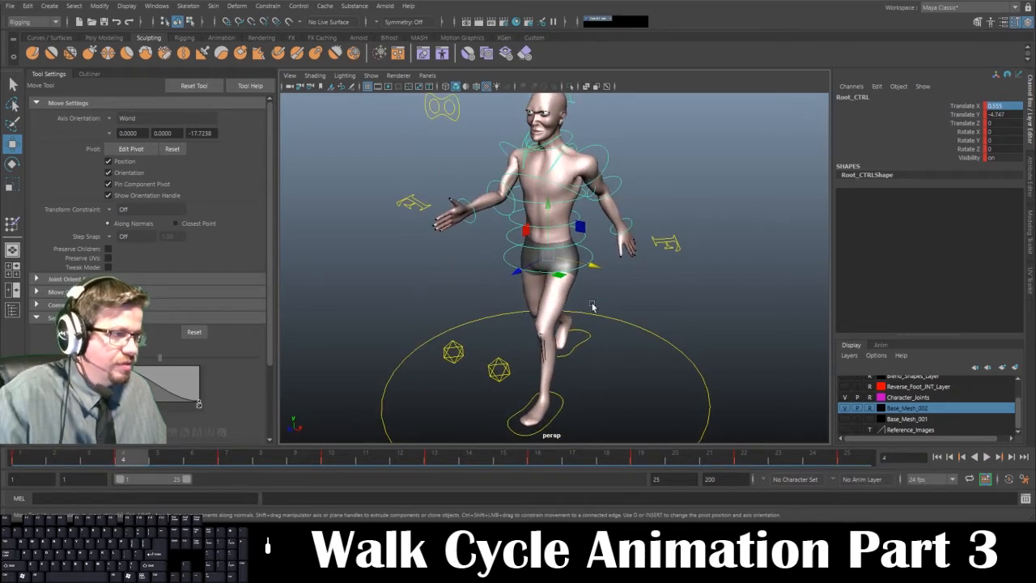
pyautogui.press('e')
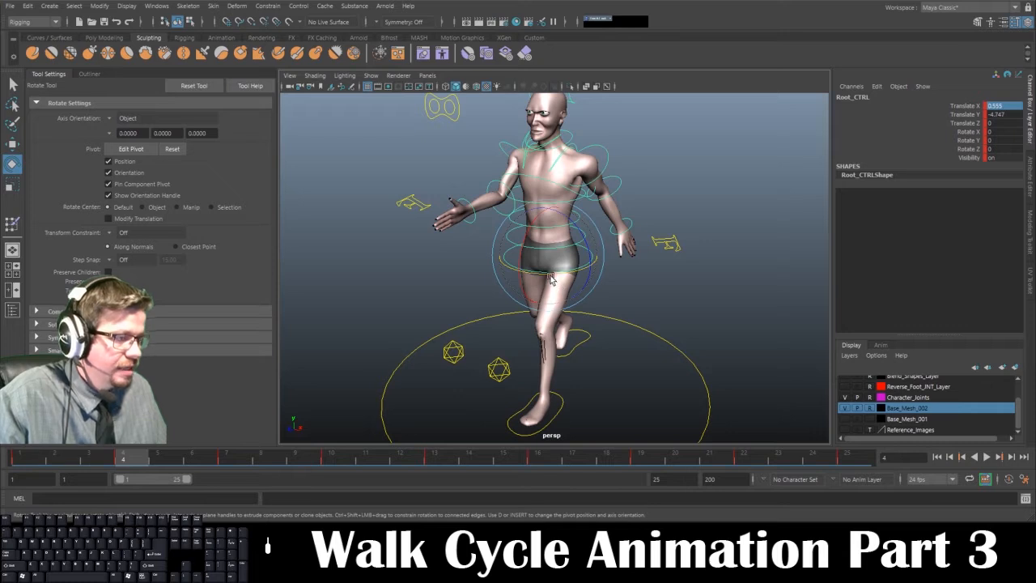
pyautogui.moveTo(550, 278); pyautogui.dragTo(547, 276)
pyautogui.press('s')
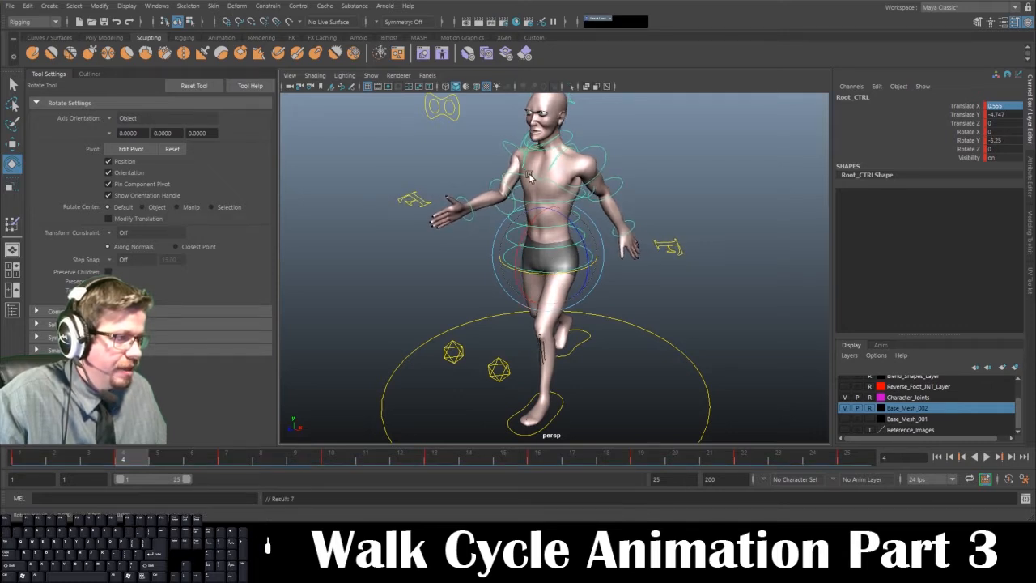
# Key Chest_CTRL at frame 1 with zero rotation, undoing the trial twist made at frame 4.
pyautogui.click(530, 177)
pyautogui.moveTo(532, 177); pyautogui.dragTo(538, 178)
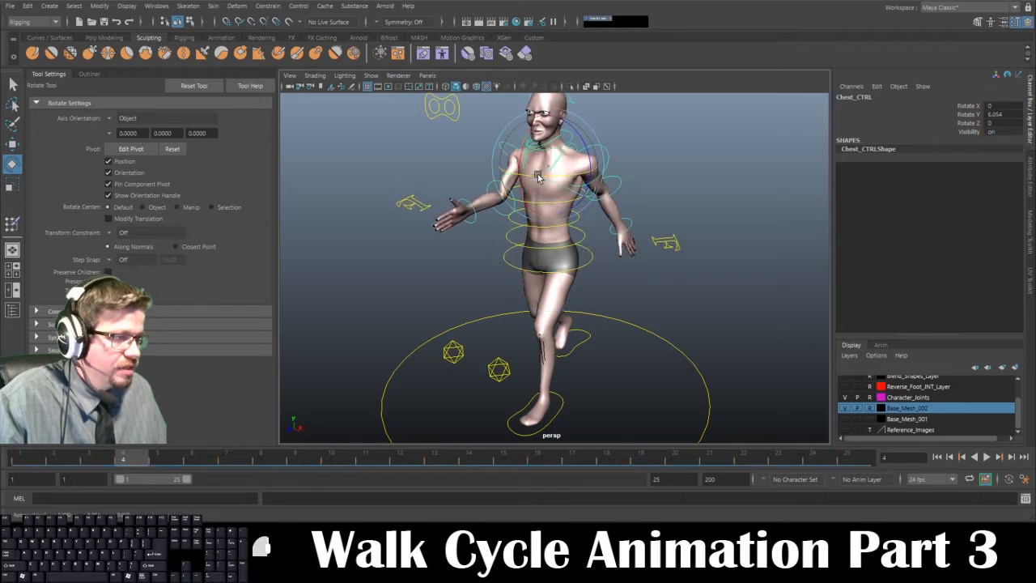
pyautogui.hotkey('ctrl', 'z')
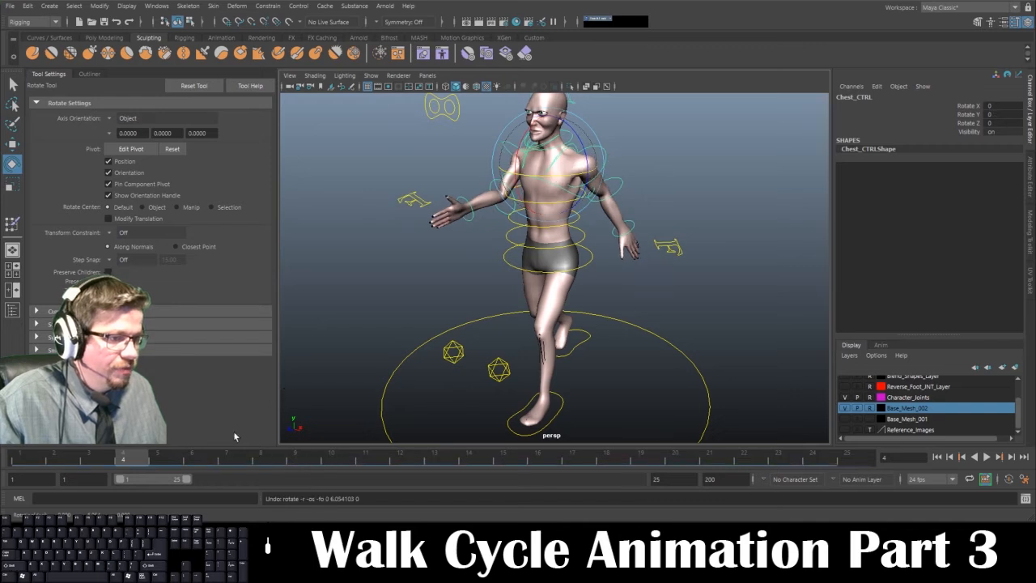
pyautogui.click(98, 460)
pyautogui.moveTo(99, 459); pyautogui.dragTo(35, 458)
pyautogui.press('s')
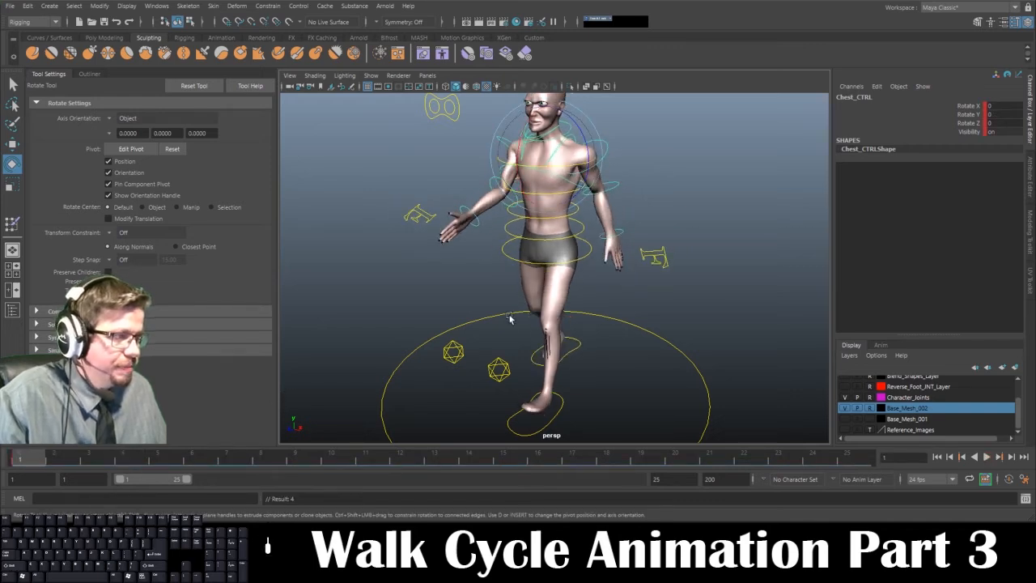
# At frame 4, rotate Chest_CTRL about Y to about 4.08 and key it.
pyautogui.press('.')
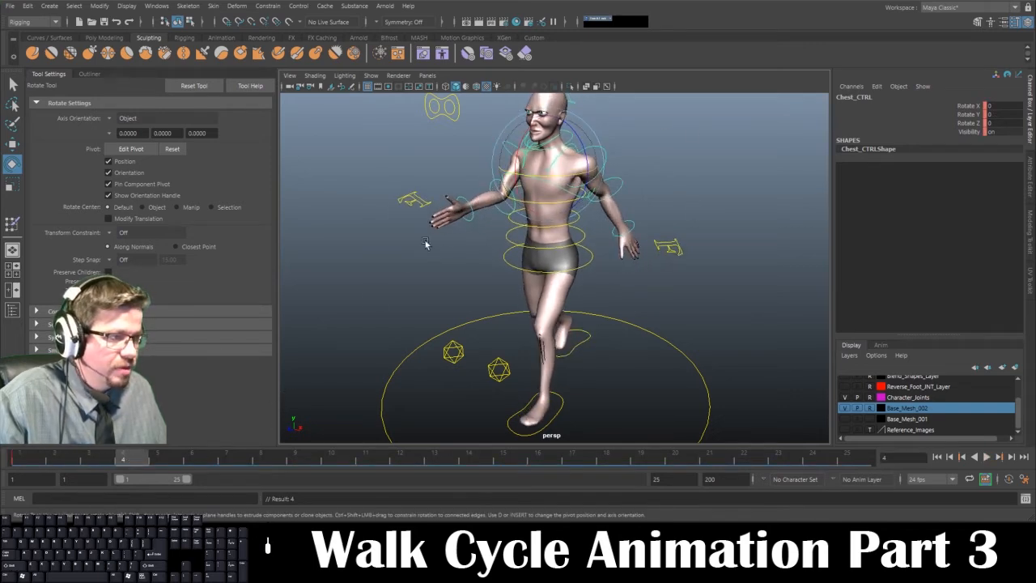
pyautogui.moveTo(542, 177); pyautogui.dragTo(550, 175)
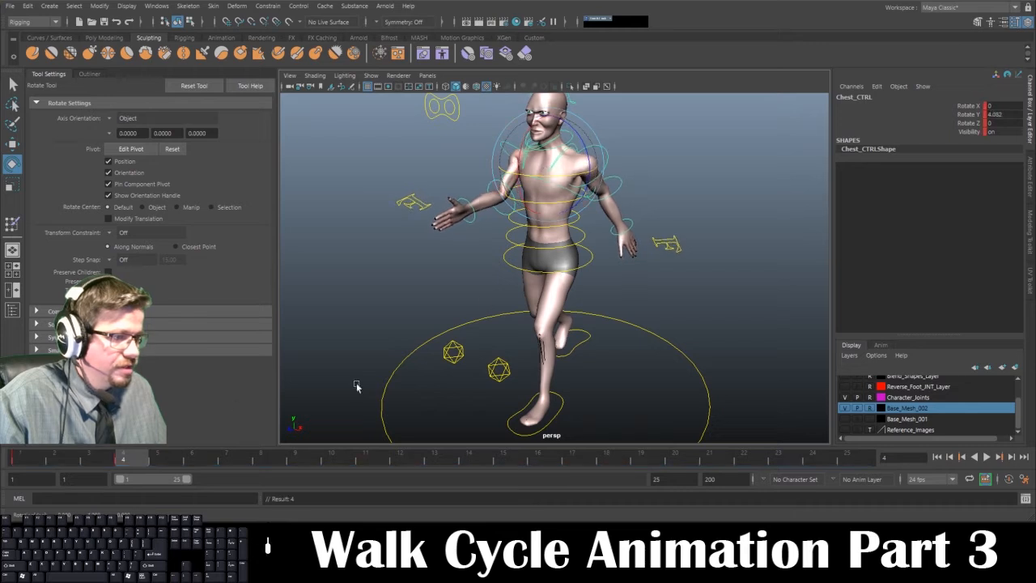
pyautogui.press('s')
# At frame 16, rotate Chest_CTRL about Y to about -4.51 and key it.
pyautogui.hotkey('alt', 'v')
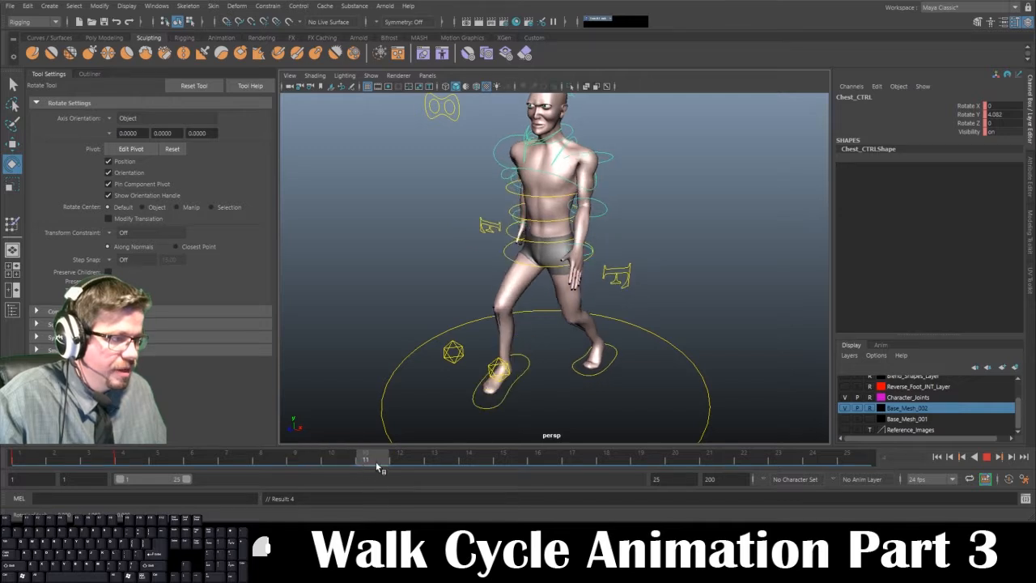
pyautogui.moveTo(419, 466); pyautogui.dragTo(441, 460)
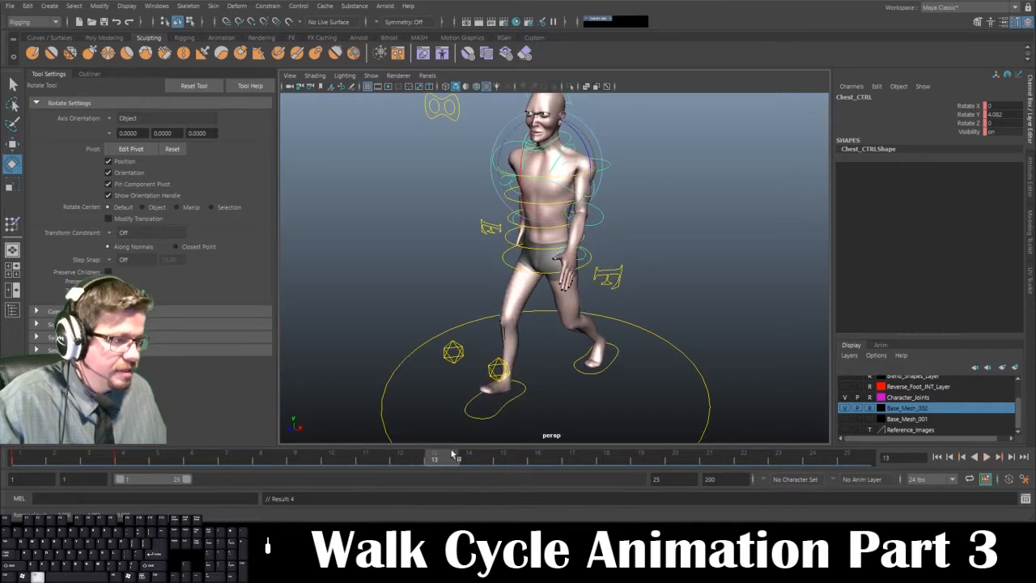
pyautogui.keyDown('alt'); pyautogui.moveTo(565, 390); pyautogui.dragTo(500, 358); pyautogui.keyUp('alt')
pyautogui.moveTo(453, 458); pyautogui.dragTo(537, 459)
pyautogui.click(510, 382)
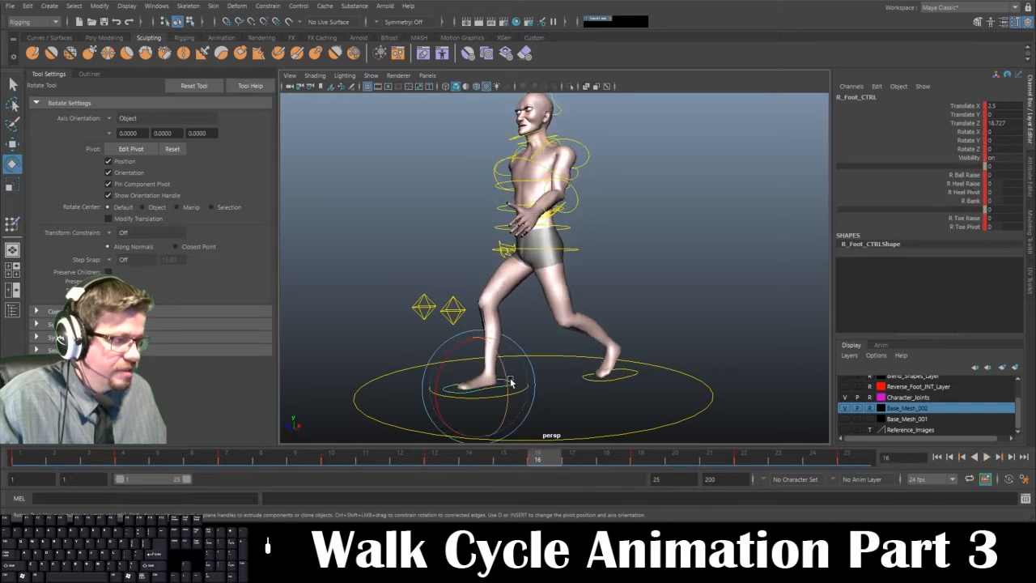
pyautogui.keyDown('alt'); pyautogui.moveTo(505, 164); pyautogui.dragTo(569, 188); pyautogui.keyUp('alt')
pyautogui.click(575, 192)
pyautogui.moveTo(574, 184); pyautogui.dragTo(578, 189, button='middle')
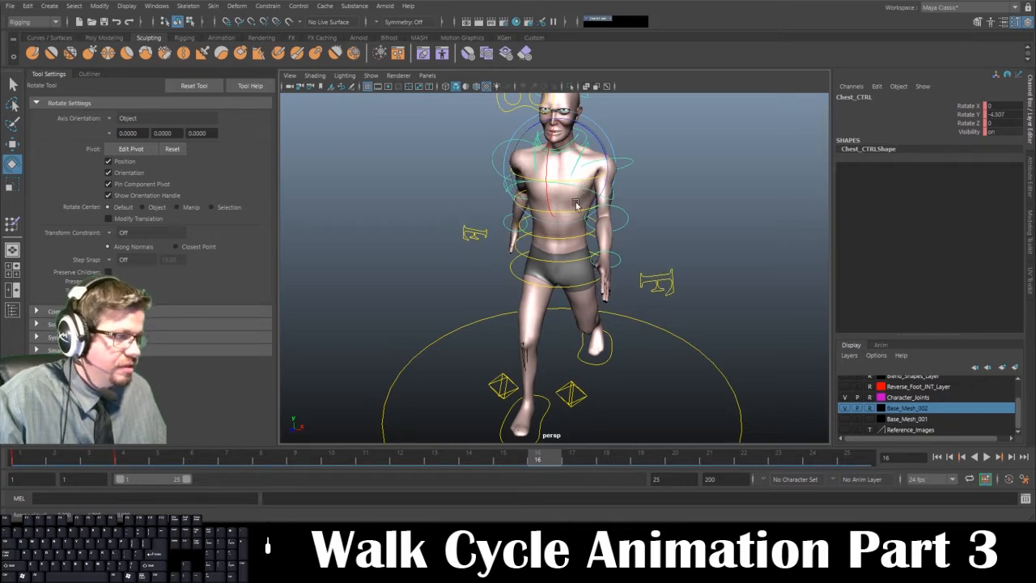
# Copy Chest_CTRL's zero-rotation pose from frame 1 to frame 25 and key it there.
pyautogui.hotkey('alt', 'v')
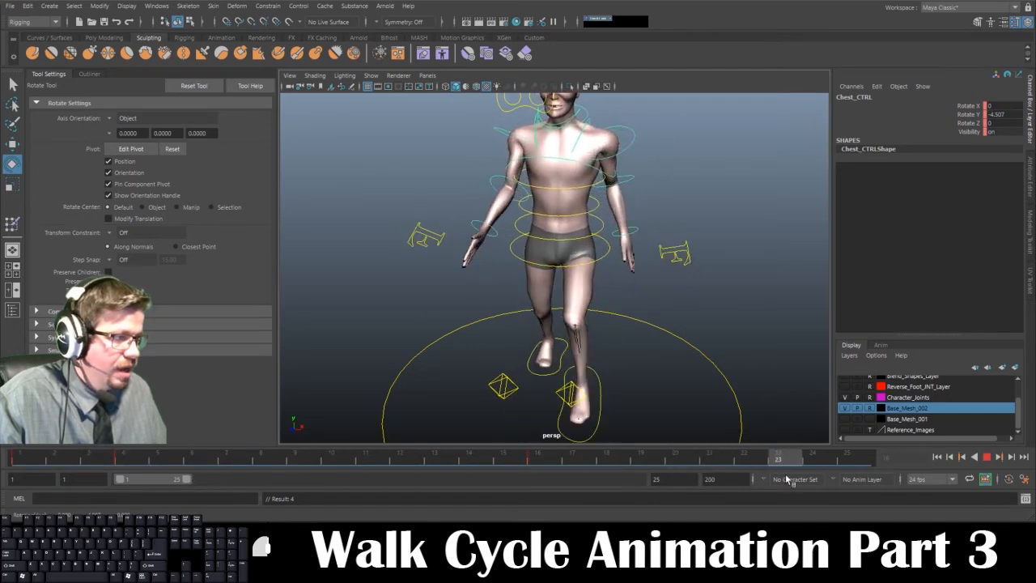
pyautogui.hotkey('alt', 'v')
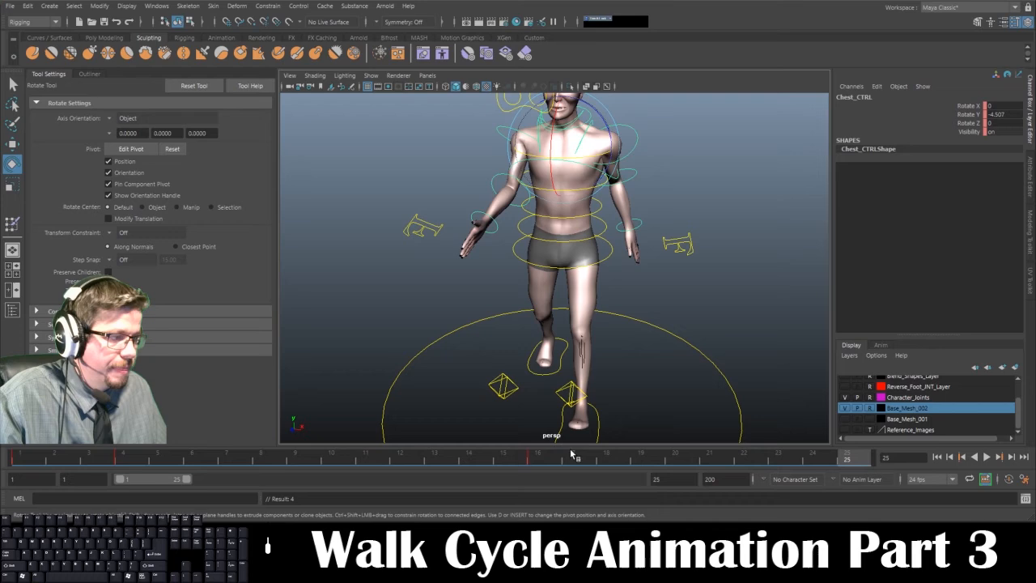
pyautogui.click(23, 460)
pyautogui.moveTo(27, 459); pyautogui.dragTo(841, 459)
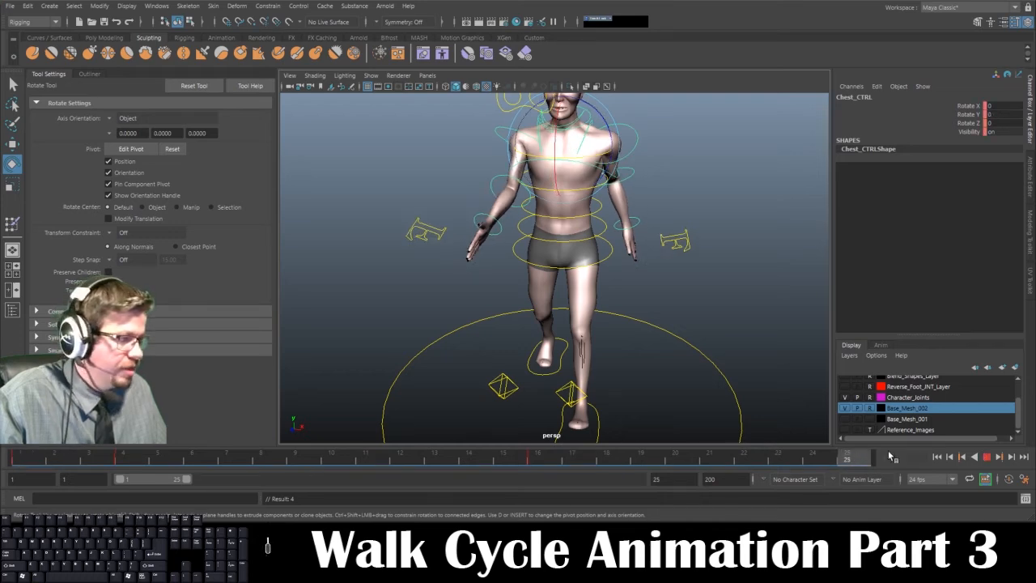
# Play the walk cycle and examine the chest twist from the front and at an angle.
pyautogui.scroll(-3, 687, 320)
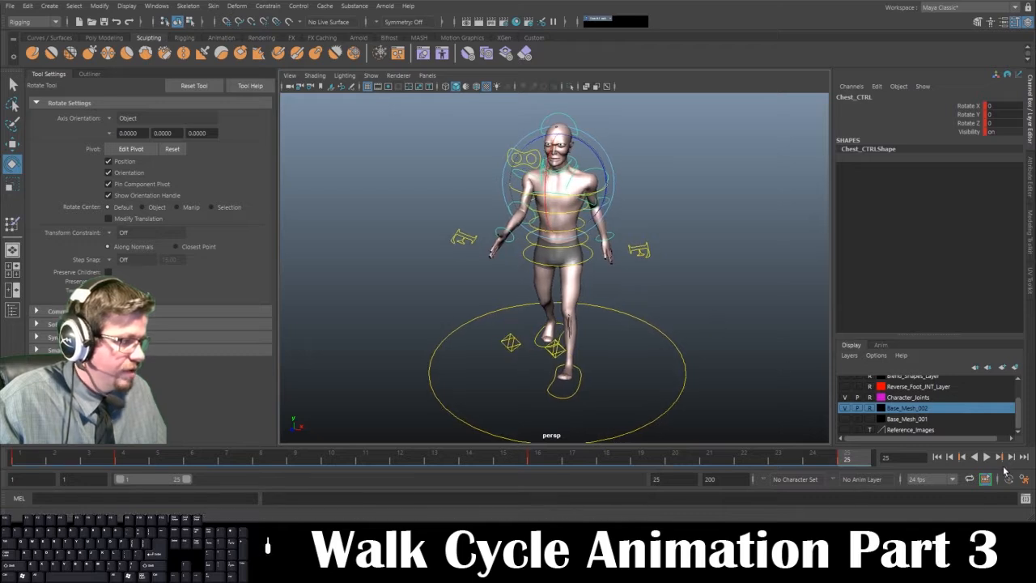
pyautogui.click(987, 458)
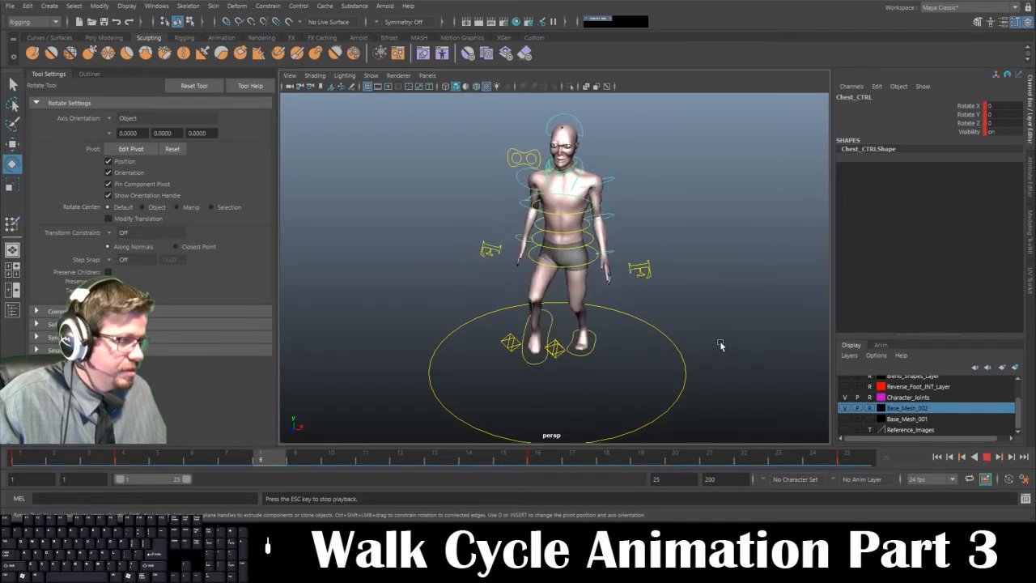
pyautogui.click(987, 457)
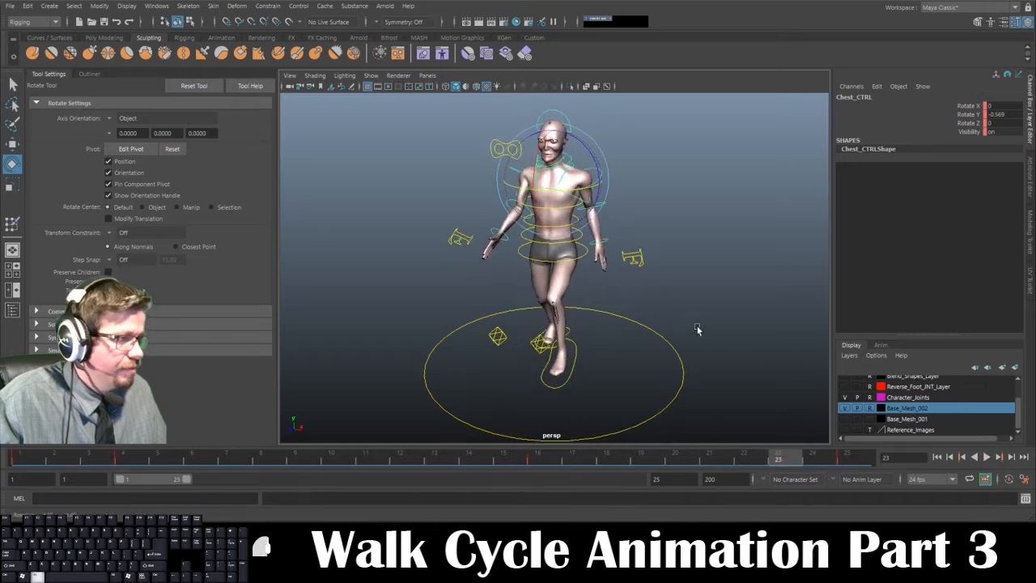
pyautogui.keyDown('alt'); pyautogui.moveTo(664, 314); pyautogui.dragTo(684, 265); pyautogui.keyUp('alt')
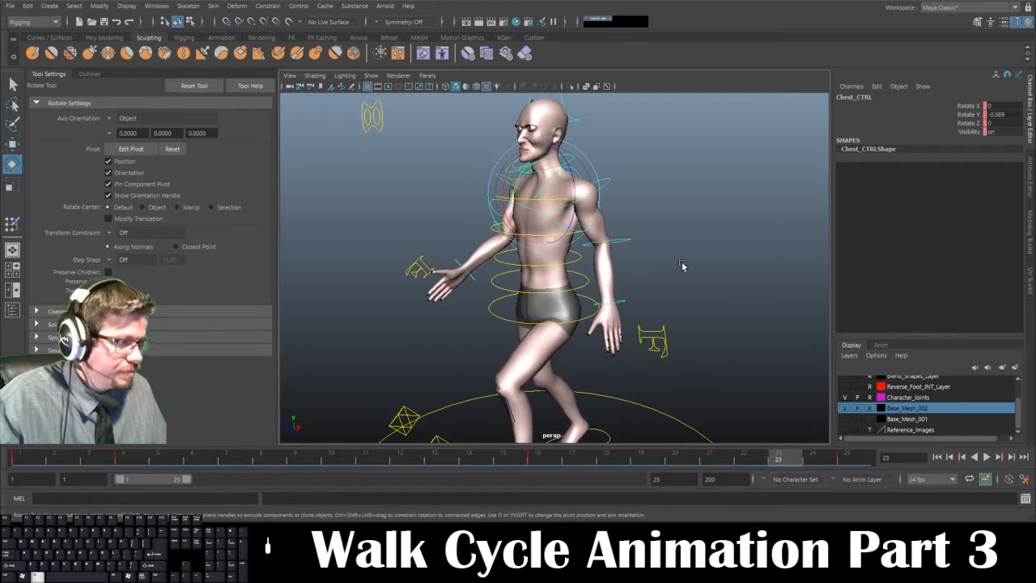
# At frame 1, try leaning the body forward by rotating Root_CTRL about X to about 2.21, then undo it.
pyautogui.click(551, 437)
pyautogui.click(512, 296)
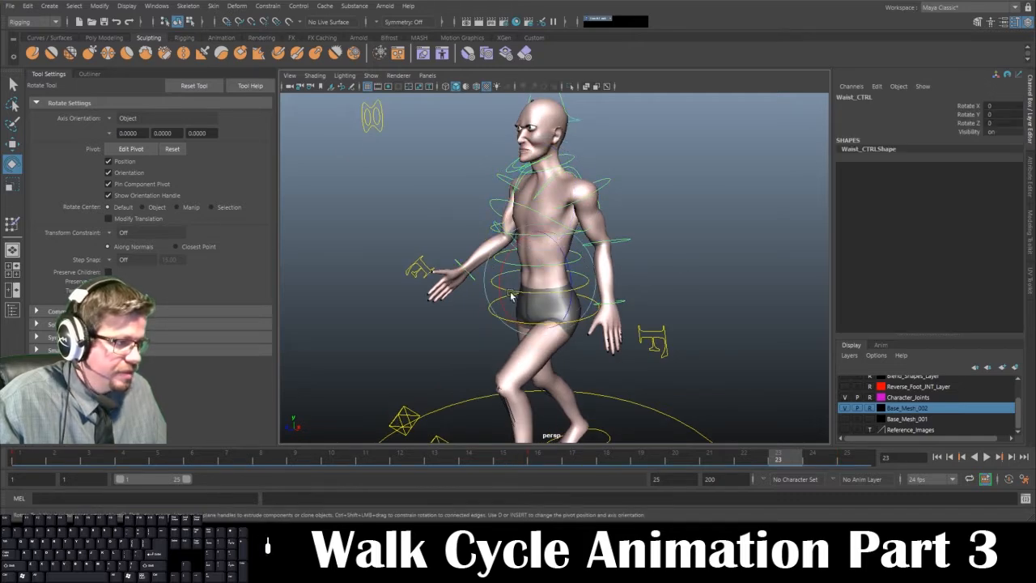
pyautogui.moveTo(211, 458); pyautogui.dragTo(20, 458)
pyautogui.click(442, 314)
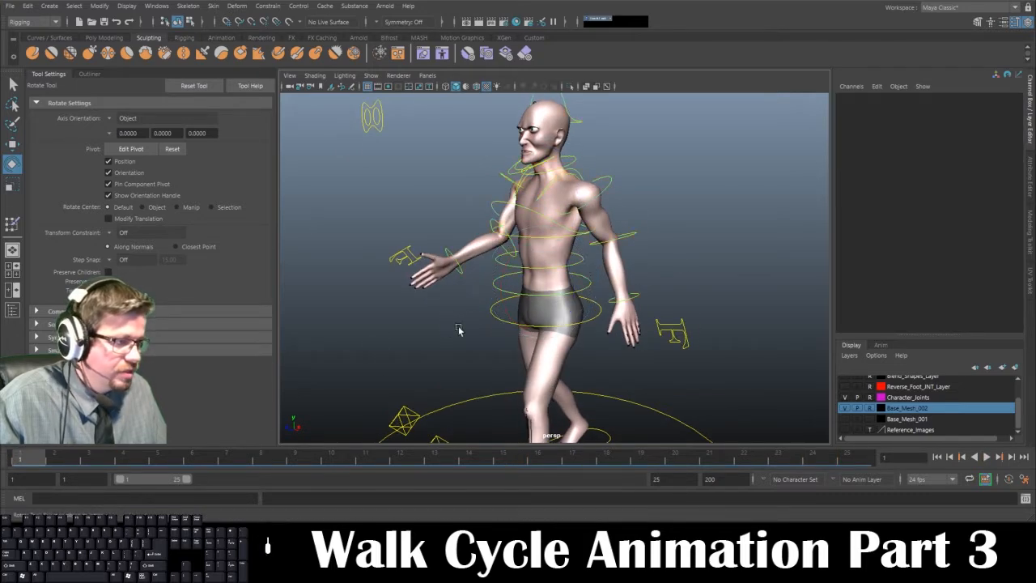
pyautogui.keyDown('alt'); pyautogui.moveTo(442, 314); pyautogui.dragTo(454, 267); pyautogui.keyUp('alt')
pyautogui.click(481, 277)
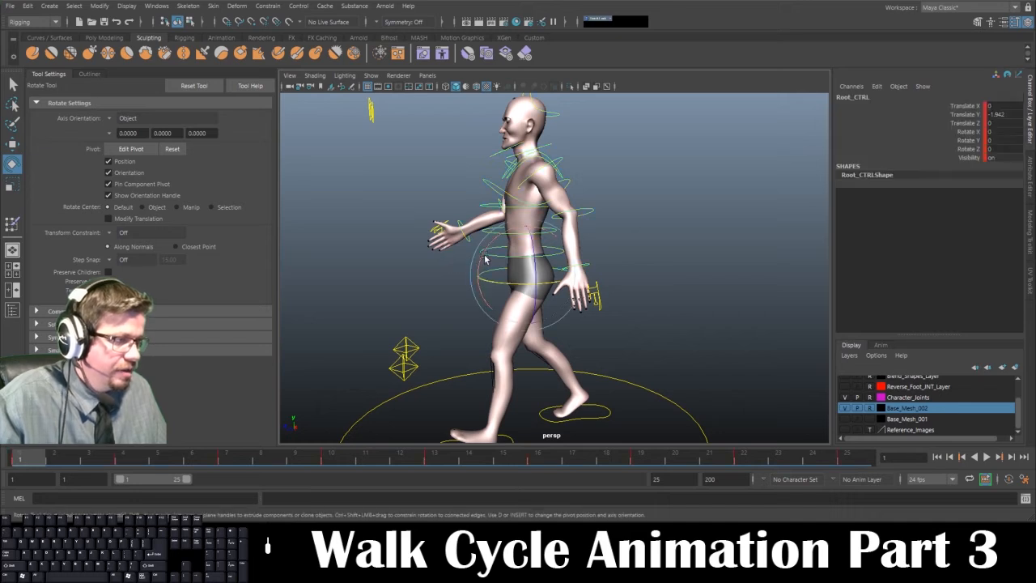
pyautogui.hotkey('ctrl', 'z')
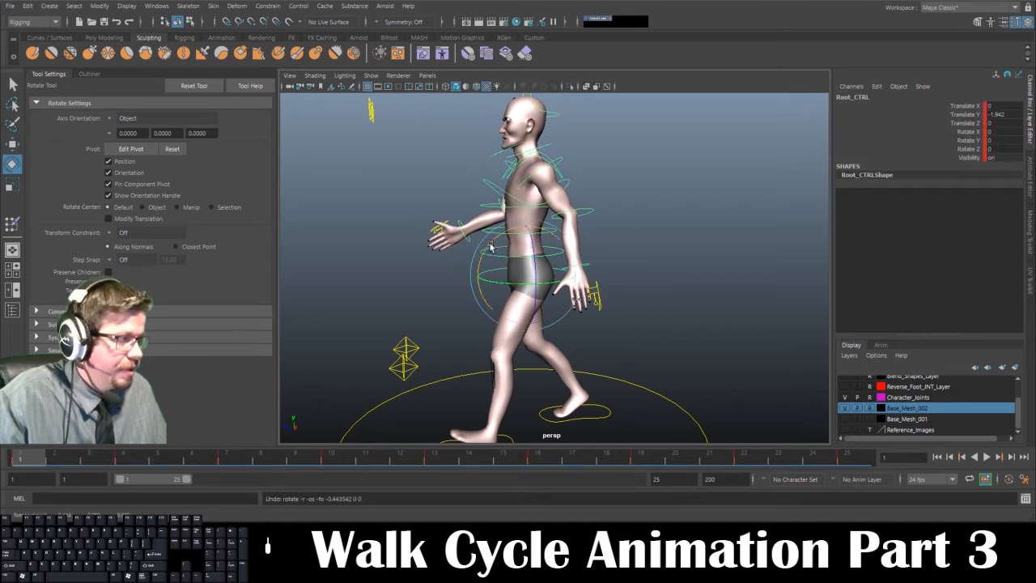
pyautogui.moveTo(488, 248); pyautogui.dragTo(486, 251)
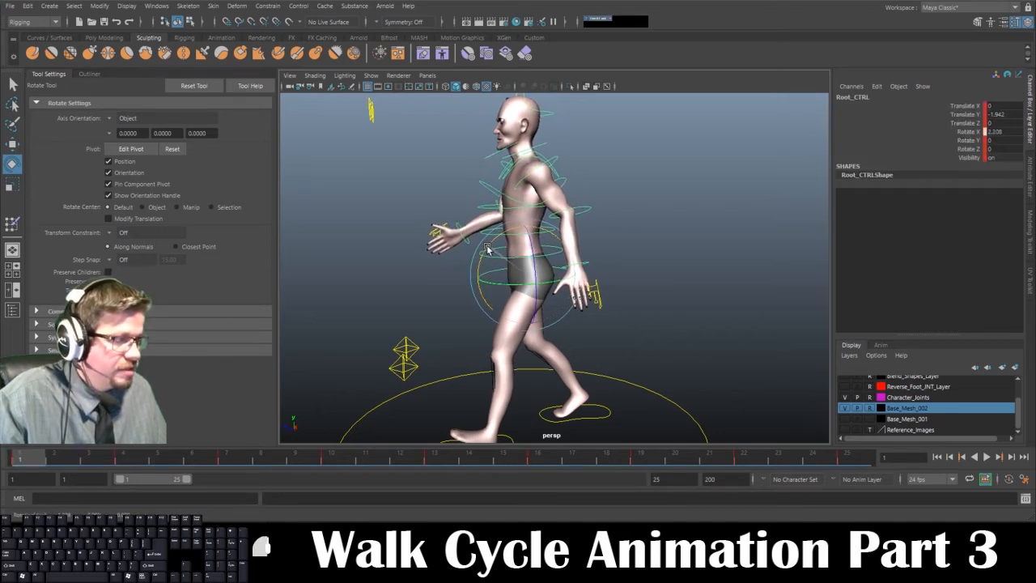
pyautogui.hotkey('ctrl', 'z')
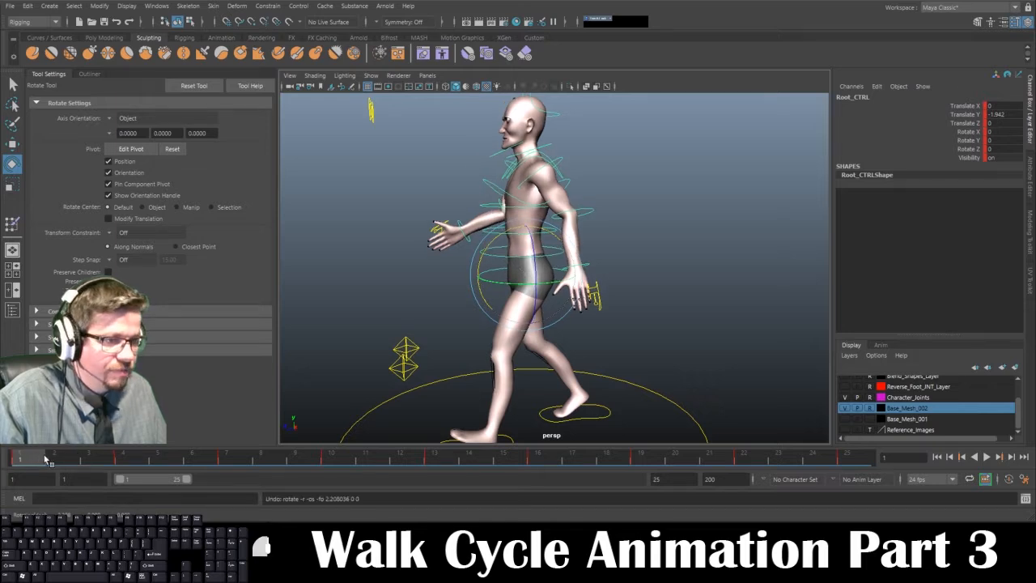
# At frame 4, try leaning the body forward by rotating Root_CTRL about X to about 4.66, then undo it.
pyautogui.click(121, 459)
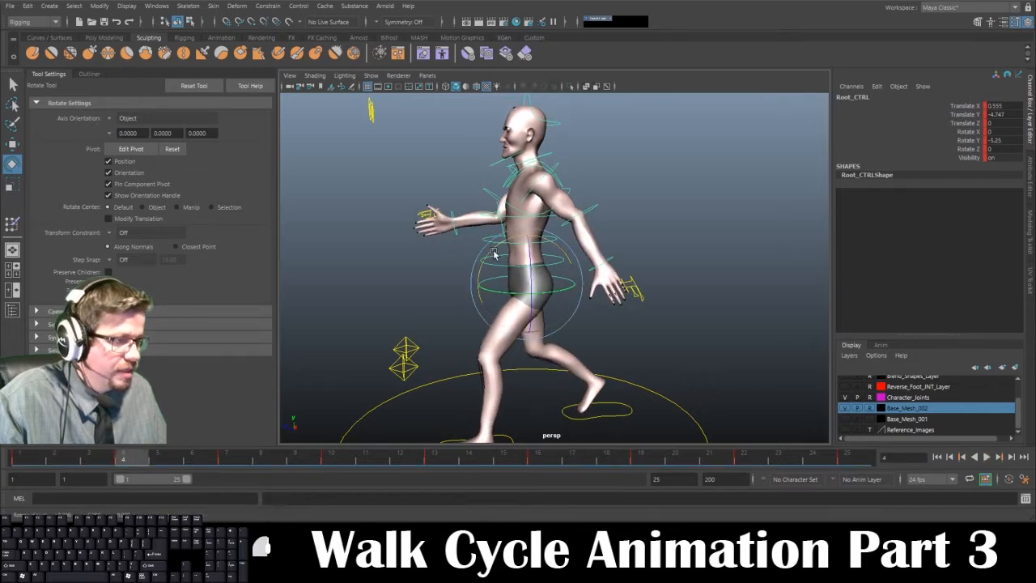
pyautogui.moveTo(492, 254); pyautogui.dragTo(489, 256)
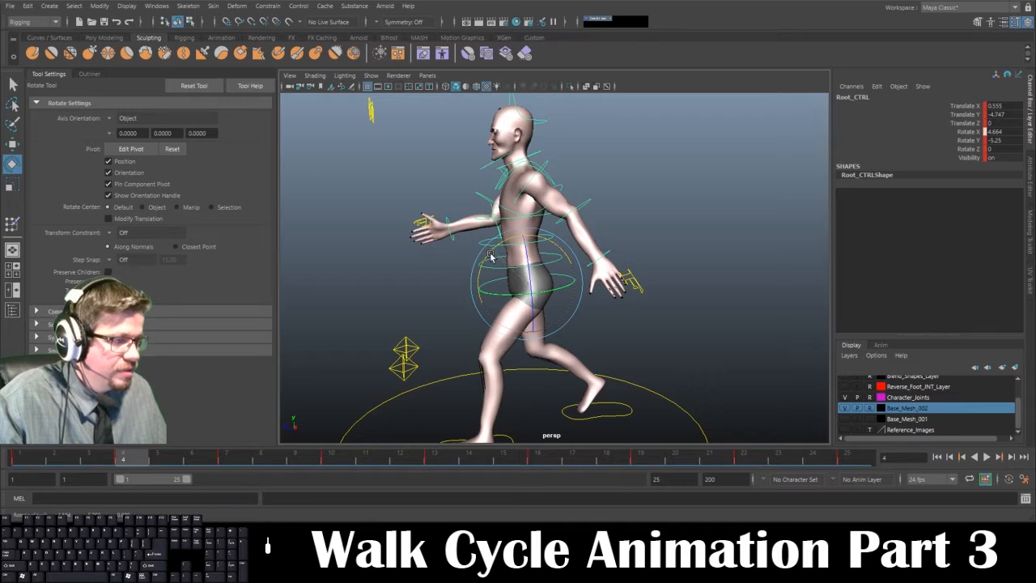
pyautogui.hotkey('ctrl', 'z')
# At frame 1, try a small rotation of Waist_CTRL and undo it.
pyautogui.click(694, 246)
pyautogui.click(33, 459)
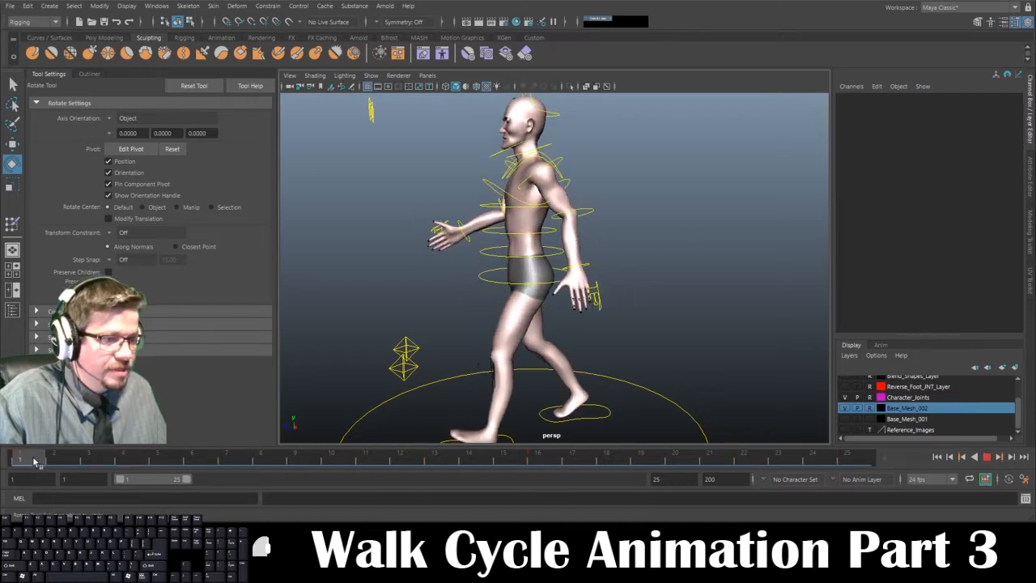
pyautogui.click(497, 257)
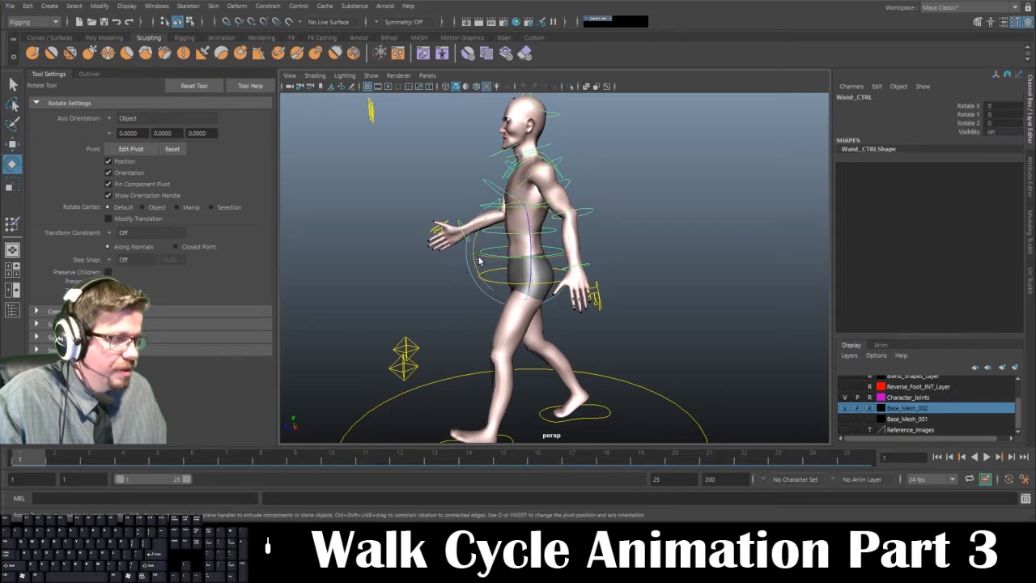
pyautogui.moveTo(498, 259); pyautogui.dragTo(506, 260)
pyautogui.hotkey('ctrl', 'z')
# Examine the character's waist and hips up close from a front angle at frame 1.
pyautogui.keyDown('alt'); pyautogui.moveTo(433, 287); pyautogui.dragTo(499, 294); pyautogui.keyUp('alt')
pyautogui.keyDown('alt'); pyautogui.moveTo(500, 294); pyautogui.dragTo(543, 308, button='right'); pyautogui.keyUp('alt')
pyautogui.keyDown('alt'); pyautogui.moveTo(543, 307); pyautogui.dragTo(519, 327, button='middle'); pyautogui.keyUp('alt')
pyautogui.keyDown('alt'); pyautogui.moveTo(438, 372); pyautogui.dragTo(462, 380, button='right'); pyautogui.keyUp('alt')
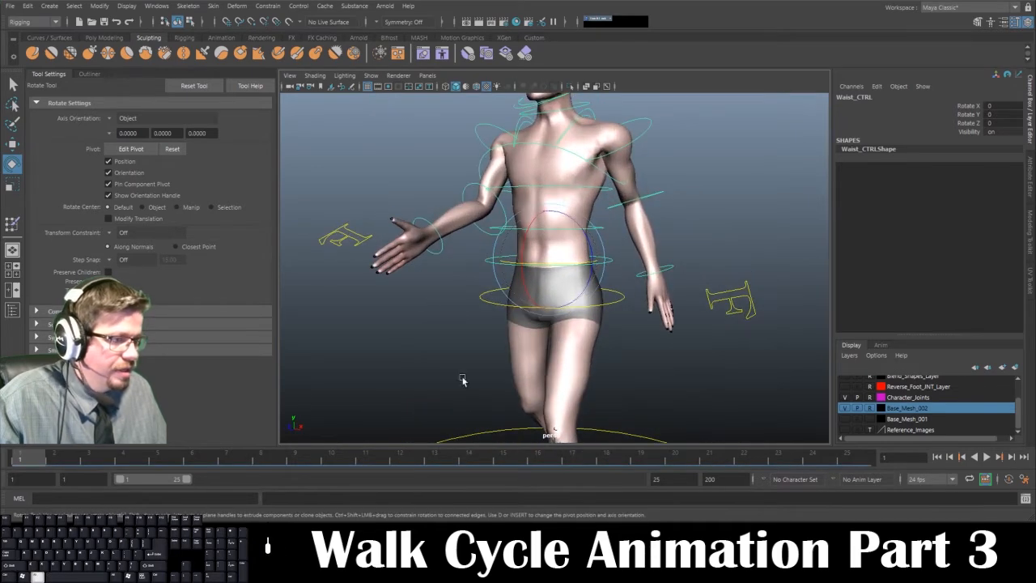
pyautogui.keyDown('alt'); pyautogui.moveTo(555, 429); pyautogui.dragTo(575, 432); pyautogui.keyUp('alt')
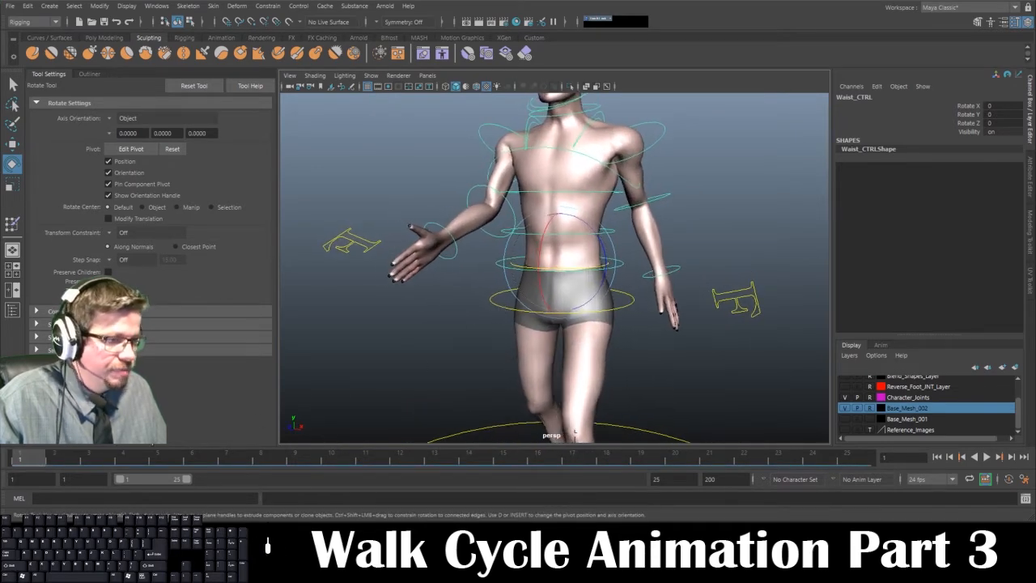
# Key Waist_CTRL at zero rotation on frames 1 and 25.
pyautogui.press('s')
pyautogui.moveTo(22, 458); pyautogui.dragTo(964, 458)
pyautogui.moveTo(851, 458)
pyautogui.mouseDown()
pyautogui.moveTo(25, 458)
pyautogui.moveTo(858, 463)
pyautogui.mouseUp()
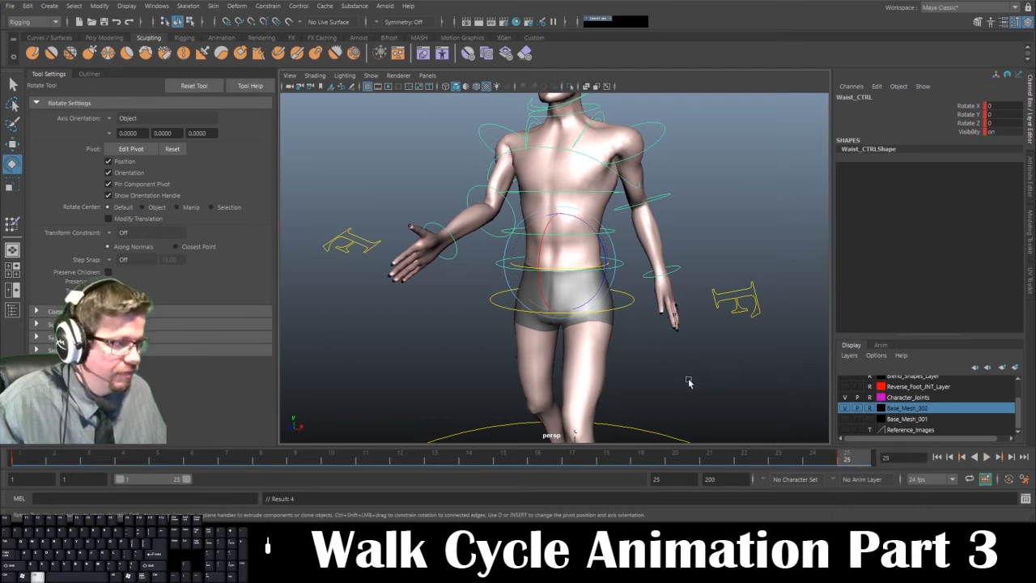
# At frame 4, lean the torso forward by rotating Waist_CTRL about X to about 3.3 and key it.
pyautogui.keyDown('alt'); pyautogui.moveTo(605, 385); pyautogui.dragTo(547, 368); pyautogui.keyUp('alt')
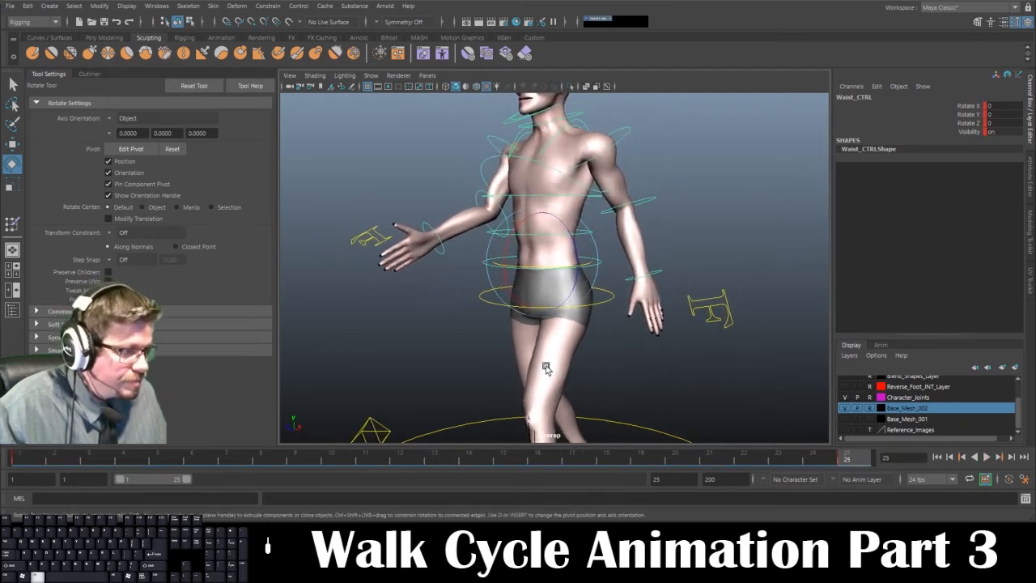
pyautogui.click(120, 459)
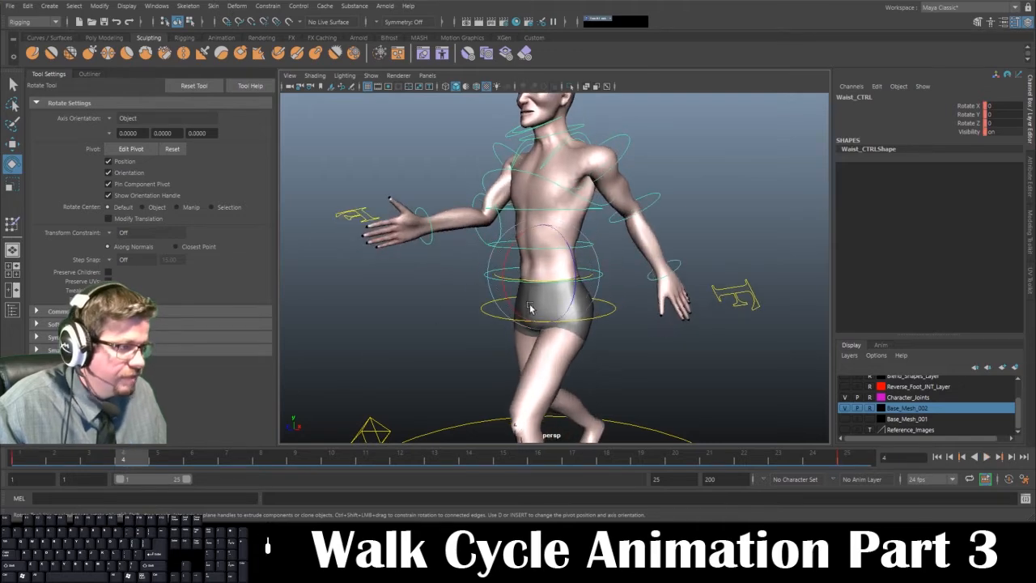
pyautogui.keyDown('alt'); pyautogui.moveTo(558, 300); pyautogui.dragTo(475, 308); pyautogui.keyUp('alt')
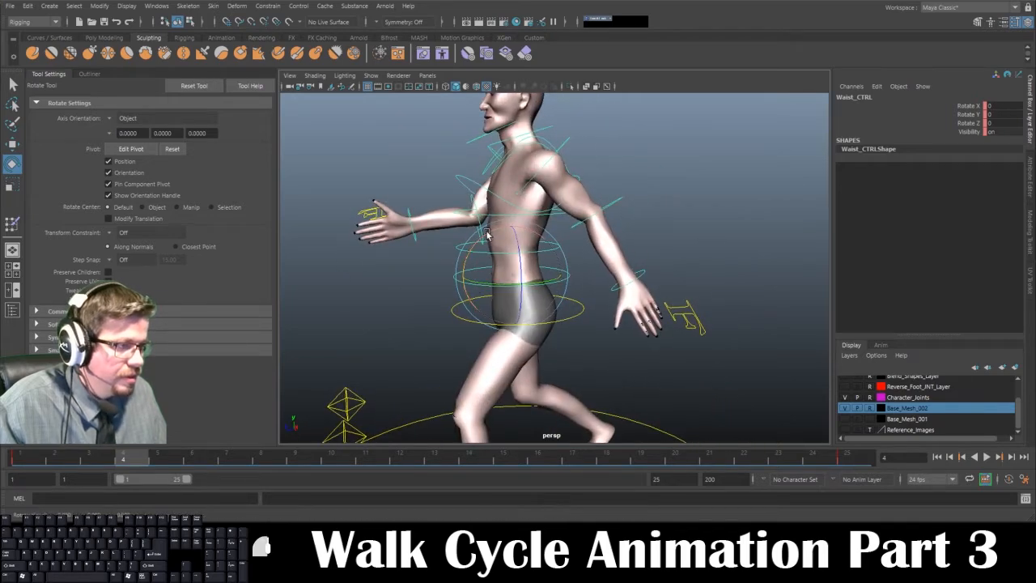
pyautogui.moveTo(488, 234); pyautogui.dragTo(420, 357)
pyautogui.press('s')
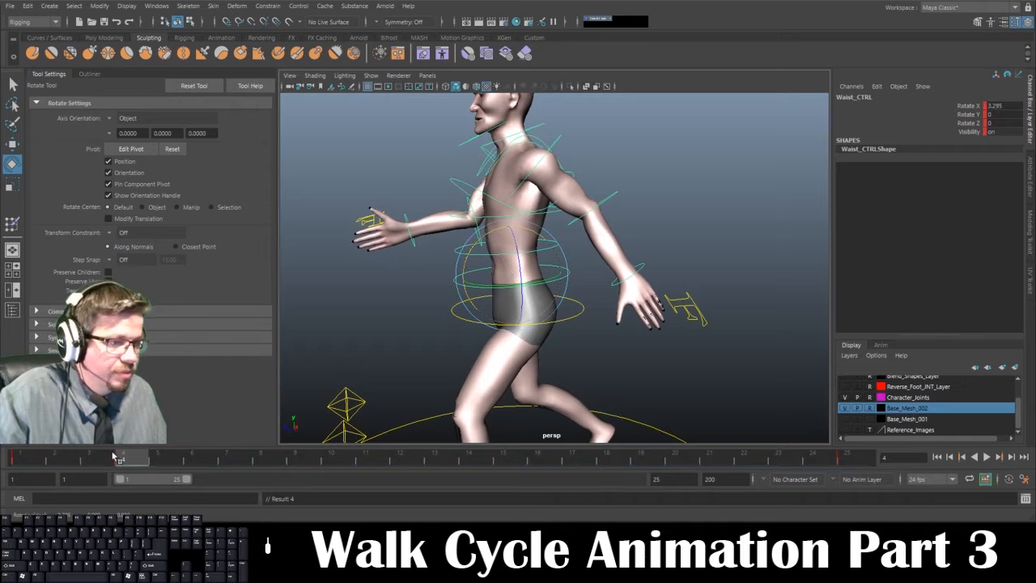
# At frame 7, reset Waist_CTRL's Rotate X to 0, lean it slightly backward to about -3.18, and key it.
pyautogui.hotkey('alt', 'v')
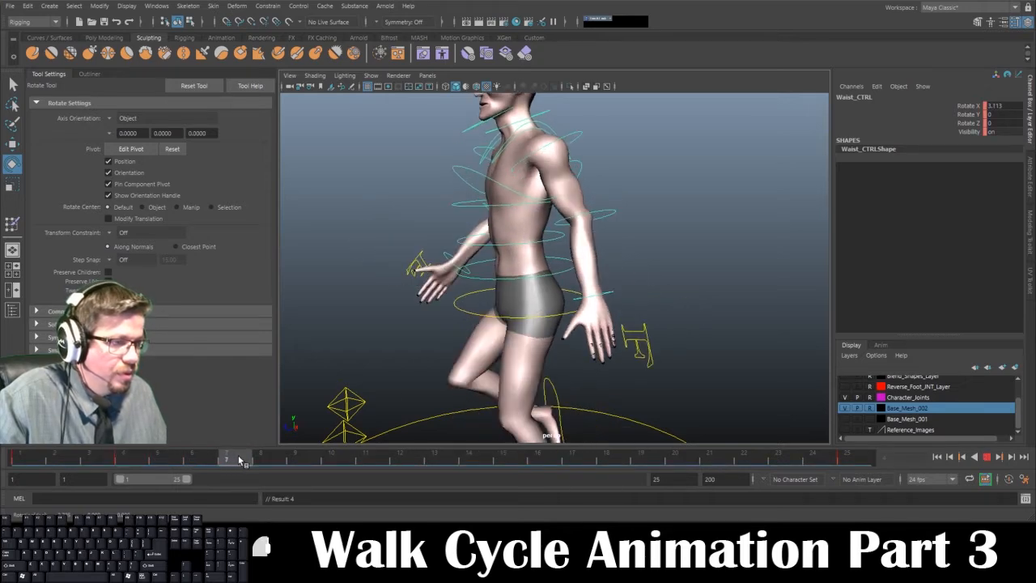
pyautogui.moveTo(241, 460)
pyautogui.mouseDown()
pyautogui.moveTo(256, 459)
pyautogui.moveTo(243, 459)
pyautogui.mouseUp()
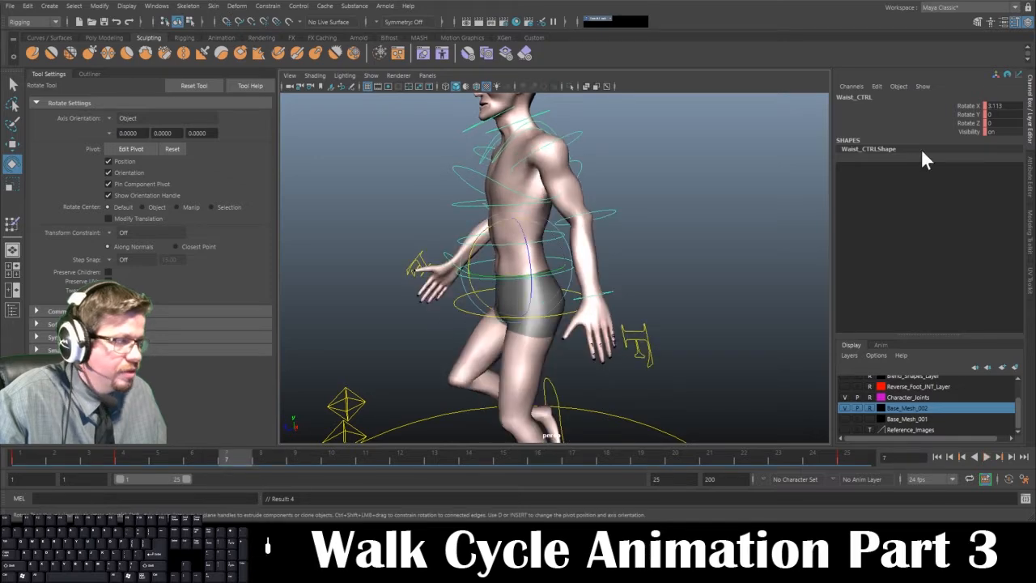
pyautogui.click(1003, 106)
pyautogui.write('0')
pyautogui.press('Return')
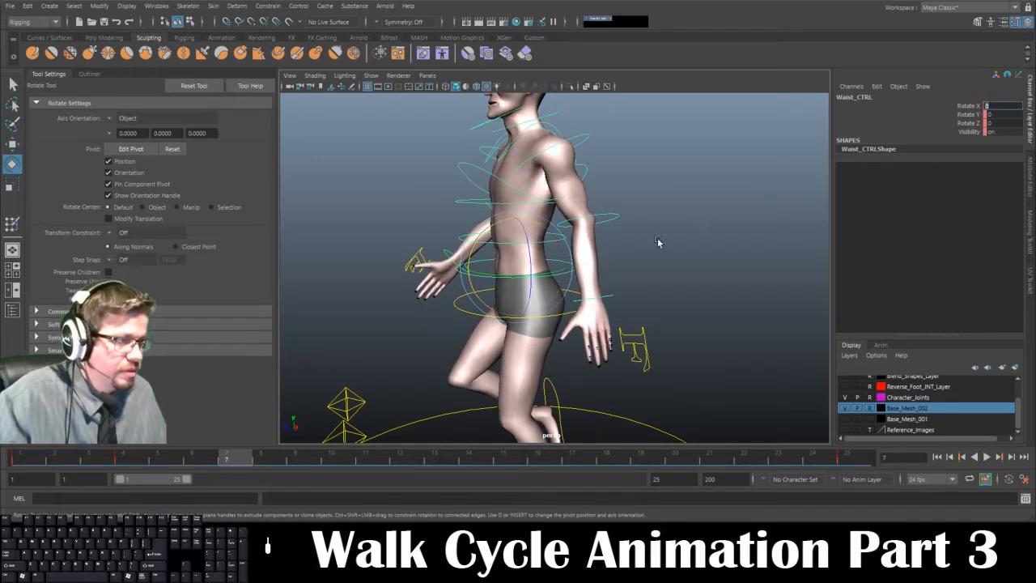
pyautogui.keyDown('alt'); pyautogui.moveTo(659, 247); pyautogui.dragTo(663, 247); pyautogui.keyUp('alt')
pyautogui.press('s')
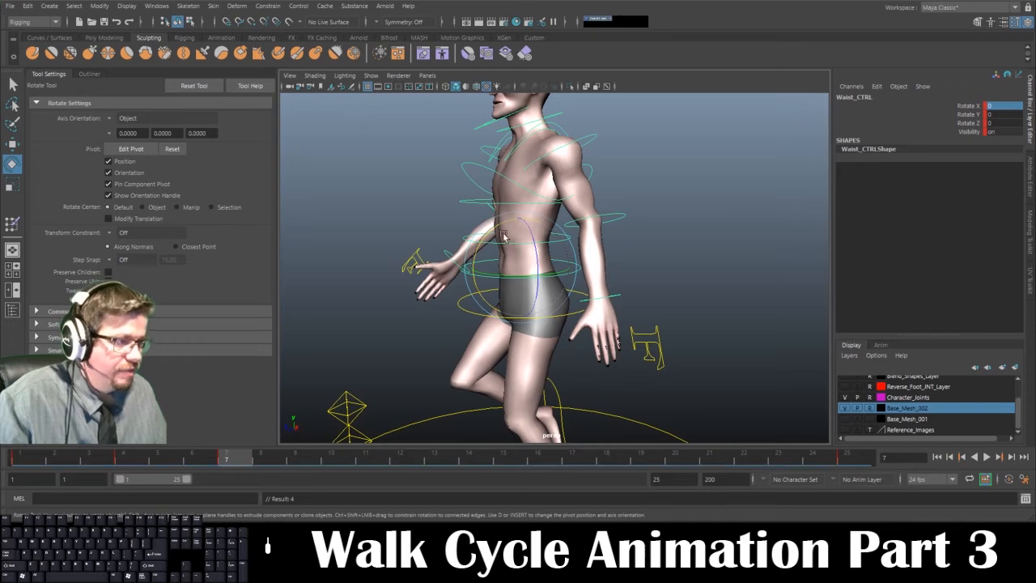
pyautogui.moveTo(494, 228); pyautogui.dragTo(500, 229)
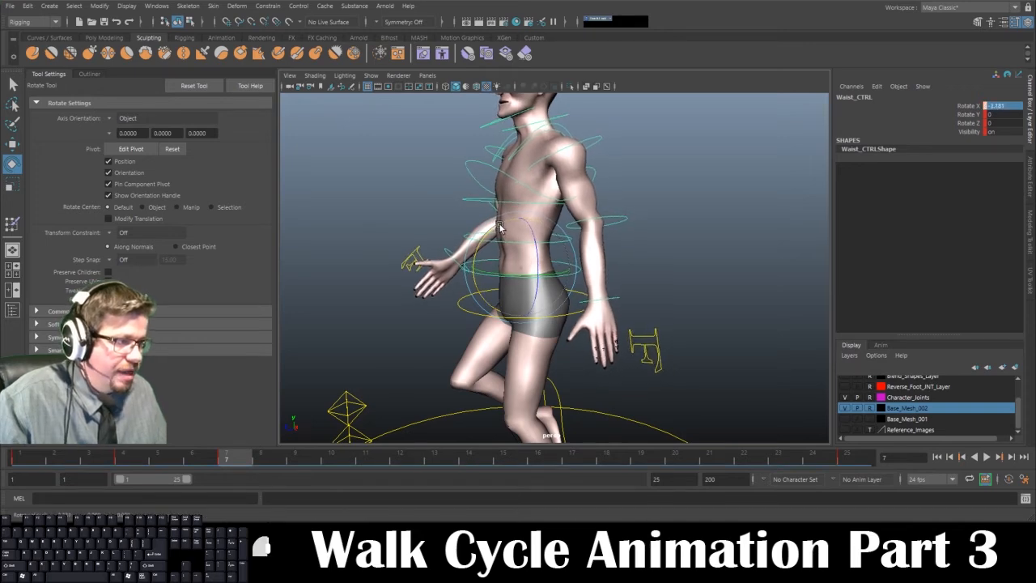
pyautogui.press('s')
# At frame 10, rotate Waist_CTRL forward about X to about 12.1, key it, and readjust the lean slightly after comparing poses.
pyautogui.hotkey('alt', 'v')
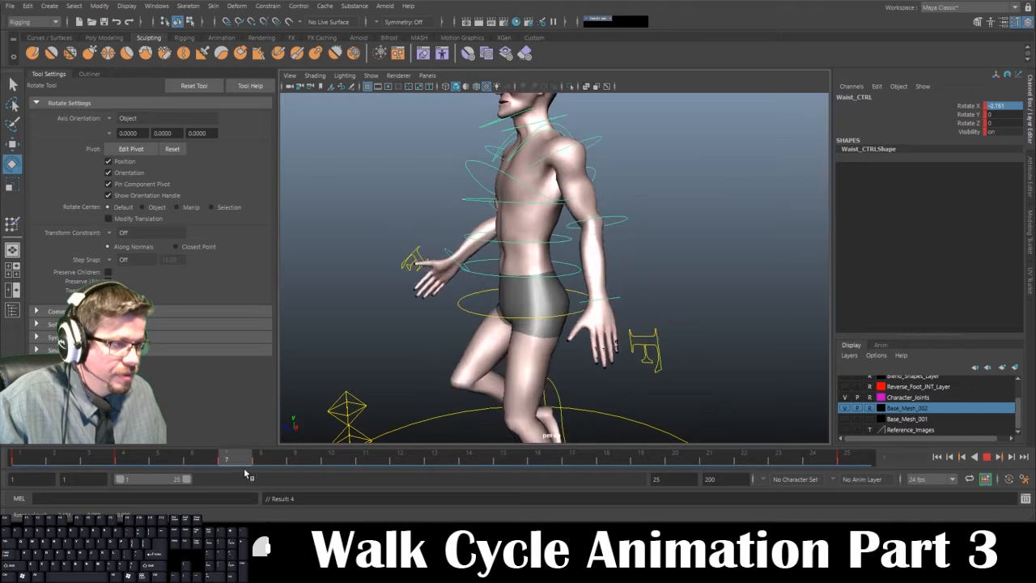
pyautogui.click(318, 467)
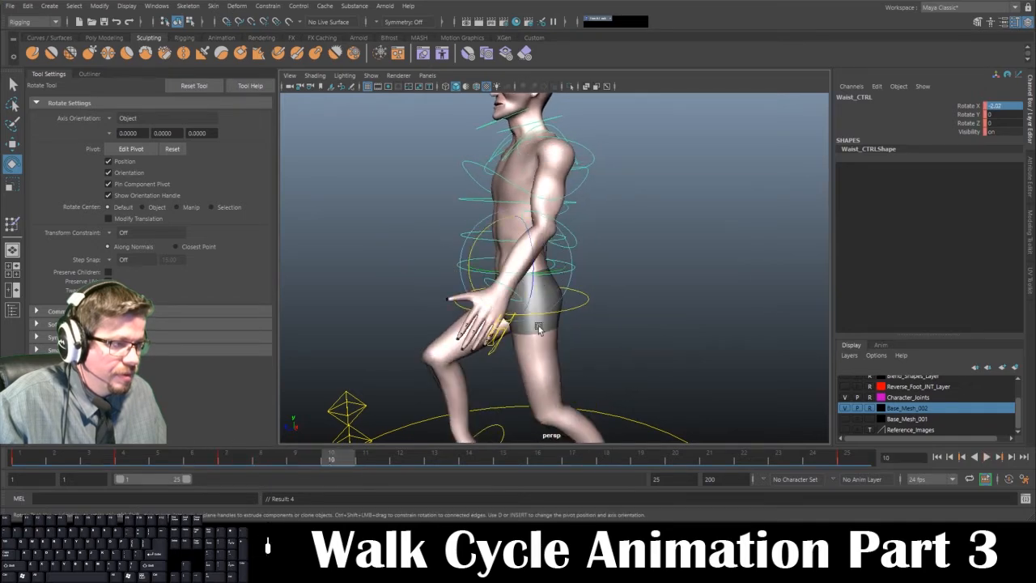
pyautogui.keyDown('alt'); pyautogui.moveTo(542, 327); pyautogui.dragTo(573, 321); pyautogui.keyUp('alt')
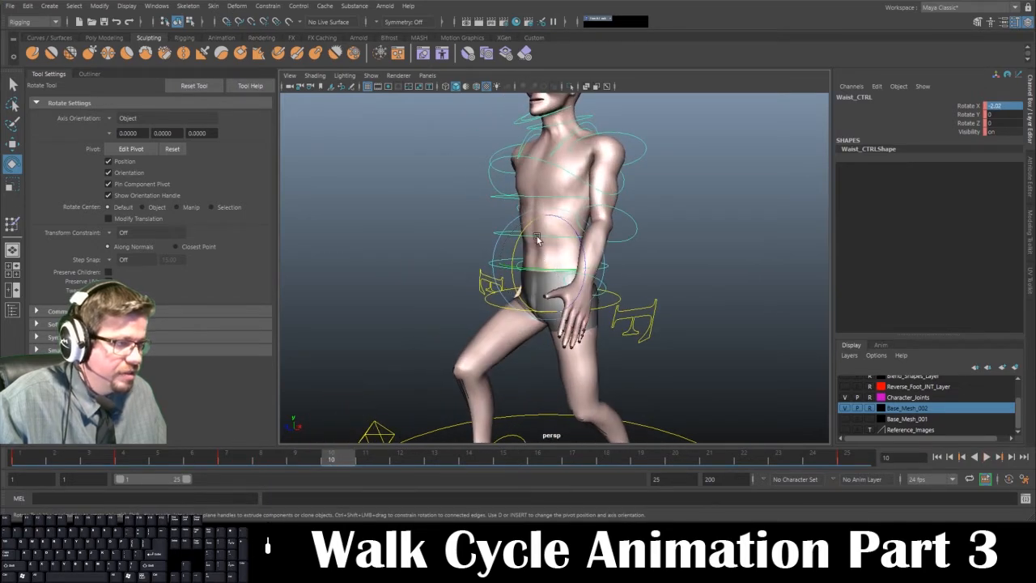
pyautogui.keyDown('alt'); pyautogui.moveTo(535, 263); pyautogui.dragTo(520, 232); pyautogui.keyUp('alt')
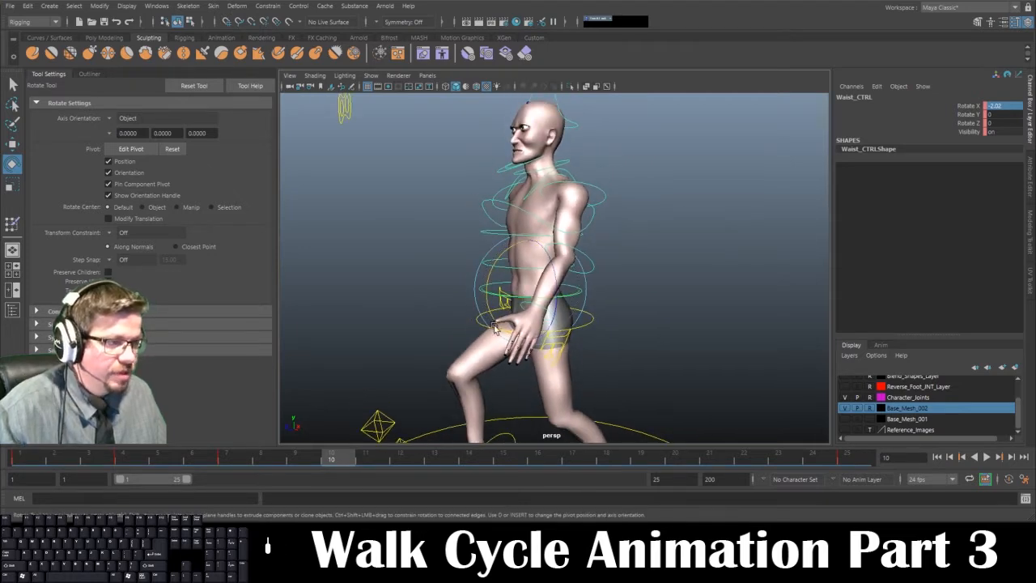
pyautogui.keyDown('alt'); pyautogui.moveTo(532, 276); pyautogui.dragTo(477, 247); pyautogui.keyUp('alt')
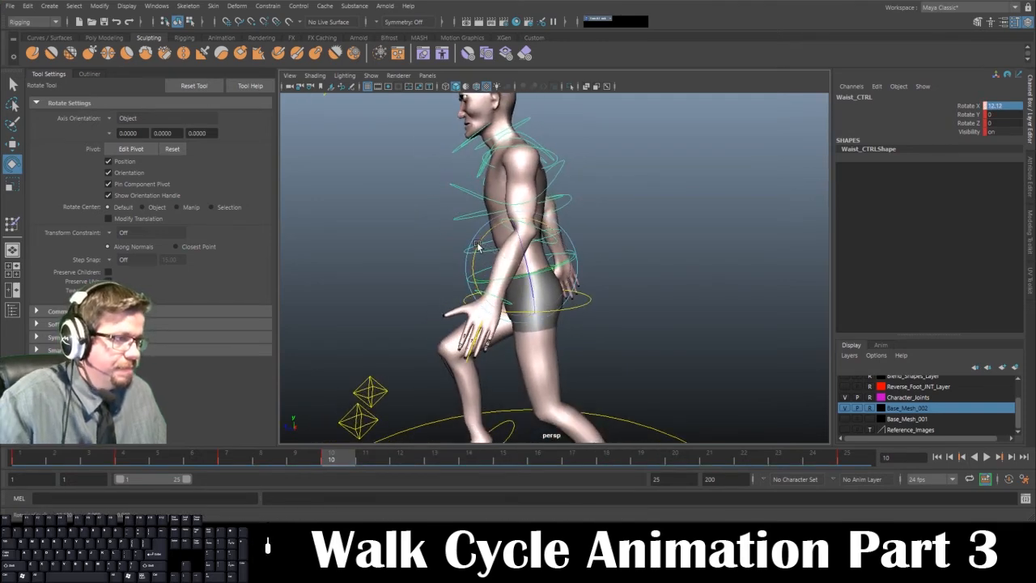
pyautogui.press('s')
pyautogui.hotkey('alt', 'v')
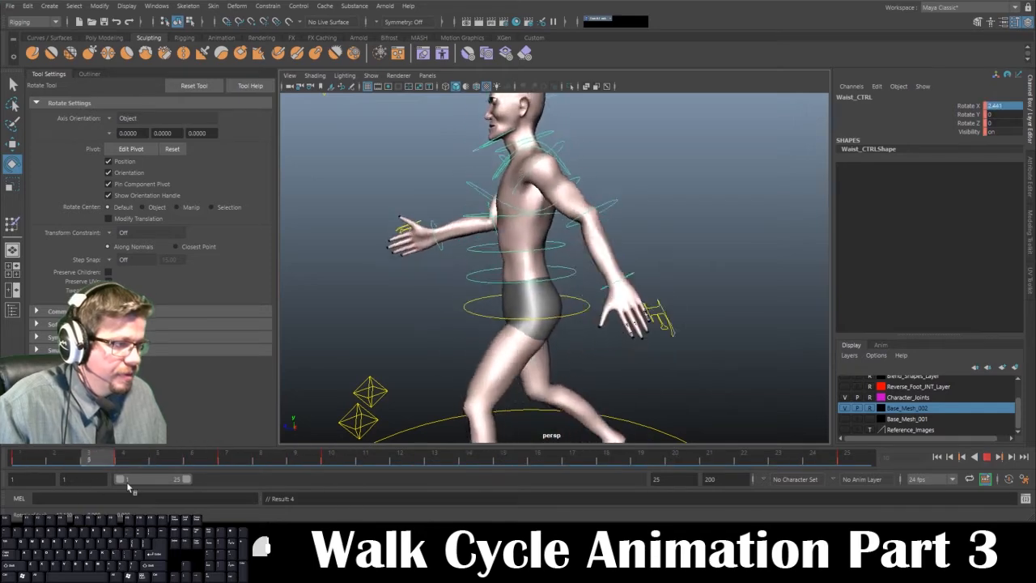
pyautogui.hotkey('alt', 'v')
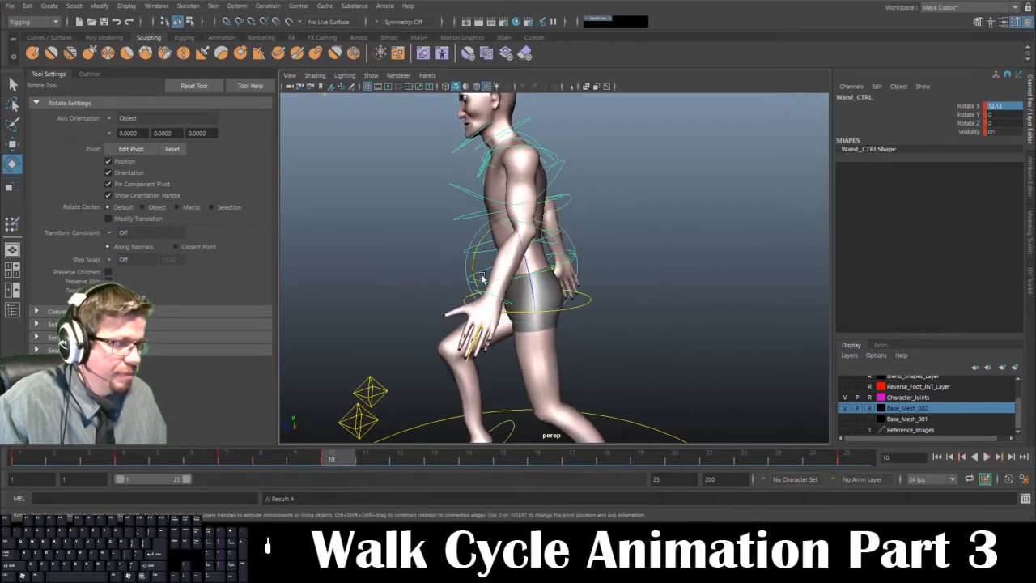
pyautogui.moveTo(481, 243); pyautogui.dragTo(485, 241)
# At frame 16, adjust the torso's forward lean with Waist_CTRL and key it.
pyautogui.moveTo(348, 460); pyautogui.dragTo(434, 460)
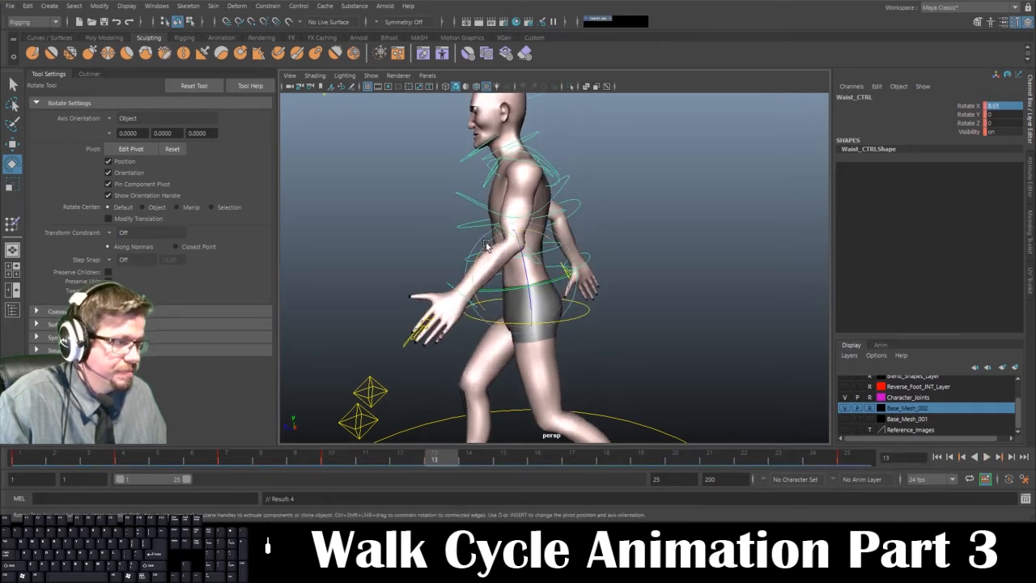
pyautogui.moveTo(485, 244); pyautogui.dragTo(589, 233)
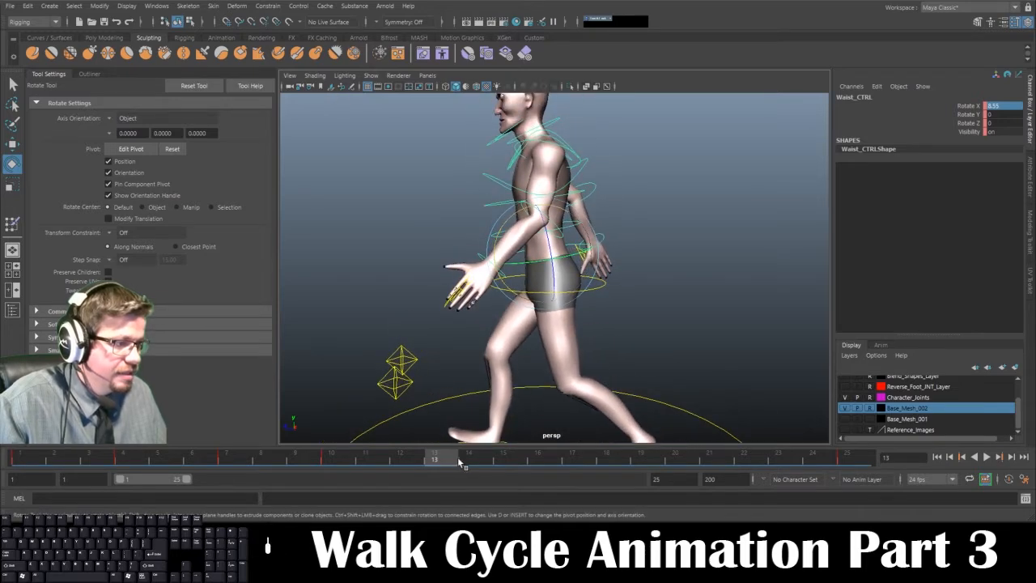
pyautogui.moveTo(459, 461); pyautogui.dragTo(537, 460)
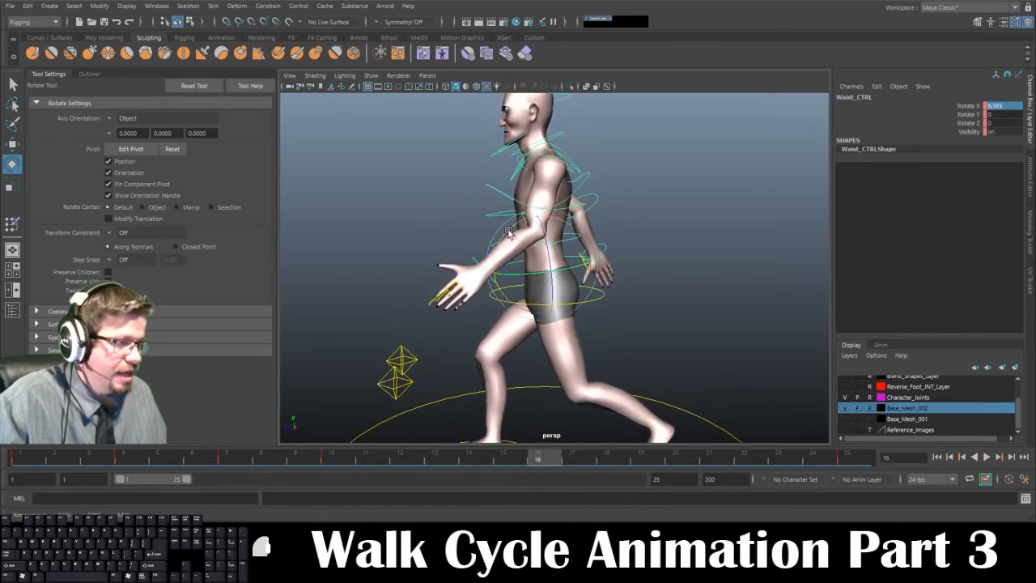
# Return to frame 4, increase Waist_CTRL's forward lean to a Rotate X of about 7.53, and key it.
pyautogui.hotkey('alt', 'v')
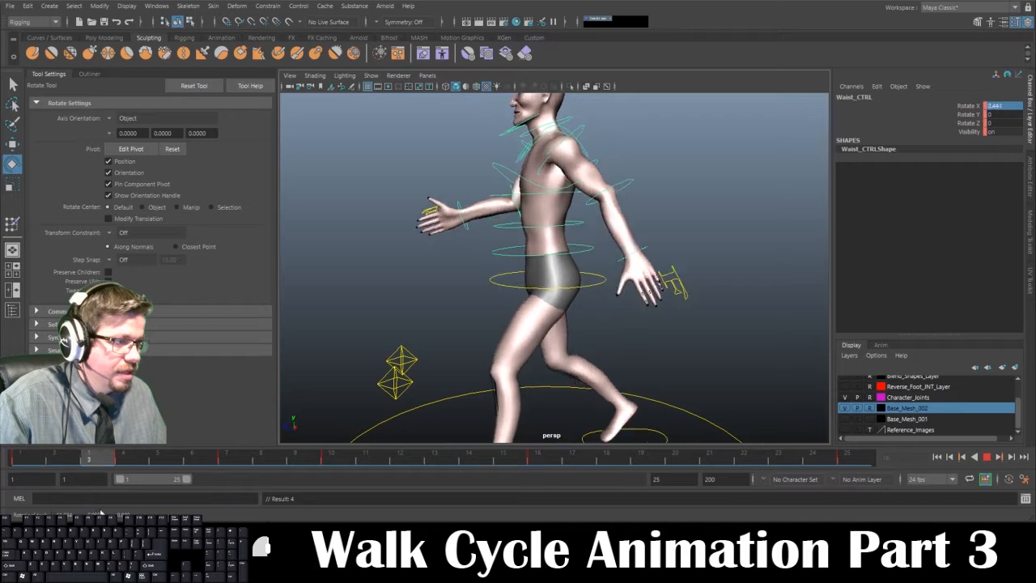
pyautogui.press('Escape')
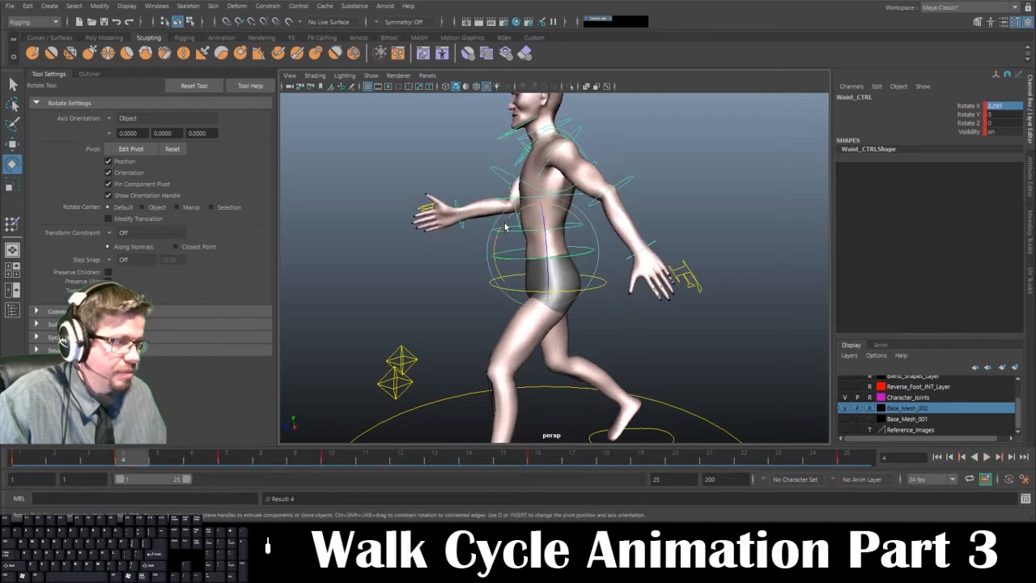
pyautogui.moveTo(505, 226); pyautogui.dragTo(499, 237)
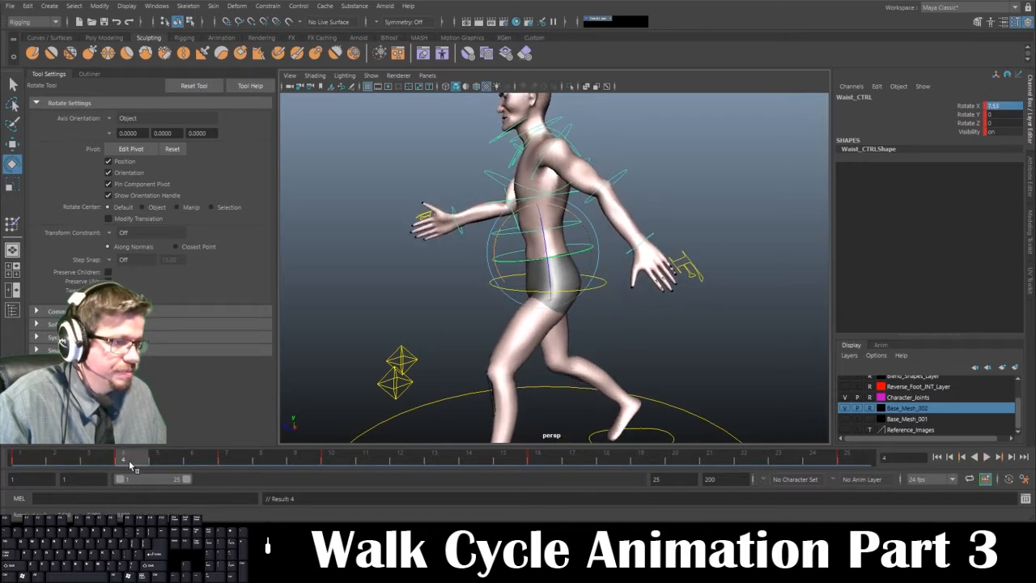
# At frame 19, straighten the torso by setting Waist_CTRL's Rotate X to 0 and key it.
pyautogui.hotkey('alt', 'v')
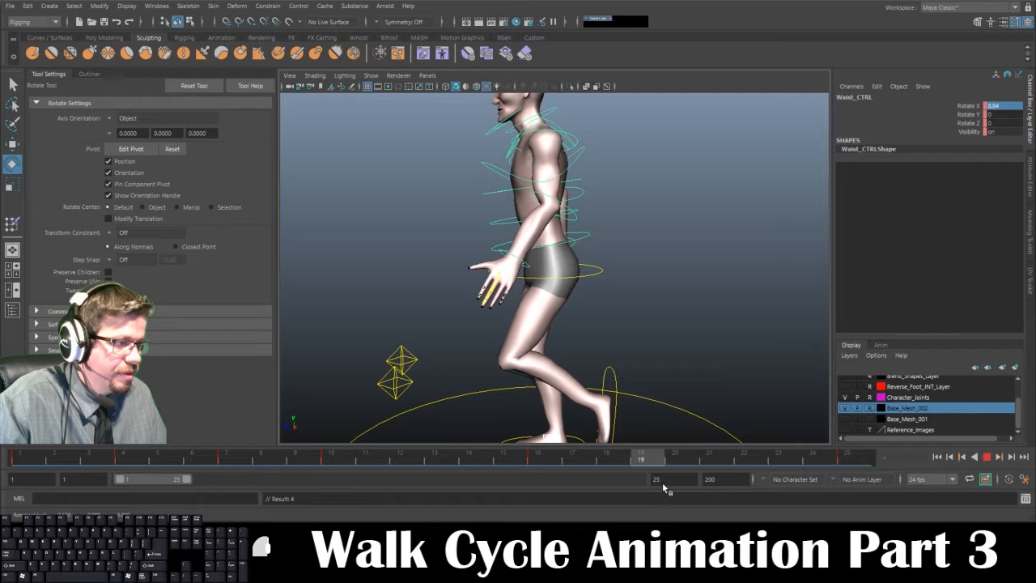
pyautogui.moveTo(672, 484); pyautogui.dragTo(653, 486)
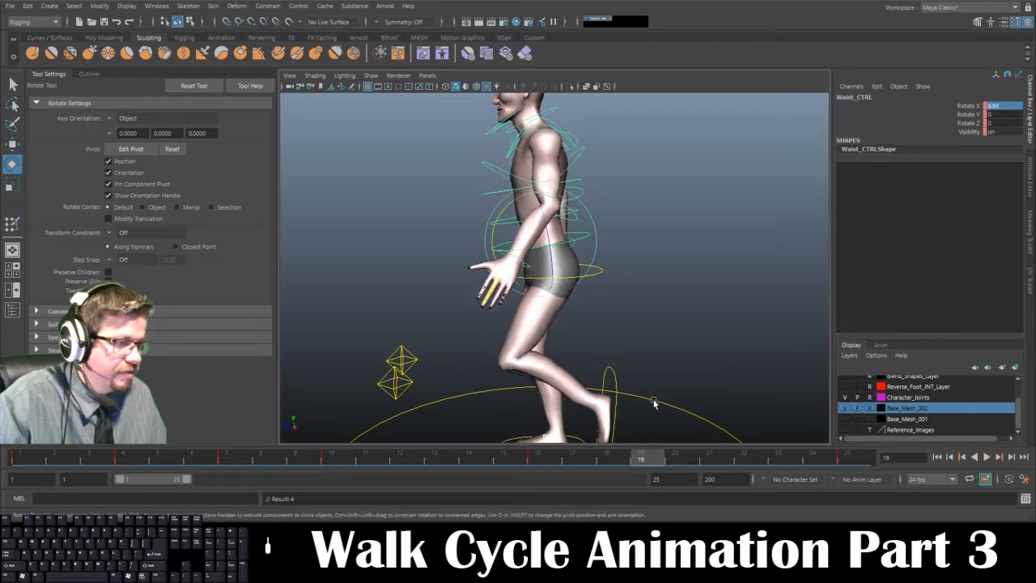
pyautogui.click(616, 402)
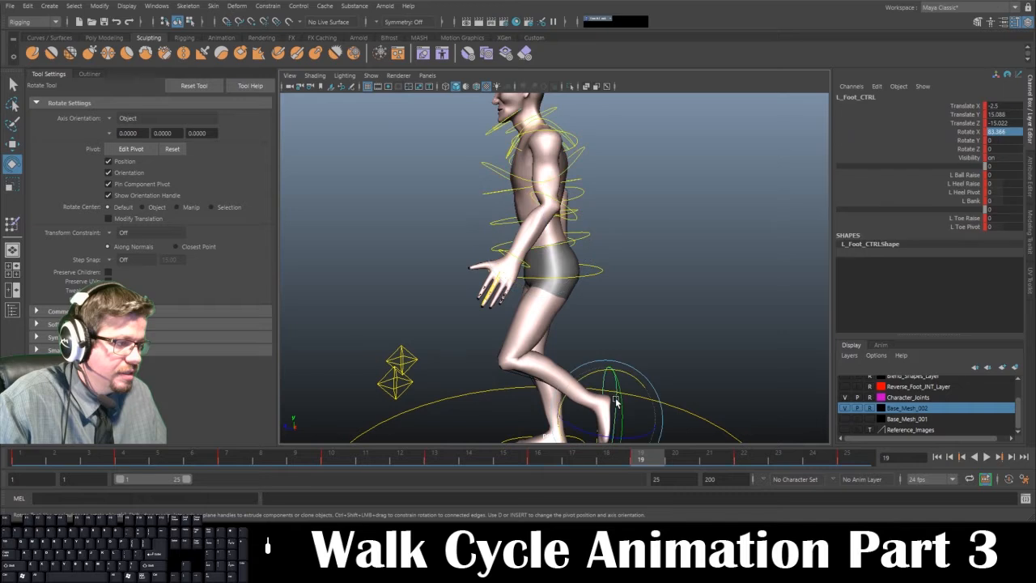
pyautogui.click(589, 240)
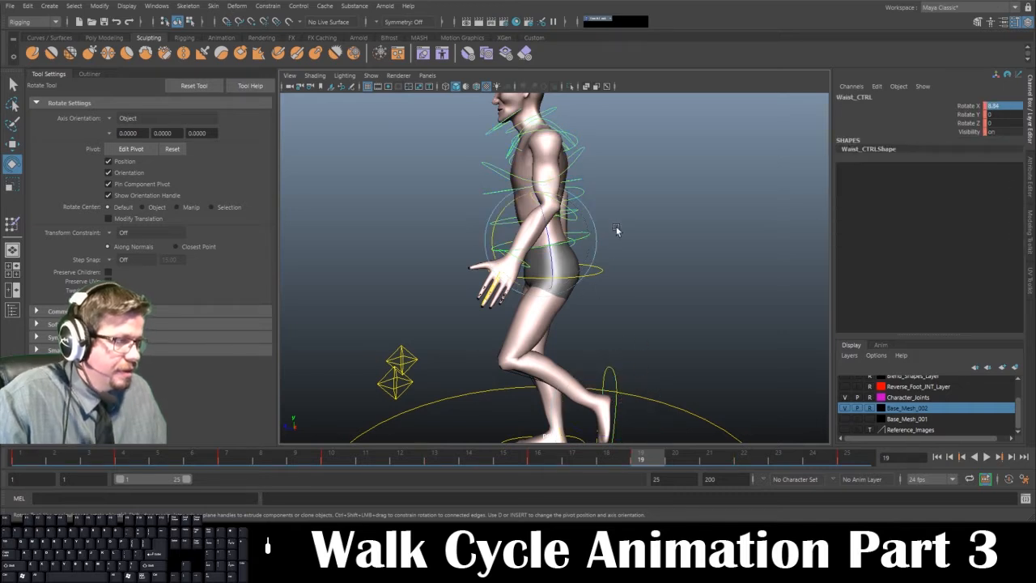
pyautogui.moveTo(586, 208); pyautogui.dragTo(589, 217)
pyautogui.hotkey('ctrl', 'z')
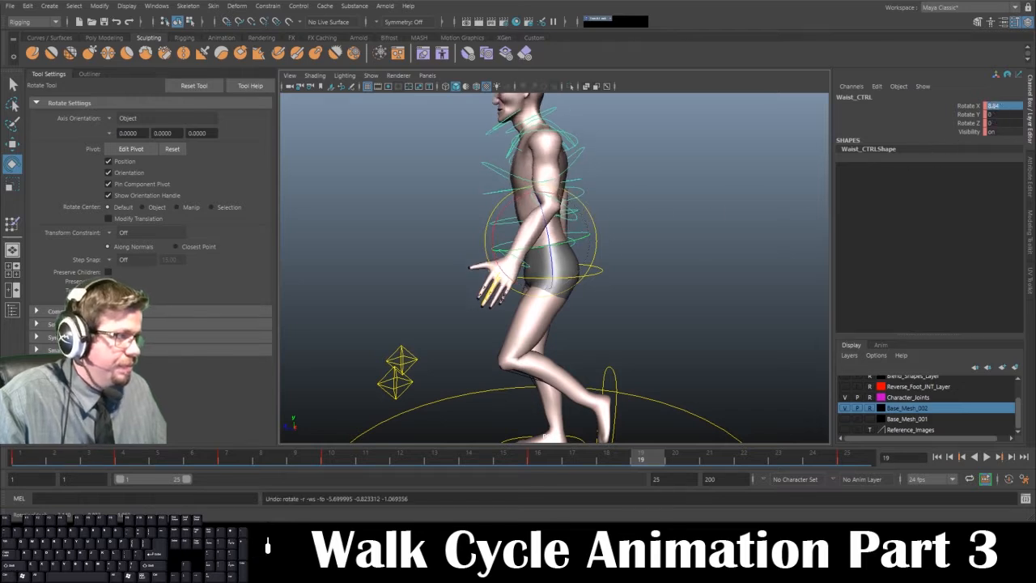
pyautogui.write('0')
pyautogui.press('Return')
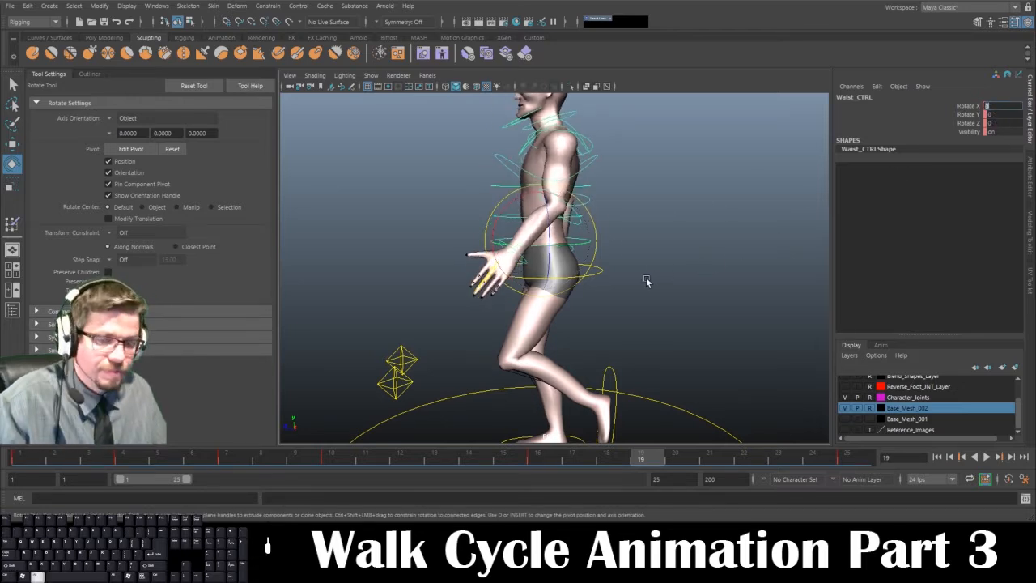
pyautogui.keyDown('alt'); pyautogui.moveTo(647, 281); pyautogui.dragTo(659, 283, button='middle'); pyautogui.keyUp('alt')
pyautogui.press('s')
# At frame 22, check the pose from the side and key Waist_CTRL.
pyautogui.moveTo(651, 460); pyautogui.dragTo(748, 460)
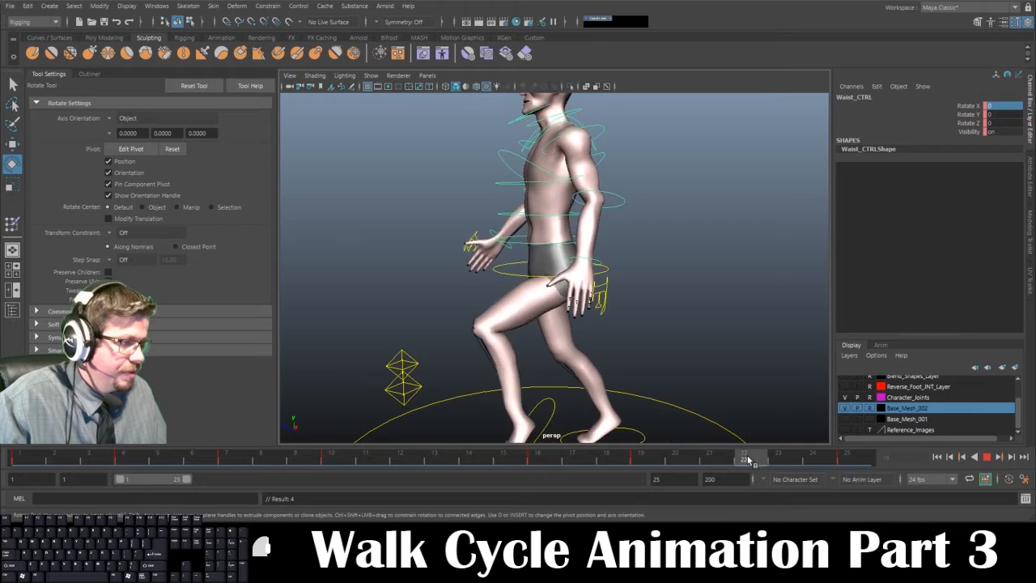
pyautogui.keyDown('alt'); pyautogui.moveTo(694, 380); pyautogui.dragTo(673, 333); pyautogui.keyUp('alt')
pyautogui.keyDown('alt'); pyautogui.moveTo(613, 260); pyautogui.dragTo(621, 234, button='middle'); pyautogui.keyUp('alt')
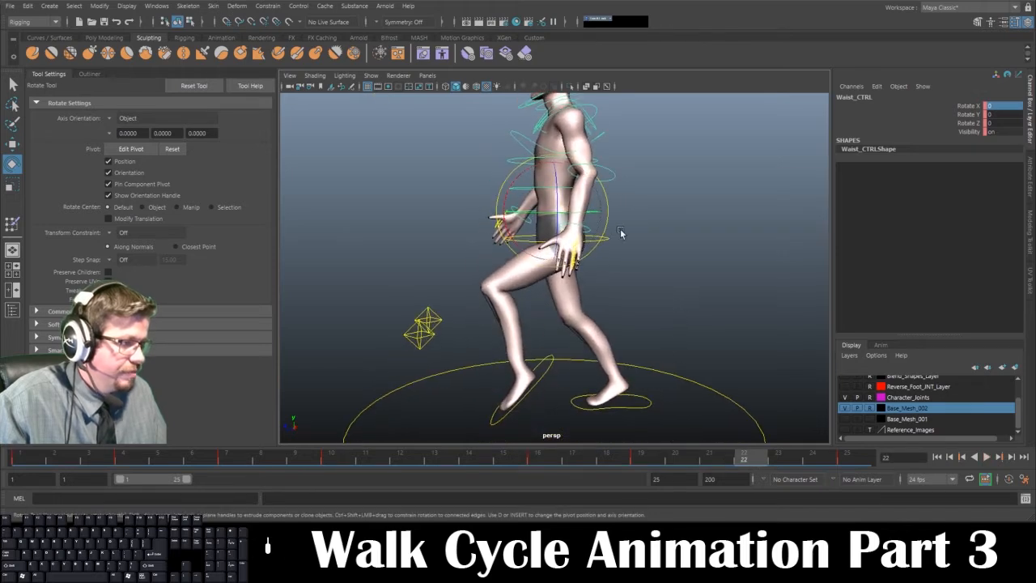
pyautogui.moveTo(599, 199)
pyautogui.keyDown('alt'); pyautogui.mouseDown()
pyautogui.moveTo(585, 210)
pyautogui.moveTo(590, 198)
pyautogui.mouseUp(); pyautogui.keyUp('alt')
pyautogui.press('s')
# At frame 25, rotate Waist_CTRL about X to about 9.378, key it, and copy the same waist key to frame 1.
pyautogui.moveTo(745, 457); pyautogui.dragTo(846, 457)
pyautogui.moveTo(520, 185); pyautogui.dragTo(513, 187)
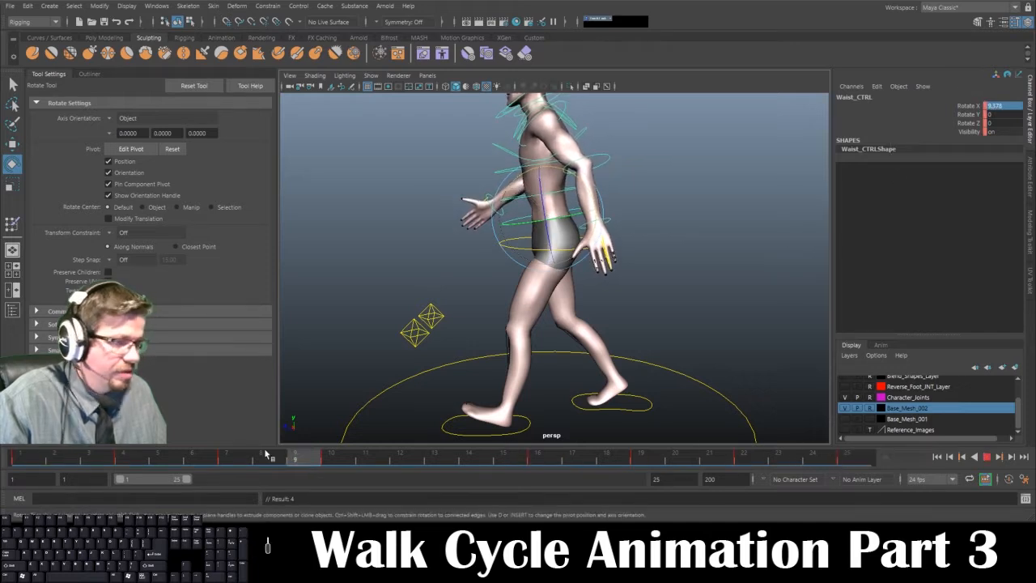
pyautogui.click(17, 456)
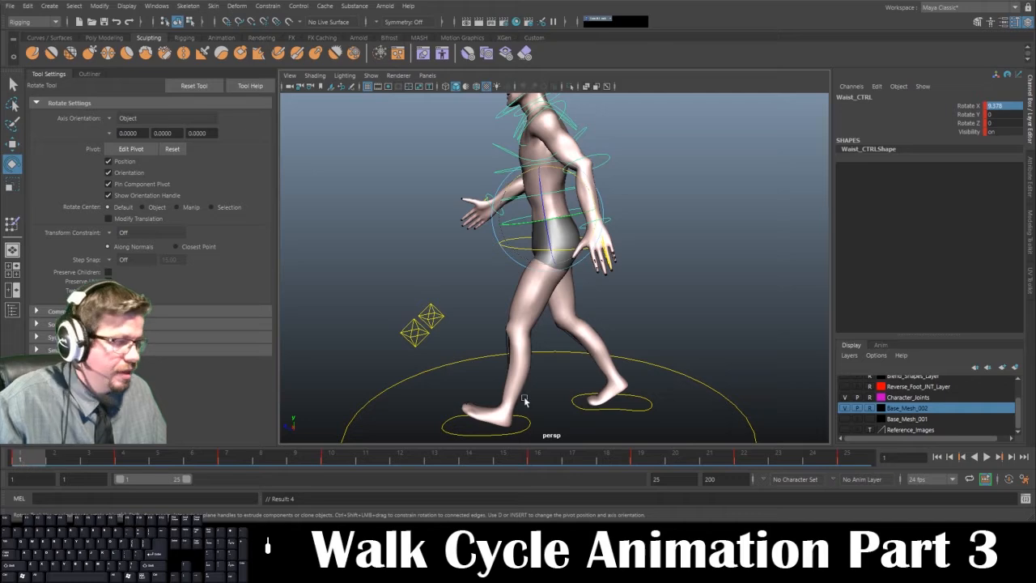
# Play back the walk cycle with the whole character in view to review the waist motion.
pyautogui.keyDown('alt'); pyautogui.moveTo(518, 330); pyautogui.dragTo(441, 306, button='right'); pyautogui.keyUp('alt')
pyautogui.keyDown('alt'); pyautogui.moveTo(442, 306); pyautogui.dragTo(506, 295); pyautogui.keyUp('alt')
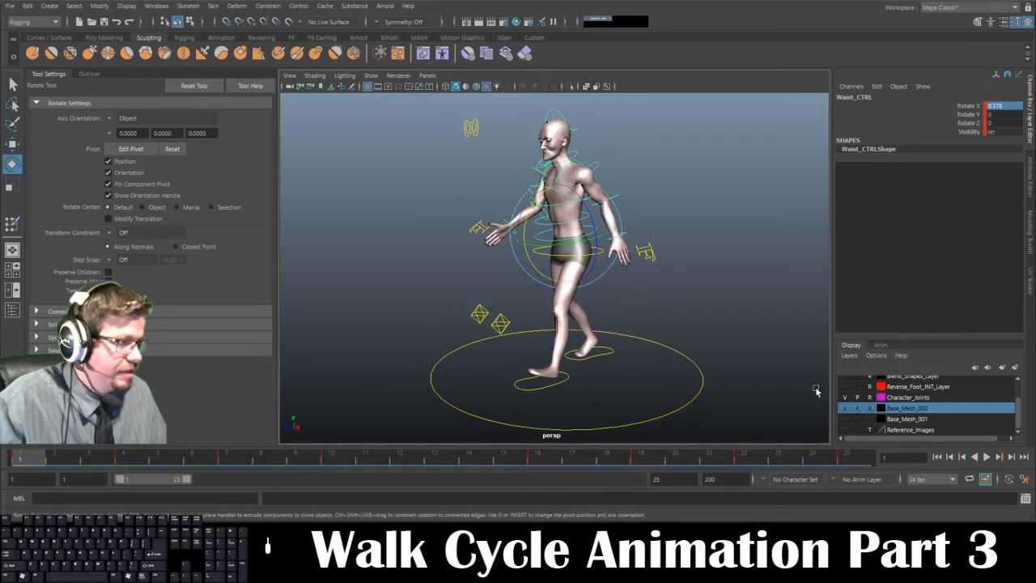
pyautogui.click(986, 457)
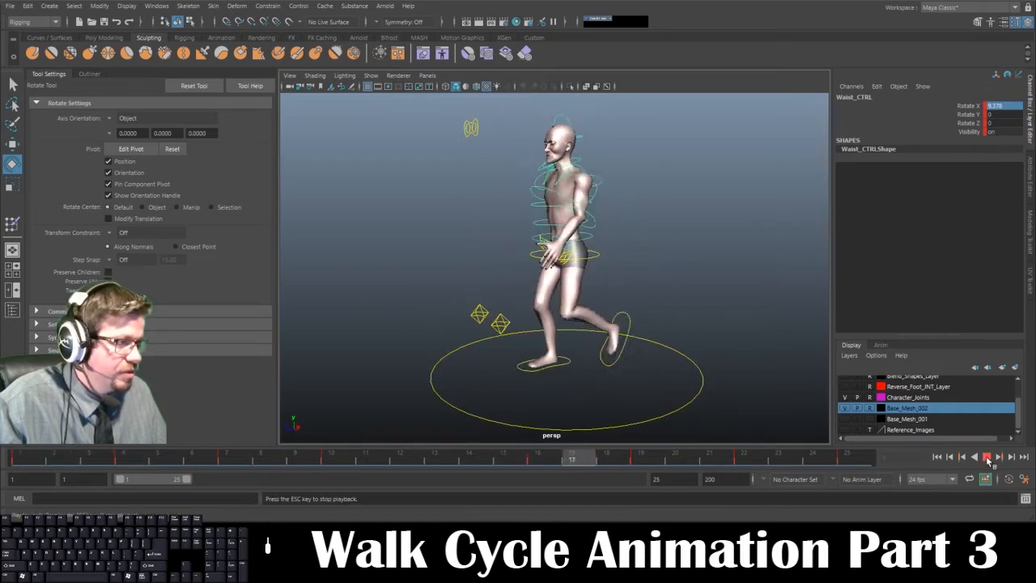
# At frame 7, rotate Waist_CTRL forward about X, key it, and play back the walk cycle.
pyautogui.click(986, 457)
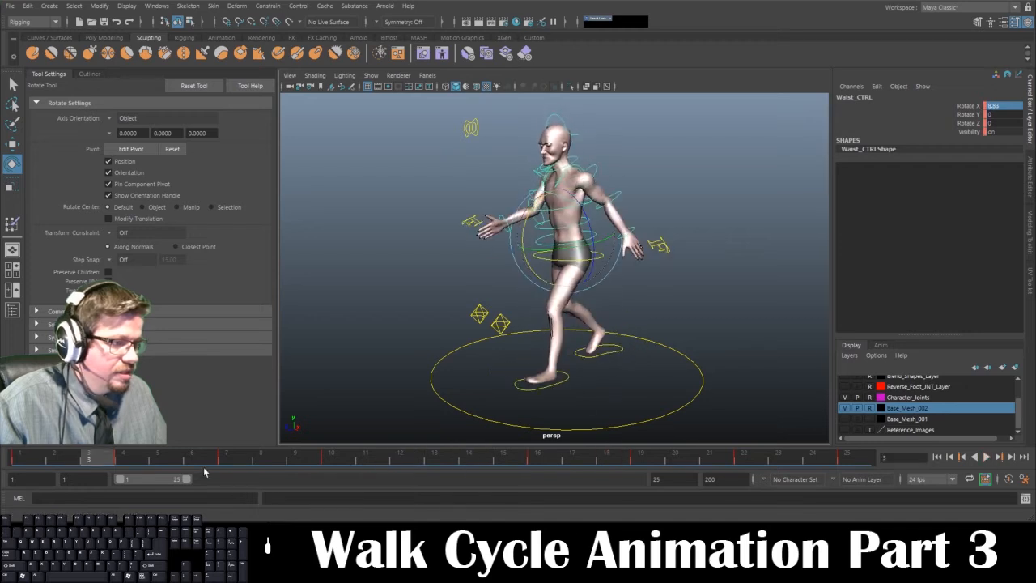
pyautogui.hotkey('alt', 'v')
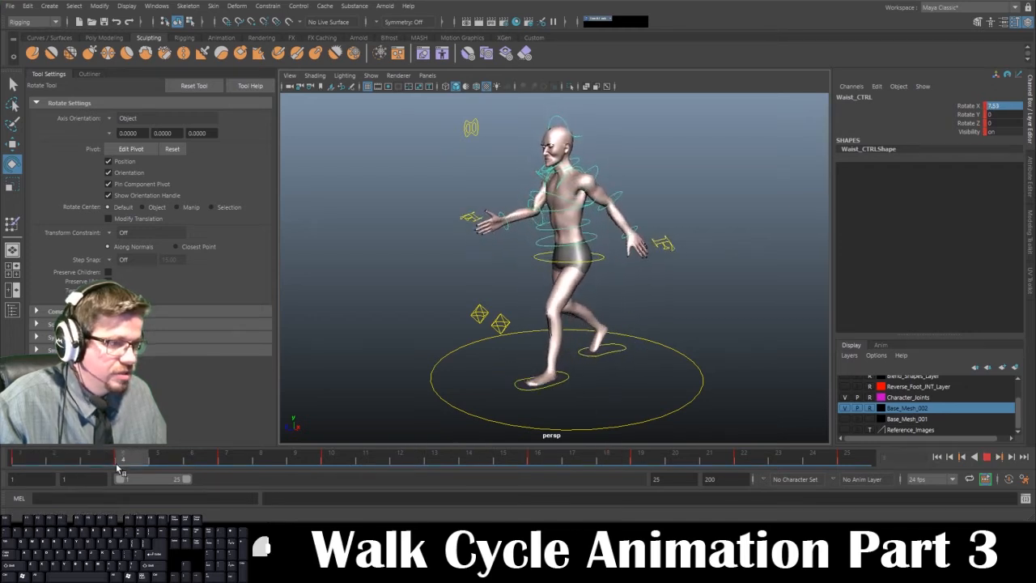
pyautogui.moveTo(123, 467); pyautogui.dragTo(228, 463)
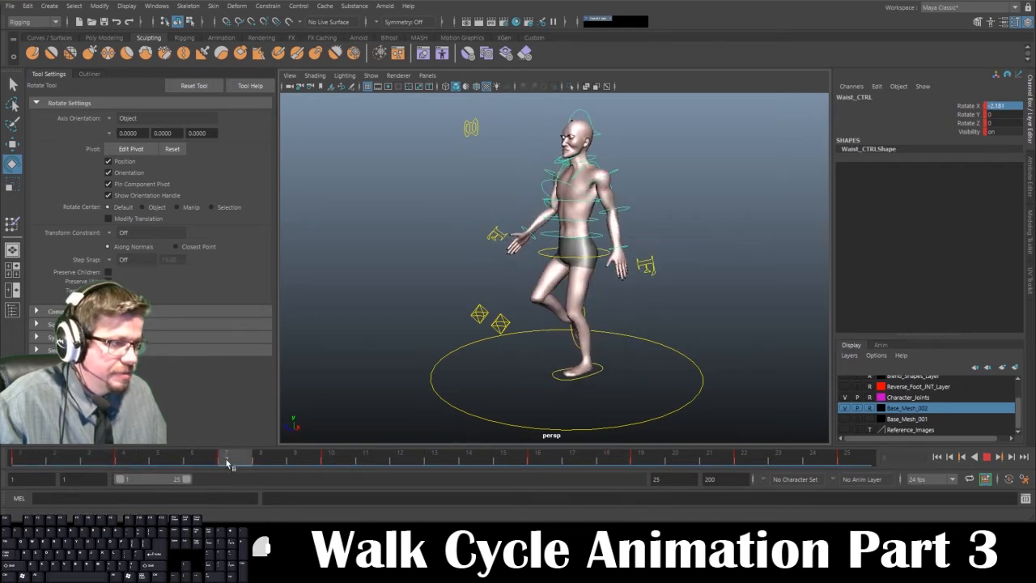
pyautogui.moveTo(540, 212); pyautogui.dragTo(521, 246)
pyautogui.press('s')
pyautogui.moveTo(231, 463); pyautogui.dragTo(1, 457)
pyautogui.click(988, 458)
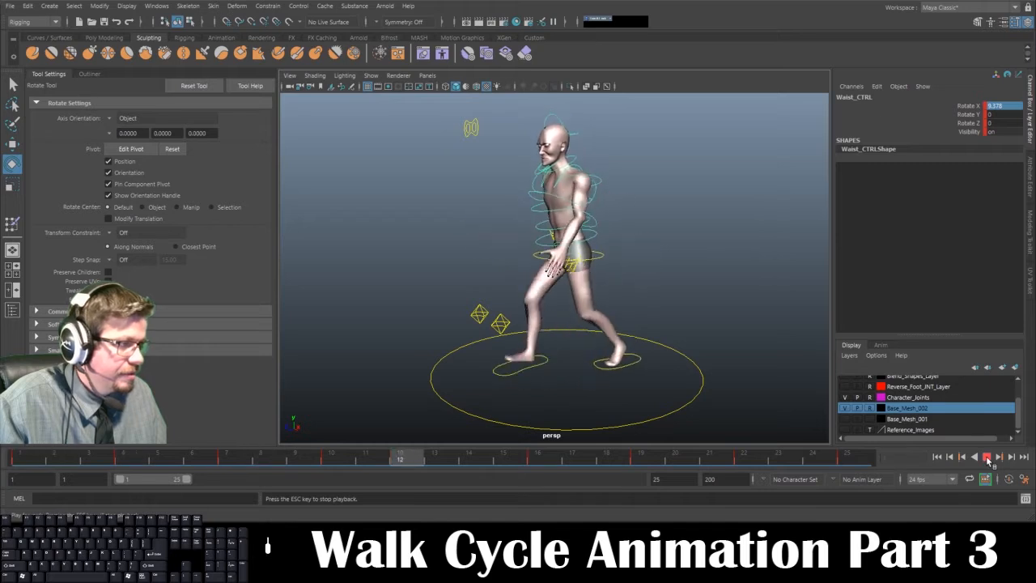
# At frame 19, tilt Waist_CTRL slightly forward about X, key it, and check the motion in playback.
pyautogui.click(493, 459)
pyautogui.moveTo(492, 459); pyautogui.dragTo(571, 472)
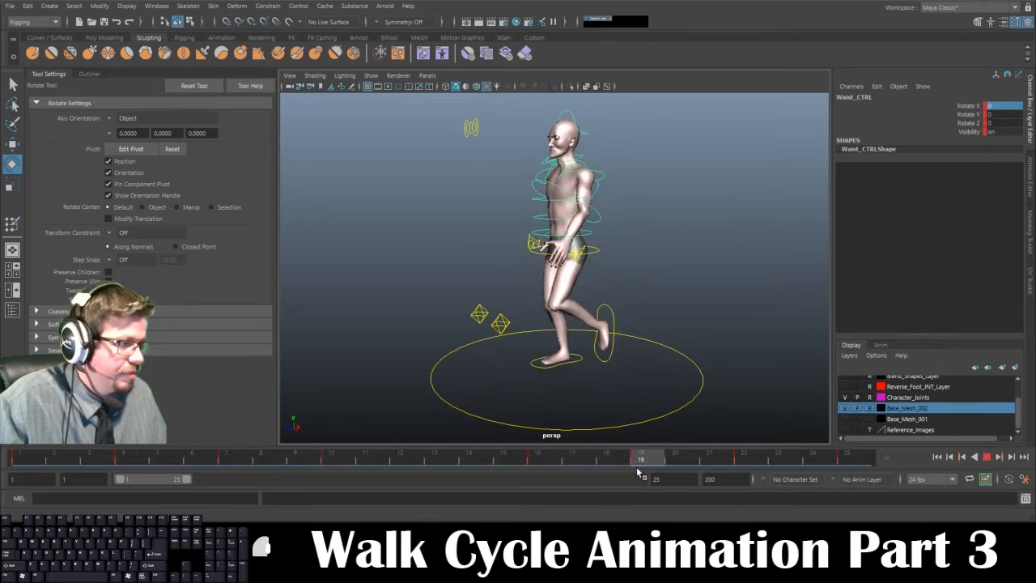
pyautogui.moveTo(637, 468); pyautogui.dragTo(639, 465)
pyautogui.moveTo(531, 209); pyautogui.dragTo(528, 213)
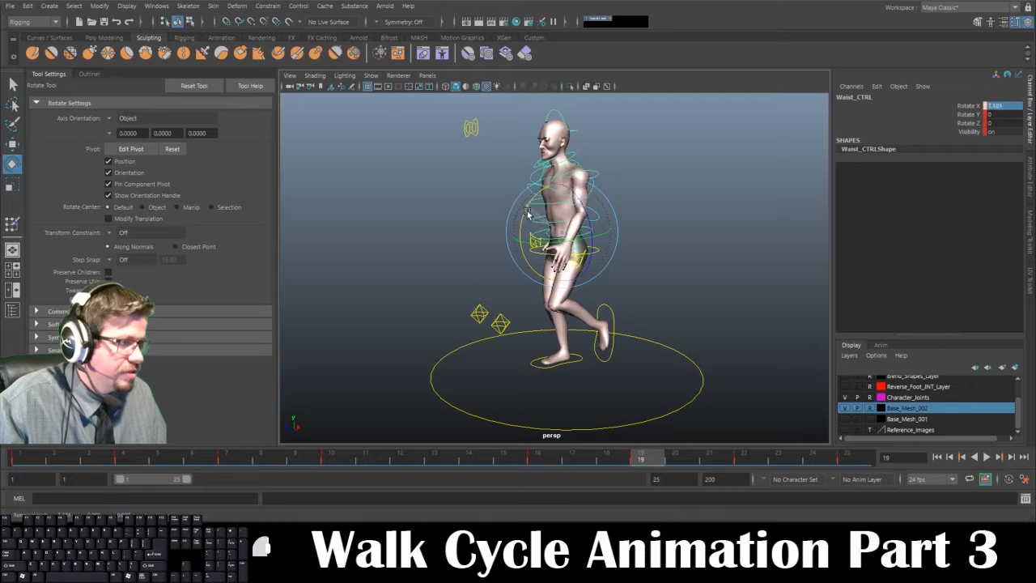
pyautogui.moveTo(693, 477); pyautogui.dragTo(856, 472)
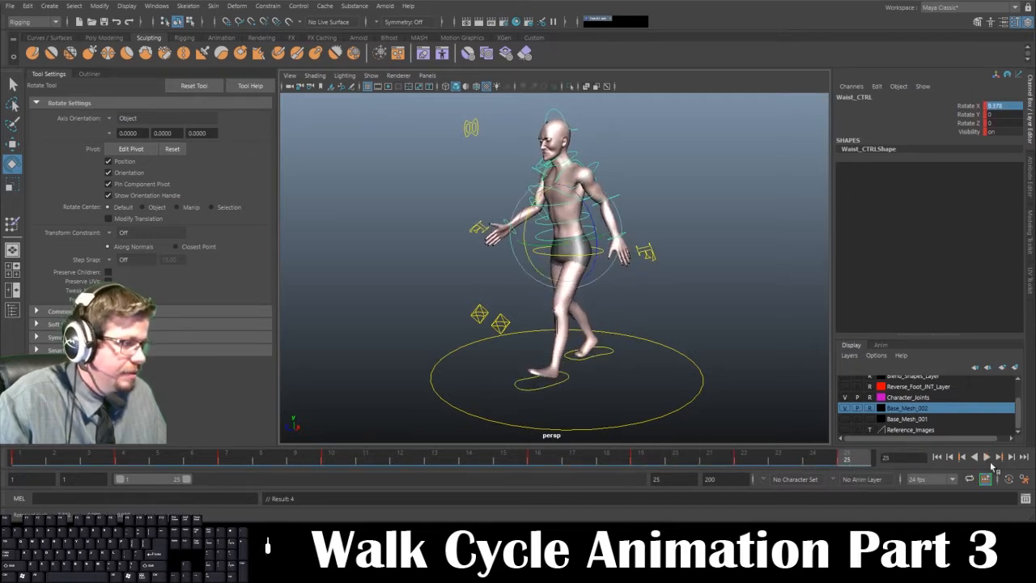
pyautogui.click(987, 457)
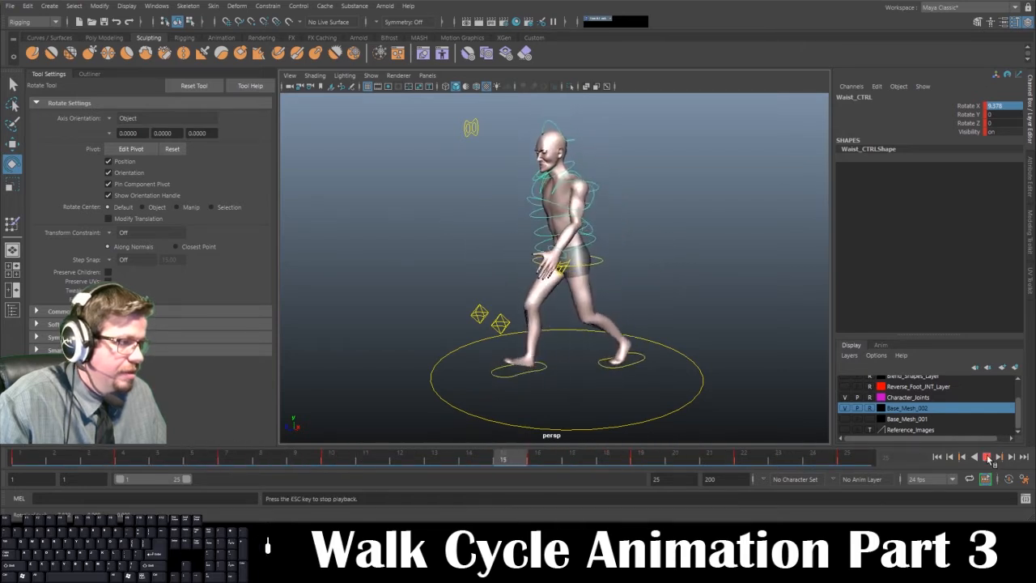
pyautogui.click(986, 457)
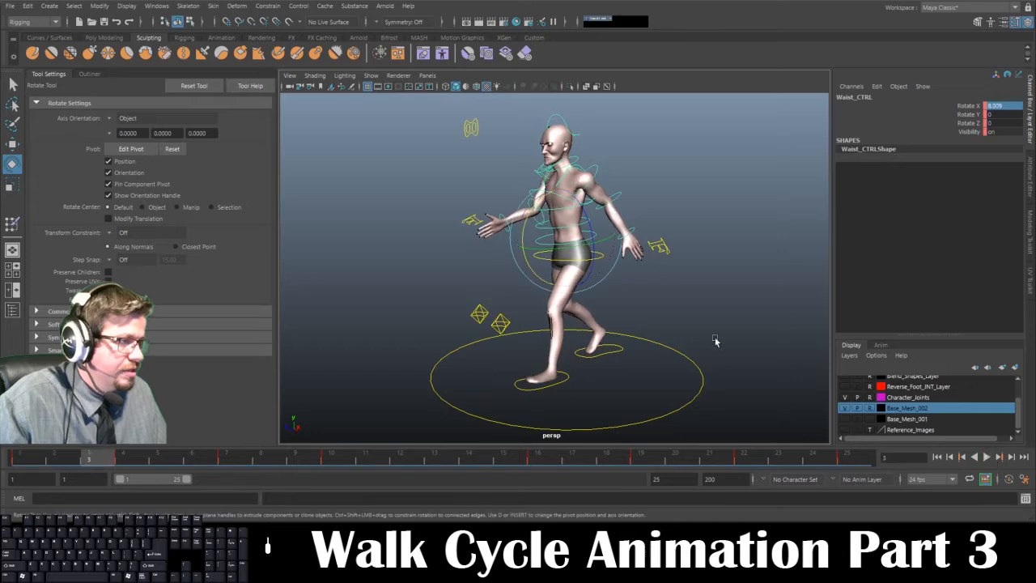
# Select Neck_CTRL and key its neutral rotation at frame 1.
pyautogui.moveTo(89, 458); pyautogui.dragTo(20, 458)
pyautogui.scroll(3, 550, 254)
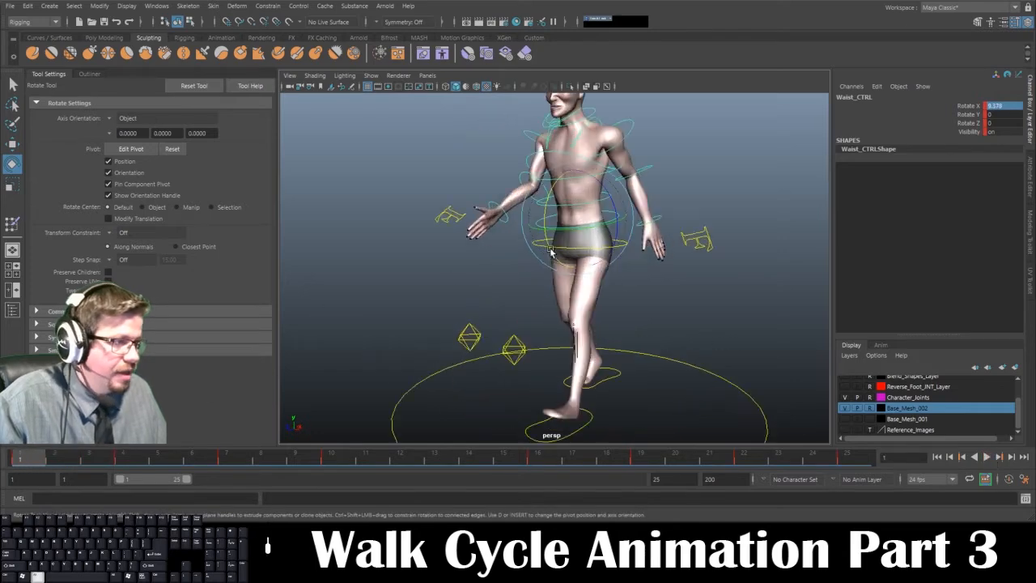
pyautogui.scroll(4, 550, 254)
pyautogui.scroll(-2, 599, 291)
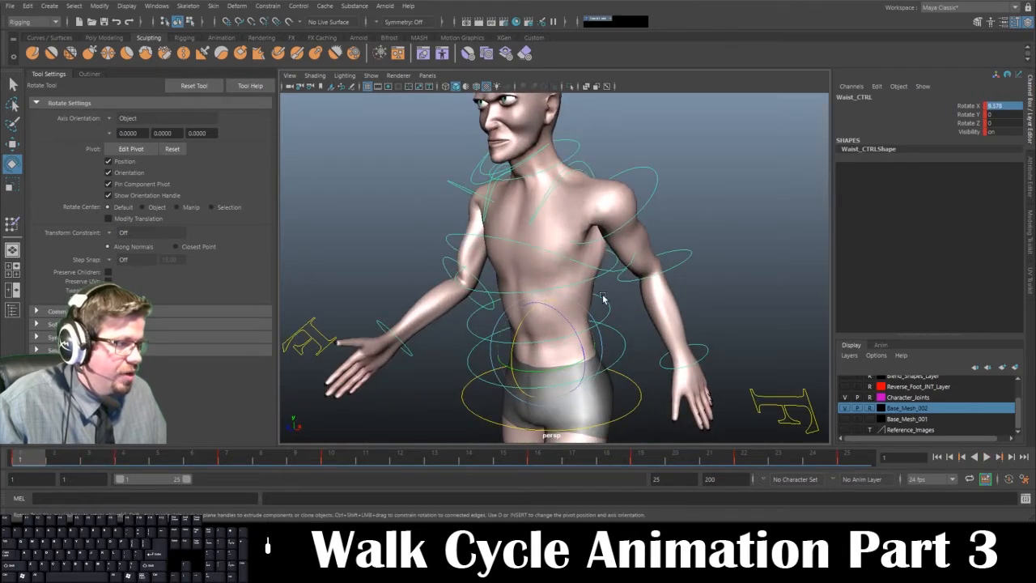
pyautogui.click(601, 299)
pyautogui.click(602, 299)
pyautogui.keyDown('alt'); pyautogui.moveTo(599, 298); pyautogui.dragTo(594, 277); pyautogui.keyUp('alt')
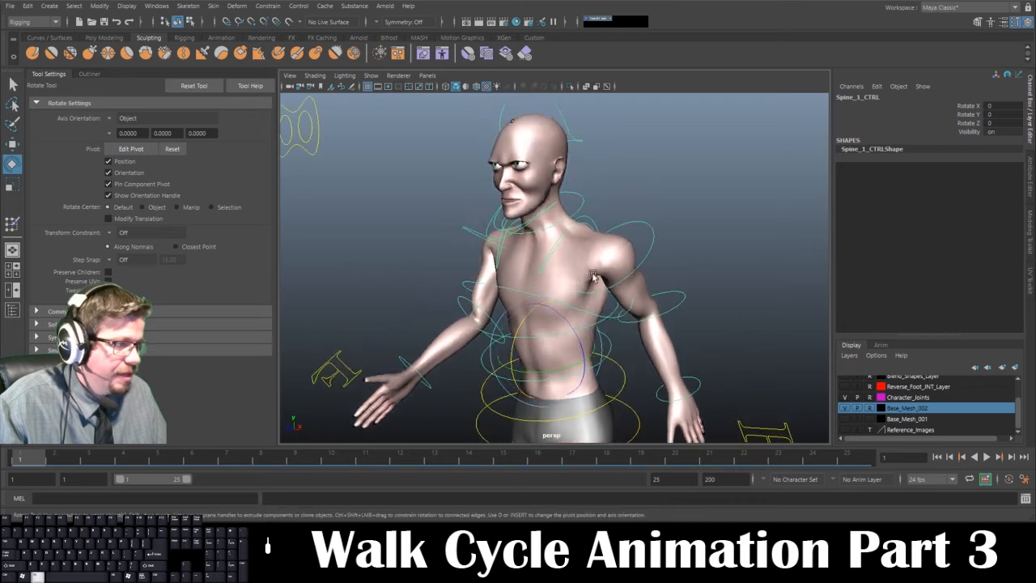
pyautogui.click(580, 194)
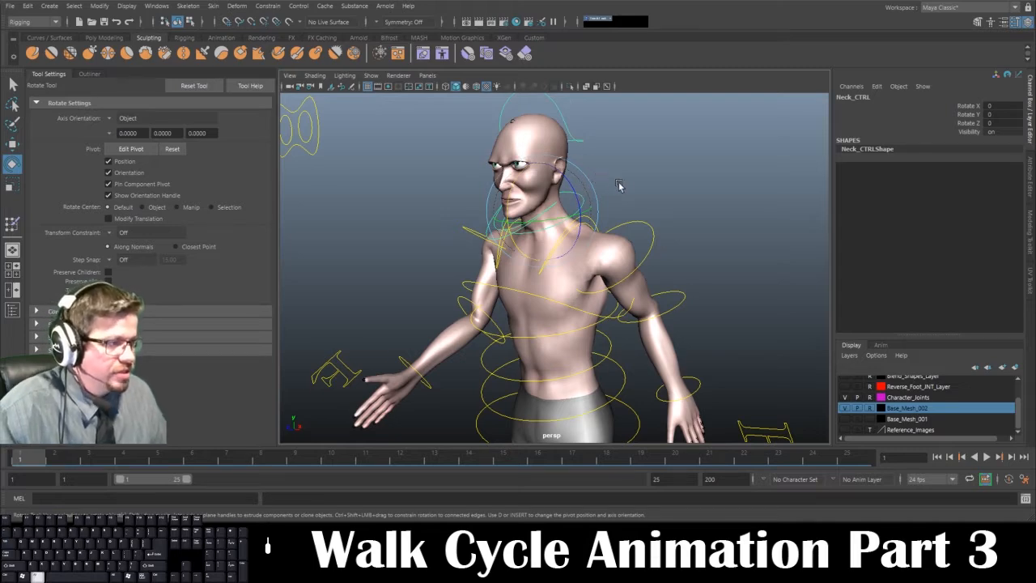
pyautogui.keyDown('alt'); pyautogui.moveTo(617, 186); pyautogui.dragTo(543, 199); pyautogui.keyUp('alt')
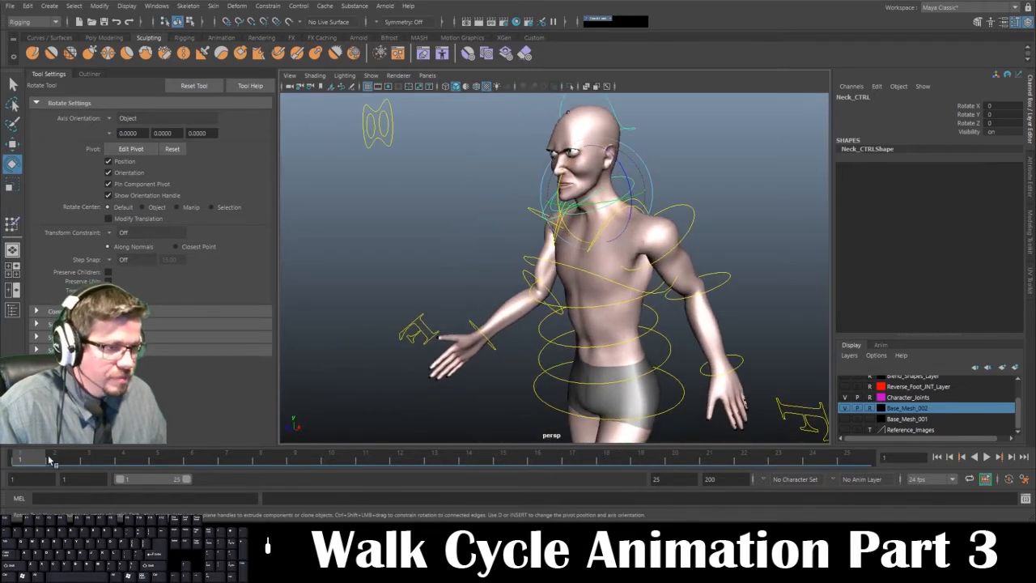
pyautogui.press('s')
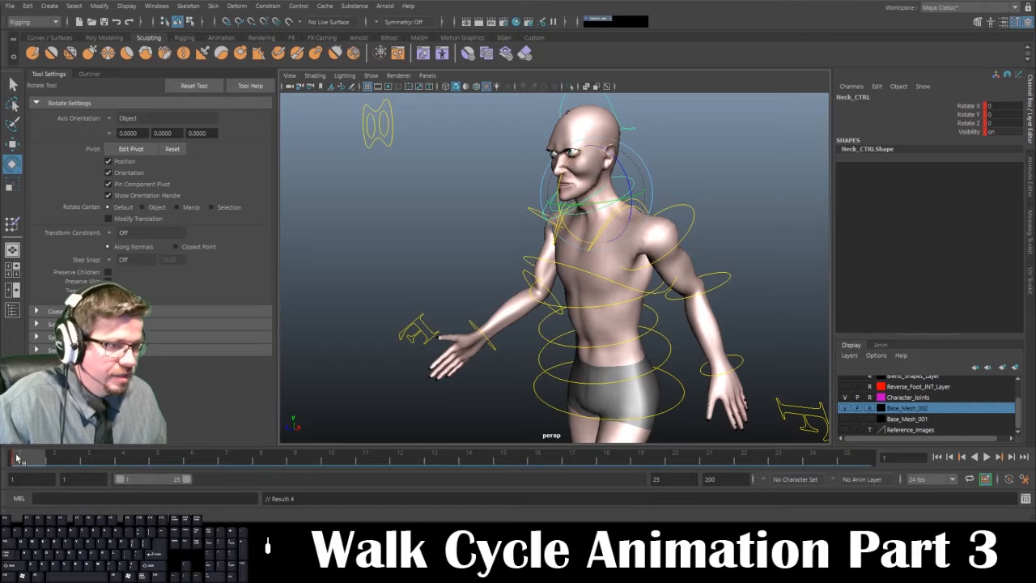
# At frame 4, tilt Neck_CTRL forward about X to about 4.86 and key it.
pyautogui.moveTo(23, 459); pyautogui.dragTo(123, 459)
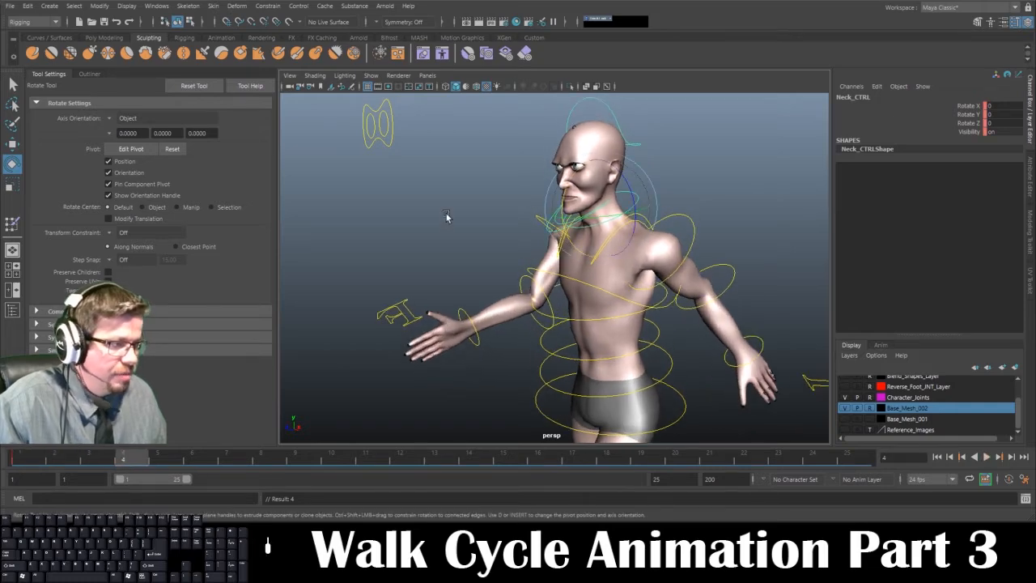
pyautogui.moveTo(567, 196); pyautogui.dragTo(569, 212)
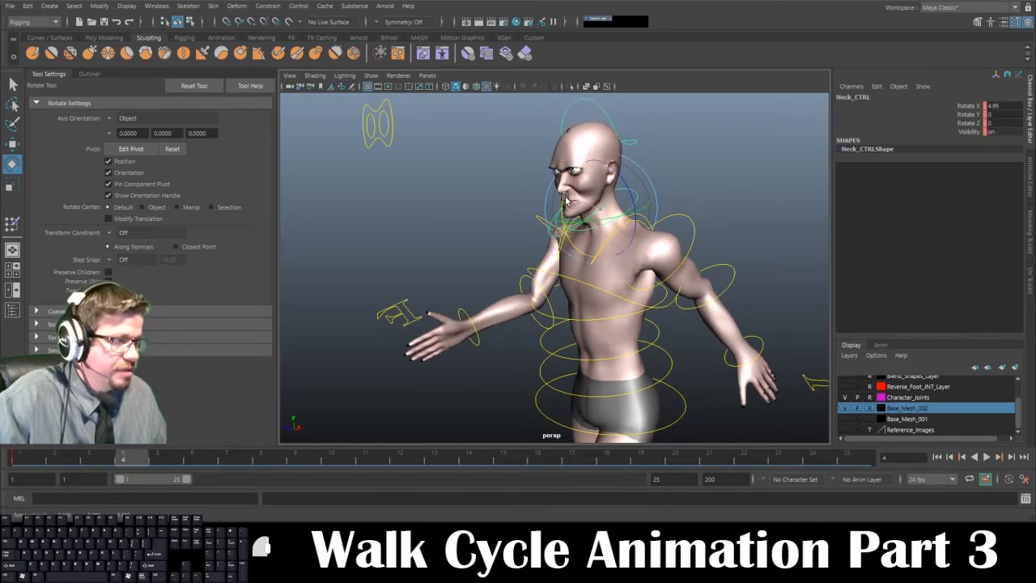
pyautogui.press('s')
# At frame 10, tilt Neck_CTRL back about X to about -4.564 and key it.
pyautogui.moveTo(55, 460); pyautogui.dragTo(231, 461)
pyautogui.keyDown('alt'); pyautogui.moveTo(492, 285); pyautogui.dragTo(446, 277, button='right'); pyautogui.keyUp('alt')
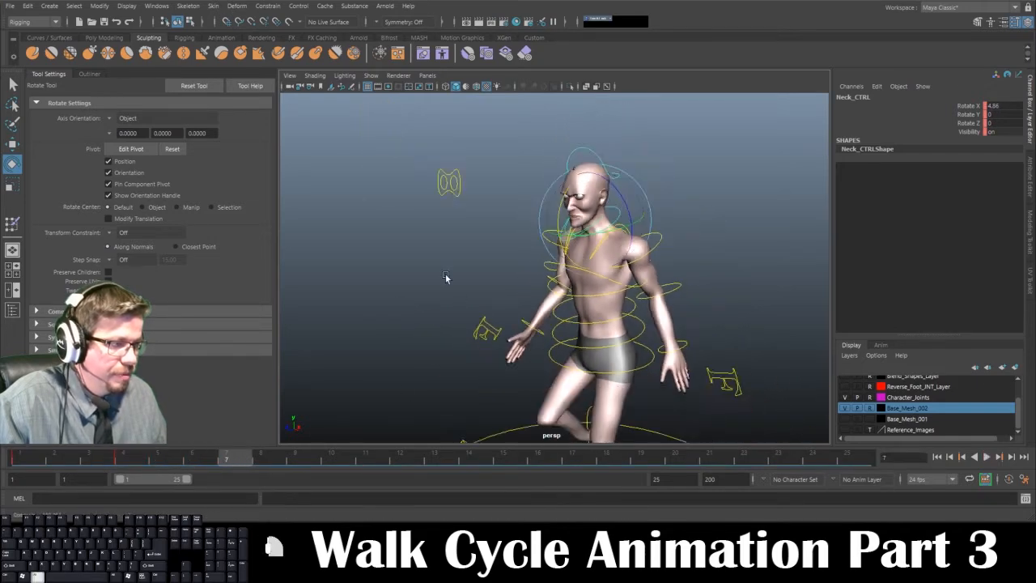
pyautogui.keyDown('alt'); pyautogui.moveTo(446, 278); pyautogui.dragTo(377, 252); pyautogui.keyUp('alt')
pyautogui.keyDown('alt'); pyautogui.moveTo(377, 251); pyautogui.dragTo(381, 232, button='middle'); pyautogui.keyUp('alt')
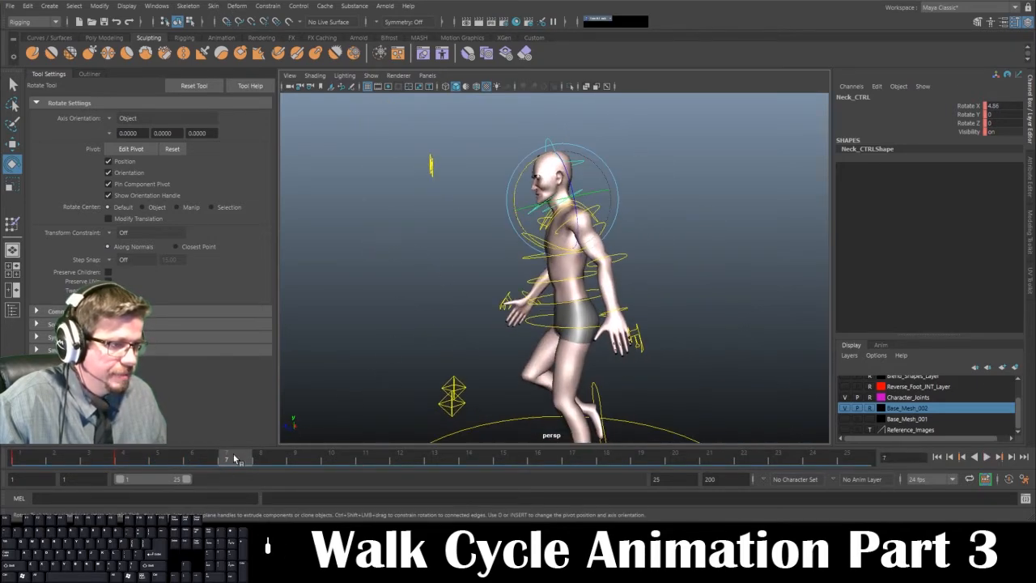
pyautogui.moveTo(234, 460); pyautogui.dragTo(331, 460)
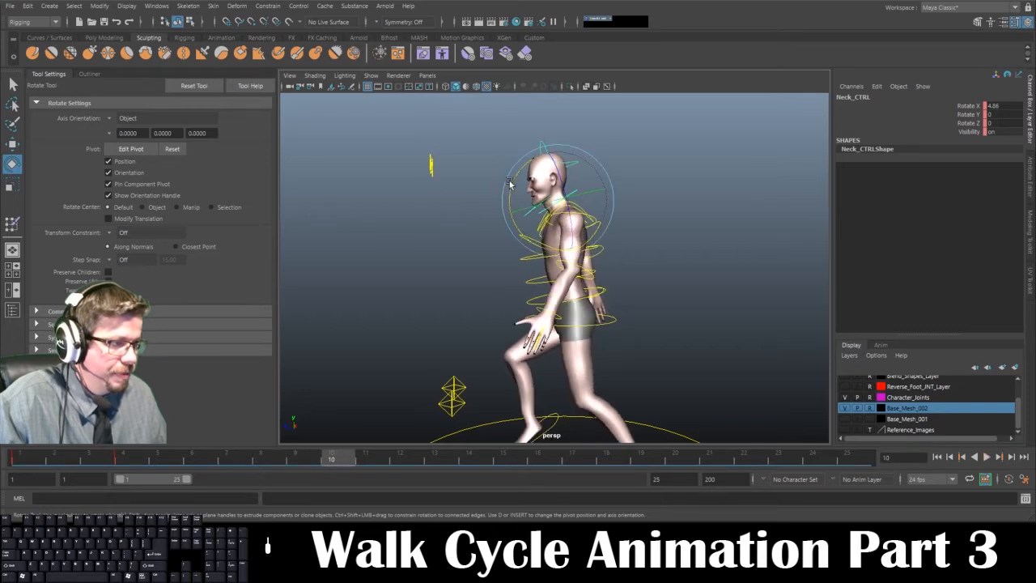
pyautogui.keyDown('alt'); pyautogui.moveTo(476, 278); pyautogui.dragTo(445, 286, button='right'); pyautogui.keyUp('alt')
pyautogui.moveTo(522, 181); pyautogui.dragTo(528, 175)
pyautogui.press('s')
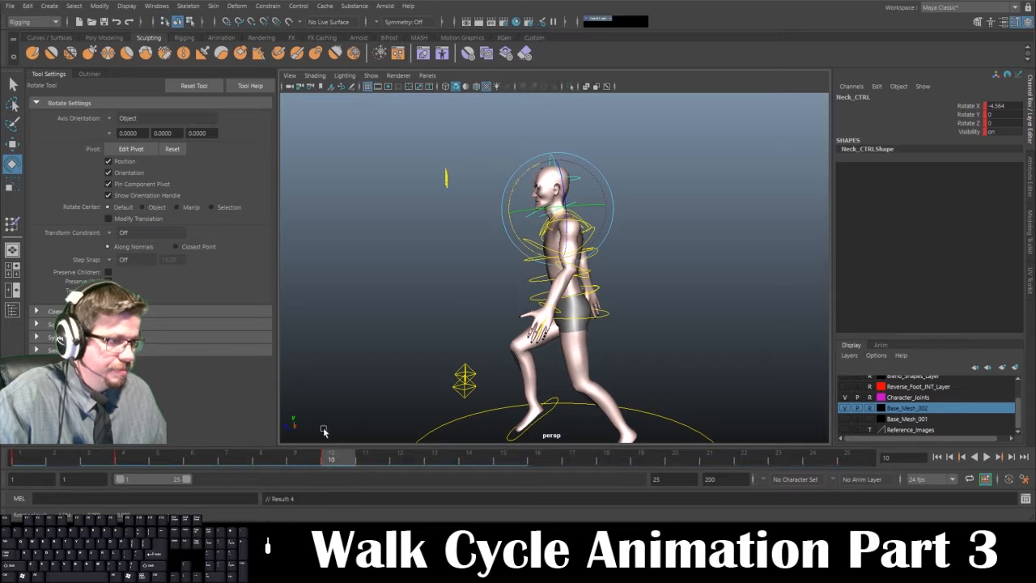
# At frame 16, tilt Neck_CTRL forward about X to about 4.5 and key it.
pyautogui.hotkey('alt', 'v')
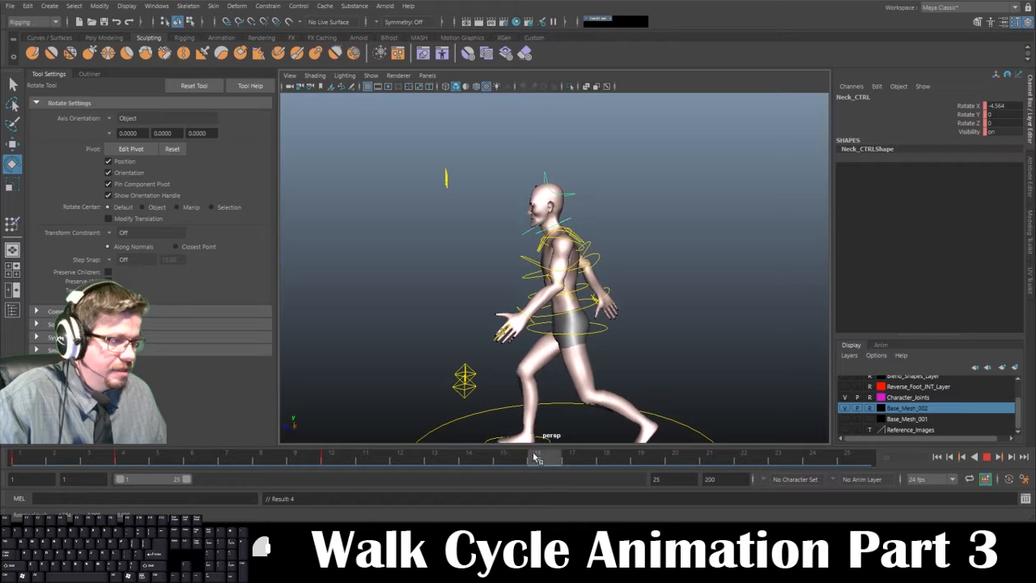
pyautogui.hotkey('alt', 'v')
pyautogui.hotkey('alt', 'v')
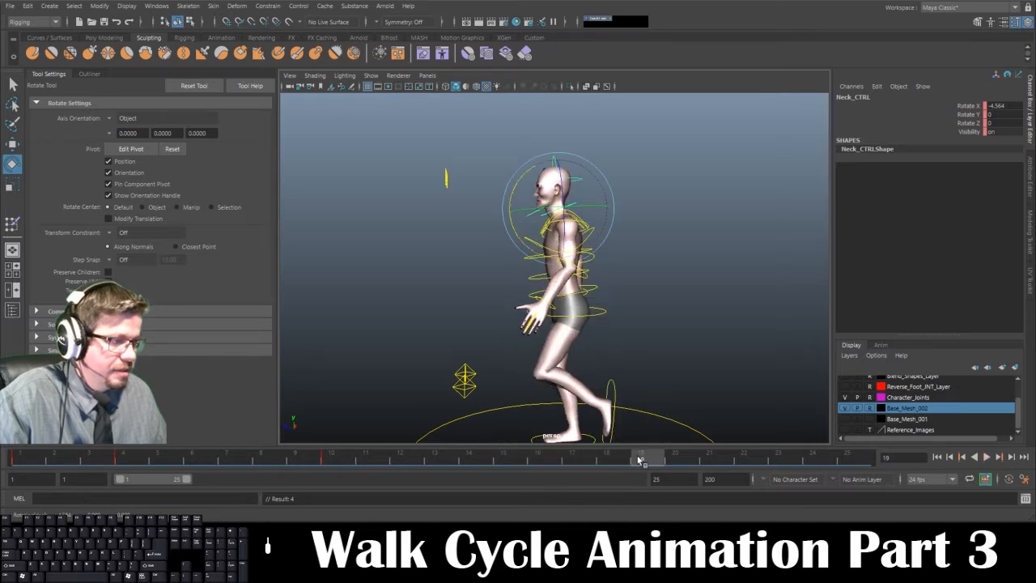
pyautogui.hotkey('alt', 'v')
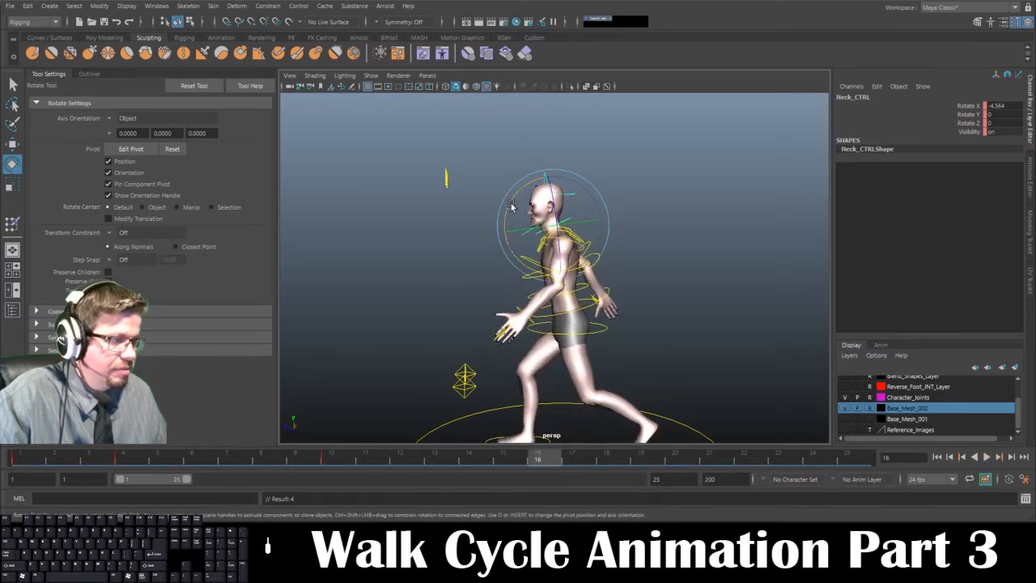
pyautogui.moveTo(511, 206); pyautogui.dragTo(508, 213)
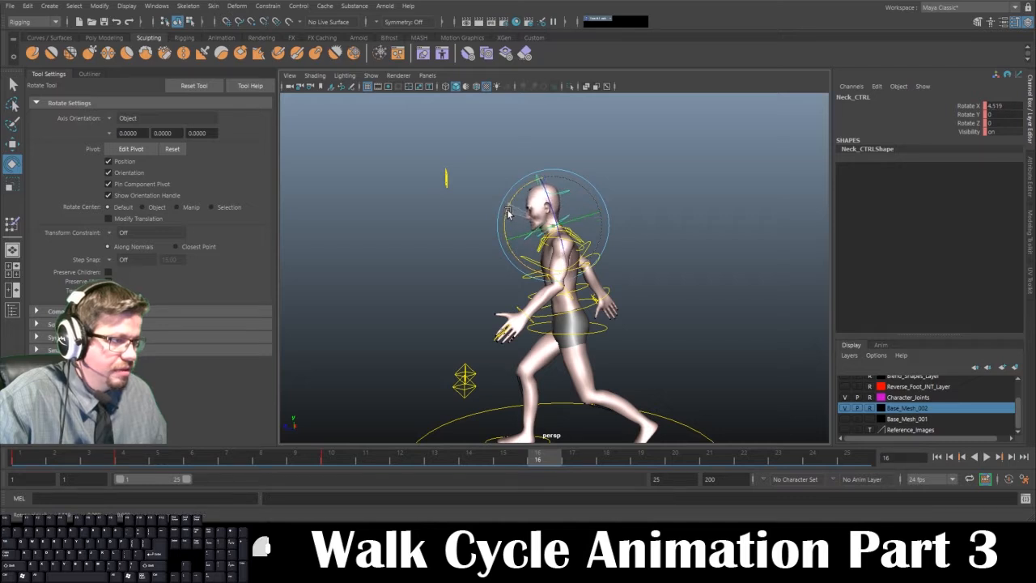
pyautogui.press('s')
# Key Neck_CTRL's Rotate X at about -5.054 on frame 22 and at about -2.19 on both frames 25 and 1.
pyautogui.moveTo(544, 459); pyautogui.dragTo(759, 460)
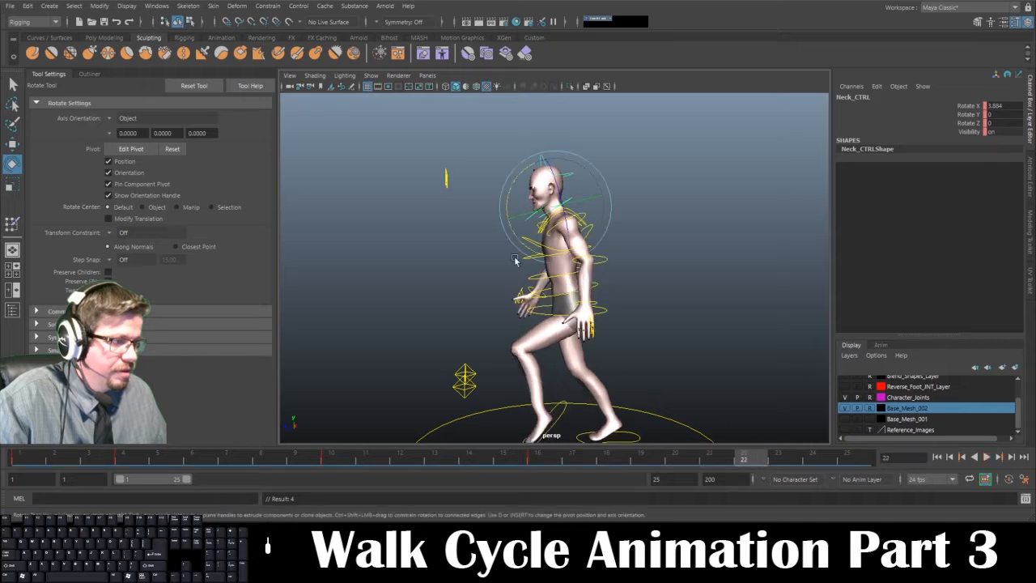
pyautogui.moveTo(511, 197); pyautogui.dragTo(516, 185)
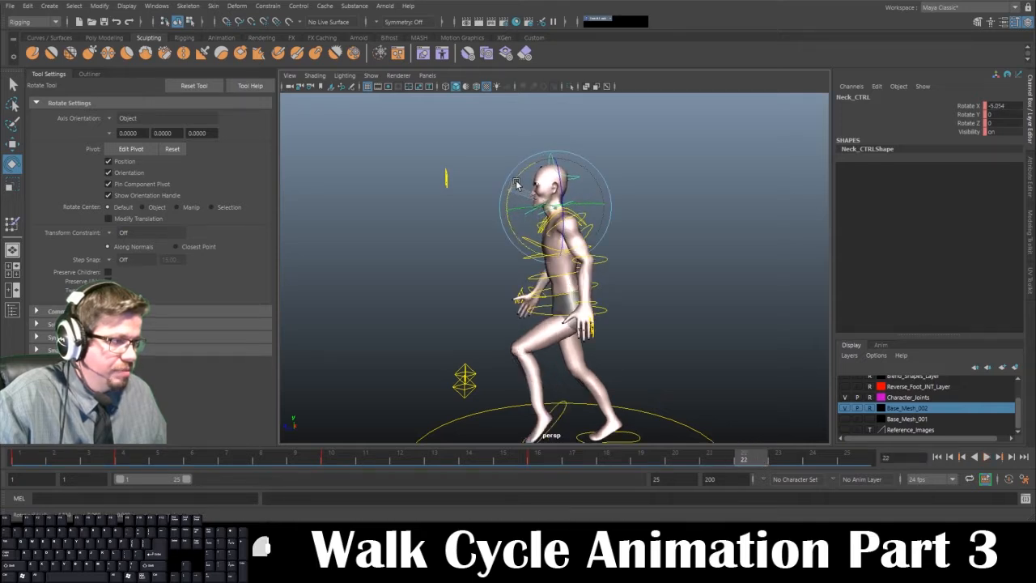
pyautogui.click(35, 456)
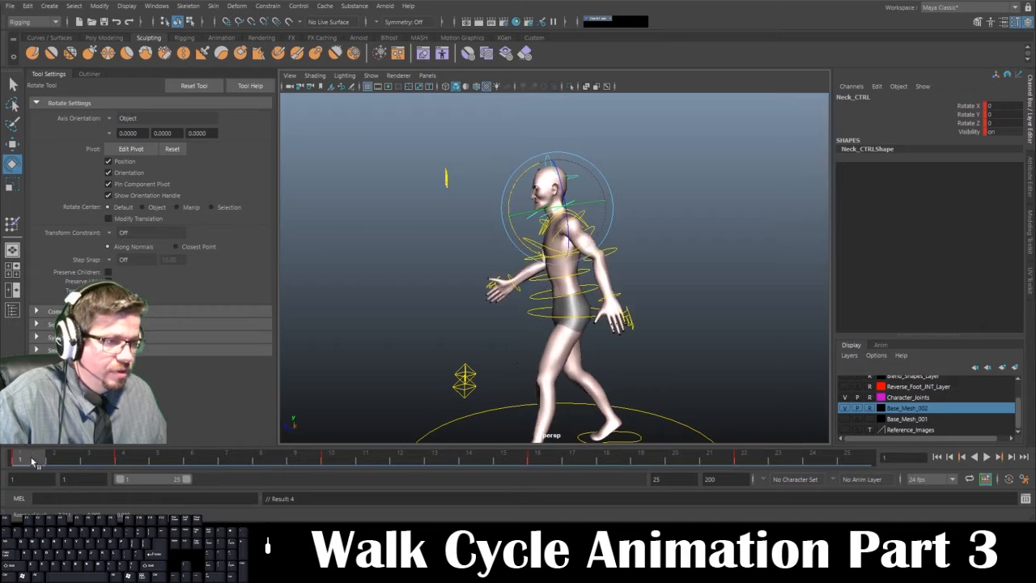
pyautogui.moveTo(32, 462); pyautogui.dragTo(905, 429)
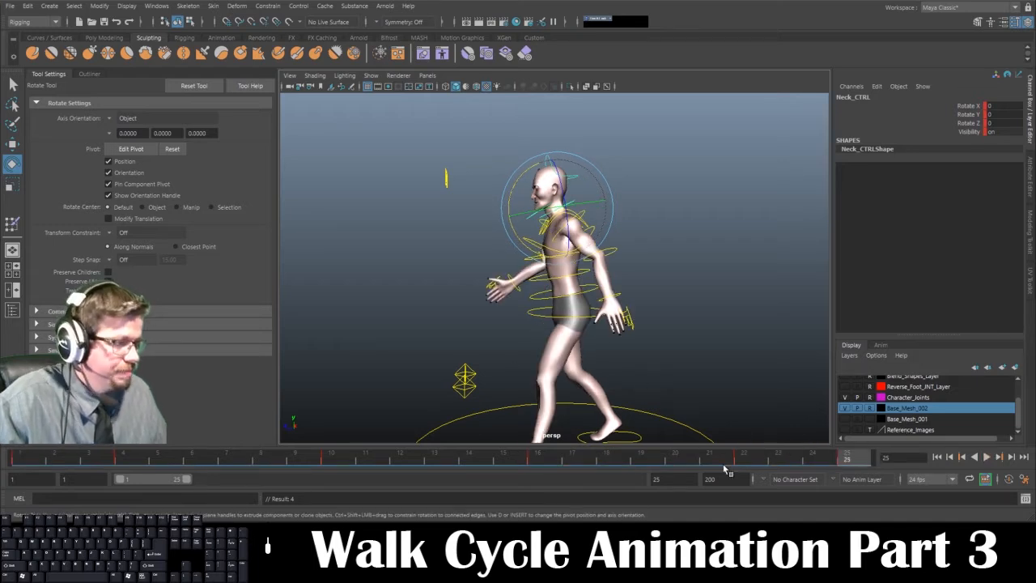
pyautogui.moveTo(522, 182); pyautogui.dragTo(523, 180)
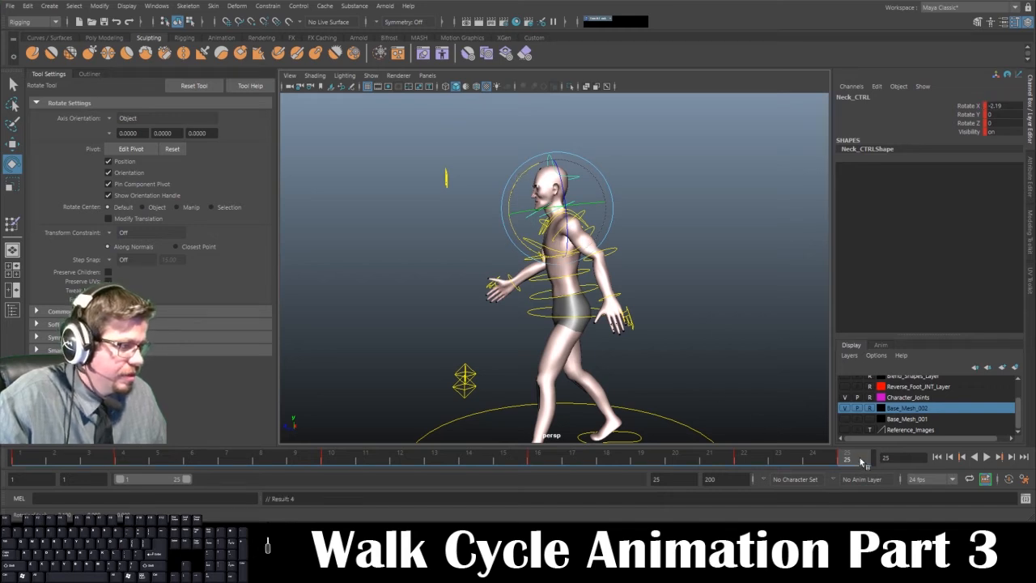
pyautogui.hotkey('alt', 'v')
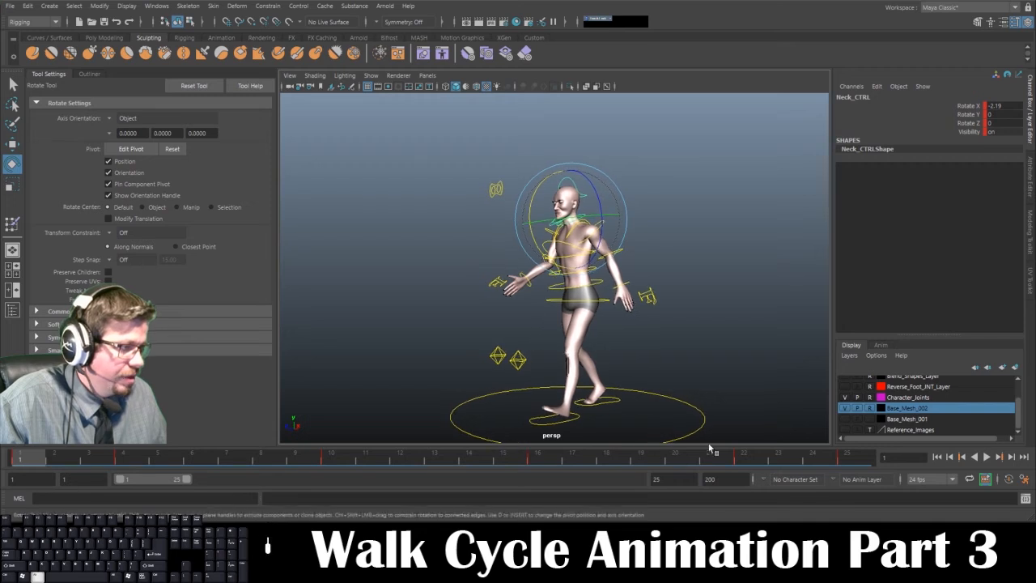
# Play back the walk cycle with the whole character in view to review the neck motion.
pyautogui.click(987, 456)
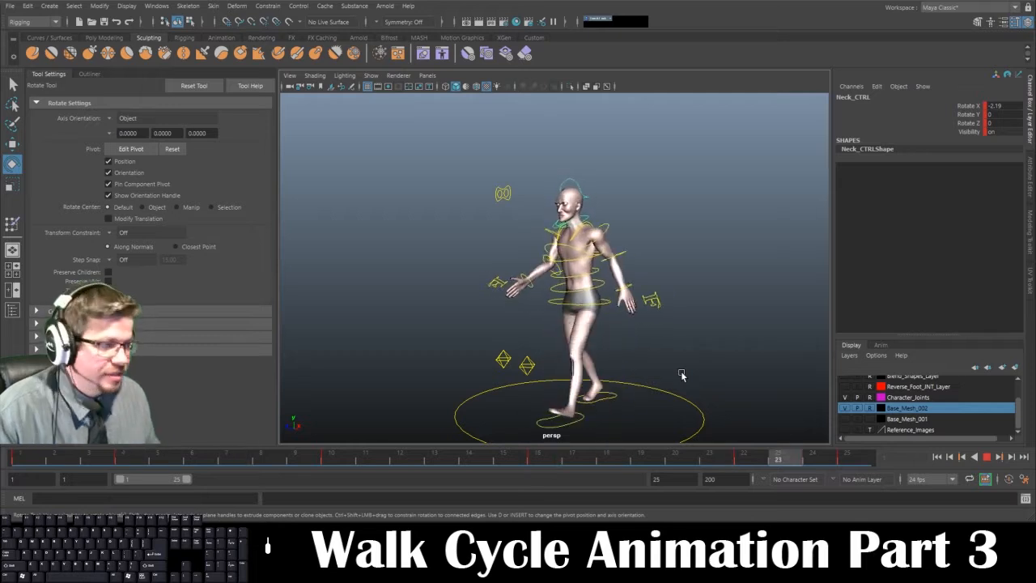
pyautogui.press('Escape')
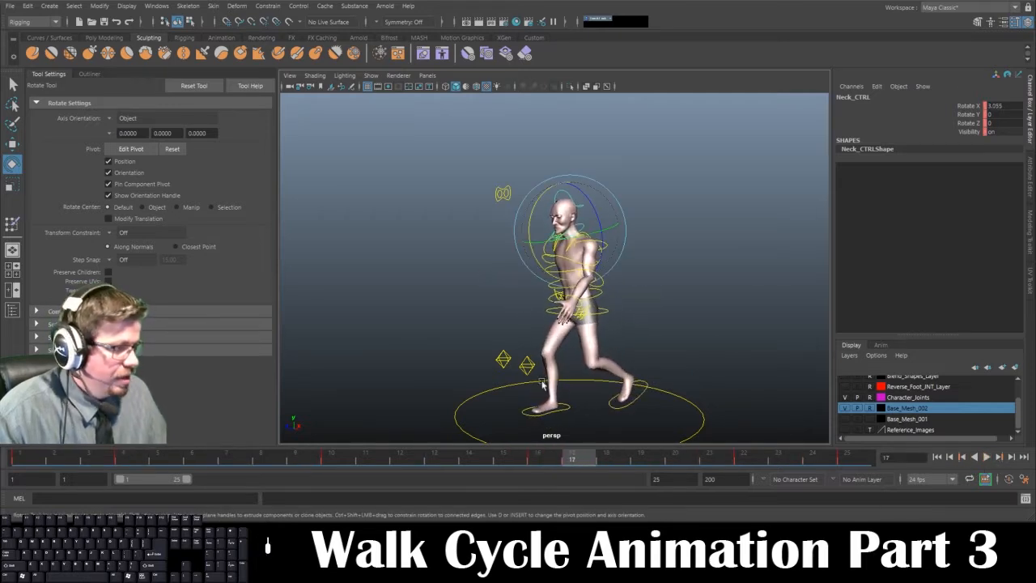
# Switch the perspective view's renderer to Legacy High Quality Viewport.
pyautogui.keyDown('alt'); pyautogui.moveTo(737, 386); pyautogui.dragTo(617, 300); pyautogui.keyUp('alt')
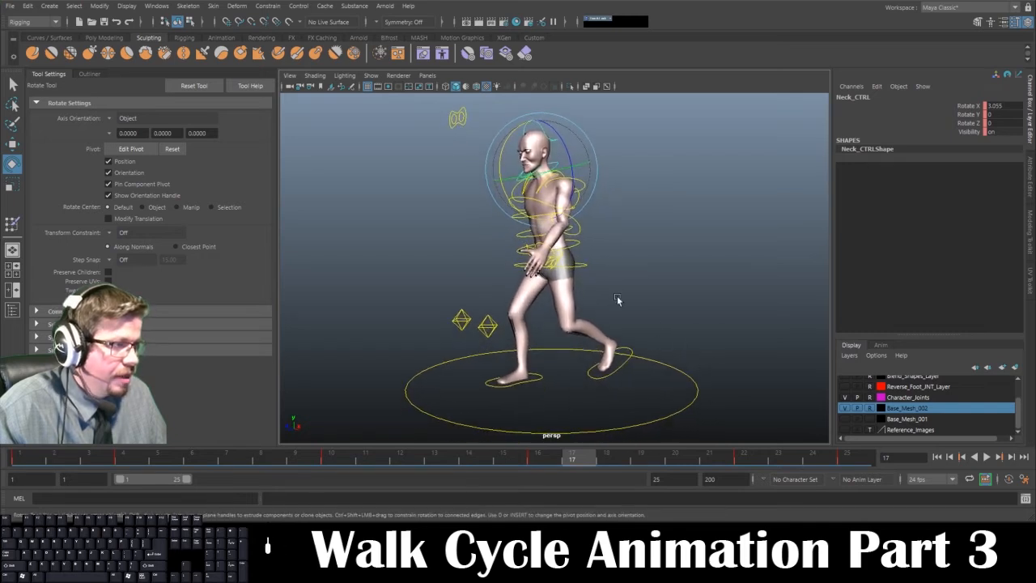
pyautogui.click(402, 75)
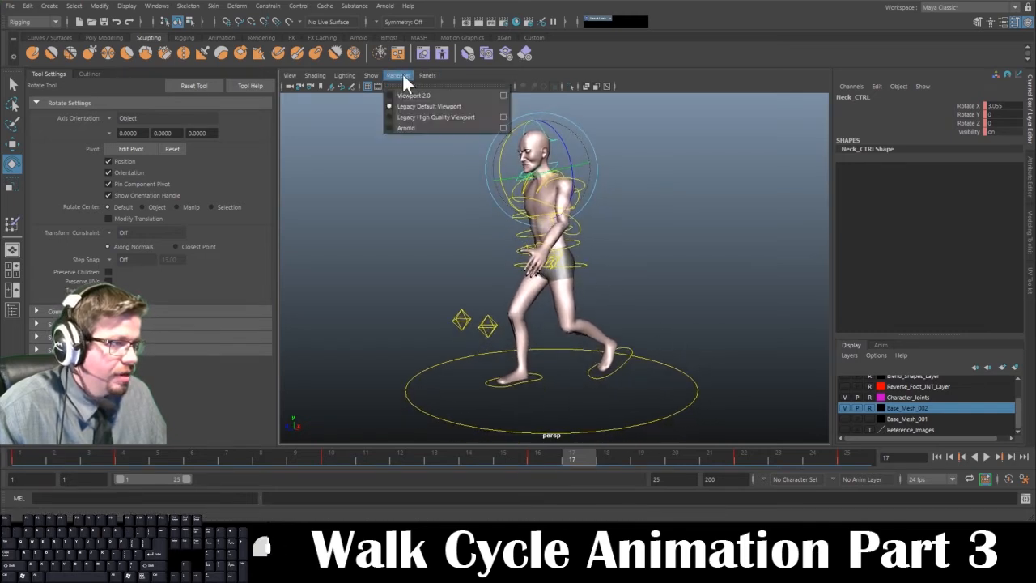
pyautogui.click(411, 117)
pyautogui.keyDown('alt'); pyautogui.moveTo(605, 300); pyautogui.dragTo(624, 307); pyautogui.keyUp('alt')
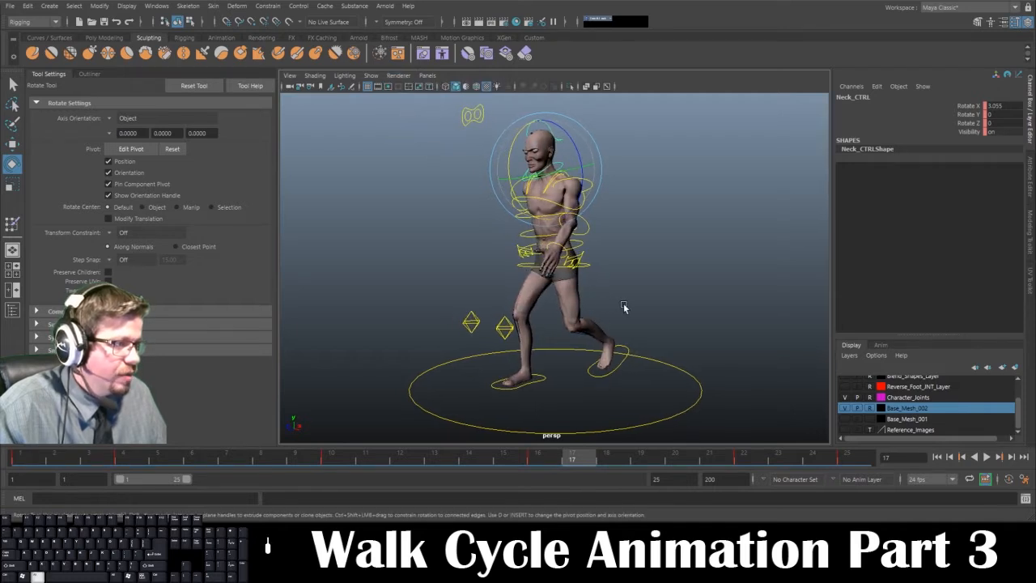
# Play back the walk cycle and review the full-body motion from front and side angles.
pyautogui.click(987, 456)
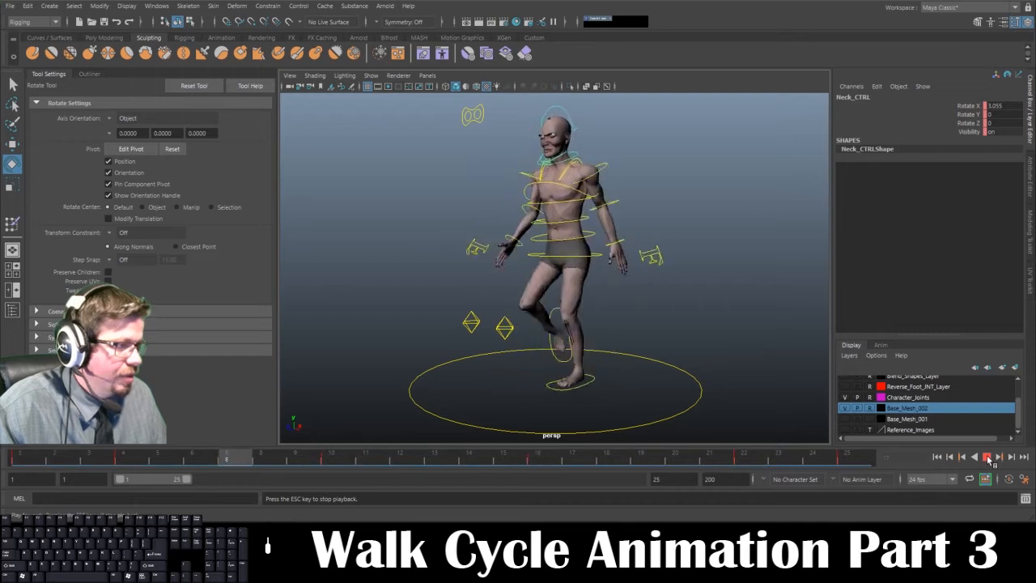
pyautogui.click(986, 457)
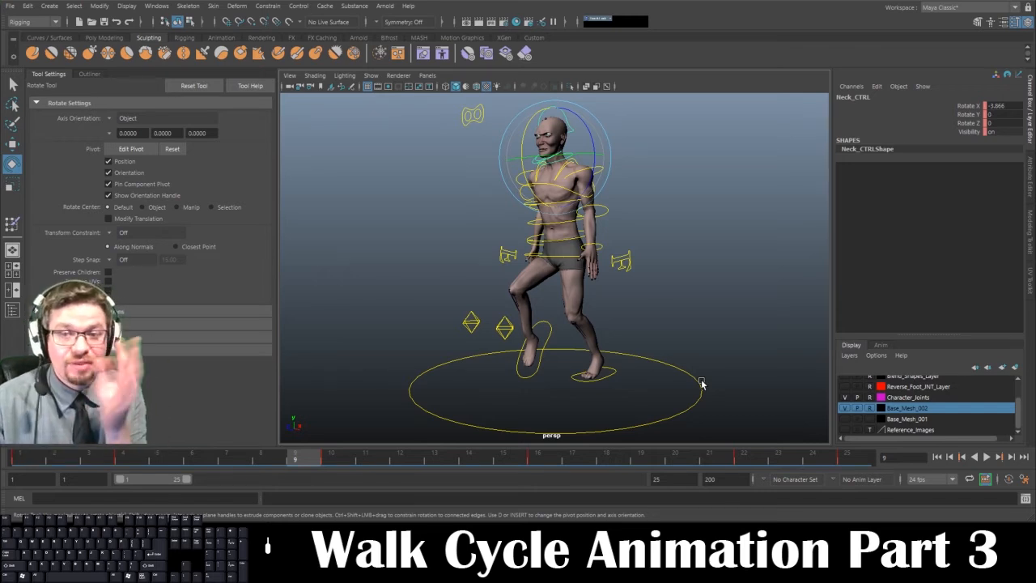
pyautogui.keyDown('alt'); pyautogui.moveTo(630, 328); pyautogui.dragTo(609, 297); pyautogui.keyUp('alt')
pyautogui.keyDown('alt'); pyautogui.moveTo(589, 255); pyautogui.dragTo(627, 281); pyautogui.keyUp('alt')
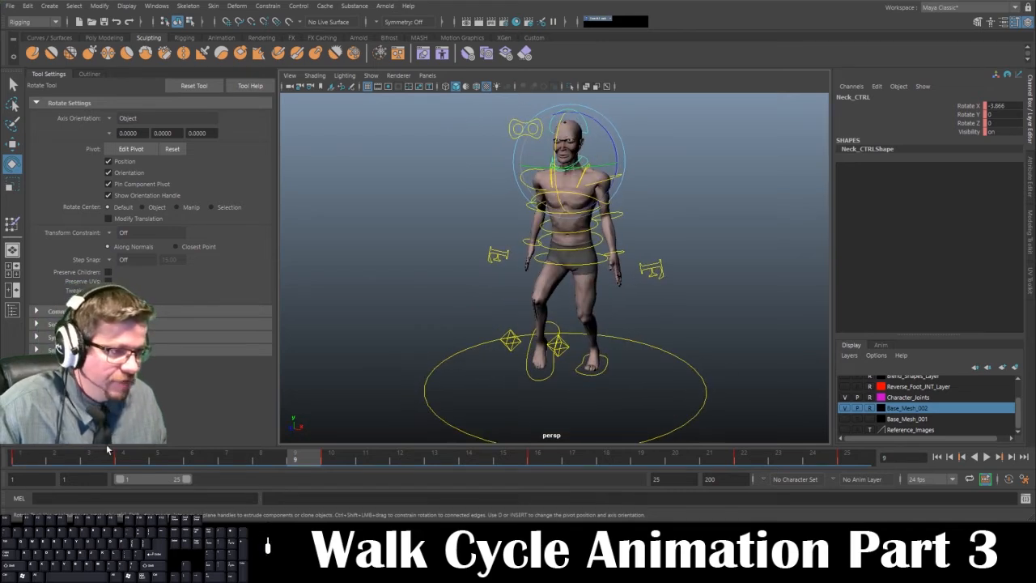
pyautogui.moveTo(88, 463); pyautogui.dragTo(29, 460)
pyautogui.keyDown('alt'); pyautogui.moveTo(592, 304); pyautogui.dragTo(608, 289); pyautogui.keyUp('alt')
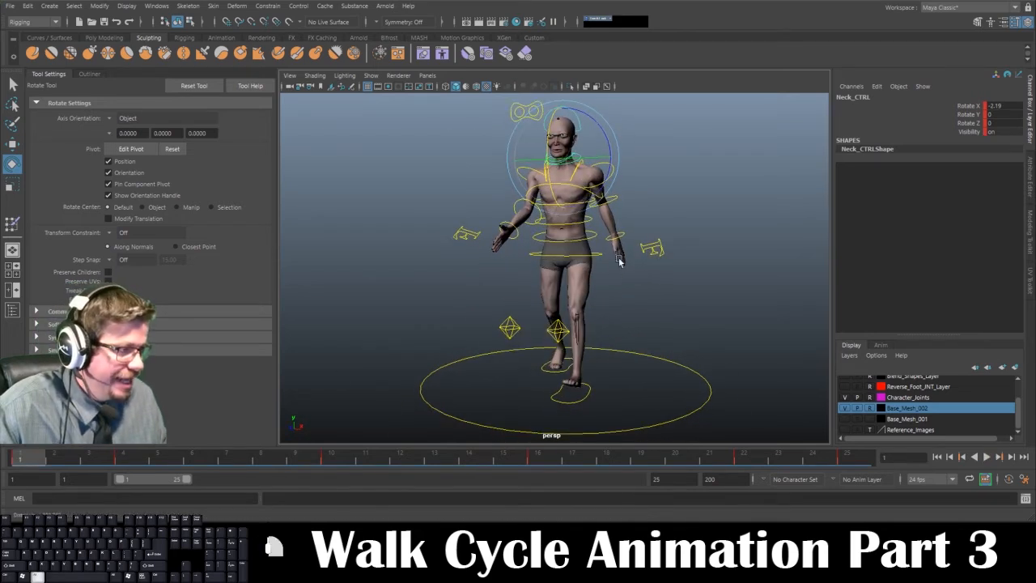
pyautogui.keyDown('alt'); pyautogui.moveTo(620, 257); pyautogui.dragTo(626, 304, button='right'); pyautogui.keyUp('alt')
pyautogui.keyDown('alt'); pyautogui.moveTo(633, 262); pyautogui.dragTo(634, 308, button='middle'); pyautogui.keyUp('alt')
pyautogui.keyDown('alt'); pyautogui.moveTo(634, 308); pyautogui.dragTo(534, 289); pyautogui.keyUp('alt')
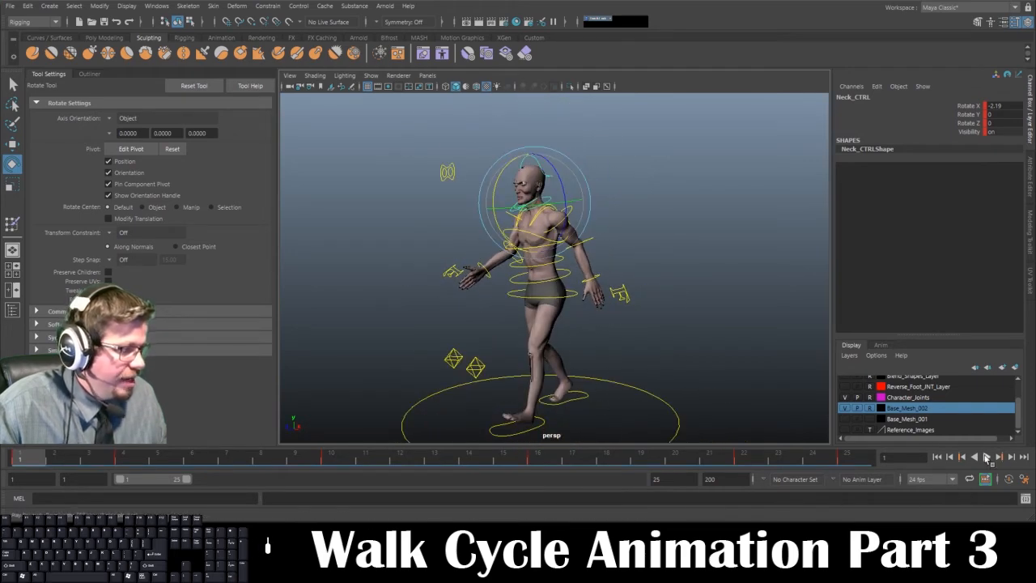
pyautogui.click(986, 457)
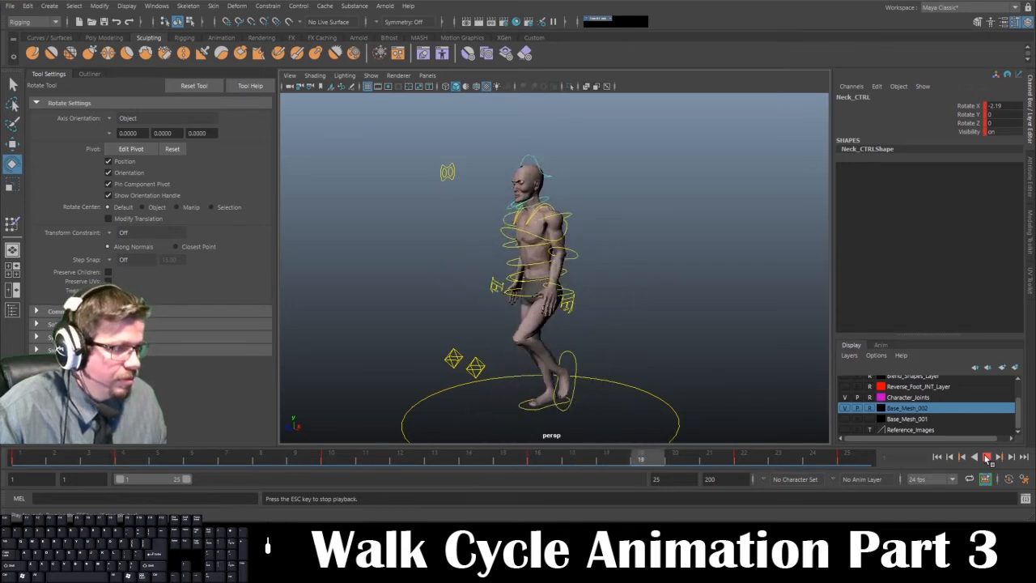
pyautogui.click(986, 458)
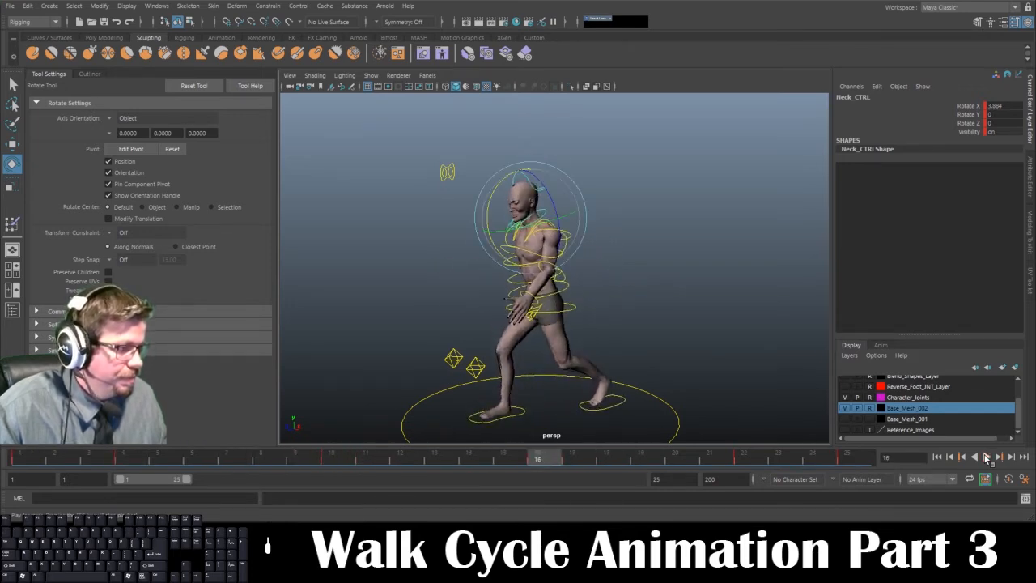
# Go to frame 1 and examine the arms and the left finger, wrist and elbow controls.
pyautogui.click(9, 457)
pyautogui.keyDown('alt'); pyautogui.moveTo(410, 352); pyautogui.dragTo(461, 340); pyautogui.keyUp('alt')
pyautogui.keyDown('alt'); pyautogui.moveTo(461, 340); pyautogui.dragTo(457, 338, button='right'); pyautogui.keyUp('alt')
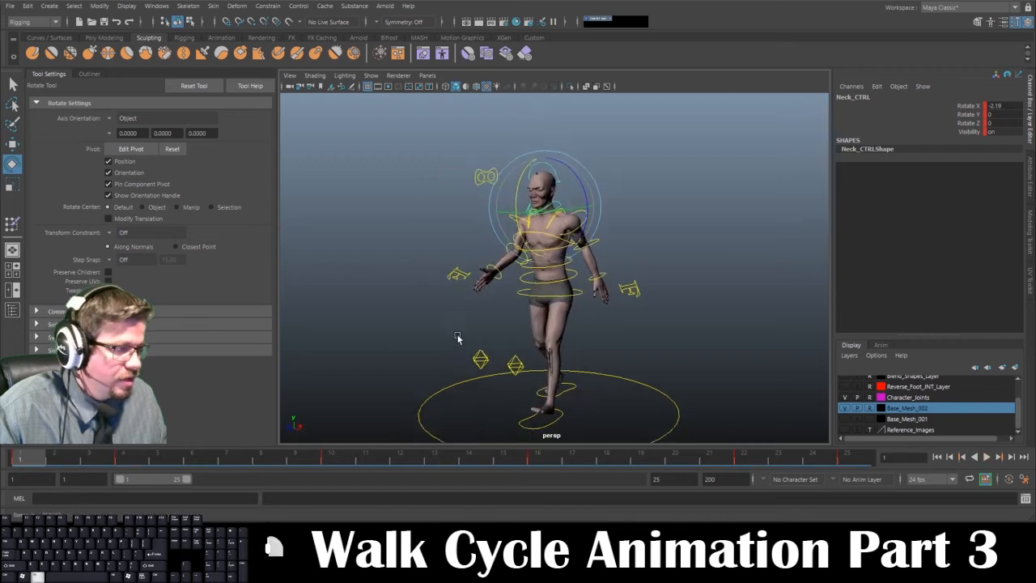
pyautogui.keyDown('alt'); pyautogui.moveTo(457, 339); pyautogui.dragTo(594, 328); pyautogui.keyUp('alt')
pyautogui.click(601, 314)
pyautogui.keyDown('alt'); pyautogui.moveTo(587, 291); pyautogui.dragTo(617, 324, button='right'); pyautogui.keyUp('alt')
pyautogui.keyDown('alt'); pyautogui.moveTo(617, 324); pyautogui.dragTo(594, 350, button='middle'); pyautogui.keyUp('alt')
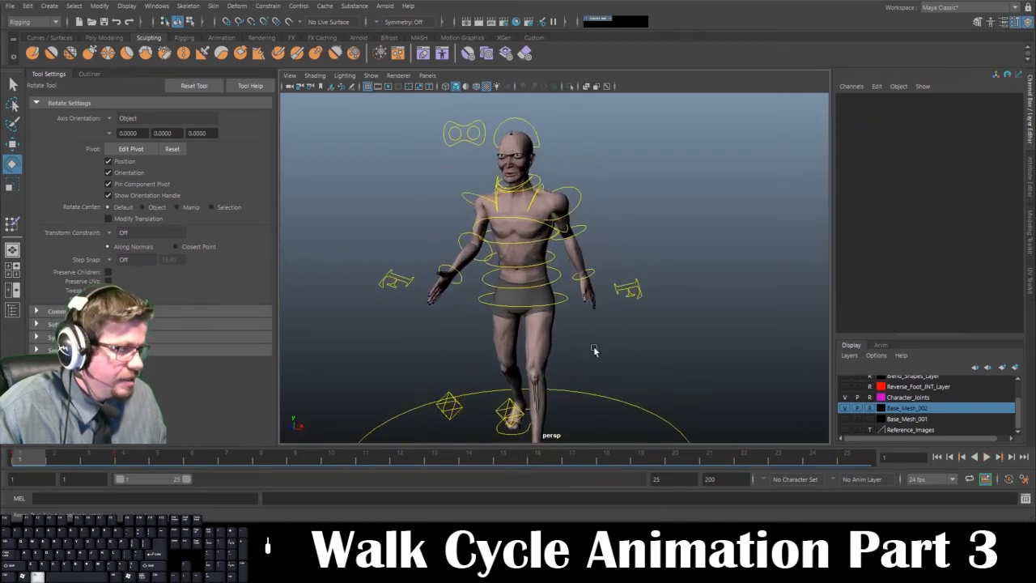
pyautogui.keyDown('alt'); pyautogui.moveTo(594, 349); pyautogui.dragTo(603, 316); pyautogui.keyUp('alt')
pyautogui.click(594, 310)
pyautogui.keyDown('alt'); pyautogui.moveTo(573, 348); pyautogui.dragTo(610, 351); pyautogui.keyUp('alt')
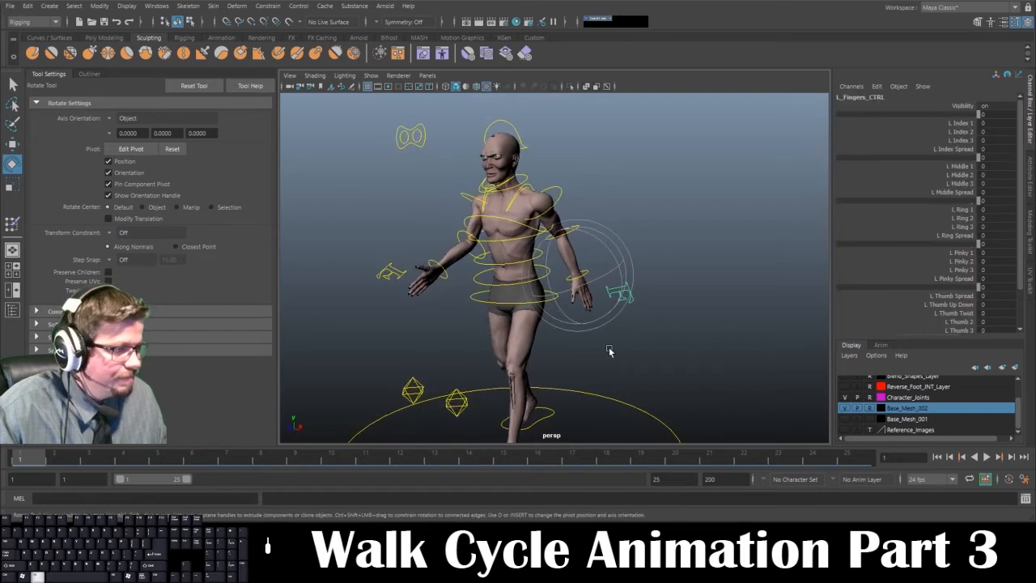
pyautogui.click(628, 336)
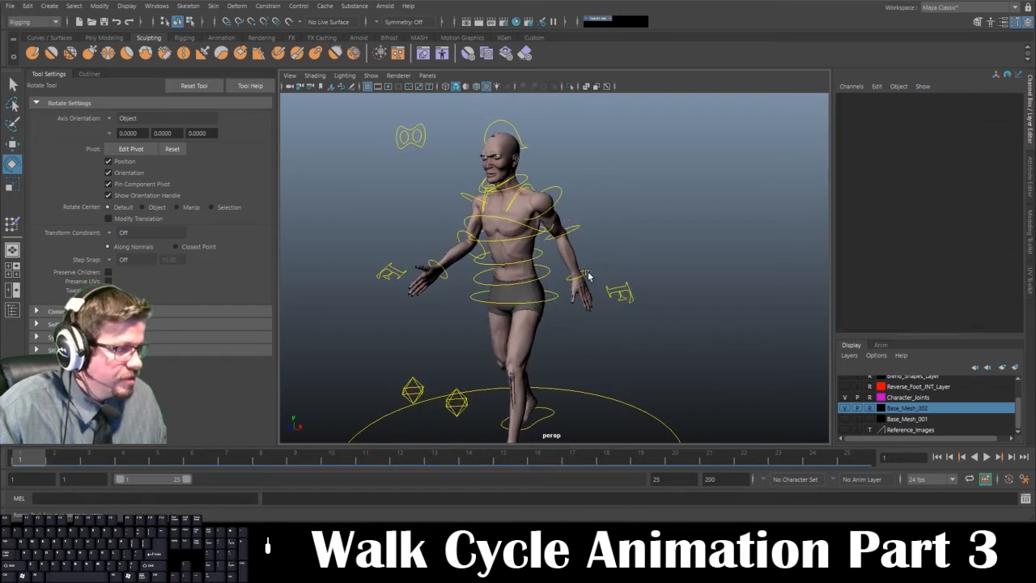
pyautogui.click(586, 276)
pyautogui.click(571, 228)
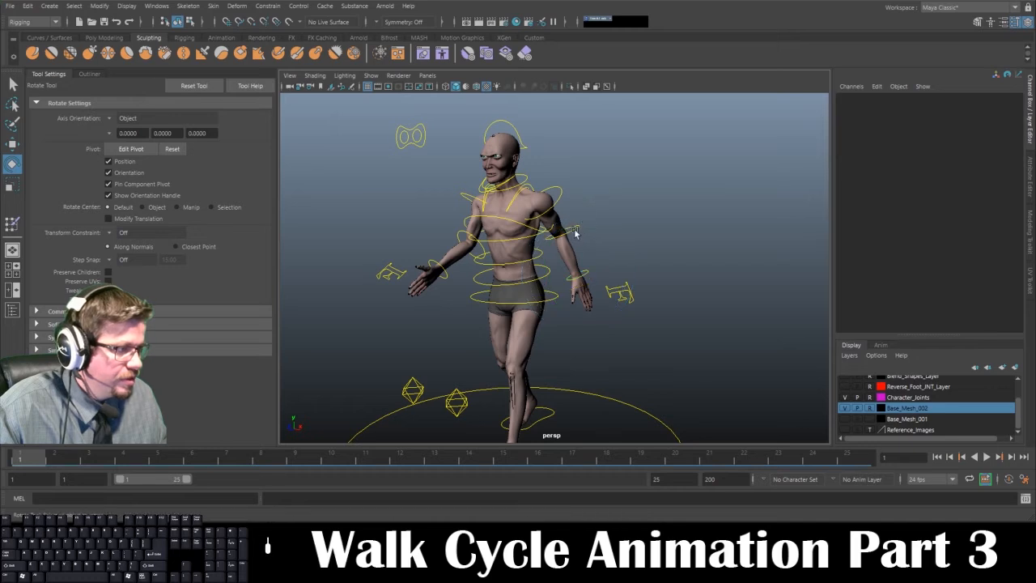
pyautogui.click(644, 318)
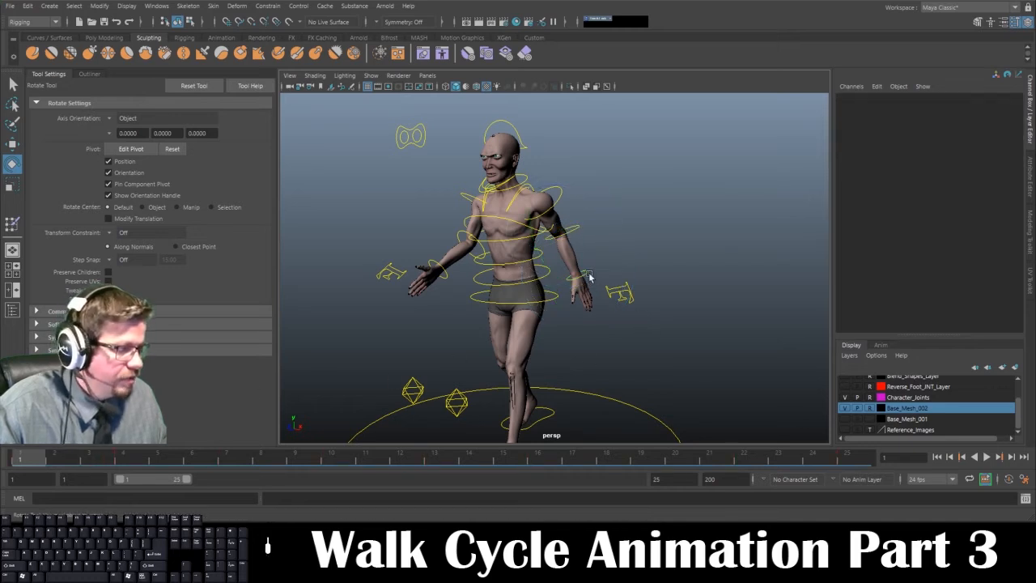
# Key L_Wrist_CTRL and R_Wrist_CTRL at zero rotation on frames 1 and 25.
pyautogui.click(586, 276)
pyautogui.moveTo(33, 463); pyautogui.dragTo(949, 458)
pyautogui.press('s')
pyautogui.click(446, 279)
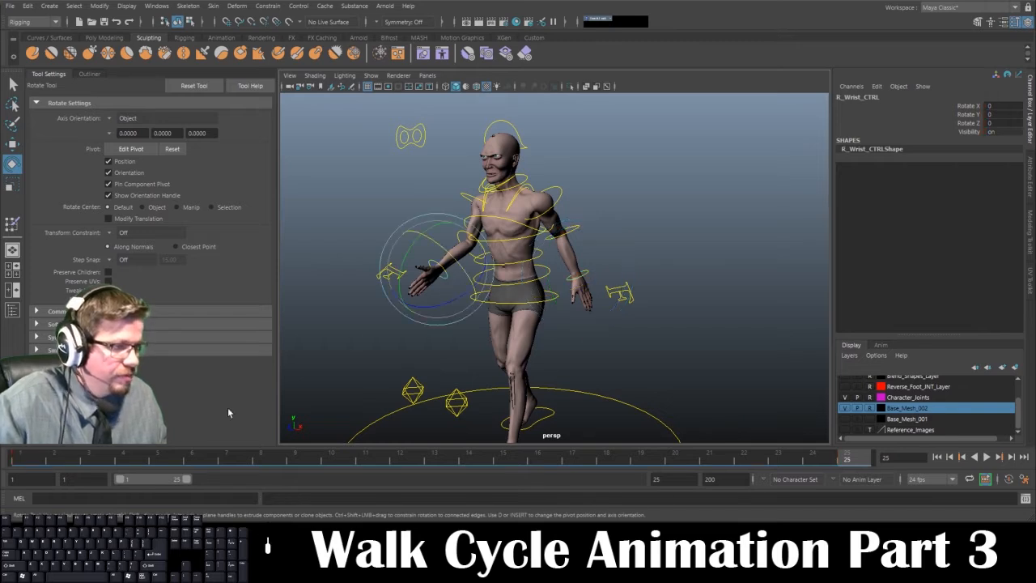
pyautogui.click(26, 460)
pyautogui.press('s')
pyautogui.moveTo(26, 460); pyautogui.dragTo(865, 459)
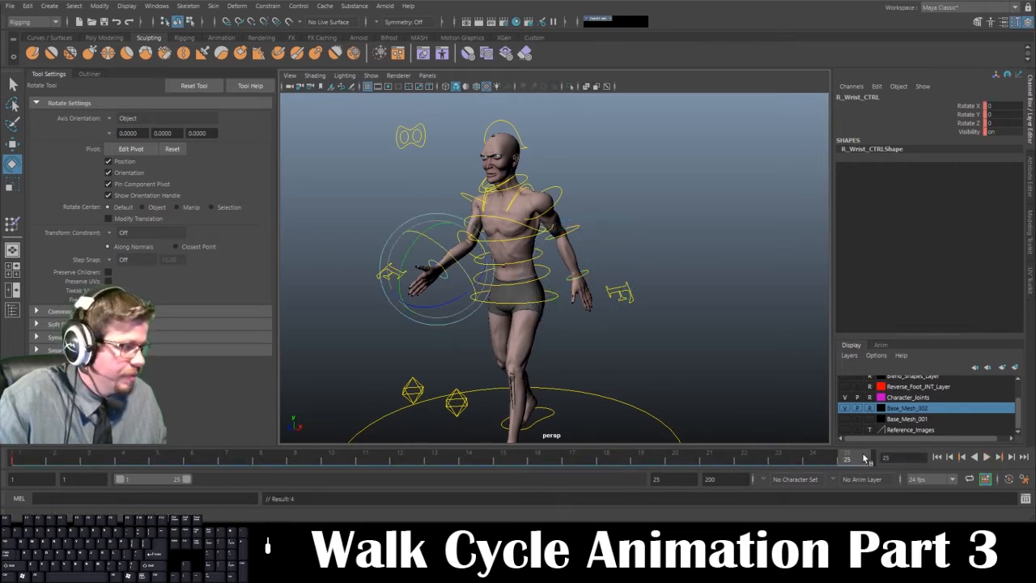
# At frame 4, rotate L_Wrist_CTRL about Y to about 18.261 and key it.
pyautogui.click(651, 315)
pyautogui.click(588, 274)
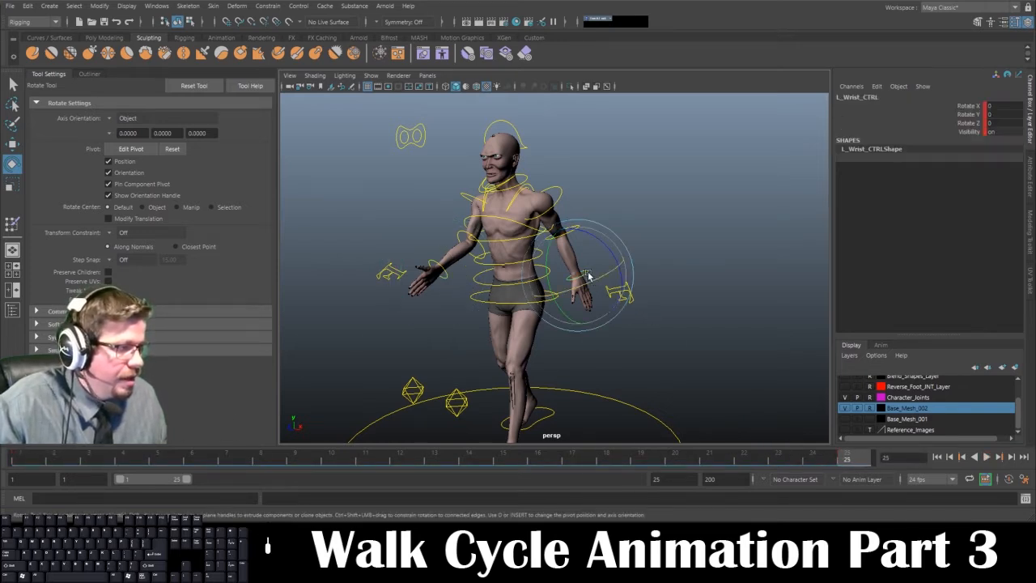
pyautogui.keyDown('alt'); pyautogui.moveTo(584, 293); pyautogui.dragTo(506, 317); pyautogui.keyUp('alt')
pyautogui.keyDown('alt'); pyautogui.moveTo(465, 283); pyautogui.dragTo(496, 383, button='right'); pyautogui.keyUp('alt')
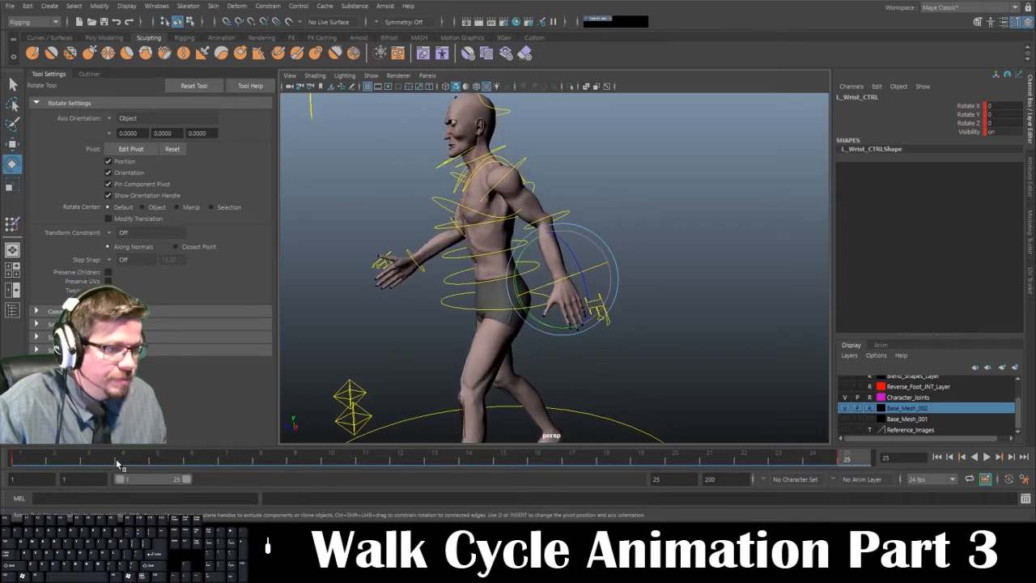
pyautogui.hotkey('alt', 'v')
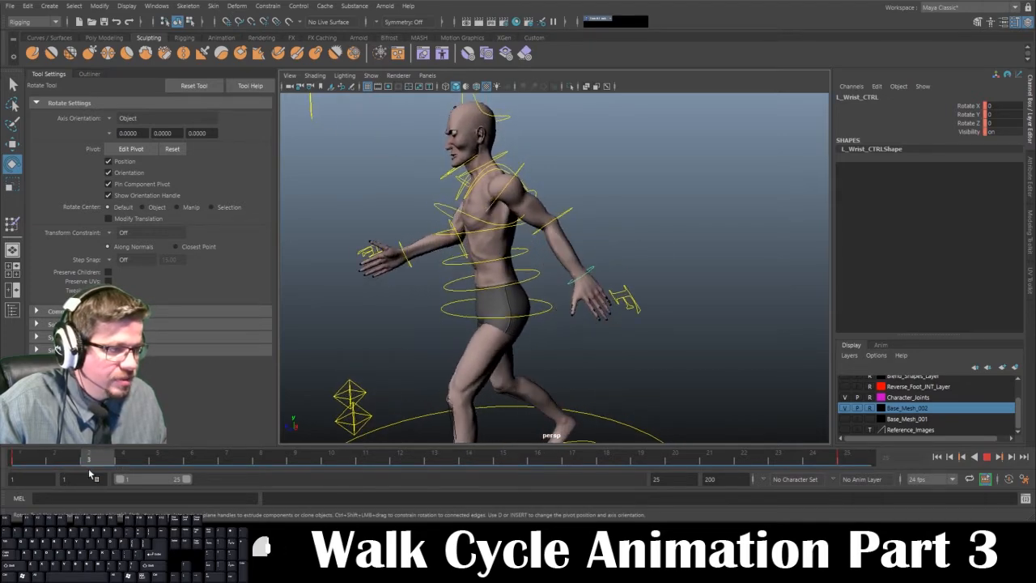
pyautogui.moveTo(103, 470); pyautogui.dragTo(120, 469)
pyautogui.keyDown('alt'); pyautogui.moveTo(572, 360); pyautogui.dragTo(568, 286, button='right'); pyautogui.keyUp('alt')
pyautogui.moveTo(545, 241); pyautogui.dragTo(544, 255)
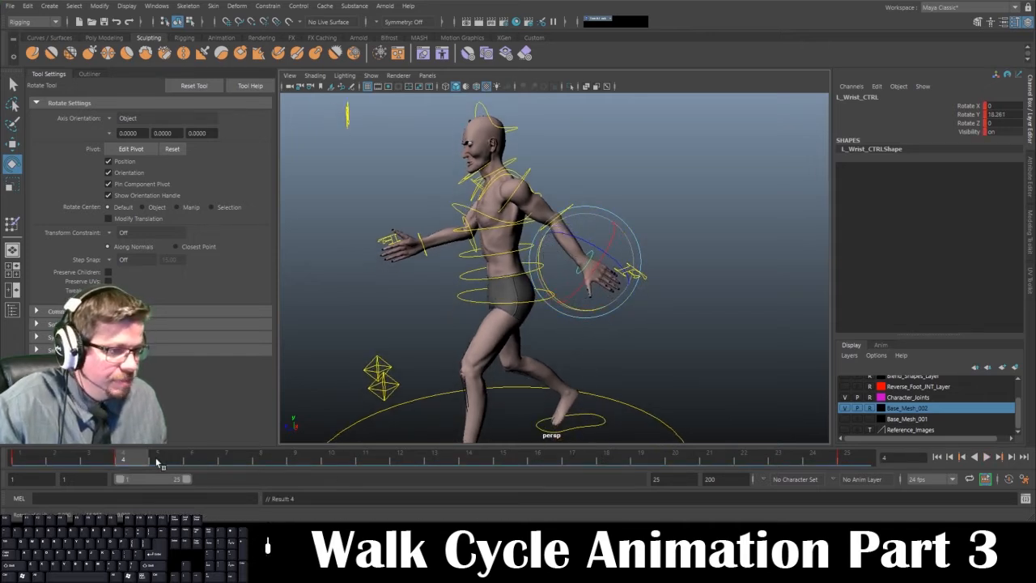
# At frame 10, try setting L_Wrist_CTRL's Rotate Y to 0.
pyautogui.hotkey('alt', 'v')
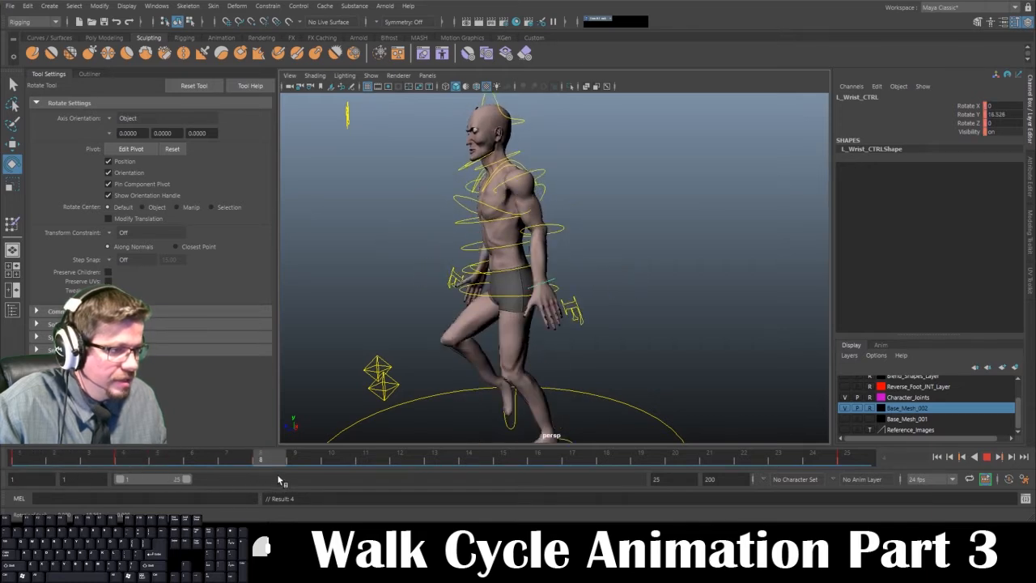
pyautogui.hotkey('alt', 'v')
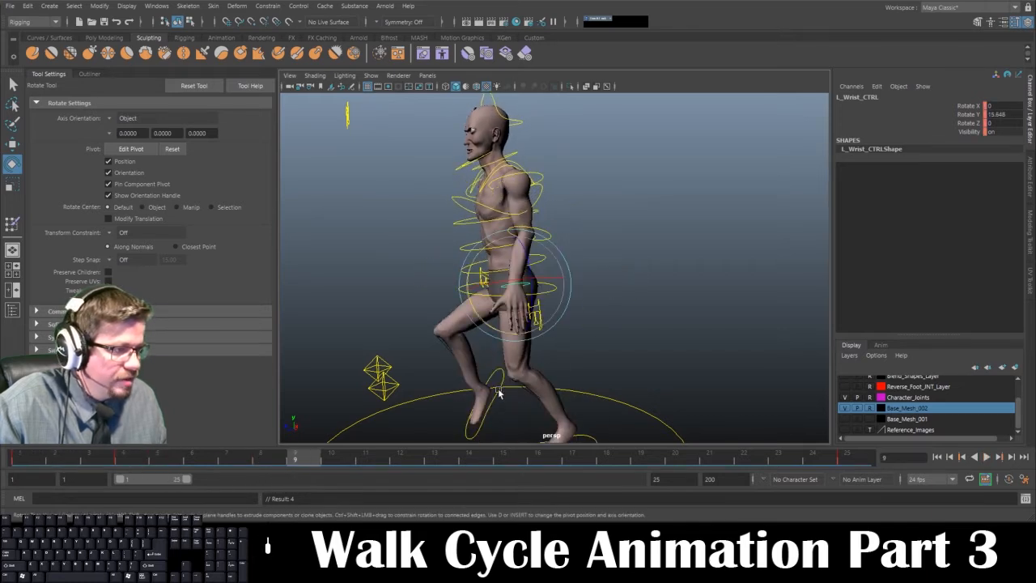
pyautogui.click(499, 394)
pyautogui.click(322, 462)
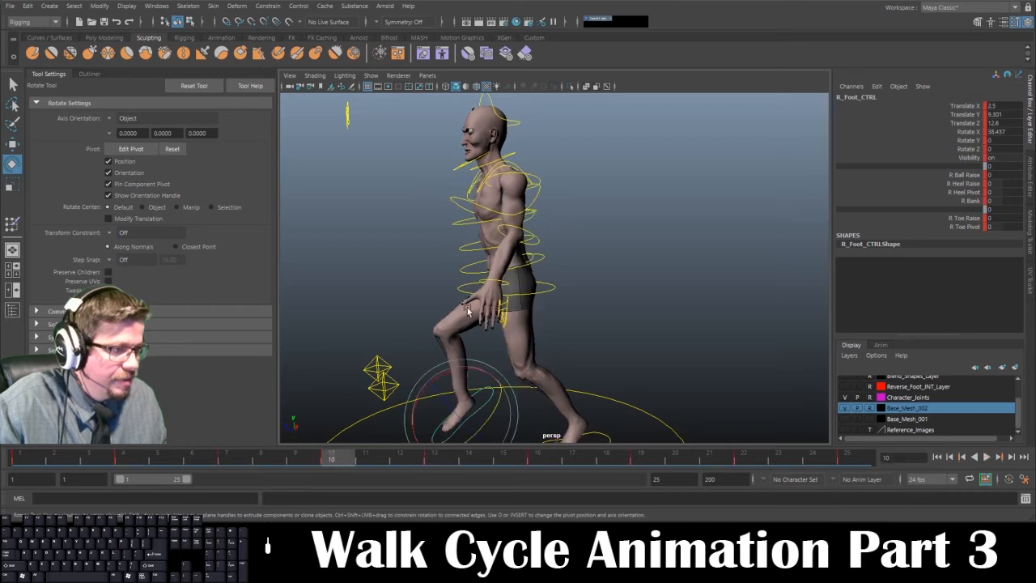
pyautogui.click(500, 284)
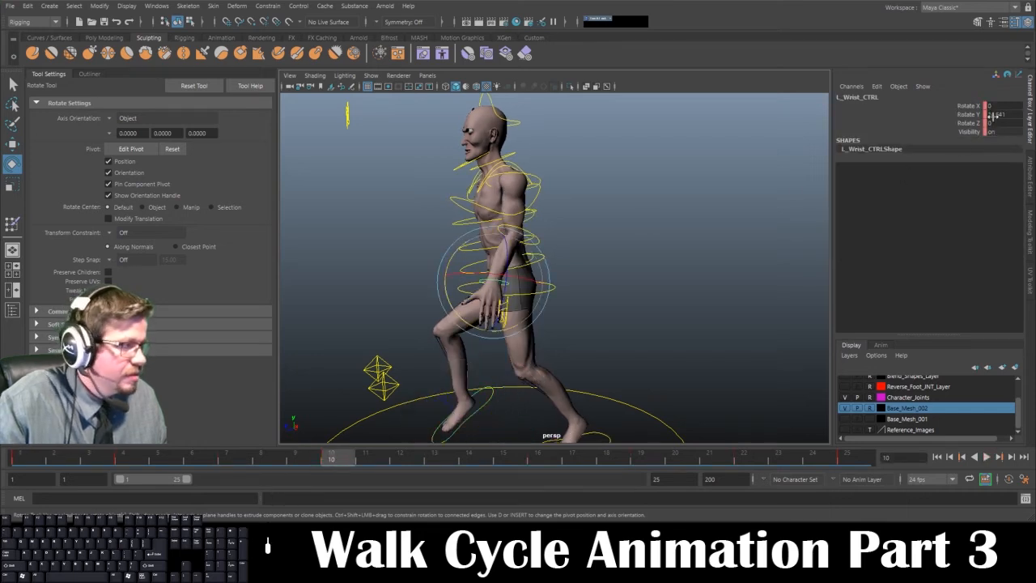
pyautogui.press('Return')
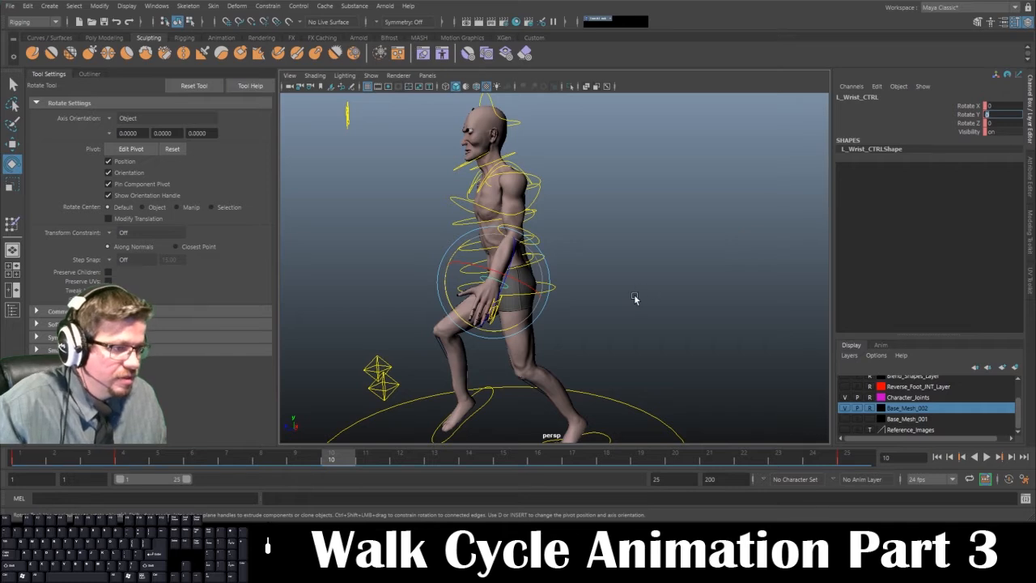
pyautogui.press('Return')
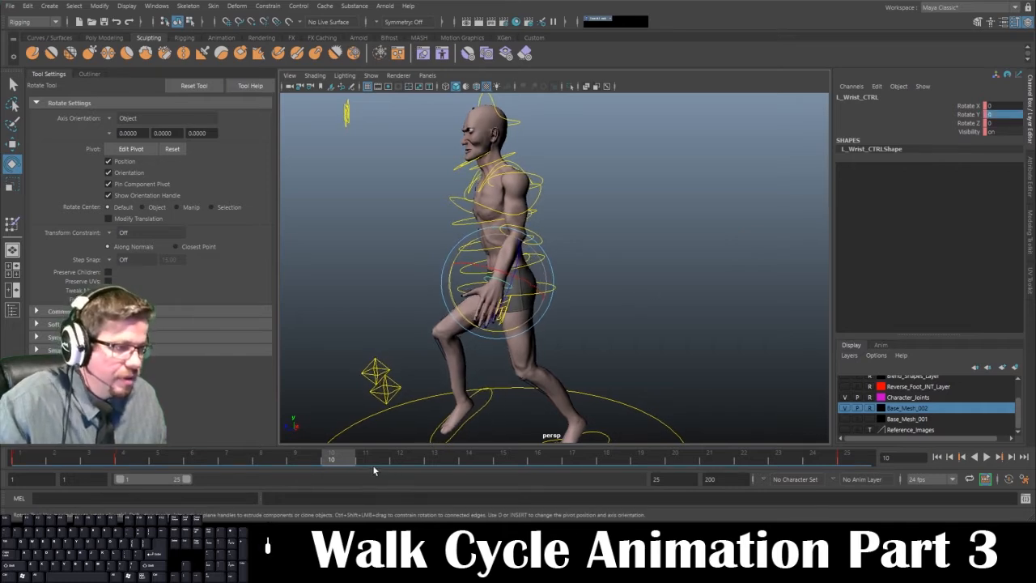
# At frame 16, rotate L_Wrist_CTRL about Y to about -17.565 and key it.
pyautogui.moveTo(344, 464); pyautogui.dragTo(438, 463)
pyautogui.click(601, 430)
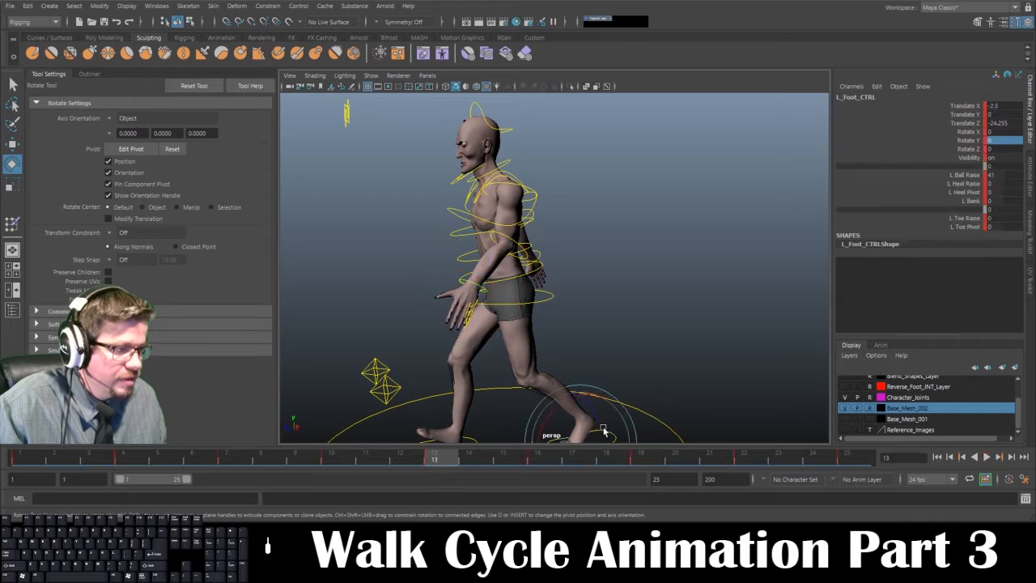
pyautogui.click(467, 292)
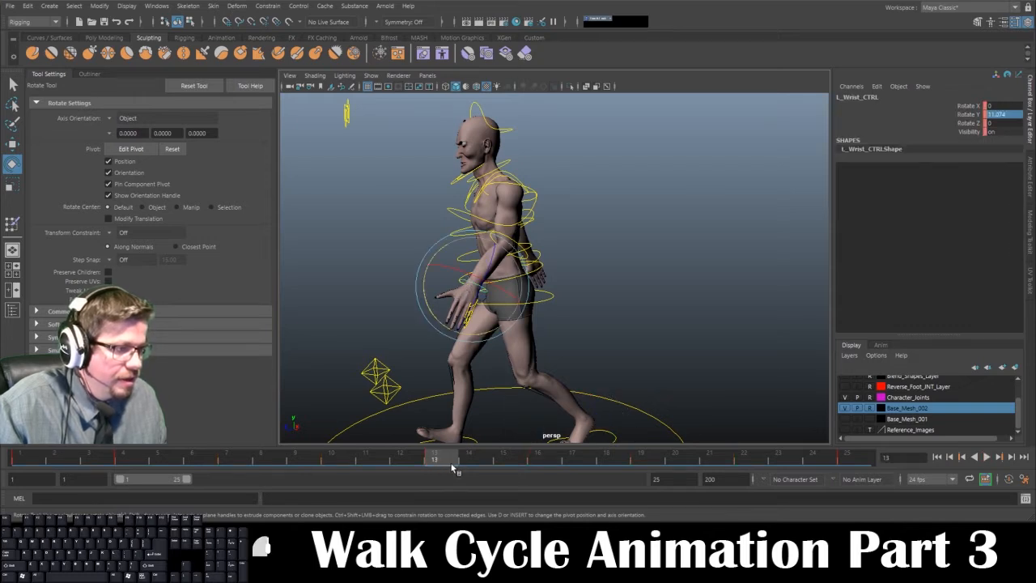
pyautogui.moveTo(454, 470); pyautogui.dragTo(539, 464)
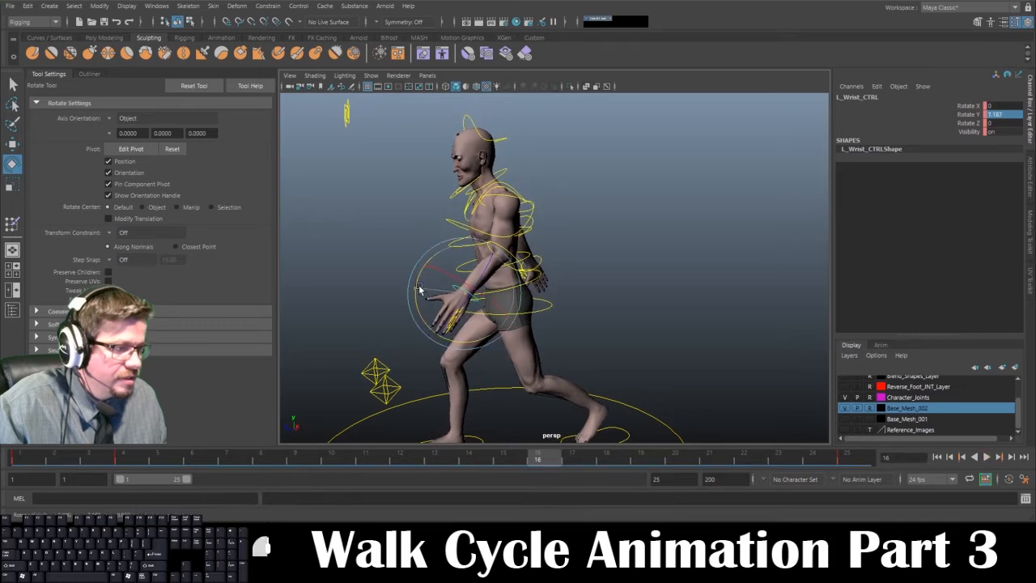
pyautogui.moveTo(419, 289); pyautogui.dragTo(428, 272)
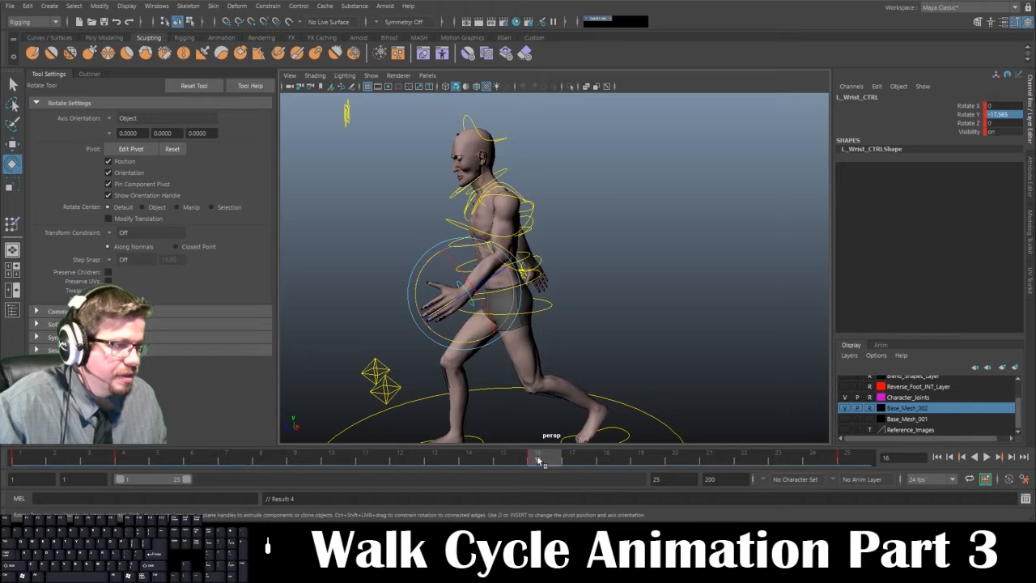
# At frame 22, rotate L_Wrist_CTRL about Y to about 5.679 and key it.
pyautogui.hotkey('alt', 'v')
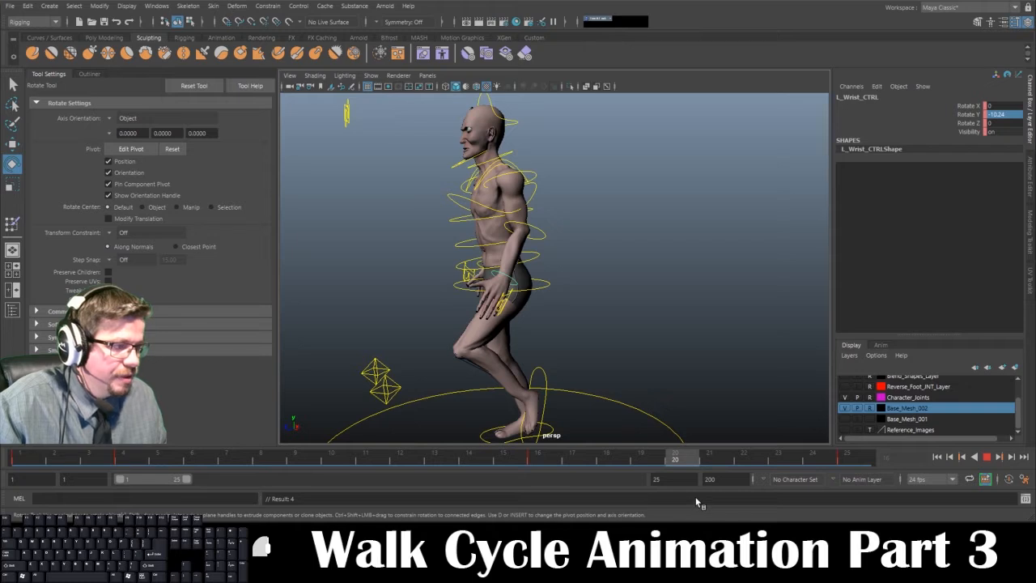
pyautogui.click(663, 455)
pyautogui.click(540, 396)
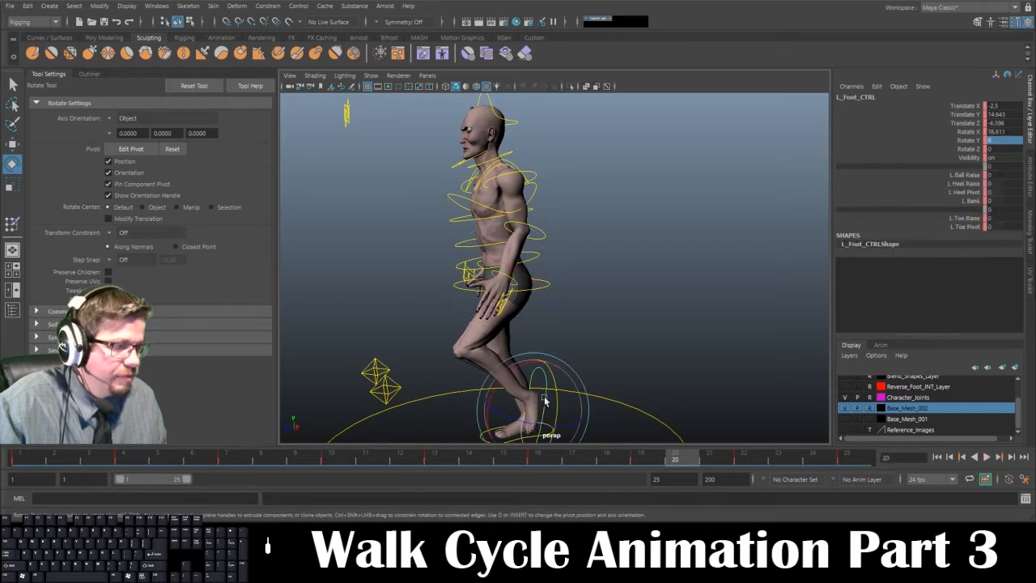
pyautogui.moveTo(697, 460); pyautogui.dragTo(750, 463)
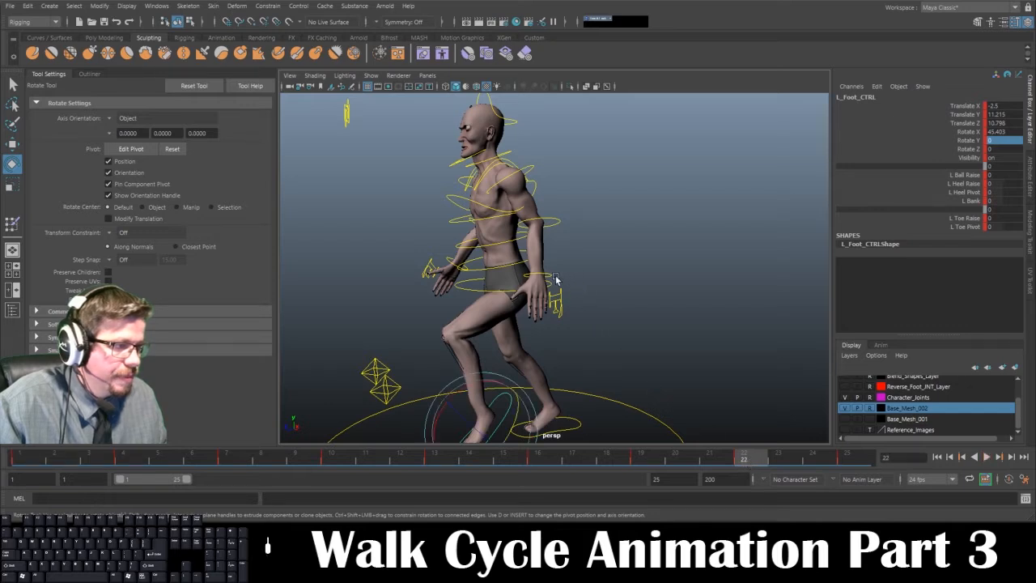
pyautogui.click(559, 278)
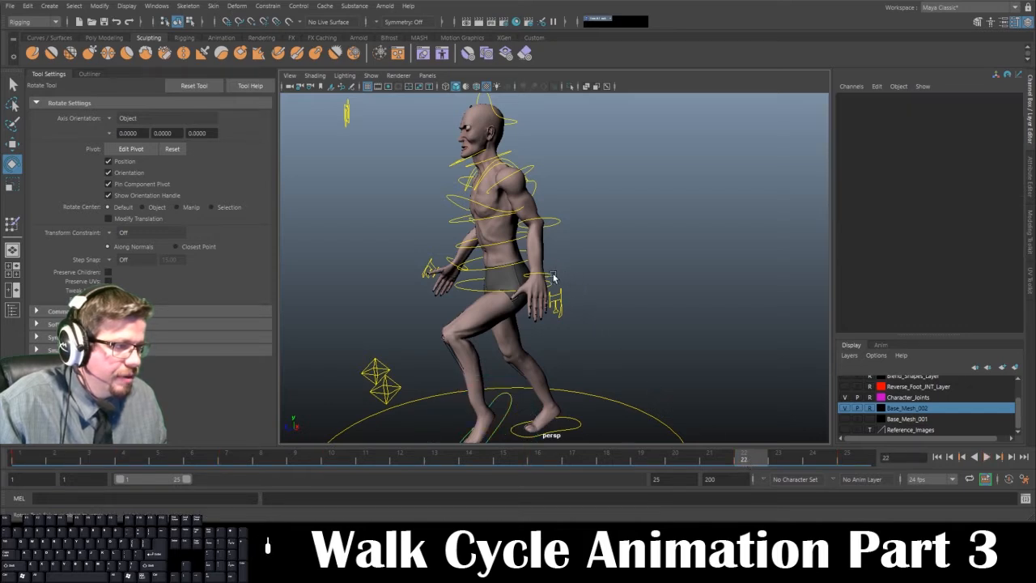
pyautogui.click(553, 278)
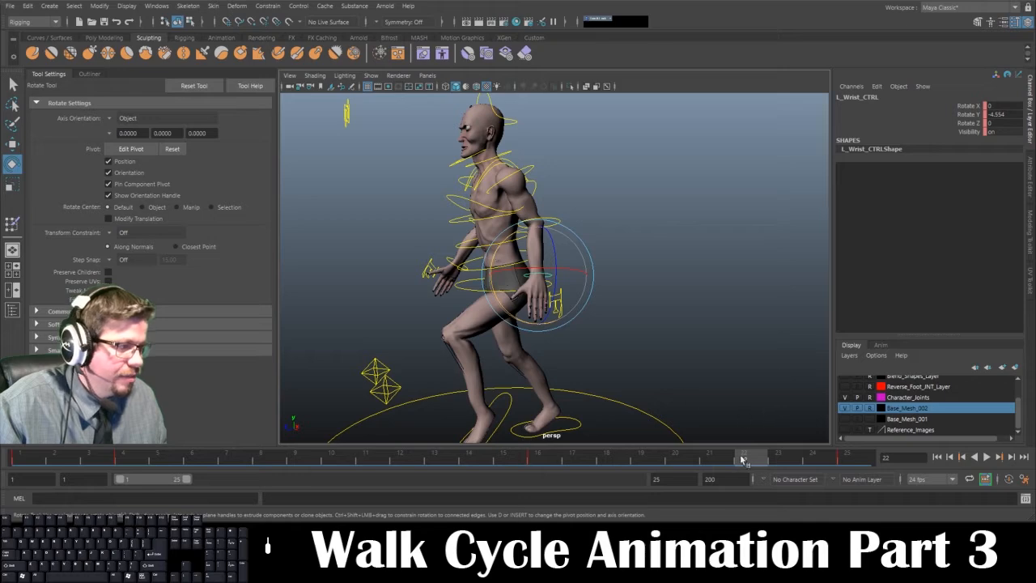
pyautogui.moveTo(742, 459); pyautogui.dragTo(846, 458)
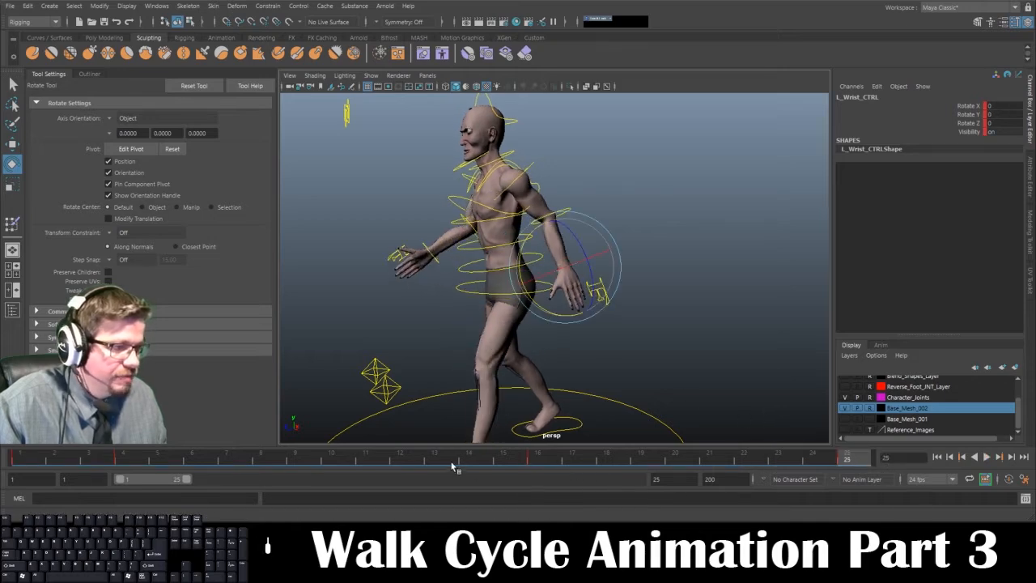
pyautogui.hotkey('alt', 'v')
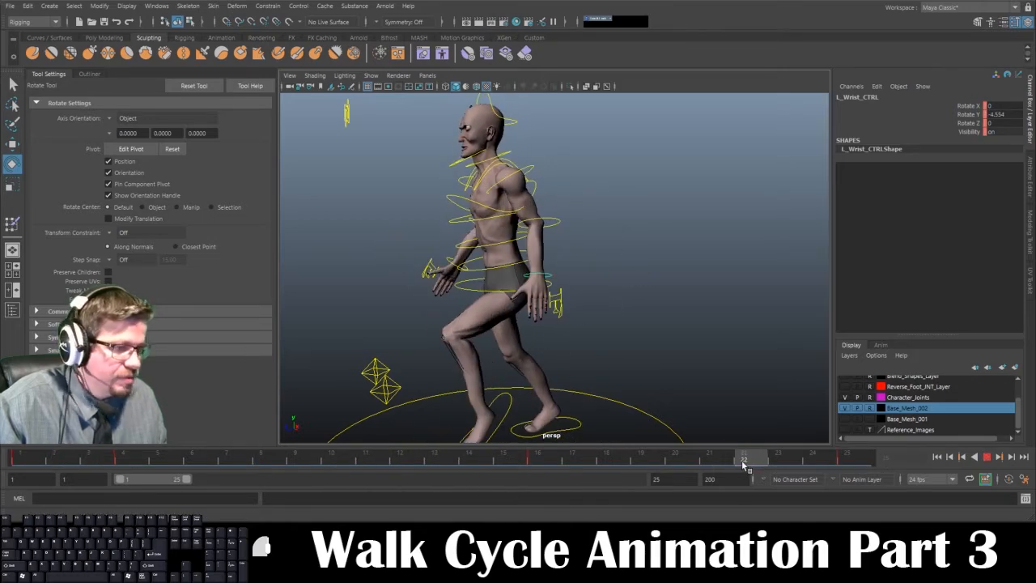
pyautogui.click(742, 459)
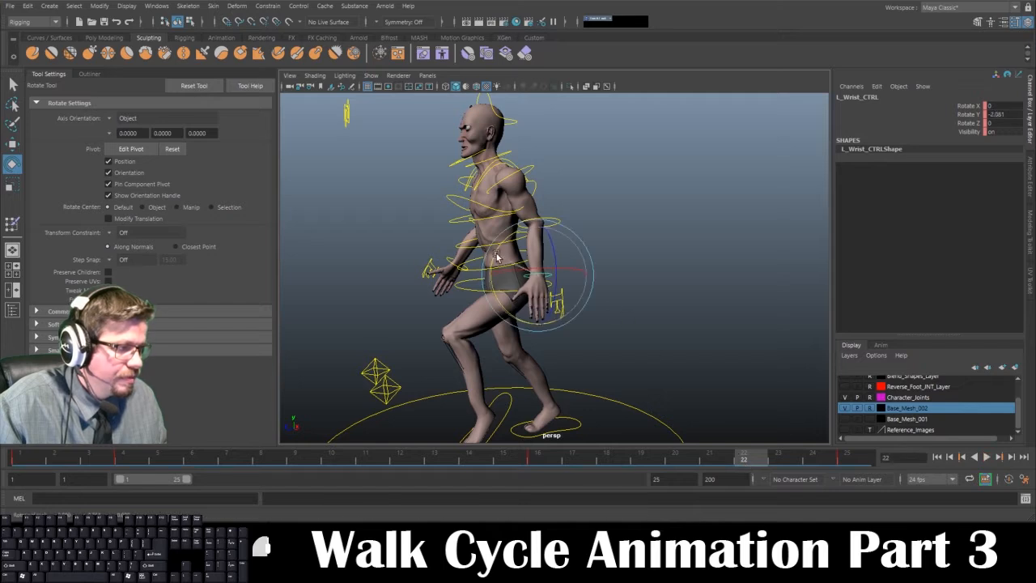
pyautogui.press('s')
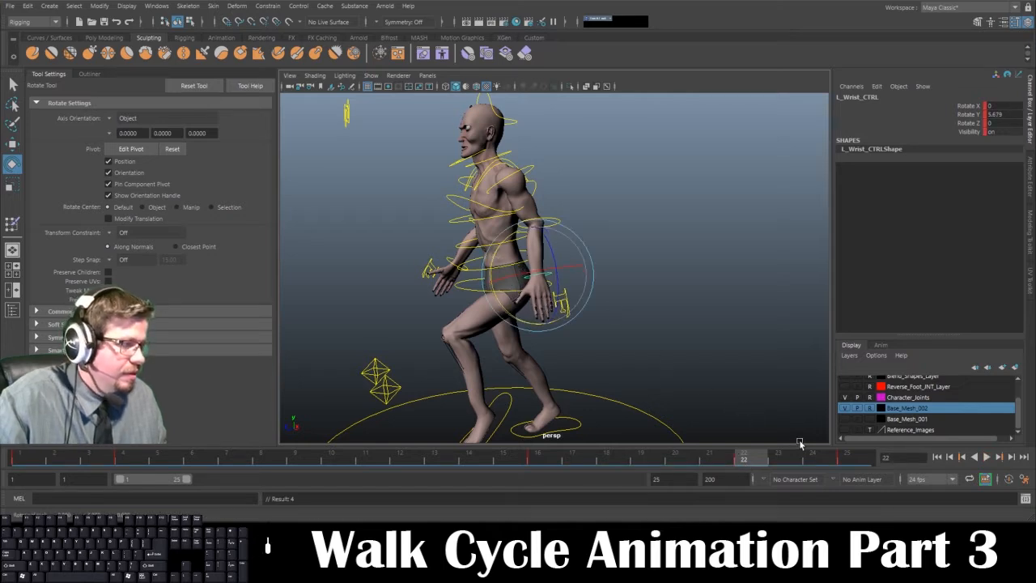
# Set the playback range's end frame to 24 and play the walk cycle.
pyautogui.click(990, 458)
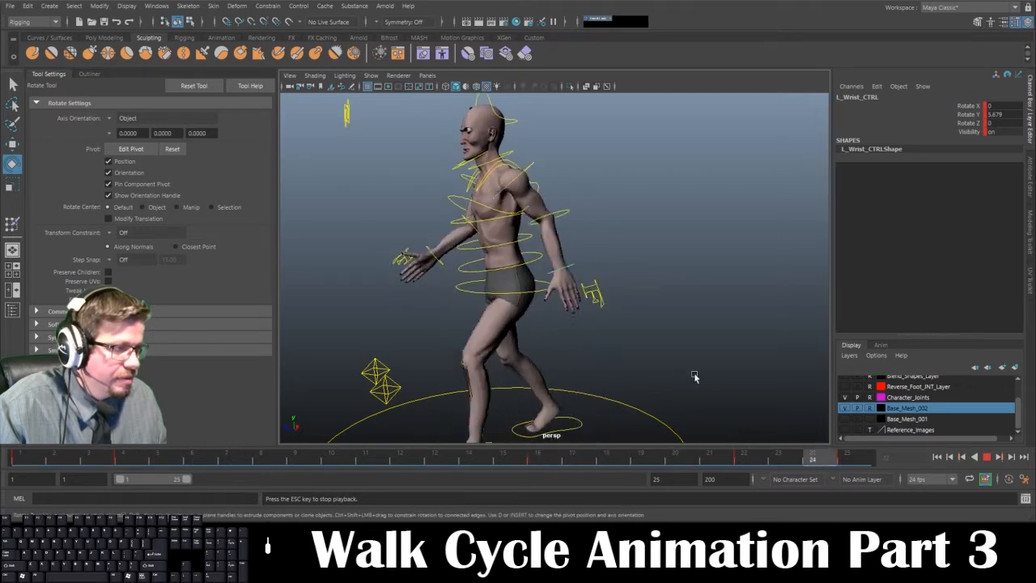
pyautogui.keyDown('alt'); pyautogui.moveTo(694, 358); pyautogui.dragTo(639, 320); pyautogui.keyUp('alt')
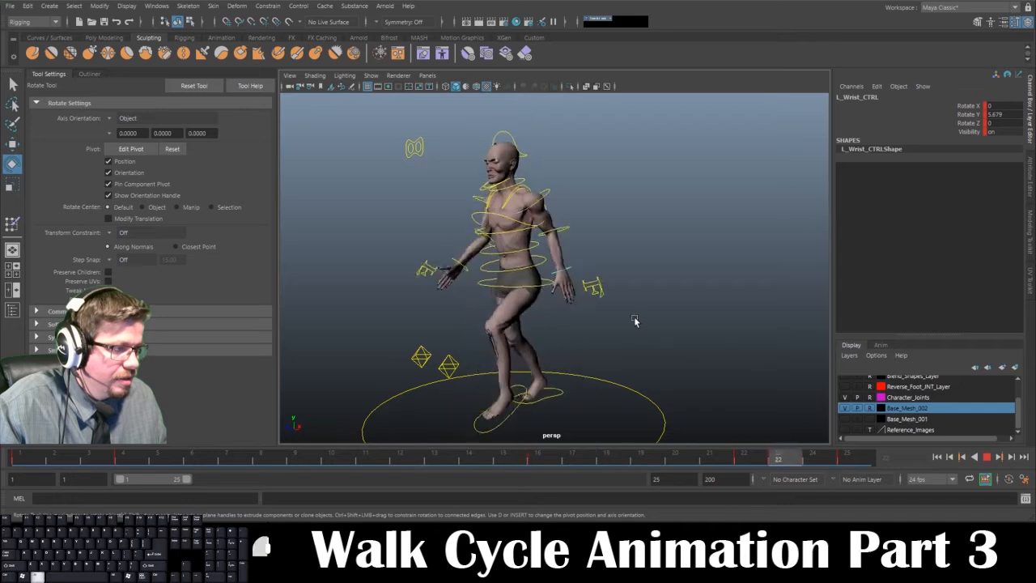
pyautogui.keyDown('alt'); pyautogui.moveTo(641, 321); pyautogui.dragTo(611, 321); pyautogui.keyUp('alt')
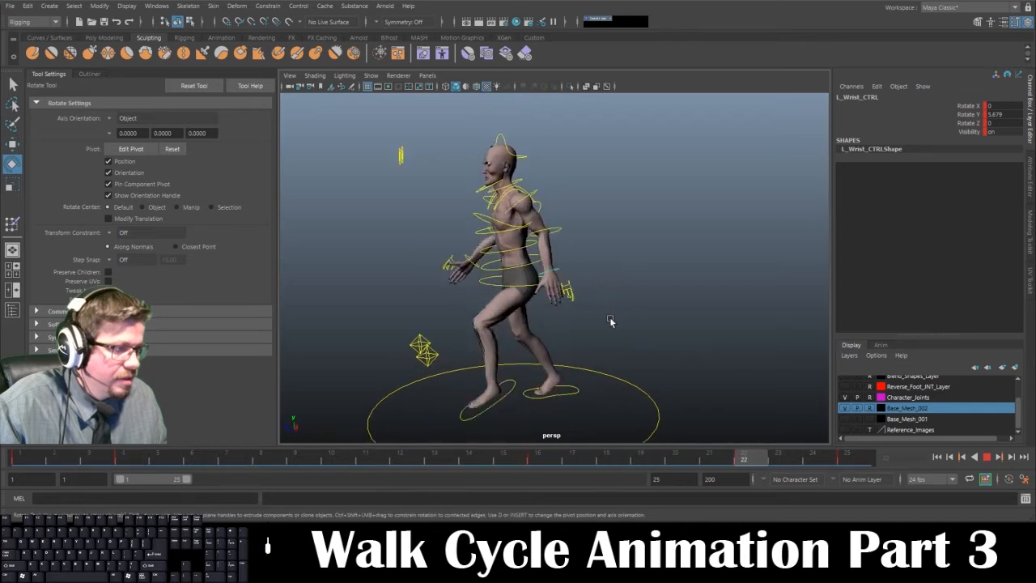
pyautogui.click(986, 458)
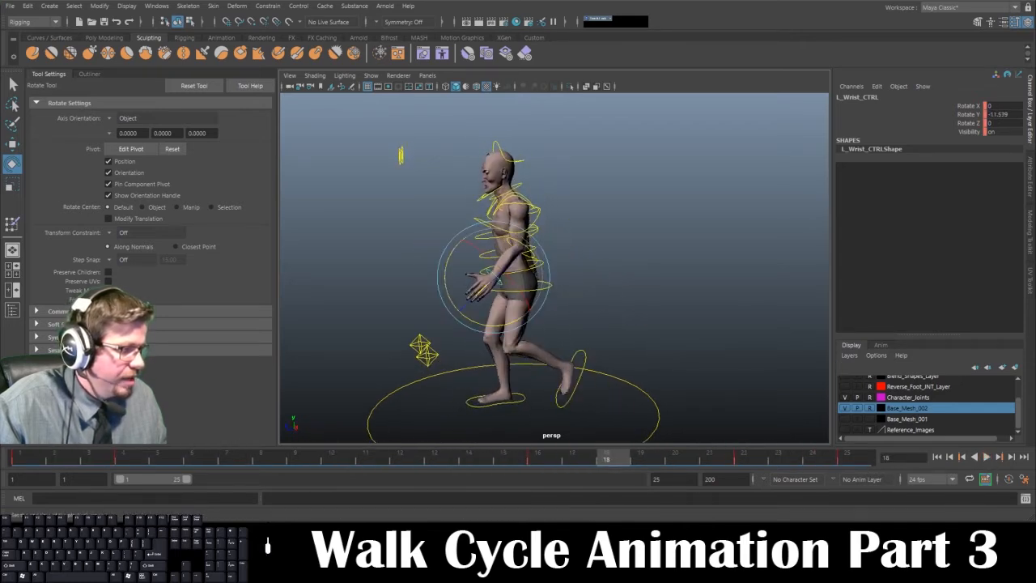
pyautogui.doubleClick(657, 478)
pyautogui.write('24')
pyautogui.press('Return')
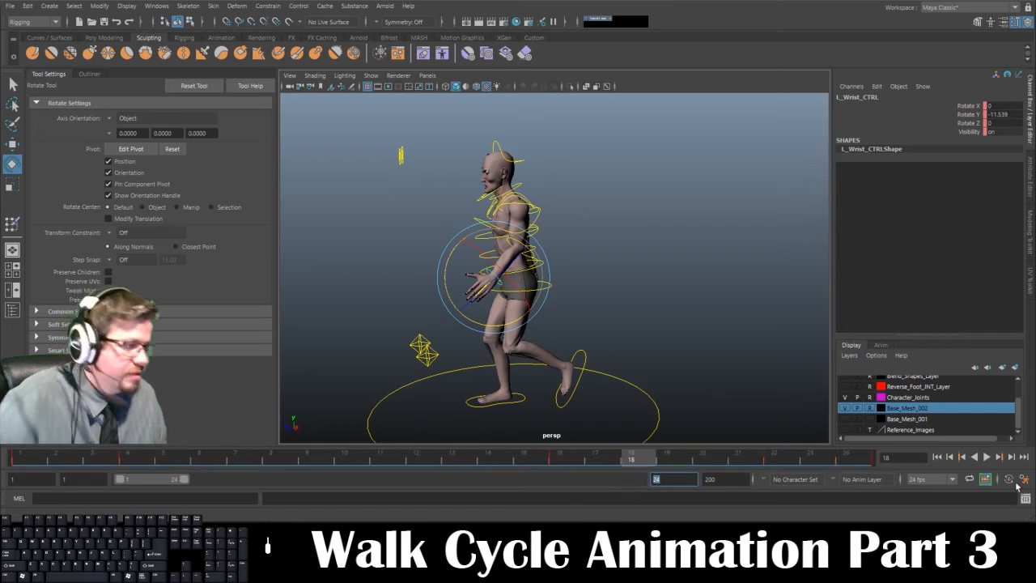
pyautogui.click(987, 459)
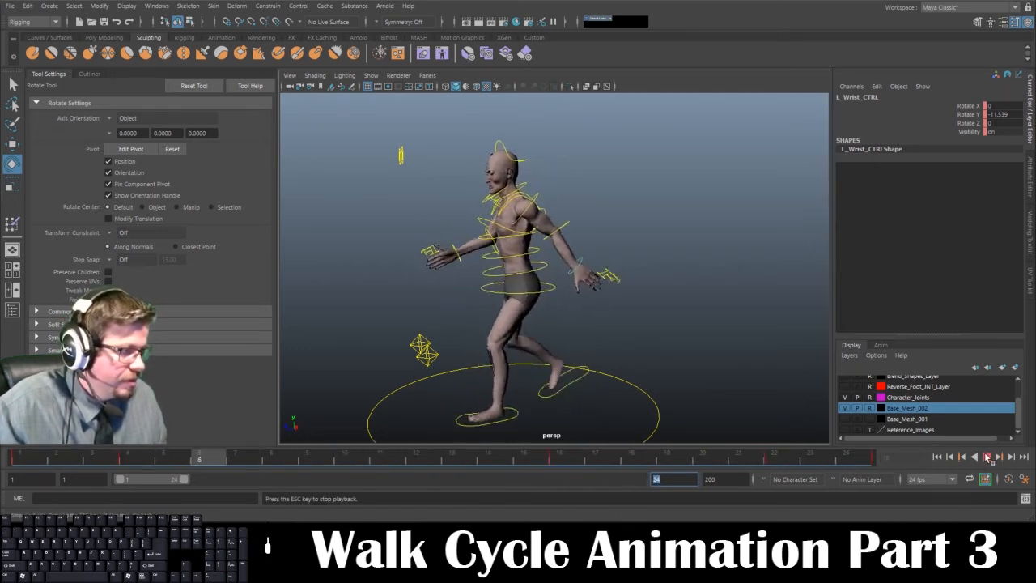
# At frame 4, rotate R_Wrist_CTRL about Y to about 20.578 and key it.
pyautogui.click(4, 461)
pyautogui.keyDown('alt'); pyautogui.moveTo(382, 353); pyautogui.dragTo(627, 374); pyautogui.keyUp('alt')
pyautogui.click(454, 280)
pyautogui.scroll(4, 464, 362)
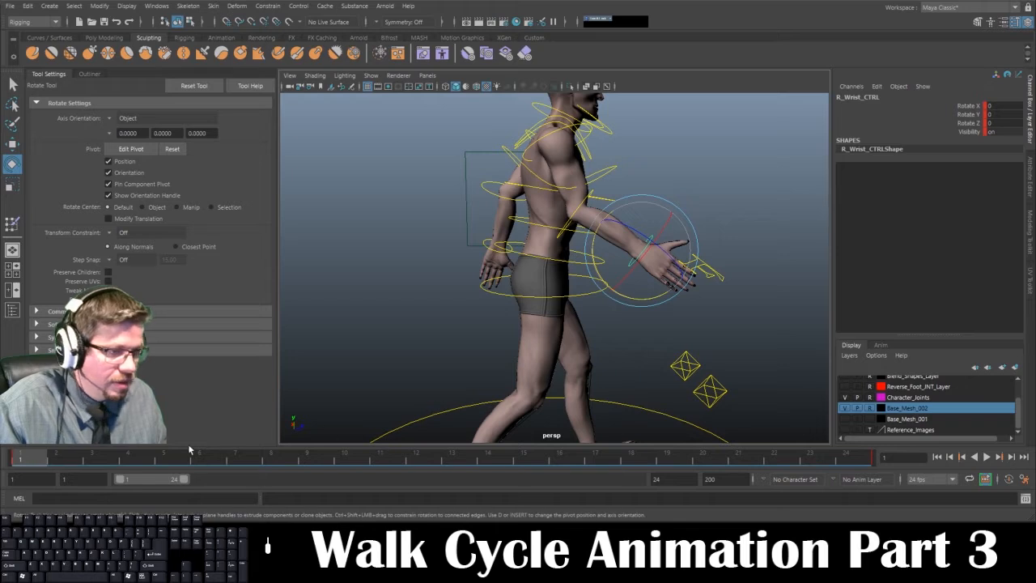
pyautogui.click(127, 459)
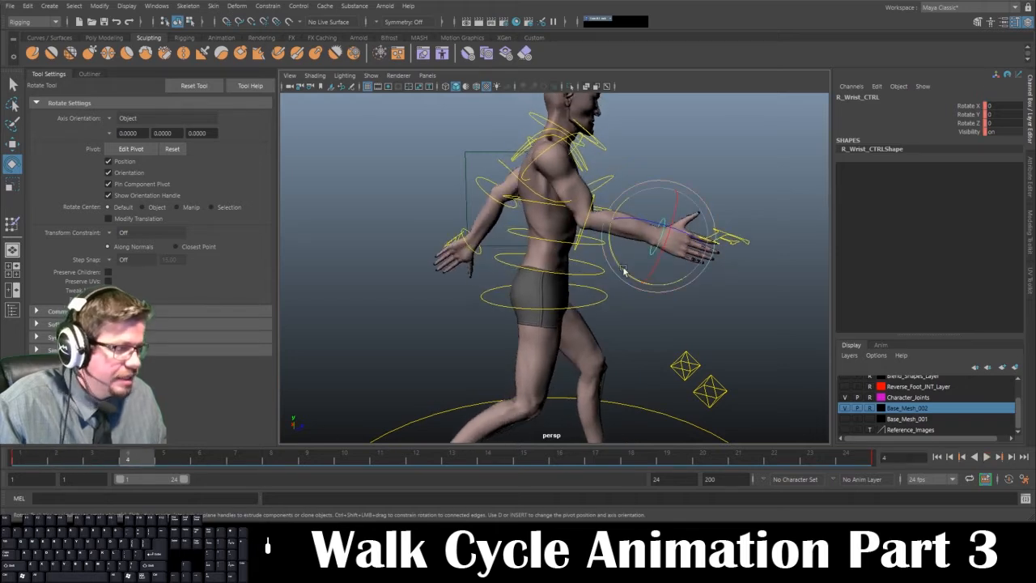
pyautogui.moveTo(621, 207); pyautogui.dragTo(613, 223)
pyautogui.press('s')
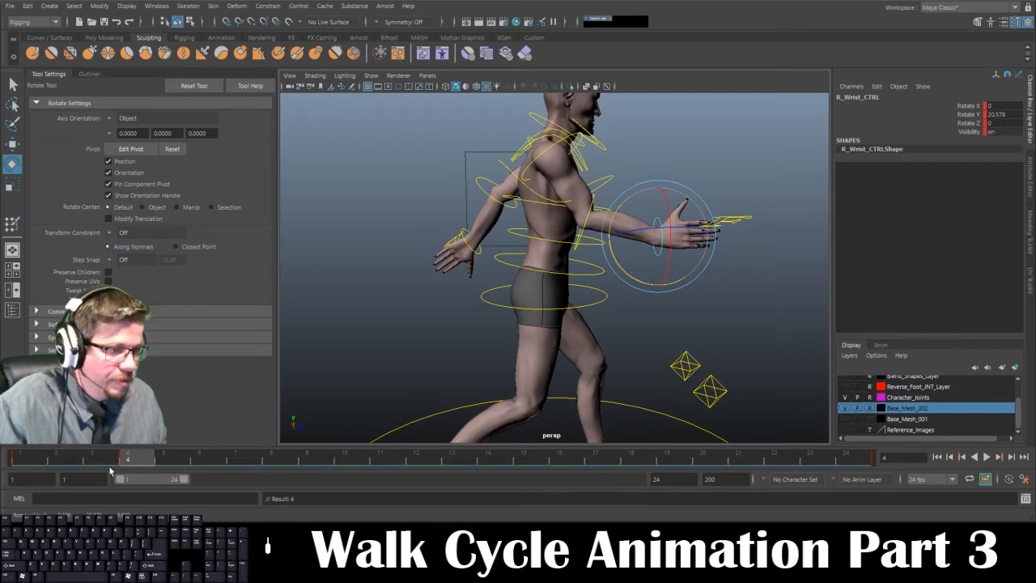
# At frame 16, rotate R_Wrist_CTRL about Y to about -23.23 and key it.
pyautogui.moveTo(110, 464); pyautogui.dragTo(558, 457)
pyautogui.scroll(-3, 546, 289)
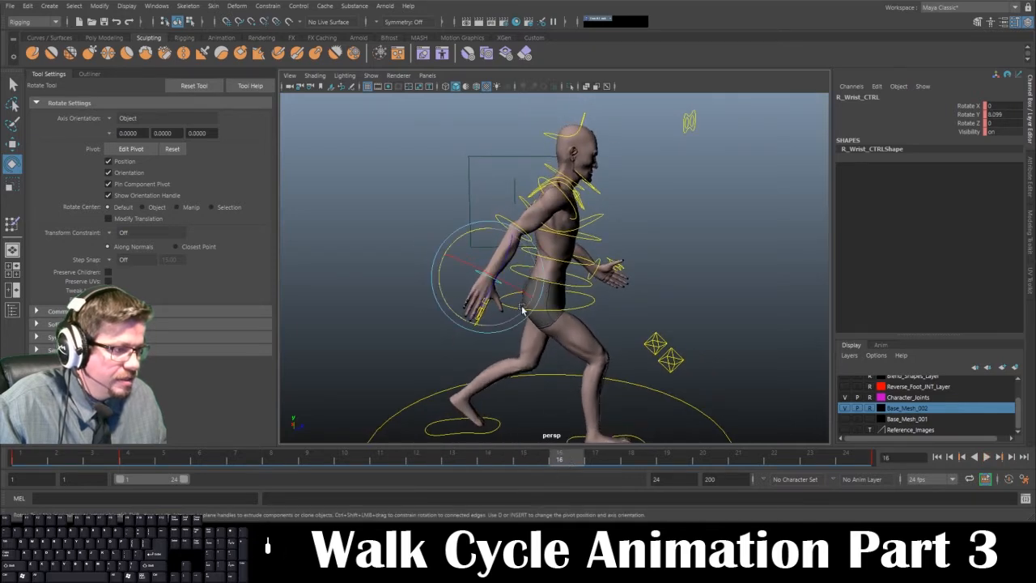
pyautogui.keyDown('alt'); pyautogui.moveTo(534, 272); pyautogui.dragTo(536, 293); pyautogui.keyUp('alt')
pyautogui.press('s')
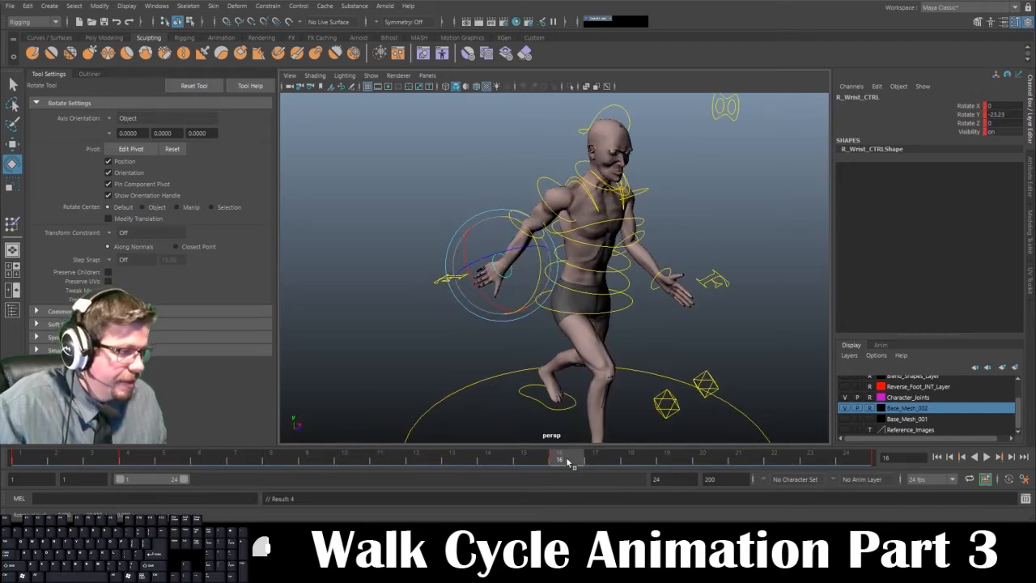
# Examine the right wrist's motion around frame 22 and in playback from several angles.
pyautogui.moveTo(569, 458); pyautogui.dragTo(775, 461)
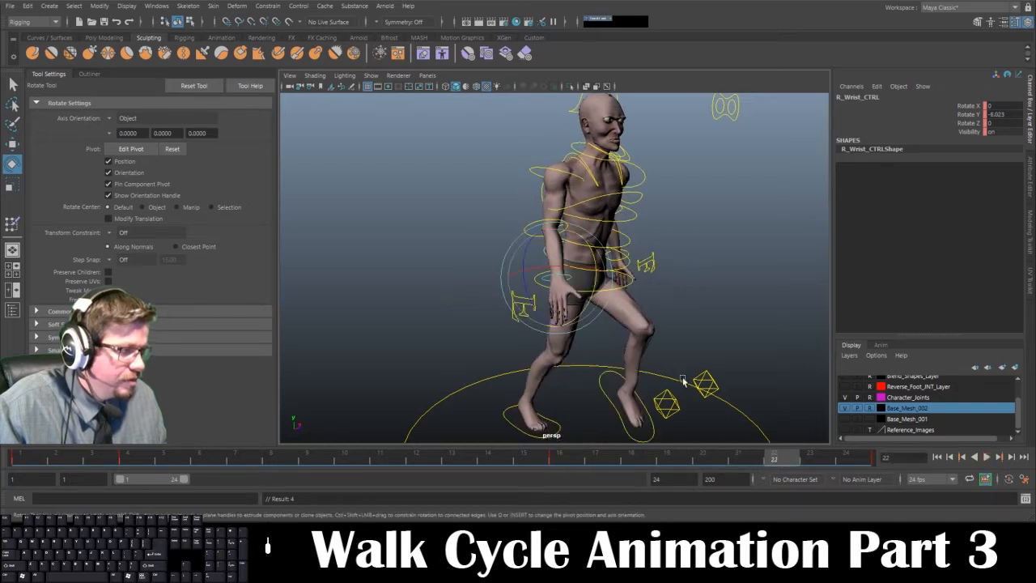
pyautogui.keyDown('alt'); pyautogui.moveTo(684, 381); pyautogui.dragTo(728, 364); pyautogui.keyUp('alt')
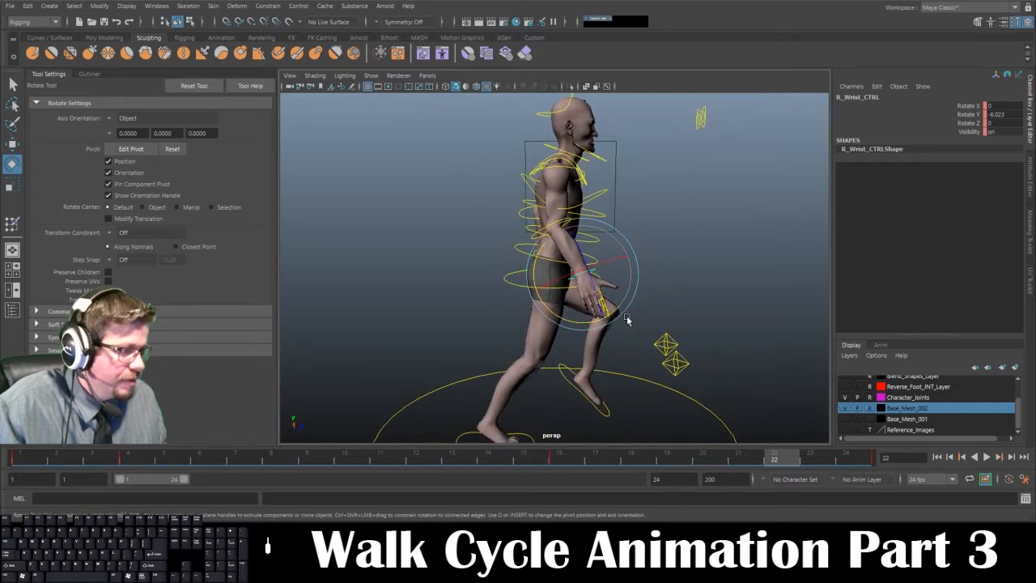
pyautogui.moveTo(627, 320)
pyautogui.keyDown('alt'); pyautogui.mouseDown()
pyautogui.moveTo(497, 327)
pyautogui.moveTo(623, 328)
pyautogui.mouseUp(); pyautogui.keyUp('alt')
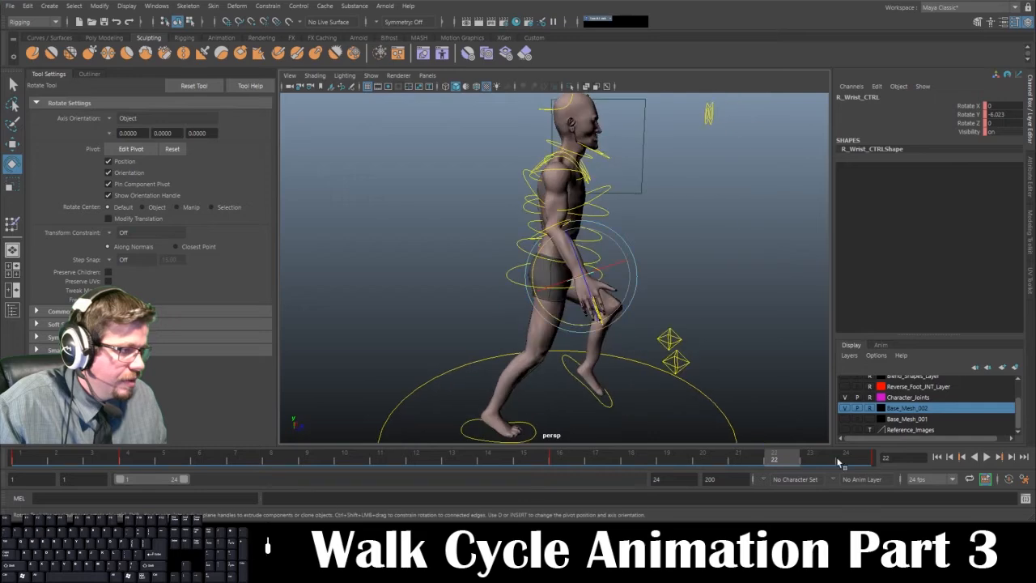
pyautogui.hotkey('alt', 'v')
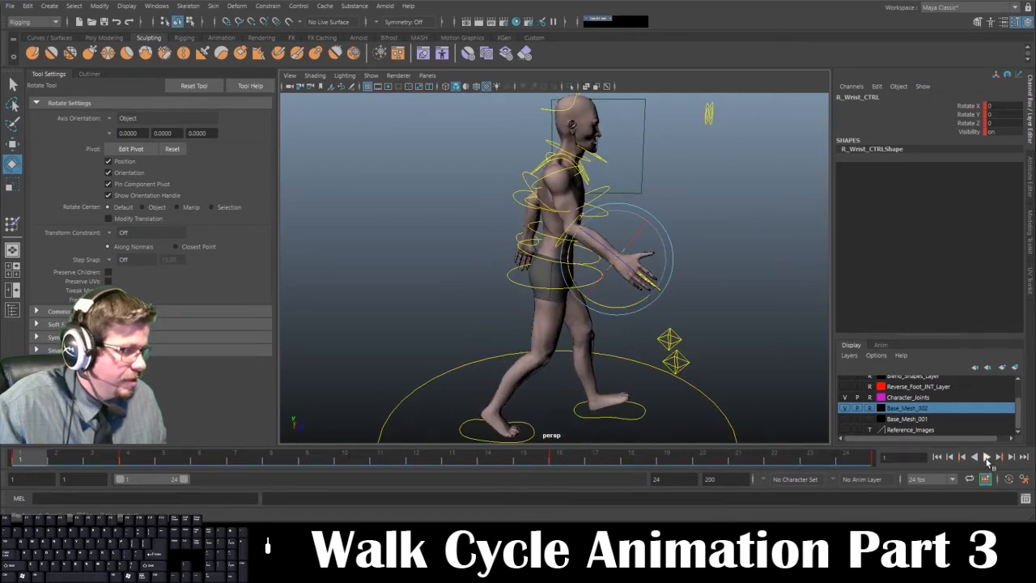
pyautogui.click(987, 457)
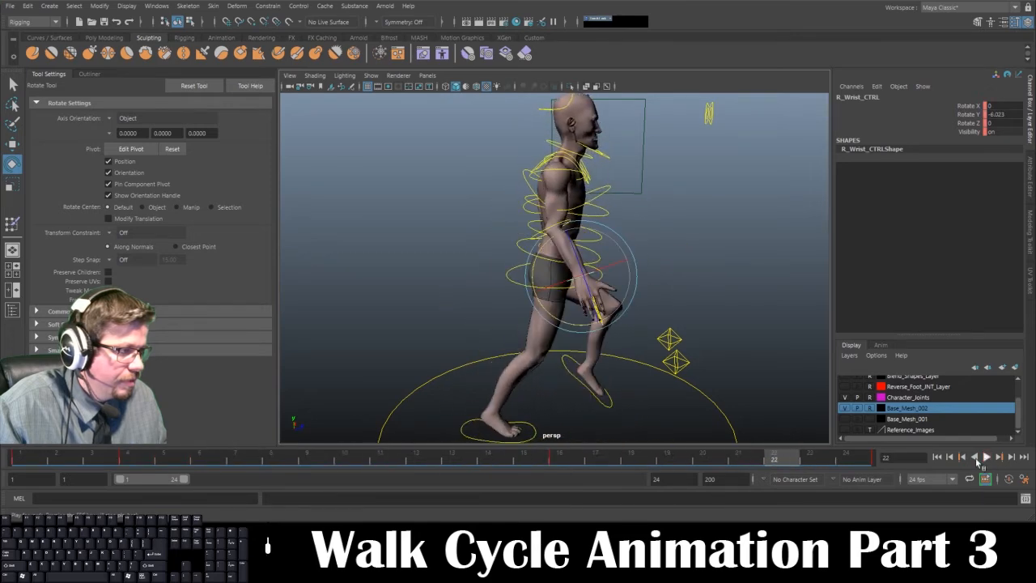
pyautogui.click(987, 457)
pyautogui.keyDown('alt'); pyautogui.moveTo(601, 333); pyautogui.dragTo(536, 331); pyautogui.keyUp('alt')
pyautogui.keyDown('alt'); pyautogui.moveTo(642, 360); pyautogui.dragTo(518, 356); pyautogui.keyUp('alt')
# Select R_Foot_CTRL, check its keyed poses along the timeline and return to frame 1.
pyautogui.click(662, 364)
pyautogui.scroll(-2, 550, 319)
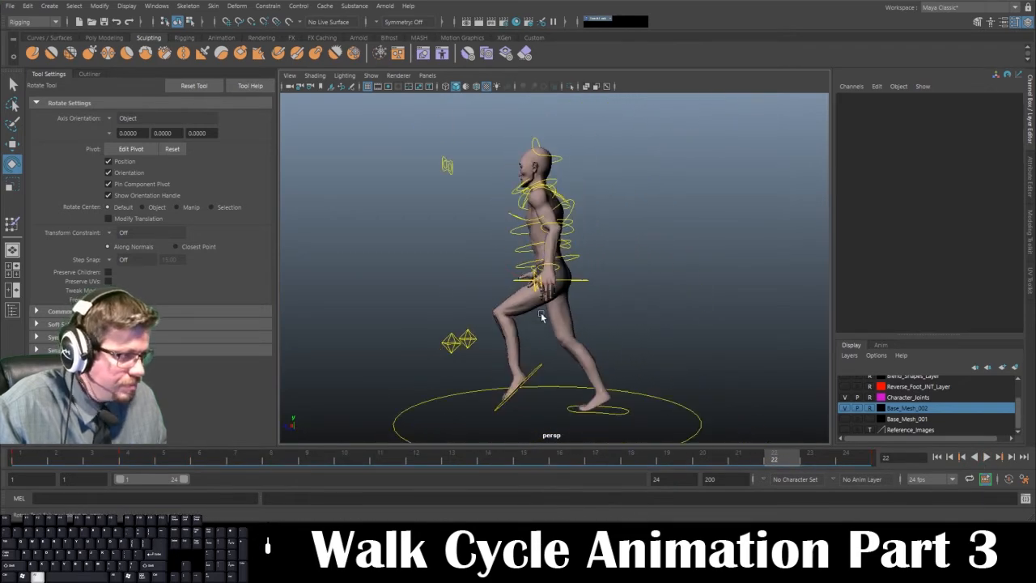
pyautogui.keyDown('alt'); pyautogui.moveTo(544, 316); pyautogui.dragTo(584, 290); pyautogui.keyUp('alt')
pyautogui.scroll(2, 587, 304)
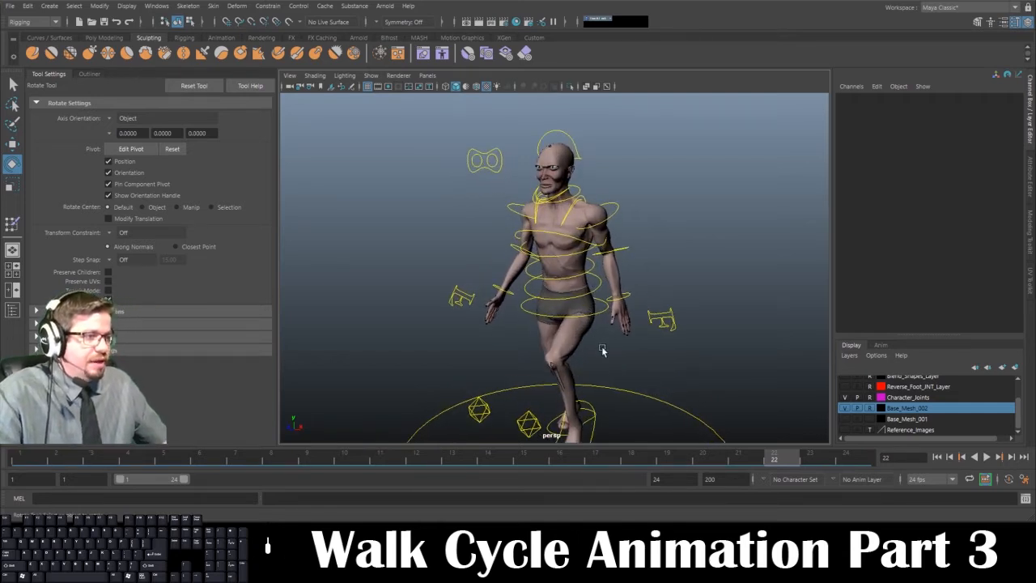
pyautogui.click(594, 417)
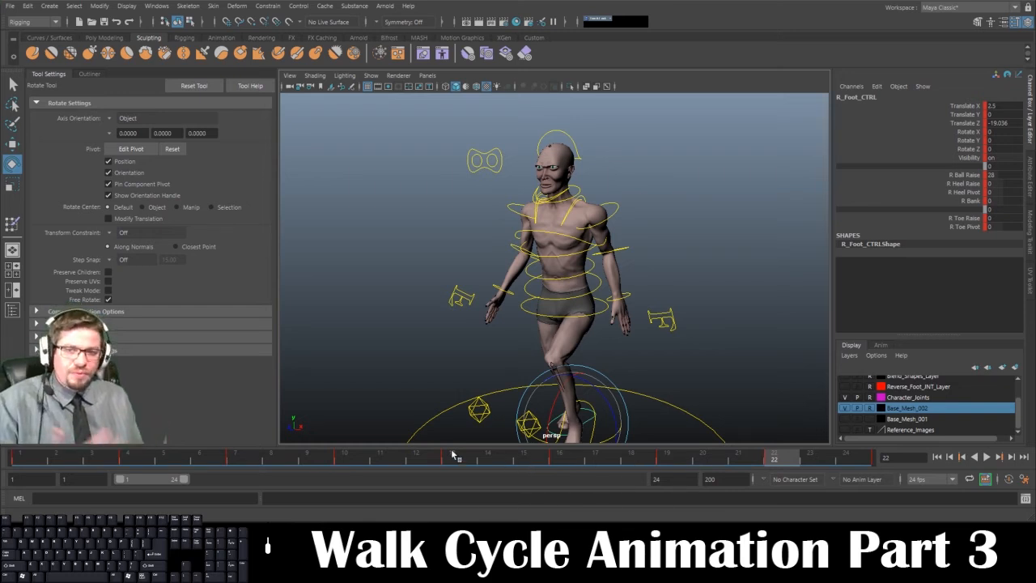
pyautogui.hotkey('alt', 'v')
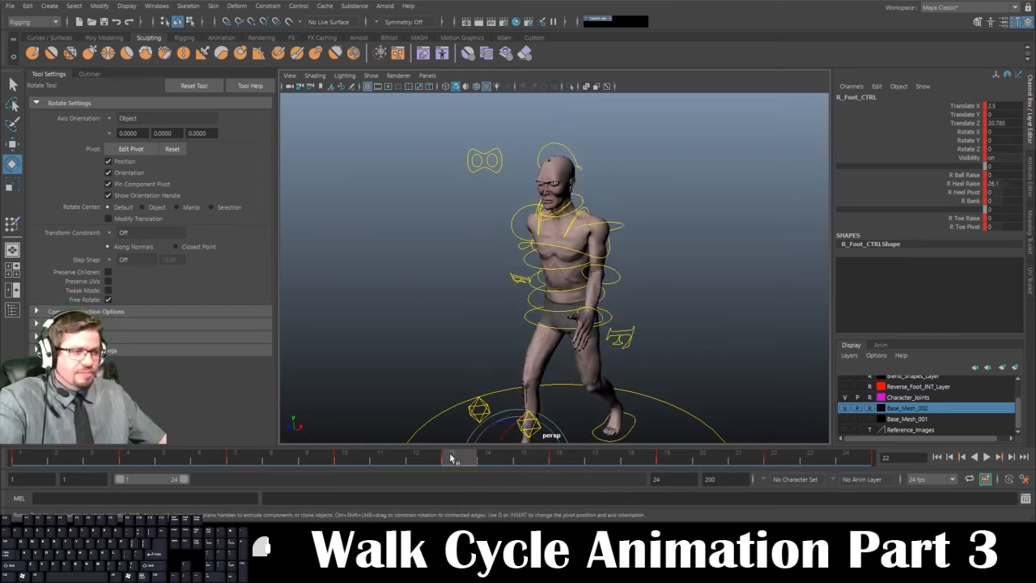
pyautogui.click(33, 461)
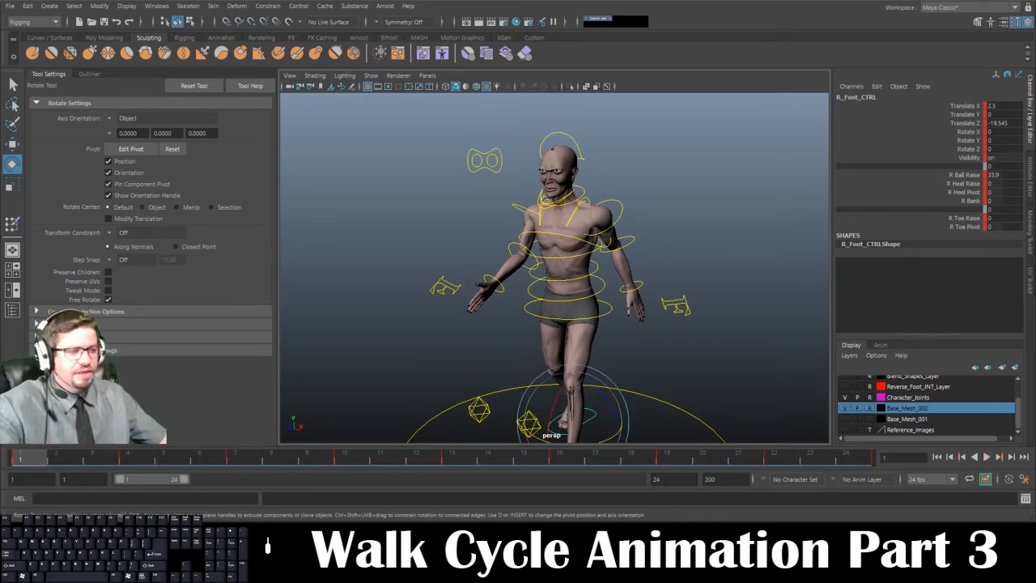
# Select the left fingers control, set Index, Middle, Ring and Pinky 1–3 to -18, and key the pose at frame 1.
pyautogui.click(738, 281)
pyautogui.keyDown('alt'); pyautogui.moveTo(738, 281); pyautogui.dragTo(615, 291); pyautogui.keyUp('alt')
pyautogui.scroll(3, 615, 291)
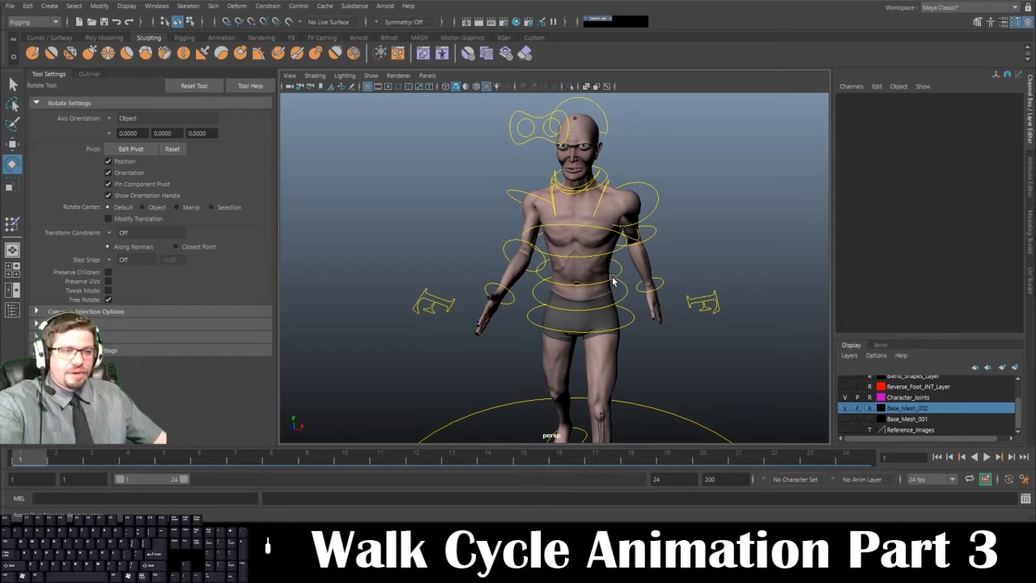
pyautogui.keyDown('alt'); pyautogui.moveTo(608, 280); pyautogui.dragTo(553, 270); pyautogui.keyUp('alt')
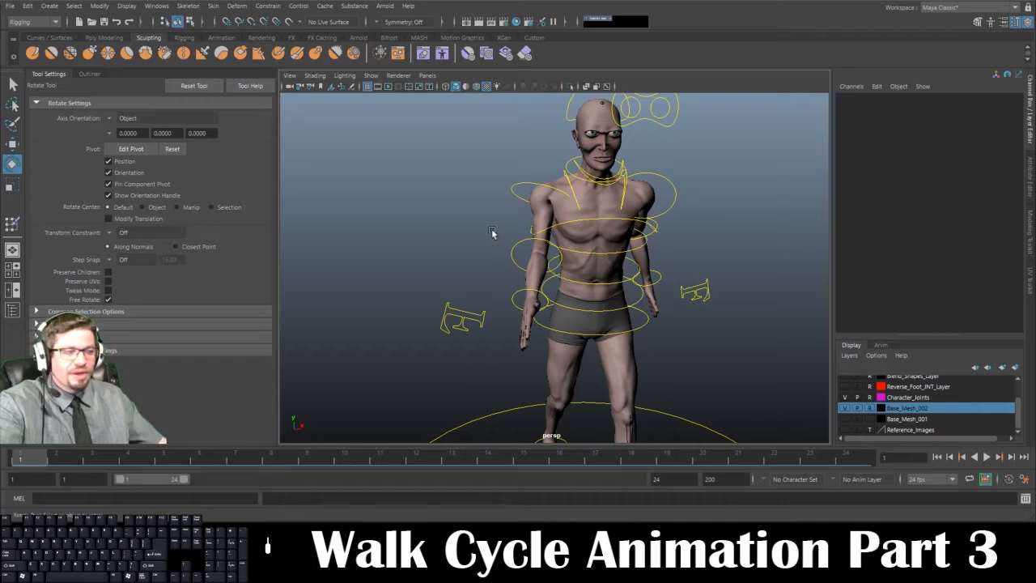
pyautogui.keyDown('alt'); pyautogui.moveTo(518, 231); pyautogui.dragTo(647, 320); pyautogui.keyUp('alt')
pyautogui.click(647, 317)
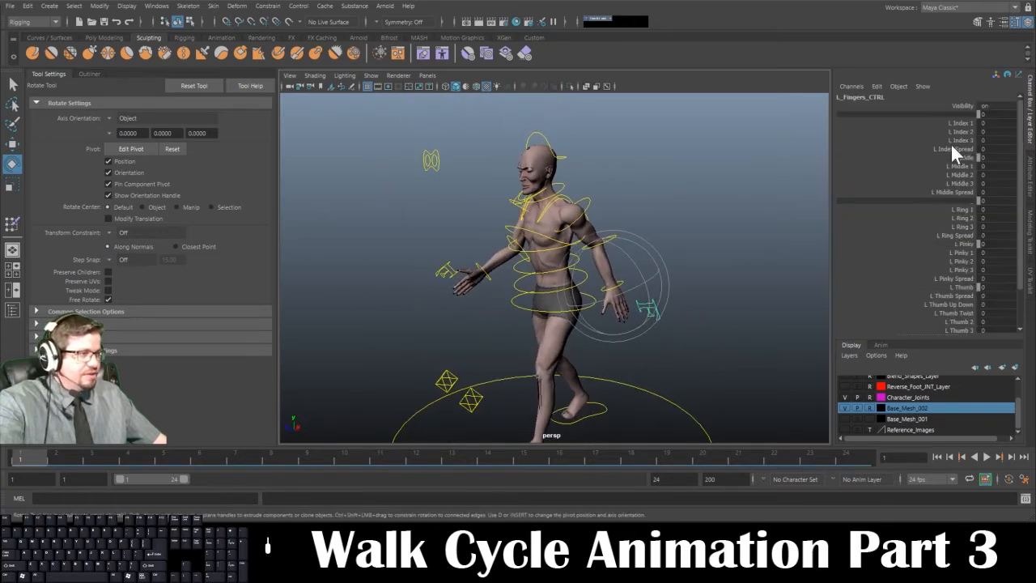
pyautogui.hotkey('alt', 'v')
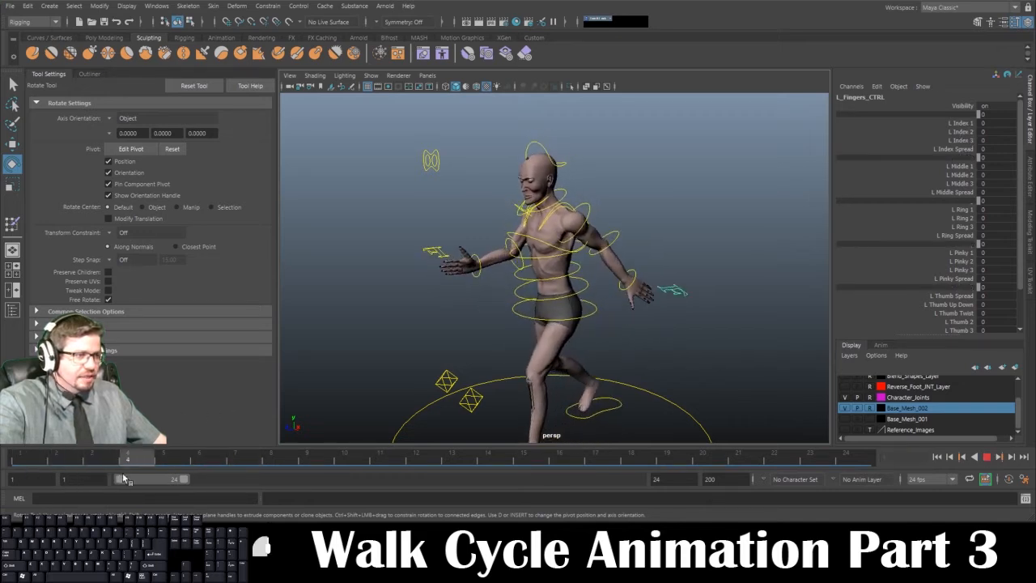
pyautogui.hotkey('alt', 'v')
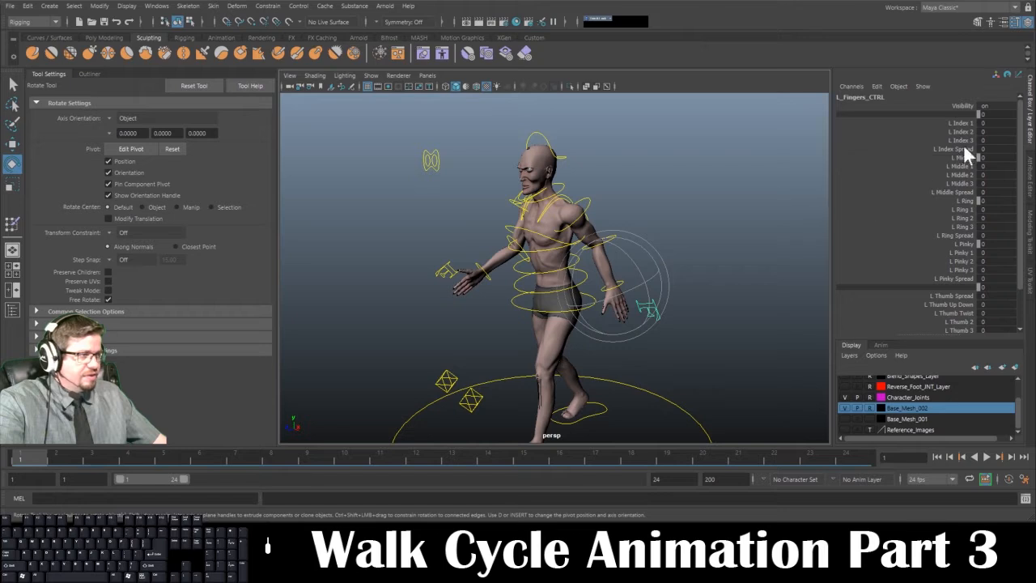
pyautogui.moveTo(962, 123); pyautogui.dragTo(959, 270)
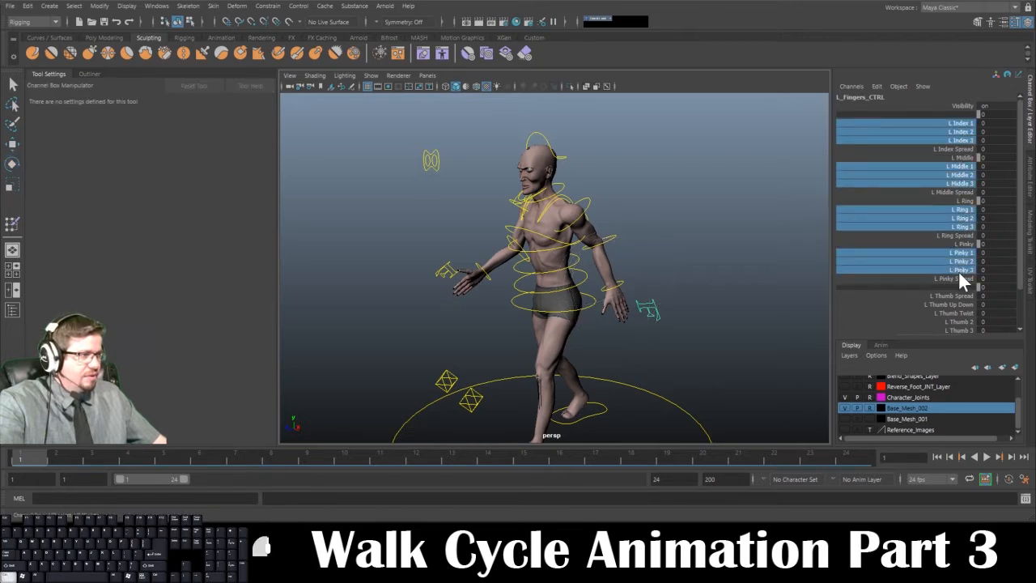
pyautogui.moveTo(714, 346); pyautogui.dragTo(617, 356, button='middle')
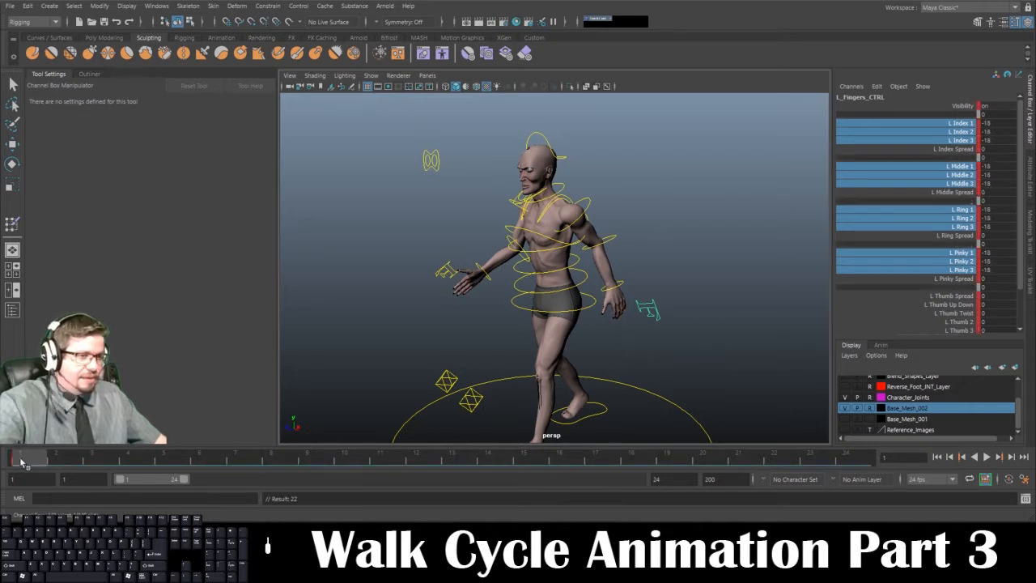
# At frame 4, curl the left middle finger by setting L Middle 1–3 to -32.3 and key the control.
pyautogui.hotkey('alt', 'v')
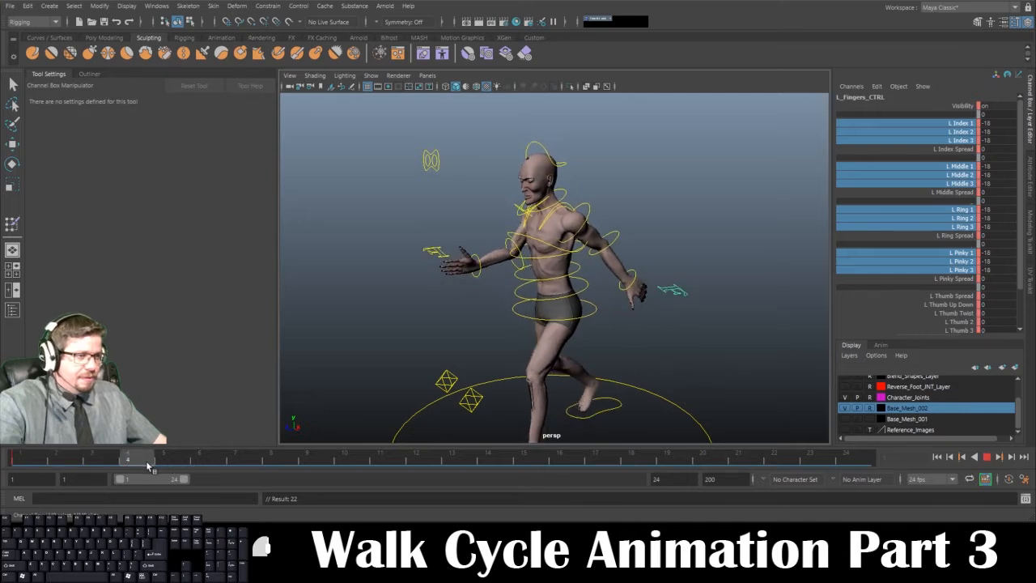
pyautogui.keyDown('alt'); pyautogui.moveTo(628, 354); pyautogui.dragTo(582, 354); pyautogui.keyUp('alt')
pyautogui.keyDown('alt'); pyautogui.moveTo(583, 355); pyautogui.dragTo(588, 361, button='right'); pyautogui.keyUp('alt')
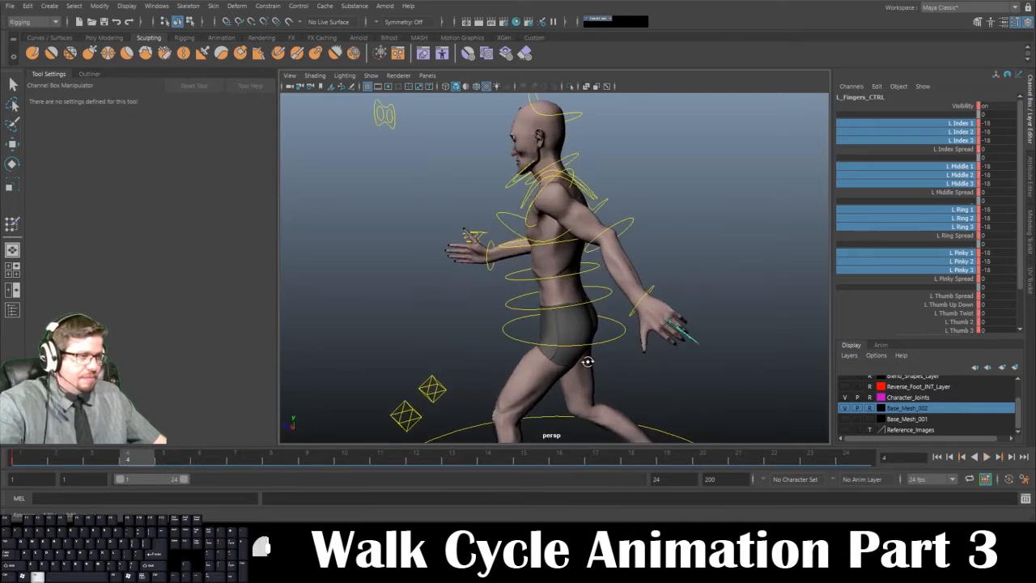
pyautogui.click(962, 166)
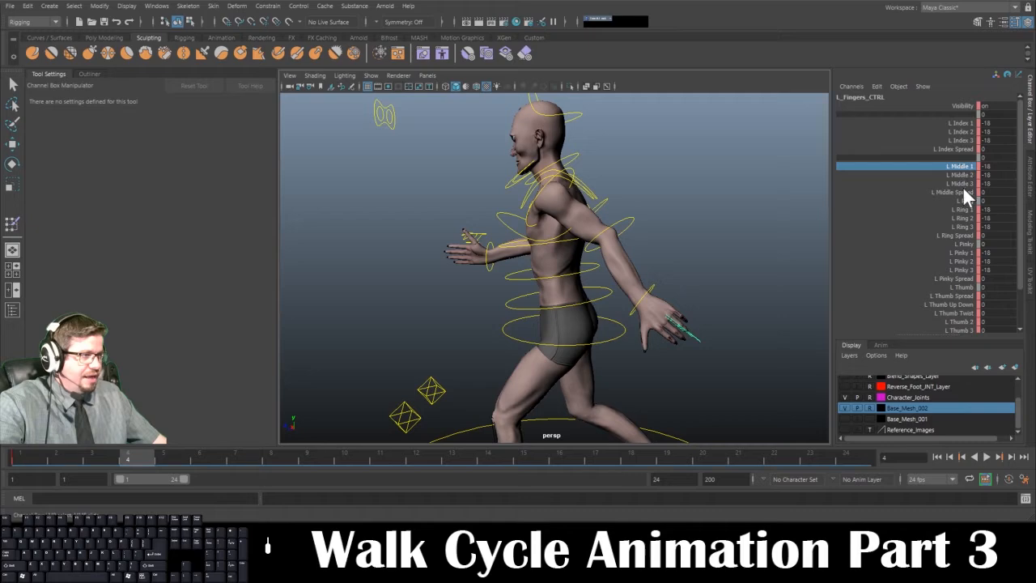
pyautogui.moveTo(963, 184); pyautogui.dragTo(962, 166)
pyautogui.moveTo(688, 219); pyautogui.dragTo(624, 220, button='middle')
pyautogui.keyDown('alt'); pyautogui.moveTo(624, 220); pyautogui.dragTo(593, 217); pyautogui.keyUp('alt')
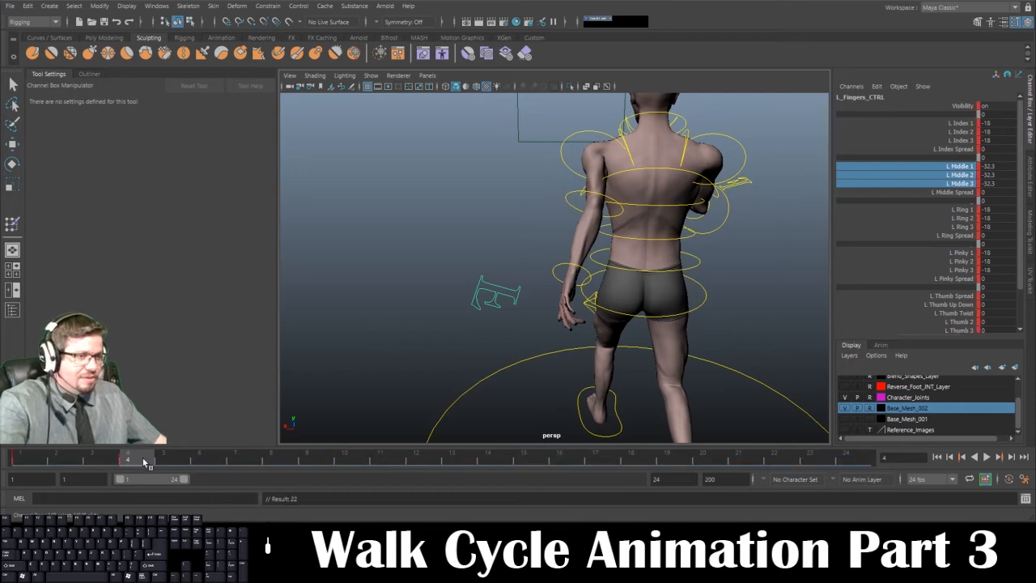
# At frame 7, key the left fingers with L Ring 1–3 at -3.5 and set L Middle 1–3 to -22.7.
pyautogui.moveTo(141, 462); pyautogui.dragTo(233, 462)
pyautogui.keyDown('alt'); pyautogui.moveTo(663, 295); pyautogui.dragTo(639, 304); pyautogui.keyUp('alt')
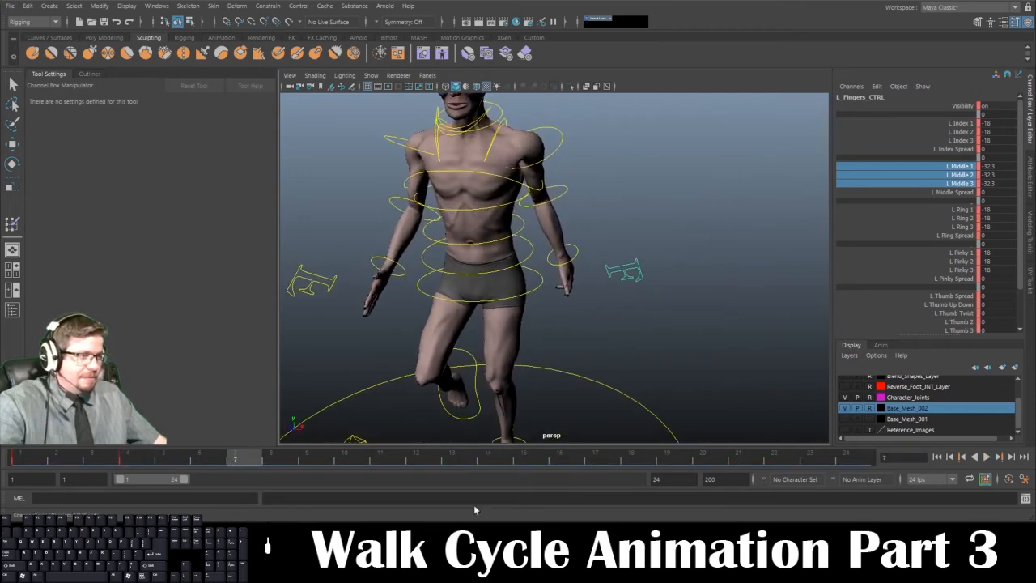
pyautogui.moveTo(964, 209); pyautogui.dragTo(965, 227)
pyautogui.moveTo(684, 275); pyautogui.dragTo(765, 272, button='middle')
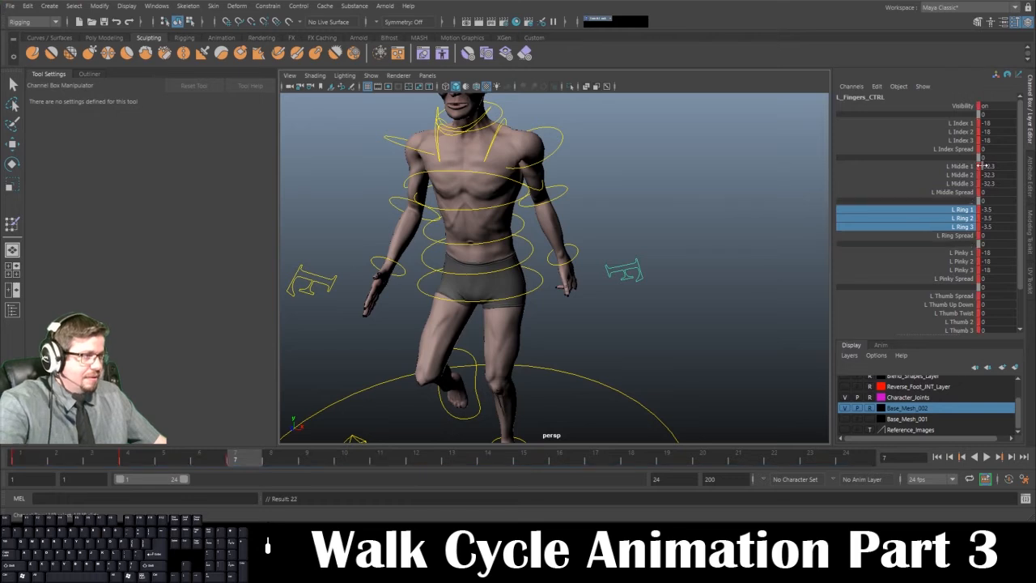
pyautogui.moveTo(966, 168); pyautogui.dragTo(964, 178)
pyautogui.moveTo(694, 224); pyautogui.dragTo(685, 222, button='middle')
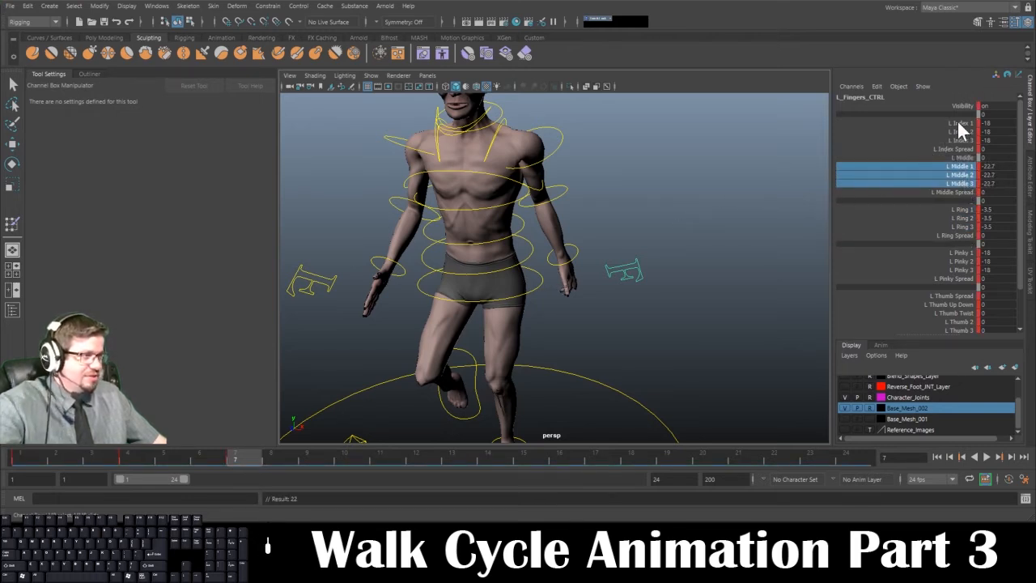
# Curl the left index finger at frame 7 by setting L Index 1–3 to -29.9.
pyautogui.moveTo(962, 123); pyautogui.dragTo(963, 140)
pyautogui.moveTo(698, 212); pyautogui.dragTo(690, 212, button='middle')
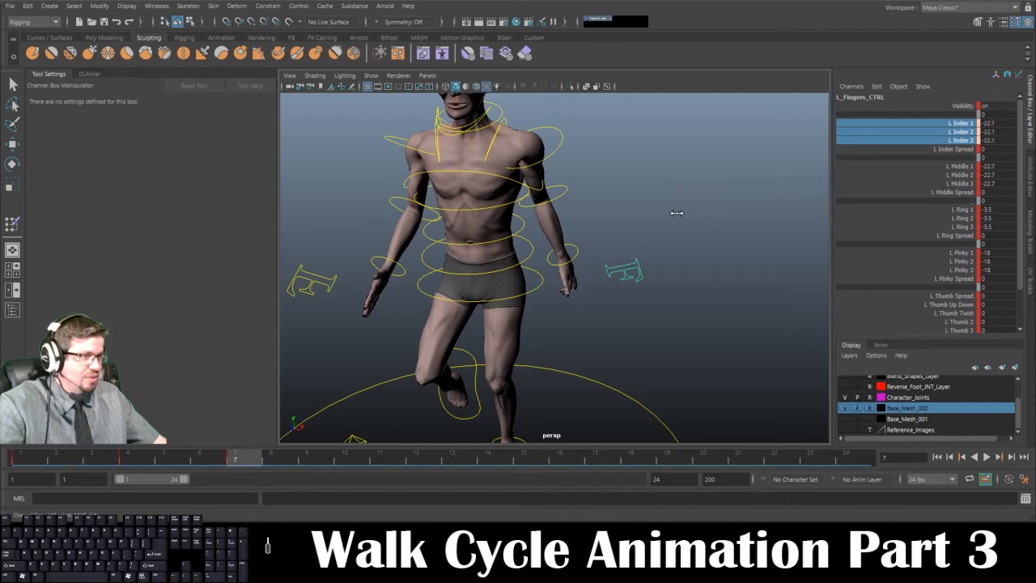
pyautogui.keyDown('alt'); pyautogui.moveTo(677, 213); pyautogui.dragTo(613, 205); pyautogui.keyUp('alt')
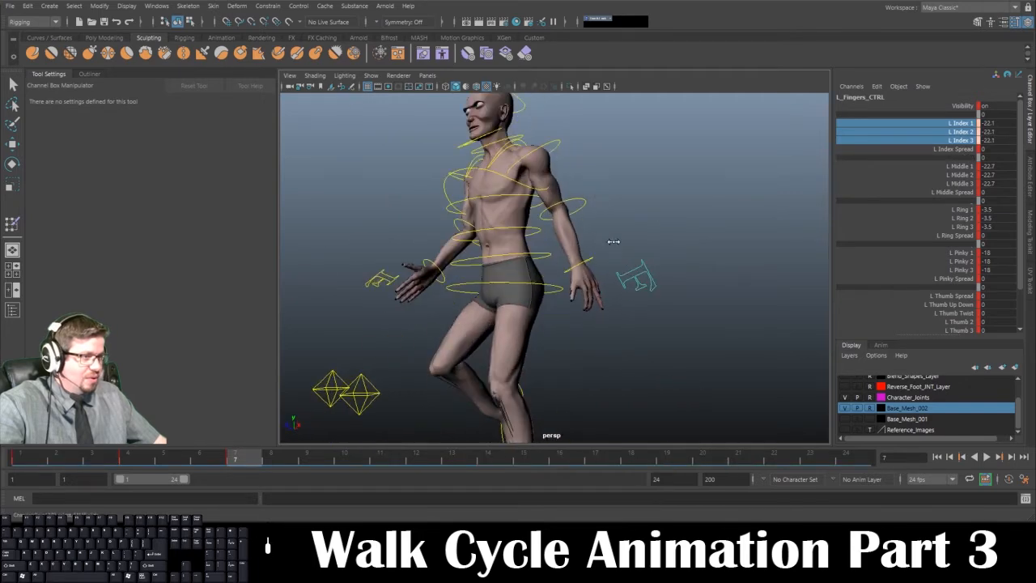
pyautogui.moveTo(614, 241); pyautogui.dragTo(569, 244, button='middle')
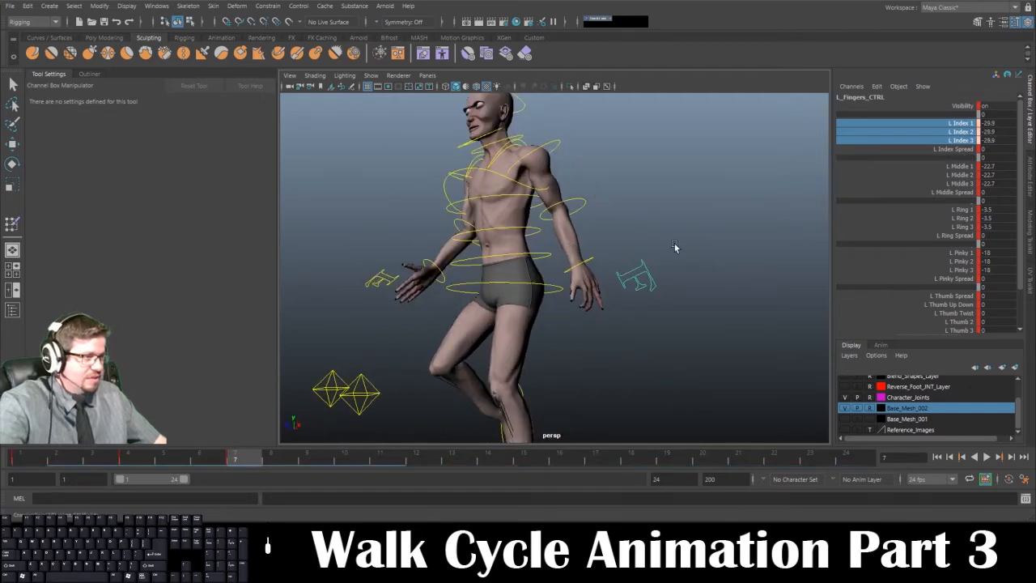
# Set L Ring 1–3 to -10.6 and L Pinky 1–3 to 0.7, keying the finger pose at frame 7.
pyautogui.moveTo(952, 209); pyautogui.dragTo(954, 228)
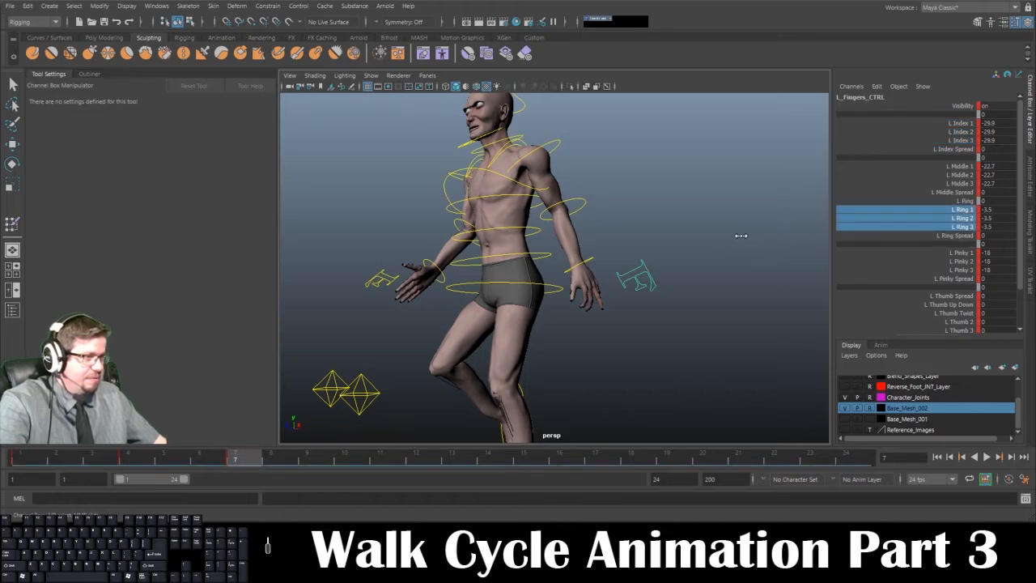
pyautogui.moveTo(742, 237); pyautogui.dragTo(719, 237, button='middle')
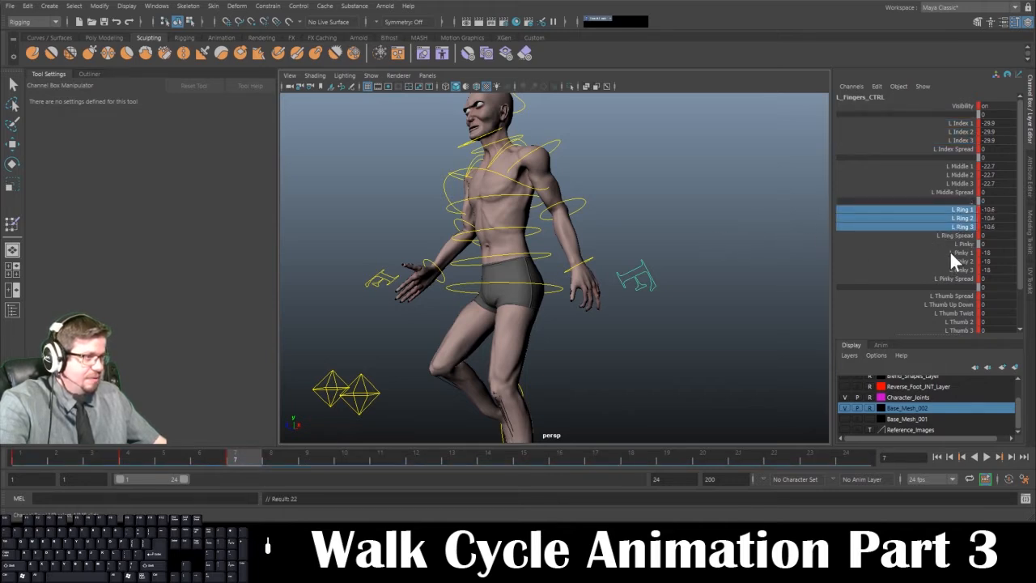
pyautogui.moveTo(950, 253); pyautogui.dragTo(948, 269)
pyautogui.moveTo(754, 273); pyautogui.dragTo(610, 278, button='middle')
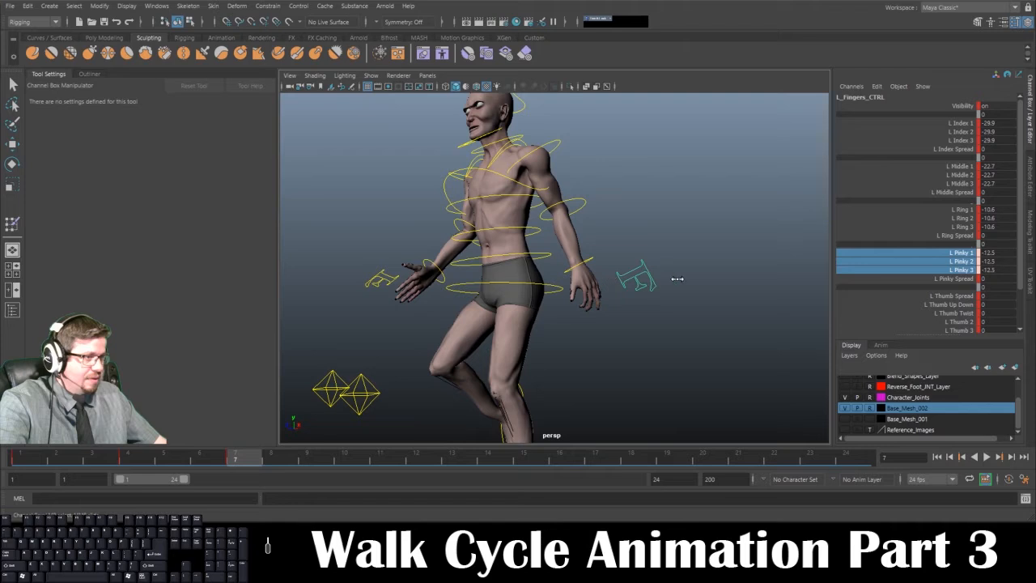
pyautogui.moveTo(678, 278); pyautogui.dragTo(739, 269, button='middle')
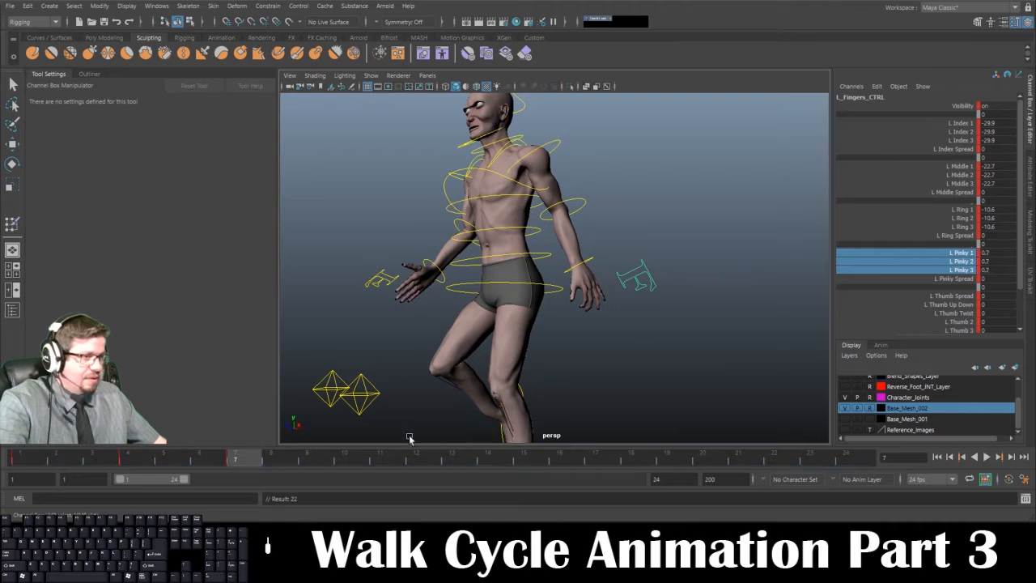
# At frame 10, set L Index 1–3 to -21.2 and L Middle 1–3 to -13.6 on the left fingers control.
pyautogui.moveTo(250, 462); pyautogui.dragTo(348, 461)
pyautogui.keyDown('alt'); pyautogui.moveTo(497, 297); pyautogui.dragTo(606, 296); pyautogui.keyUp('alt')
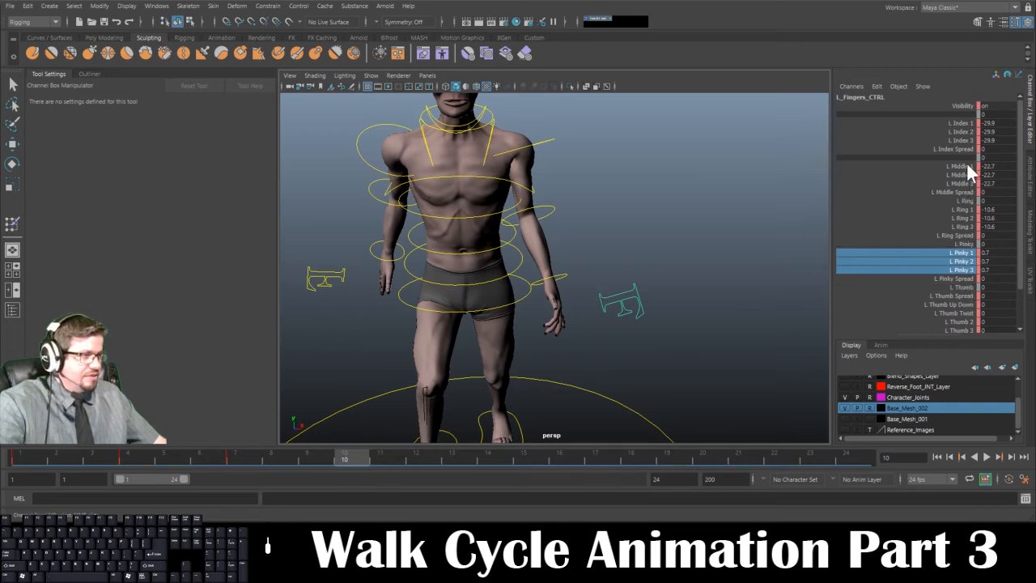
pyautogui.moveTo(963, 124); pyautogui.dragTo(962, 141)
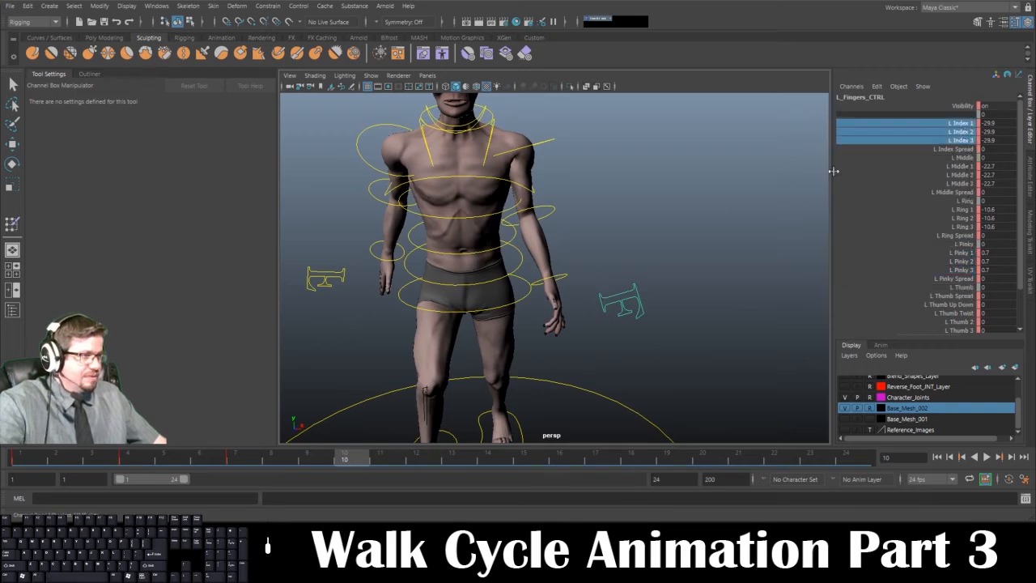
pyautogui.keyDown('alt'); pyautogui.moveTo(692, 222); pyautogui.dragTo(598, 254); pyautogui.keyUp('alt')
pyautogui.moveTo(645, 266); pyautogui.dragTo(628, 267, button='middle')
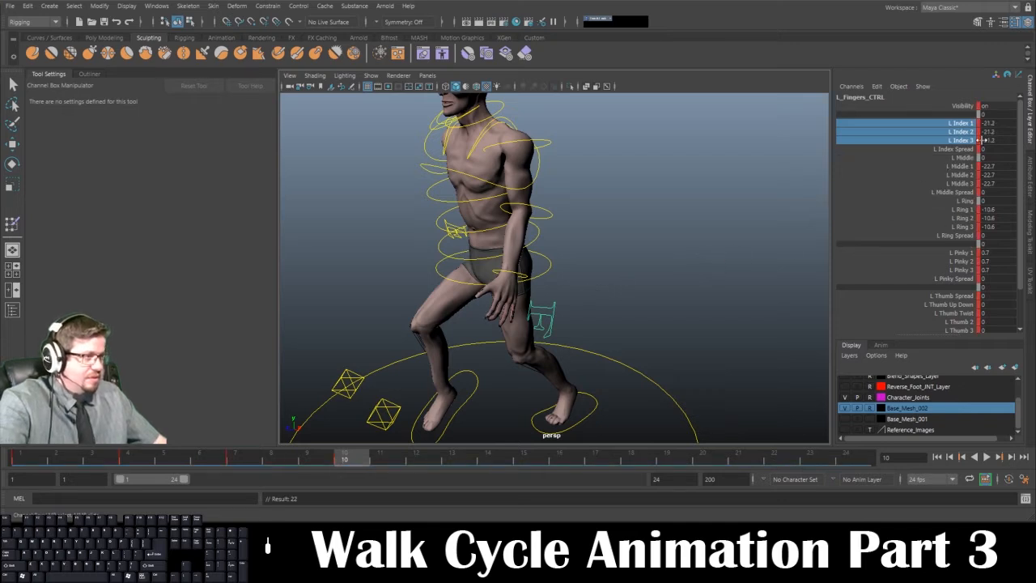
pyautogui.moveTo(960, 165); pyautogui.dragTo(960, 184)
pyautogui.moveTo(728, 247); pyautogui.dragTo(708, 239, button='middle')
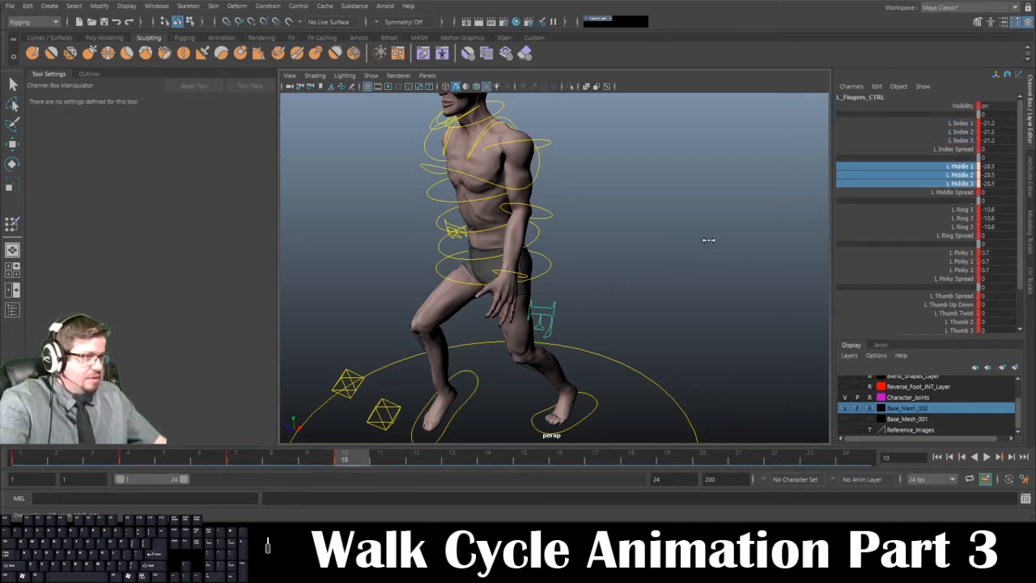
# Curl the left ring finger at frame 10 with L Ring 1 and 3 at -18.1 and L Ring 2 at -30.9.
pyautogui.moveTo(962, 209); pyautogui.dragTo(958, 225)
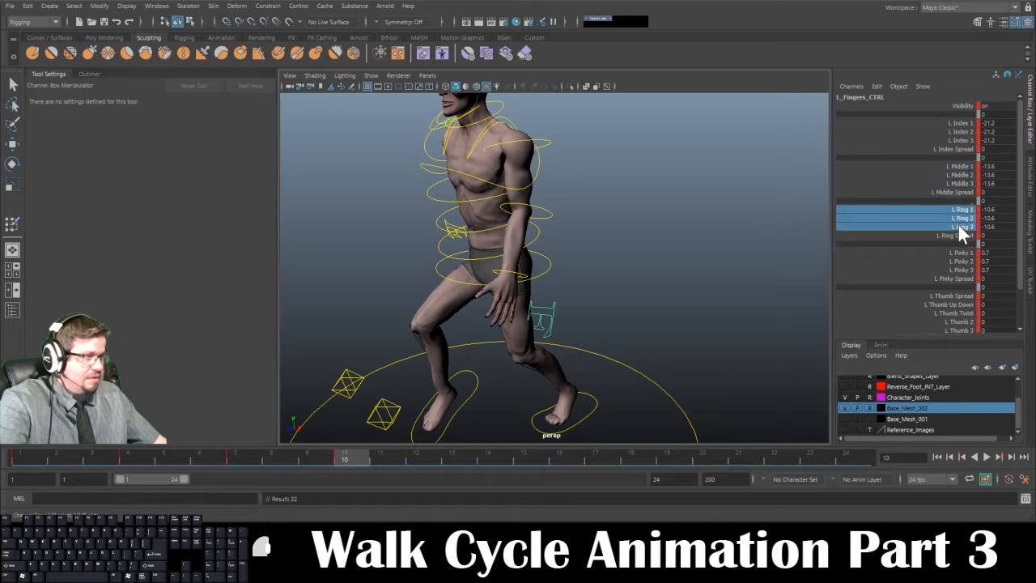
pyautogui.moveTo(712, 267); pyautogui.dragTo(692, 267, button='middle')
pyautogui.click(898, 218)
pyautogui.moveTo(646, 260); pyautogui.dragTo(617, 260, button='middle')
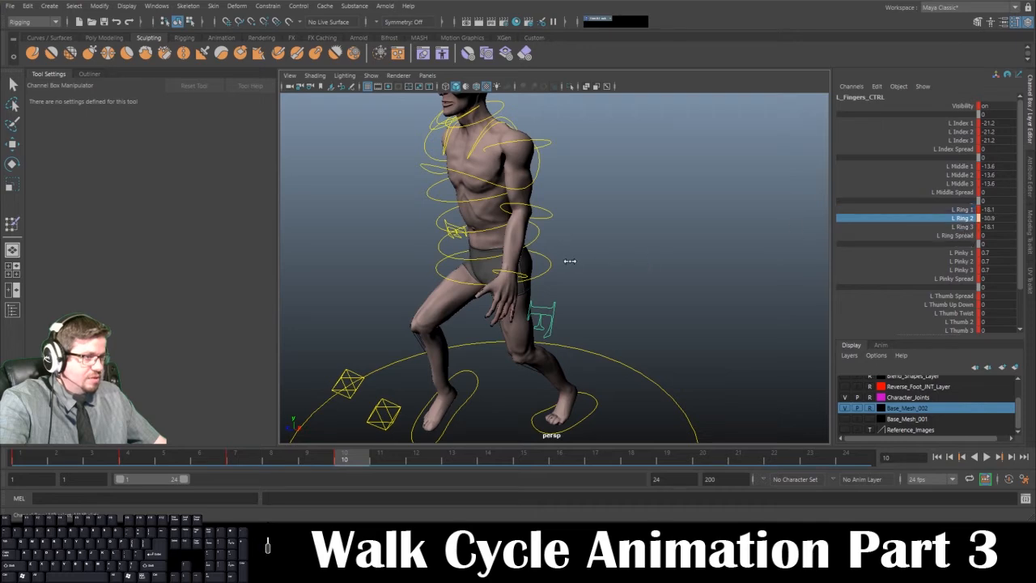
# Set L Pinky 1–3 to -25.6 and key the left finger pose at frame 10.
pyautogui.keyDown('alt'); pyautogui.moveTo(570, 261); pyautogui.dragTo(650, 268); pyautogui.keyUp('alt')
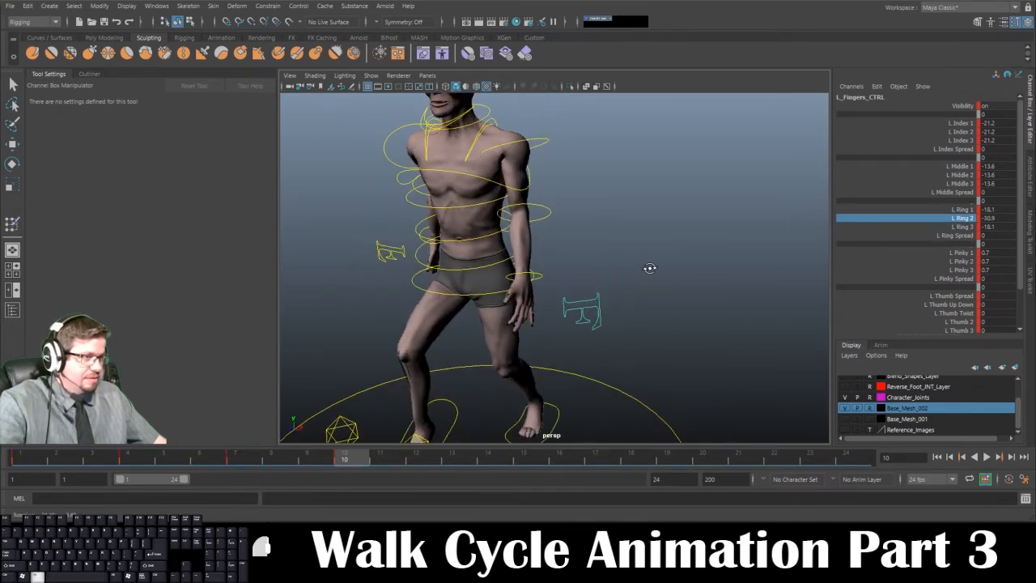
pyautogui.moveTo(963, 253); pyautogui.dragTo(961, 270)
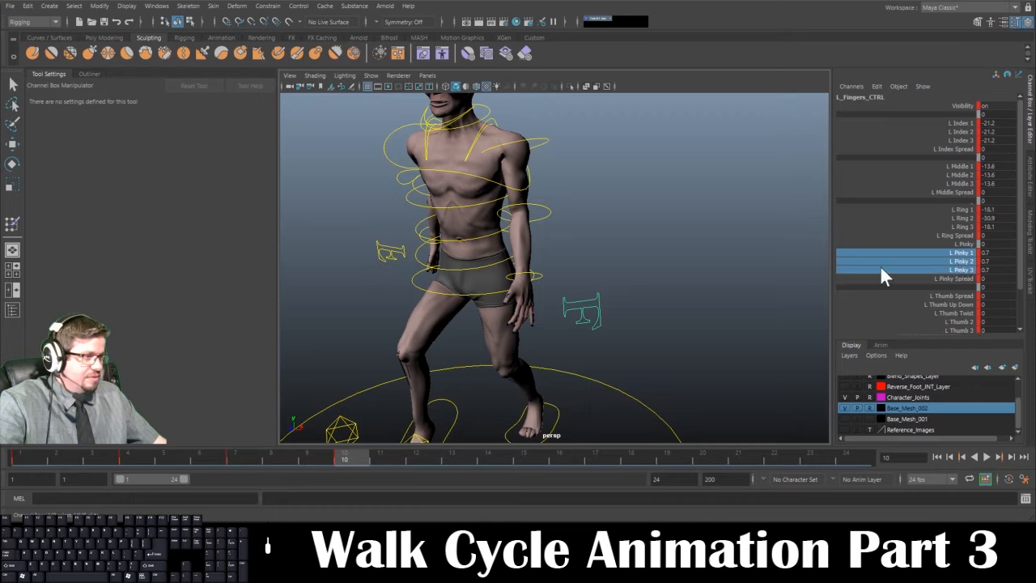
pyautogui.moveTo(674, 268); pyautogui.dragTo(646, 268, button='middle')
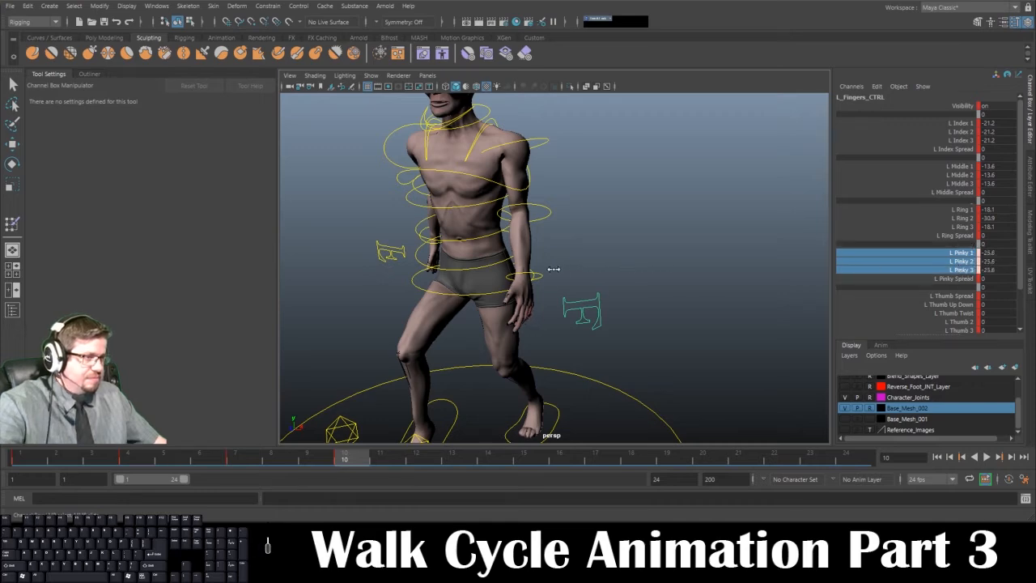
pyautogui.press('s')
# Play the walk cycle from frame 1 to frame 10 to check the left finger motion.
pyautogui.moveTo(350, 459); pyautogui.dragTo(20, 458)
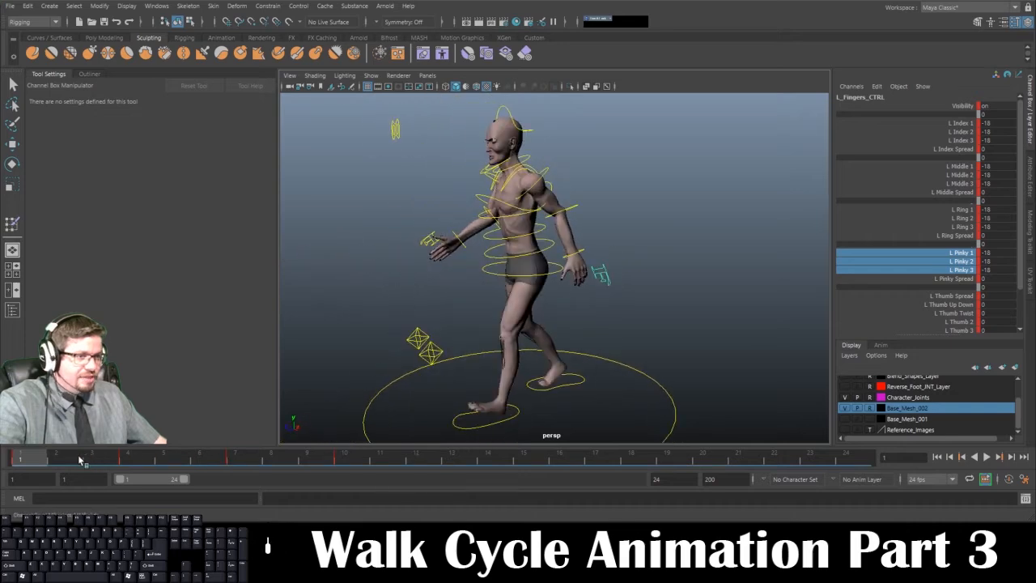
pyautogui.hotkey('alt', 'v')
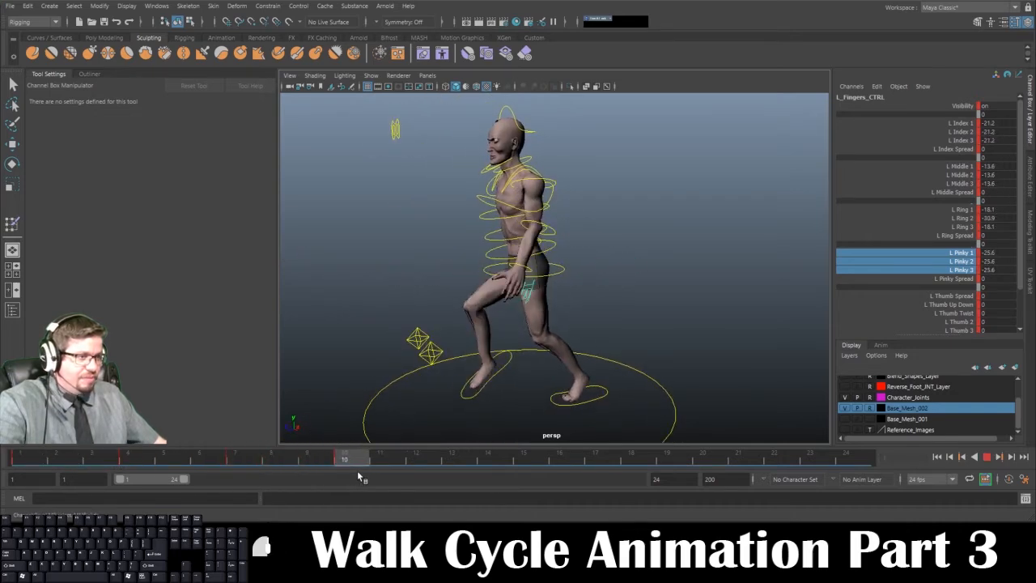
pyautogui.hotkey('alt', 'v')
# Increase the left middle finger curl at frame 10 with L Middle 1 at -36.9, L Middle 2 at -49 and L Middle 3 at -30.4.
pyautogui.scroll(5, 453, 267)
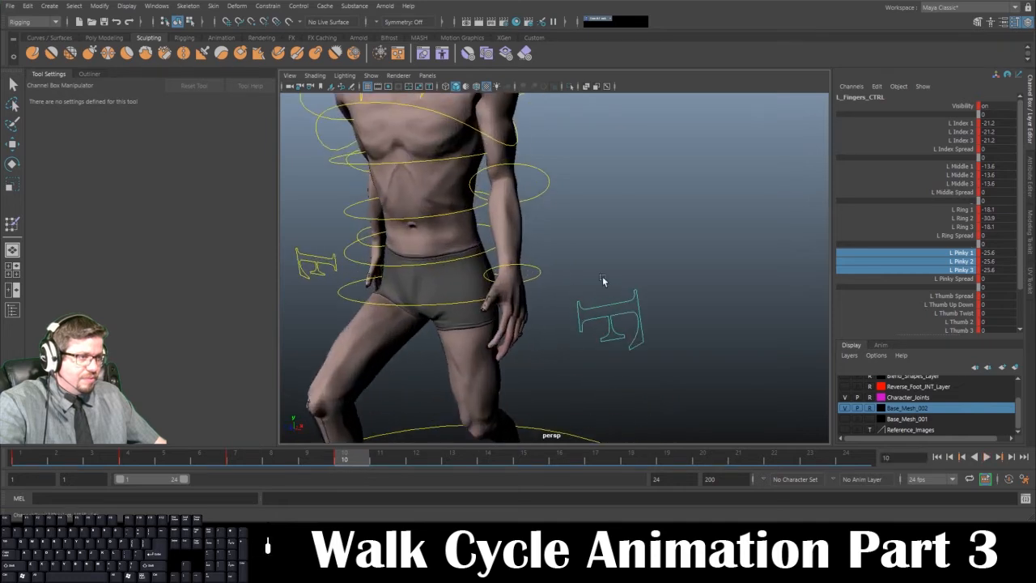
pyautogui.moveTo(965, 166); pyautogui.dragTo(966, 183)
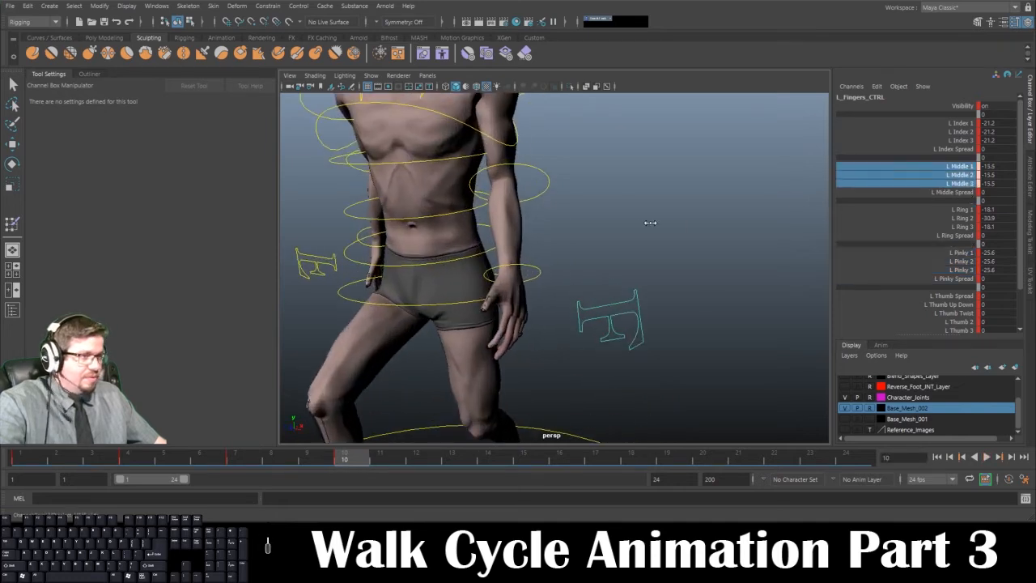
pyautogui.moveTo(650, 224); pyautogui.dragTo(602, 229, button='middle')
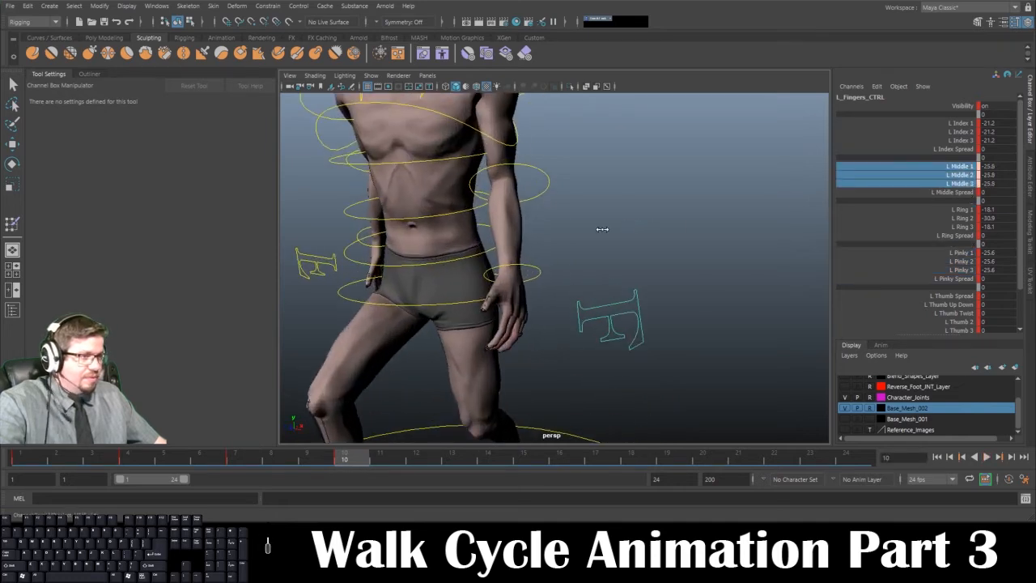
pyautogui.click(958, 175)
pyautogui.scroll(2, 728, 215)
pyautogui.moveTo(729, 215); pyautogui.dragTo(695, 215, button='middle')
pyautogui.click(958, 166)
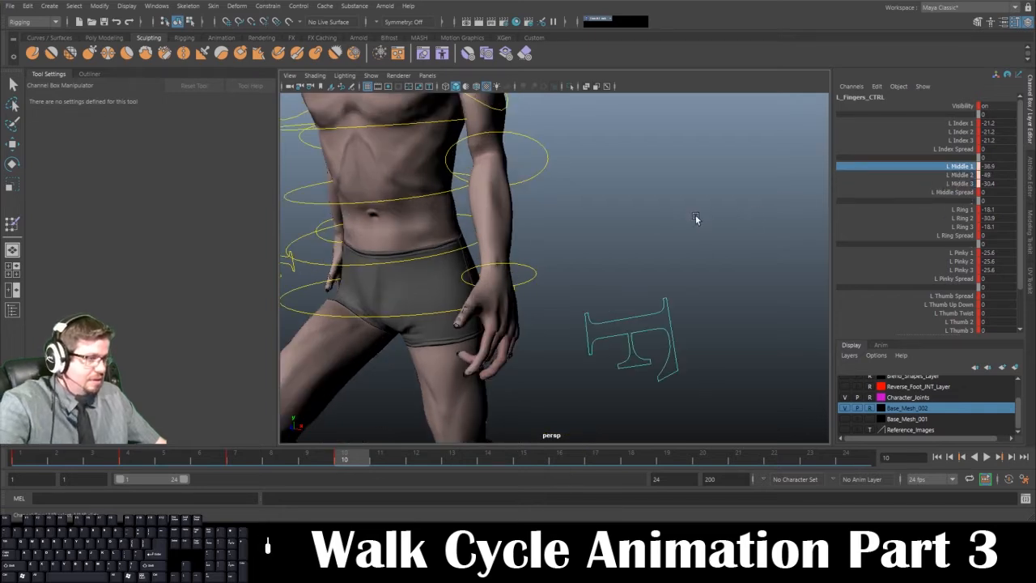
# Set L Index 1 to -48.9 and L Ring 1 to -27.2, and key the left finger pose at frame 10.
pyautogui.click(959, 123)
pyautogui.moveTo(688, 209); pyautogui.dragTo(542, 215, button='middle')
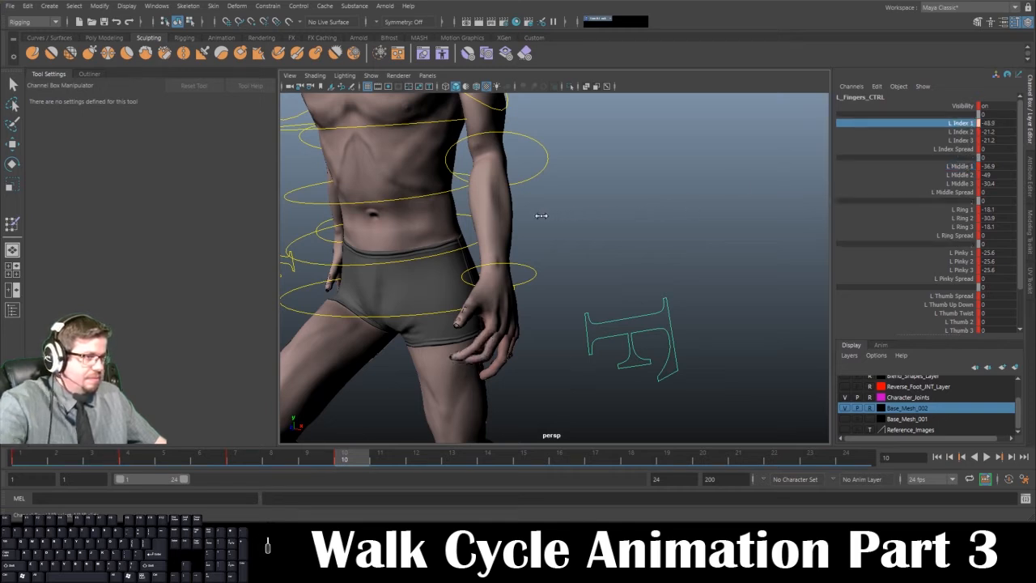
pyautogui.click(962, 209)
pyautogui.moveTo(672, 241); pyautogui.dragTo(641, 241, button='middle')
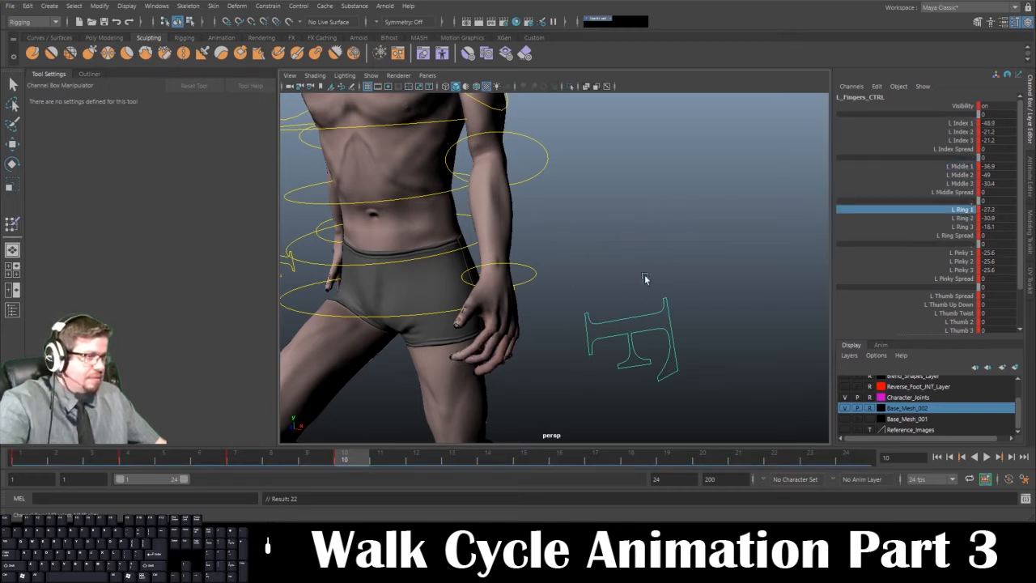
# At frame 13, curl the left index finger with L Index 1 at -84.4 and L Index 2 and 3 at -56.7.
pyautogui.keyDown('alt'); pyautogui.moveTo(646, 279); pyautogui.dragTo(530, 261, button='right'); pyautogui.keyUp('alt')
pyautogui.keyDown('alt'); pyautogui.moveTo(530, 261); pyautogui.dragTo(550, 212); pyautogui.keyUp('alt')
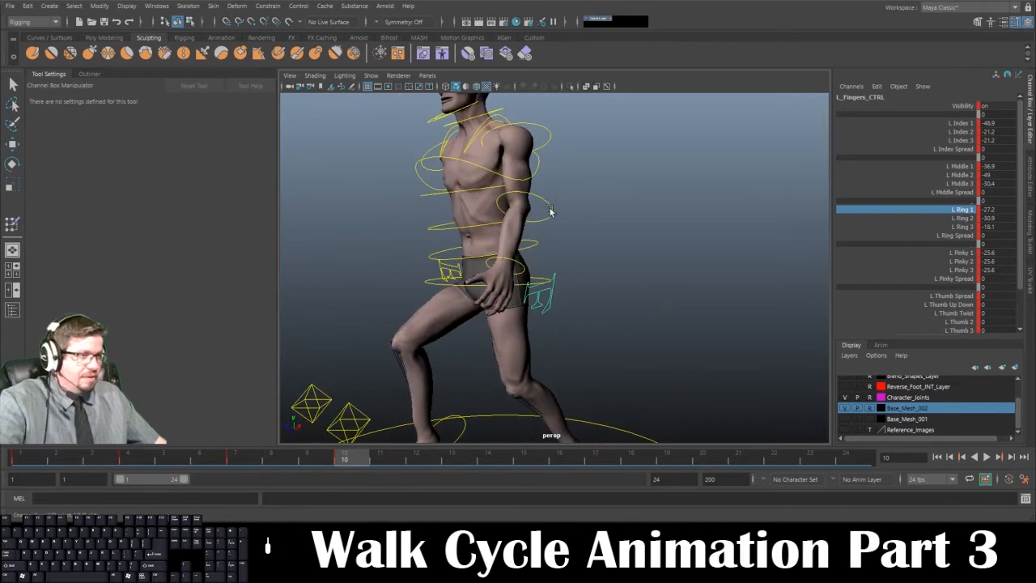
pyautogui.hotkey('alt', 'v')
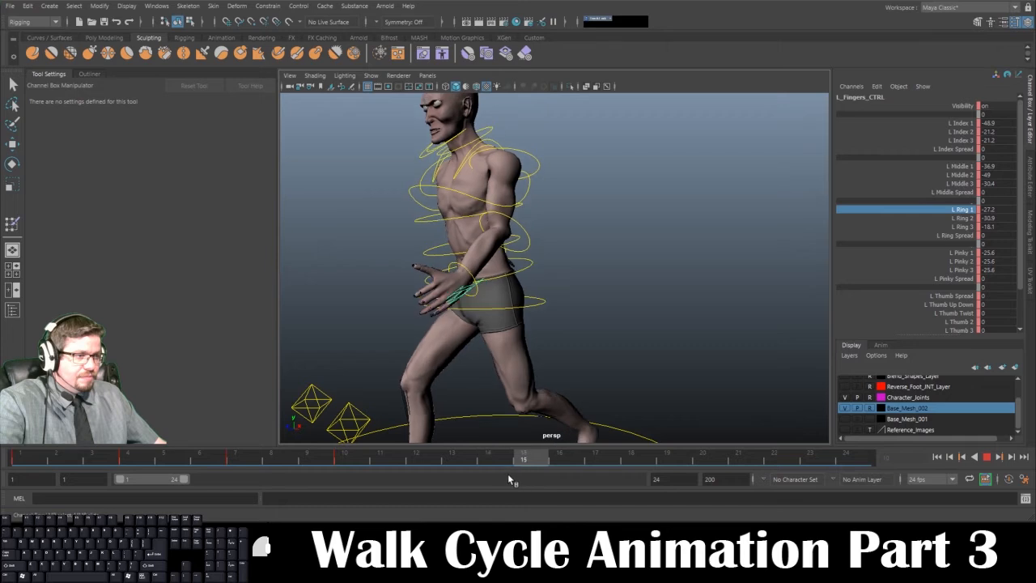
pyautogui.hotkey('alt', 'v')
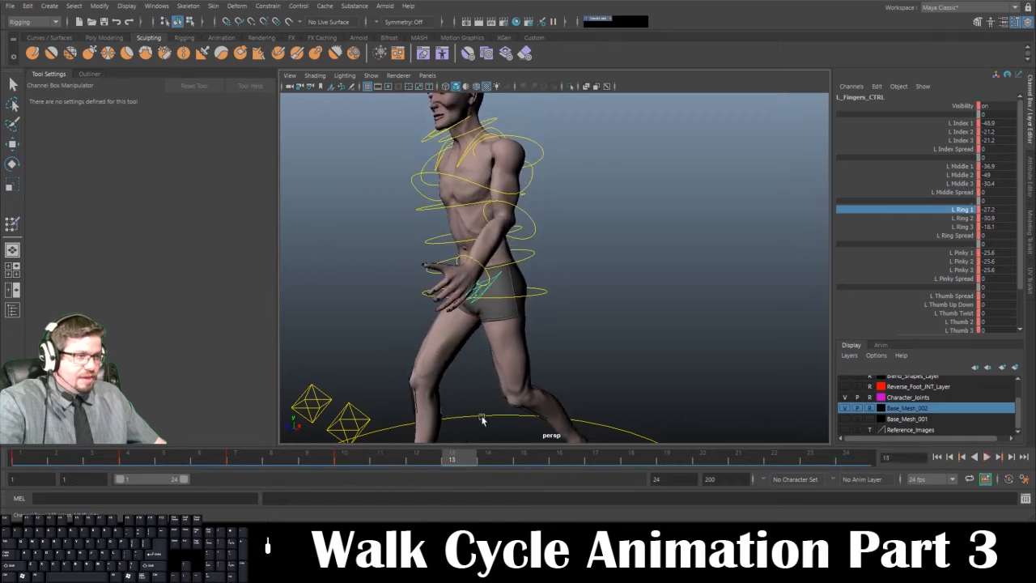
pyautogui.keyDown('alt'); pyautogui.moveTo(661, 310); pyautogui.dragTo(781, 302); pyautogui.keyUp('alt')
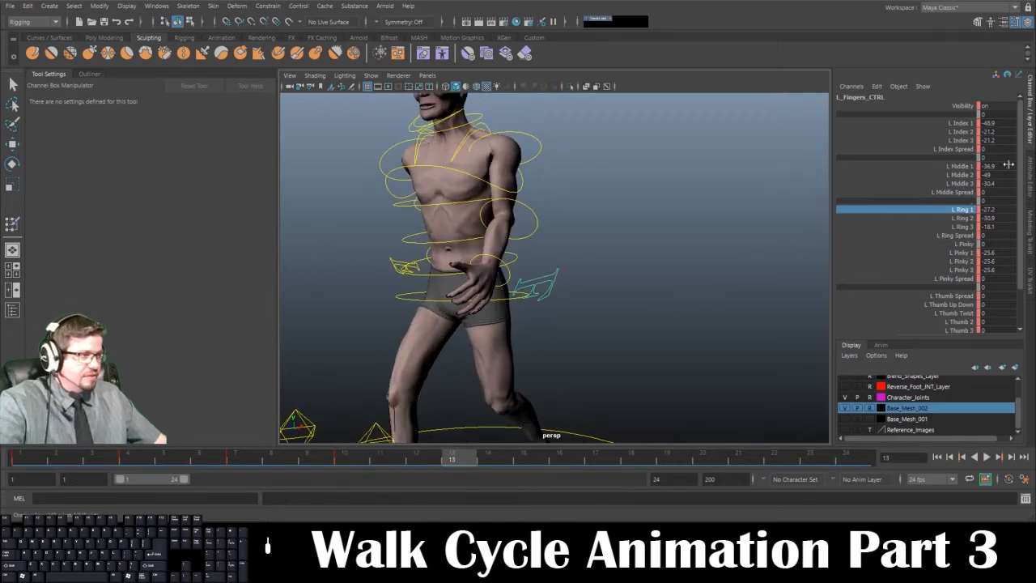
pyautogui.keyDown('alt'); pyautogui.moveTo(509, 298); pyautogui.dragTo(518, 314); pyautogui.keyUp('alt')
pyautogui.moveTo(968, 122); pyautogui.dragTo(963, 140)
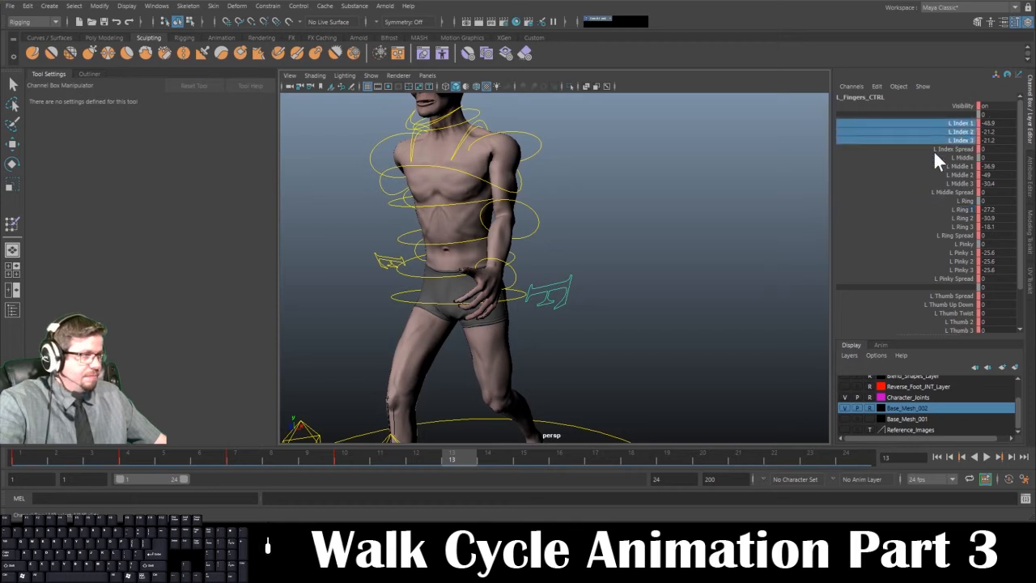
pyautogui.moveTo(657, 232); pyautogui.dragTo(622, 235, button='middle')
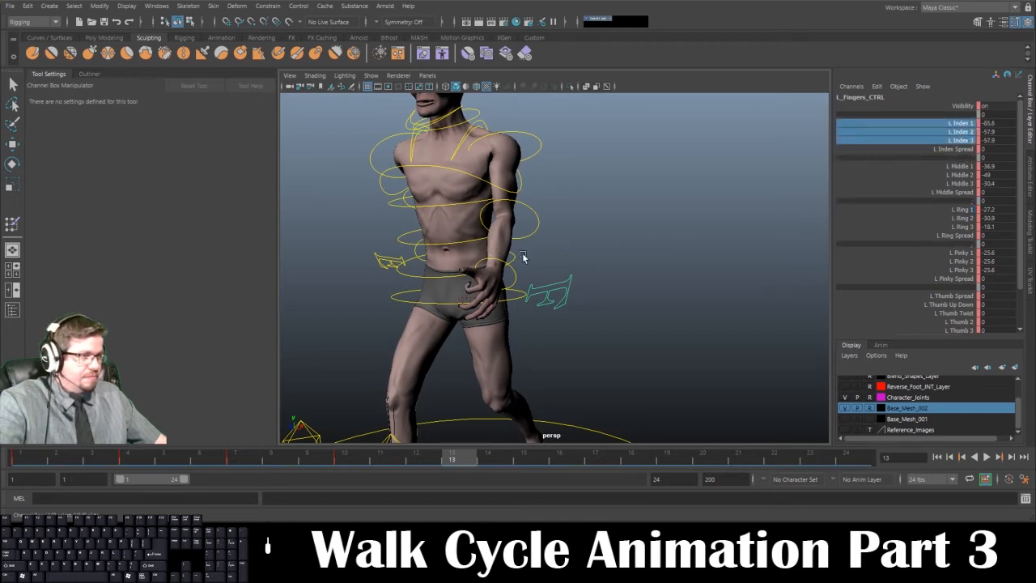
pyautogui.hotkey('ctrl', 'z')
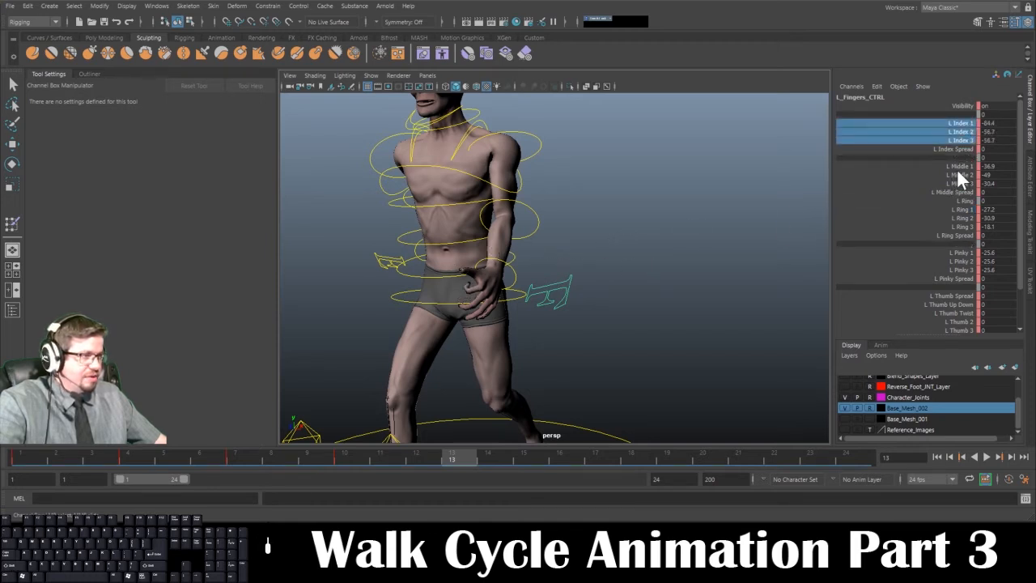
# Set L Middle 1–3 to -68.6, -80.7 and -62.1, and L Ring 1–3 to -63.5, -67.2 and -54.4 at frame 13.
pyautogui.moveTo(957, 168); pyautogui.dragTo(957, 183)
pyautogui.moveTo(743, 240); pyautogui.dragTo(550, 261, button='middle')
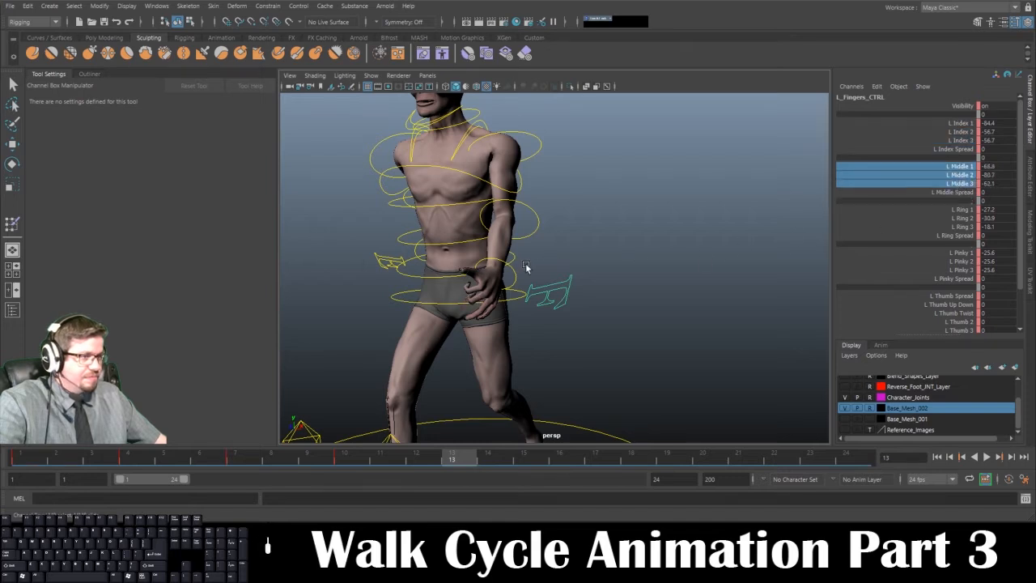
pyautogui.click(960, 210)
pyautogui.moveTo(959, 227); pyautogui.dragTo(963, 210)
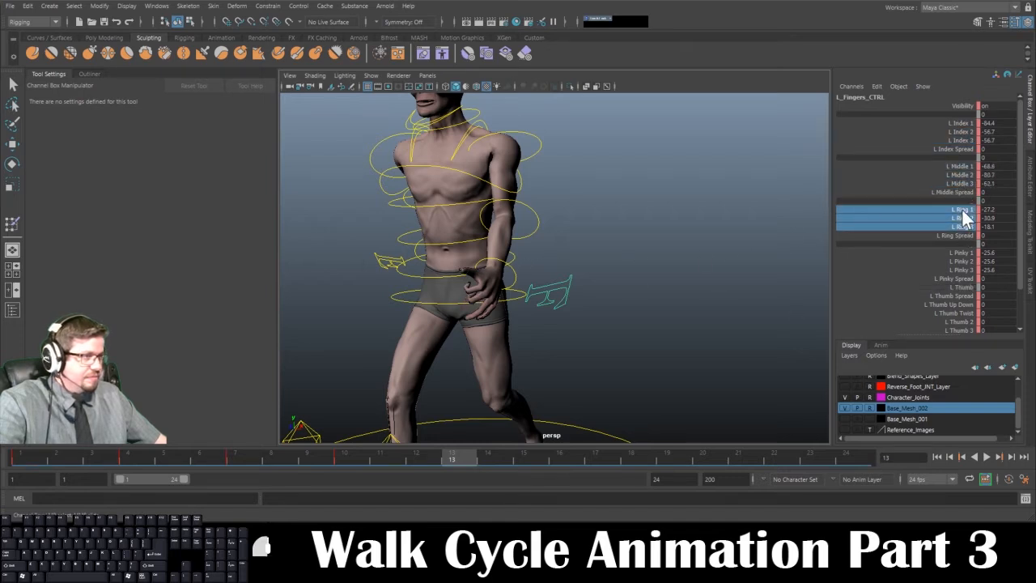
pyautogui.moveTo(646, 245); pyautogui.dragTo(502, 254, button='middle')
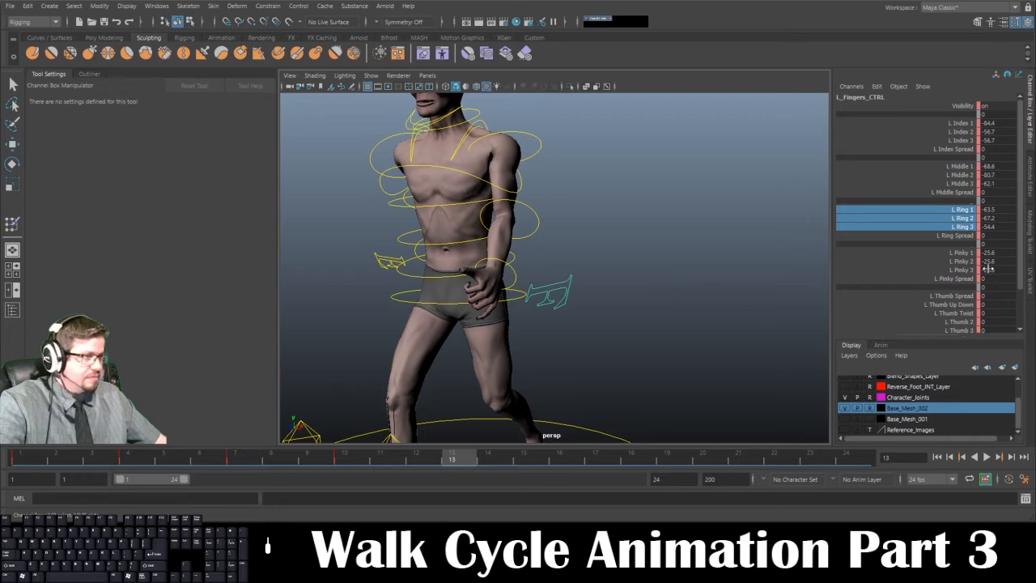
# Set L Pinky 1–3 to -52.9 and key the left finger pose at frame 13.
pyautogui.moveTo(960, 252); pyautogui.dragTo(958, 271)
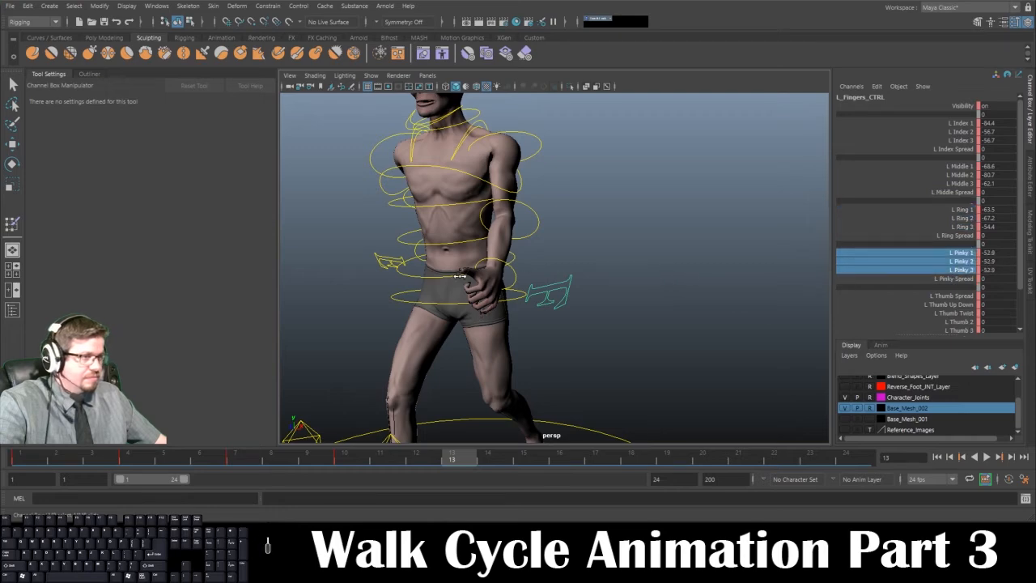
pyautogui.press('s')
pyautogui.keyDown('alt'); pyautogui.moveTo(591, 313); pyautogui.dragTo(631, 312); pyautogui.keyUp('alt')
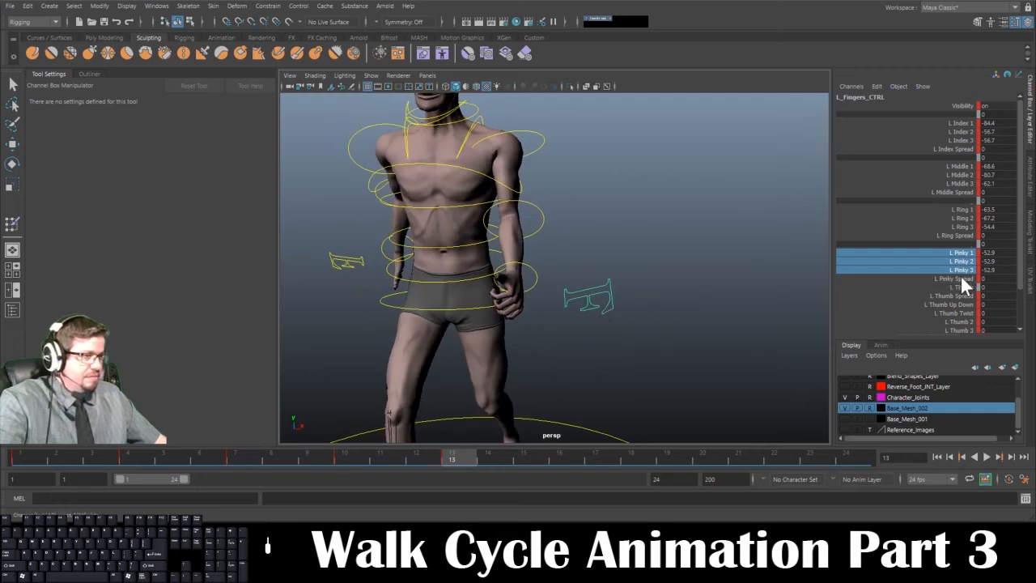
pyautogui.keyDown('alt'); pyautogui.moveTo(777, 284); pyautogui.dragTo(721, 288); pyautogui.keyUp('alt')
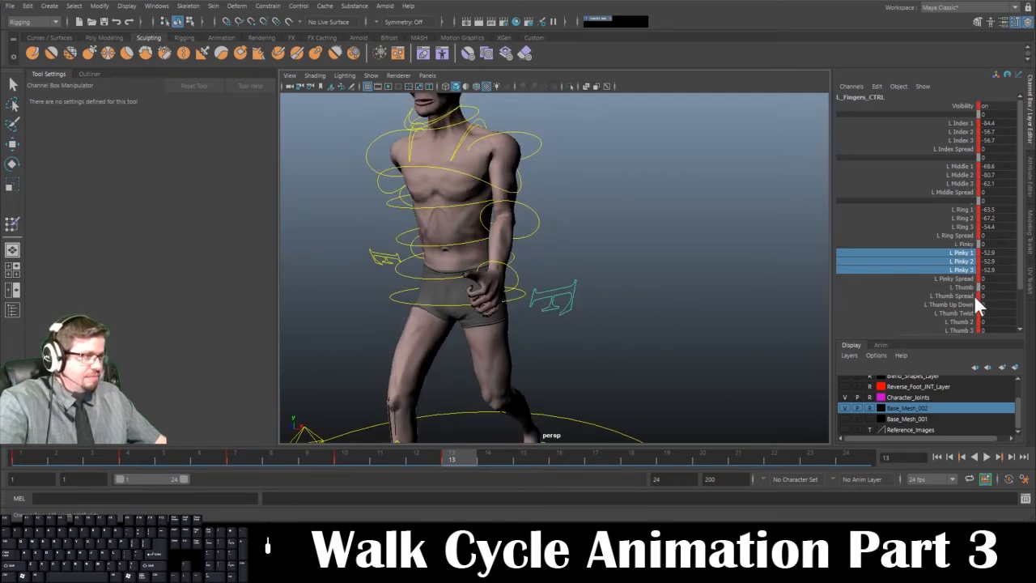
# Set L Index Spread to 4.5 and L Middle Spread to -4.2 at frame 13.
pyautogui.keyDown('alt'); pyautogui.moveTo(732, 242); pyautogui.dragTo(526, 232); pyautogui.keyUp('alt')
pyautogui.keyDown('alt'); pyautogui.moveTo(526, 232); pyautogui.dragTo(663, 284, button='right'); pyautogui.keyUp('alt')
pyautogui.keyDown('alt'); pyautogui.moveTo(664, 303); pyautogui.dragTo(582, 314); pyautogui.keyUp('alt')
pyautogui.keyDown('alt'); pyautogui.moveTo(599, 312); pyautogui.dragTo(821, 312, button='middle'); pyautogui.keyUp('alt')
pyautogui.keyDown('alt'); pyautogui.moveTo(821, 312); pyautogui.dragTo(805, 314); pyautogui.keyUp('alt')
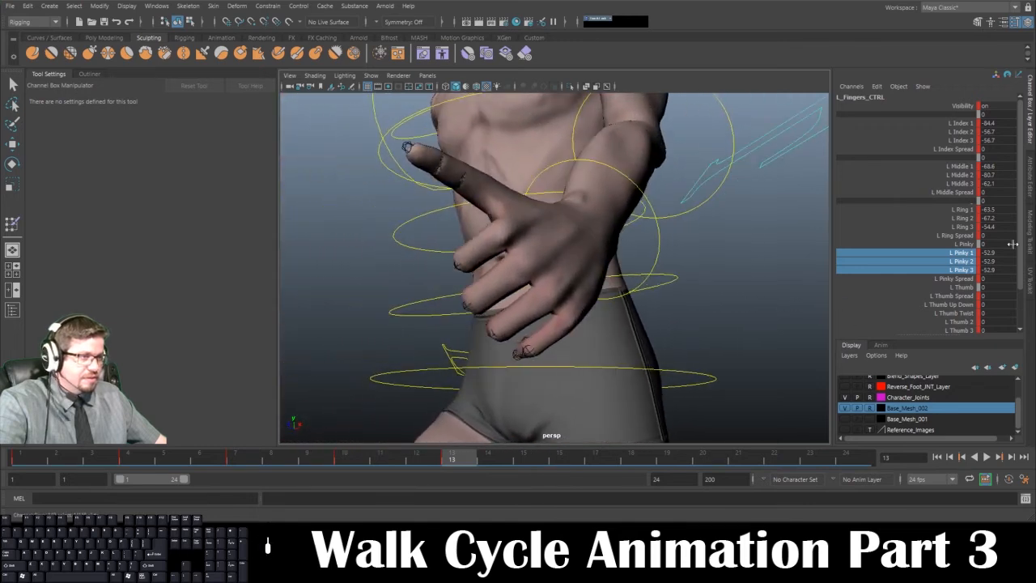
pyautogui.click(958, 149)
pyautogui.moveTo(959, 148); pyautogui.dragTo(967, 157, button='middle')
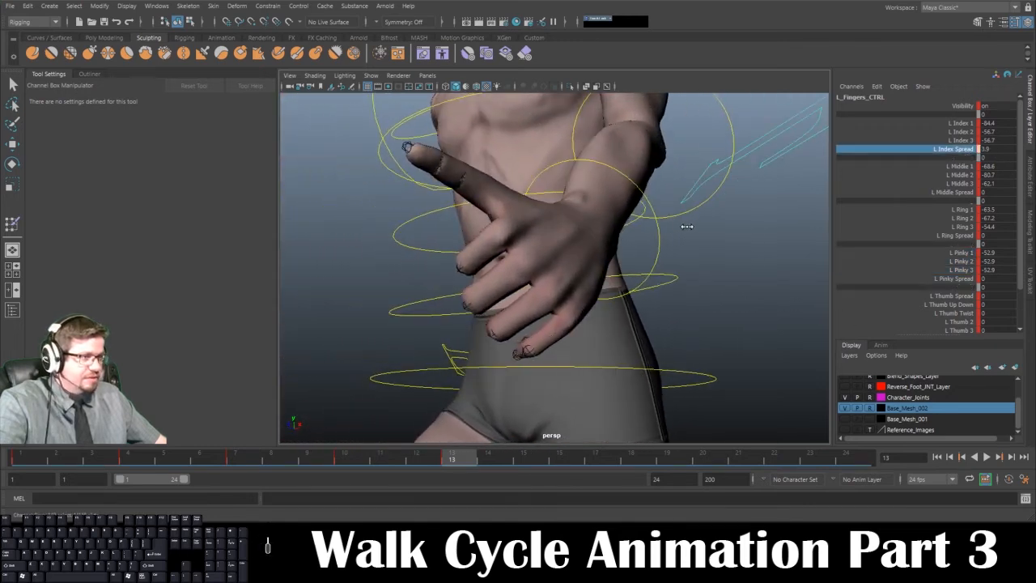
pyautogui.click(958, 192)
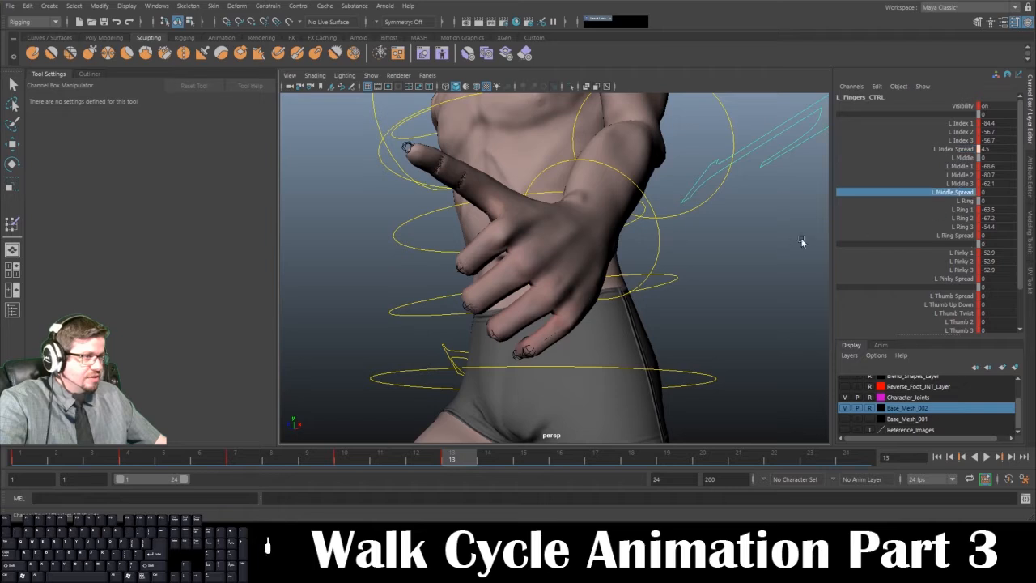
pyautogui.moveTo(800, 237); pyautogui.dragTo(659, 256, button='middle')
# Set L Ring Spread to -6.4 and L Pinky Spread to -9.8, and key the finger spreads at frame 13.
pyautogui.click(962, 238)
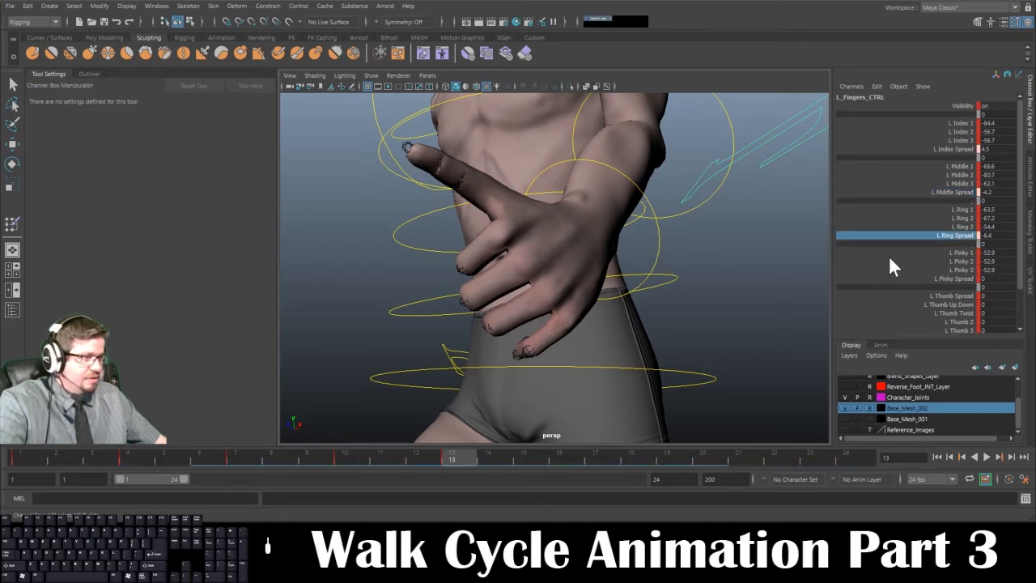
pyautogui.click(963, 279)
pyautogui.moveTo(743, 280); pyautogui.dragTo(654, 281, button='middle')
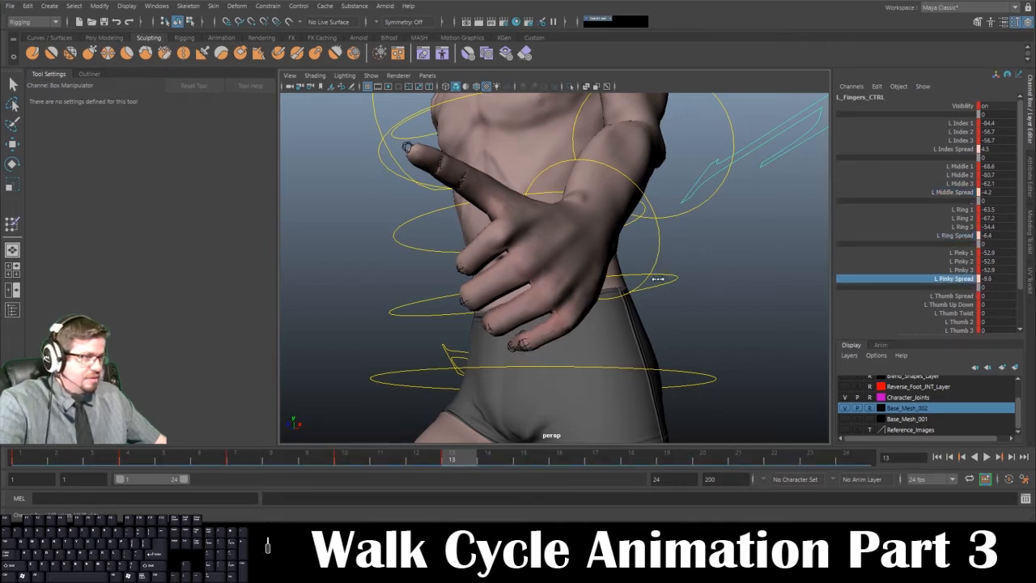
# Pose the left thumb at frame 13 with L Thumb Spread at 23.8, L Thumb Up Down at -15.1 and L Thumb Twist at -21.2.
pyautogui.keyDown('alt'); pyautogui.moveTo(694, 278); pyautogui.dragTo(577, 280); pyautogui.keyUp('alt')
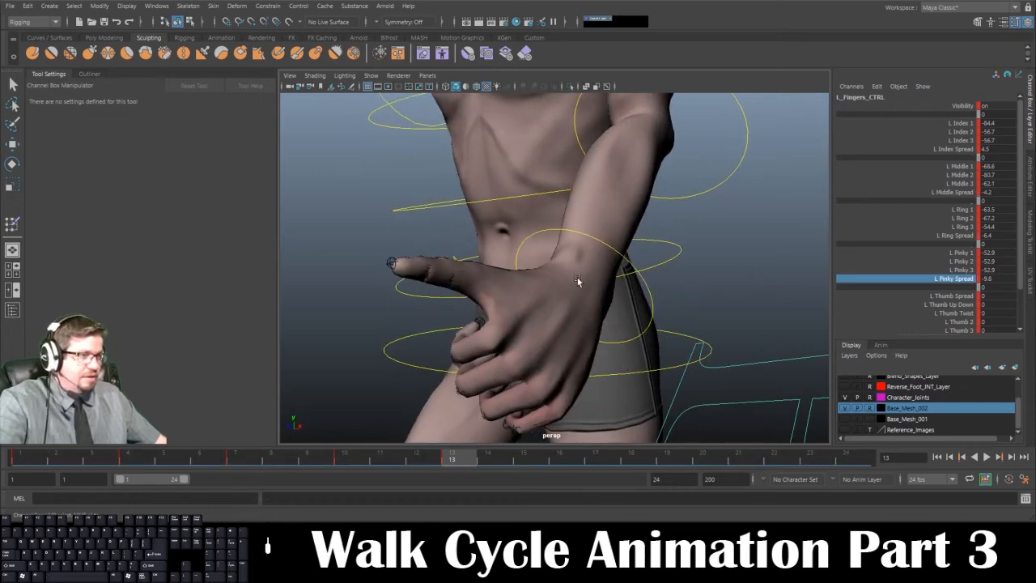
pyautogui.click(959, 296)
pyautogui.moveTo(639, 297); pyautogui.dragTo(855, 289, button='middle')
pyautogui.click(948, 304)
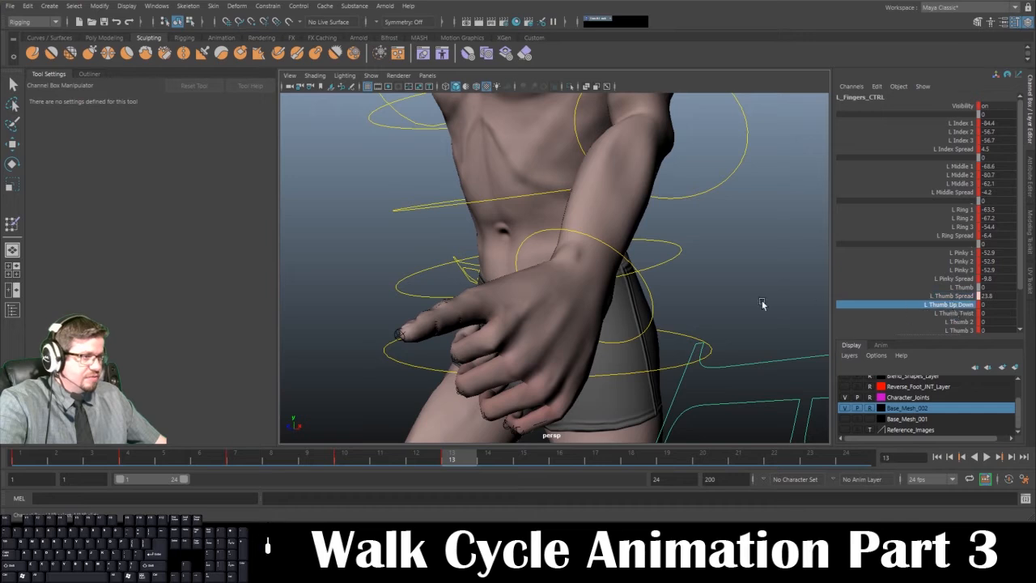
pyautogui.moveTo(763, 304); pyautogui.dragTo(678, 302, button='middle')
pyautogui.click(963, 314)
pyautogui.moveTo(904, 324); pyautogui.dragTo(597, 314, button='middle')
# Set L Thumb 2 to 20.7, L Thumb 3 to 27.9 and L Thumb Spread to 19.7, and key the thumb pose at frame 13.
pyautogui.moveTo(686, 304); pyautogui.dragTo(800, 308, button='middle')
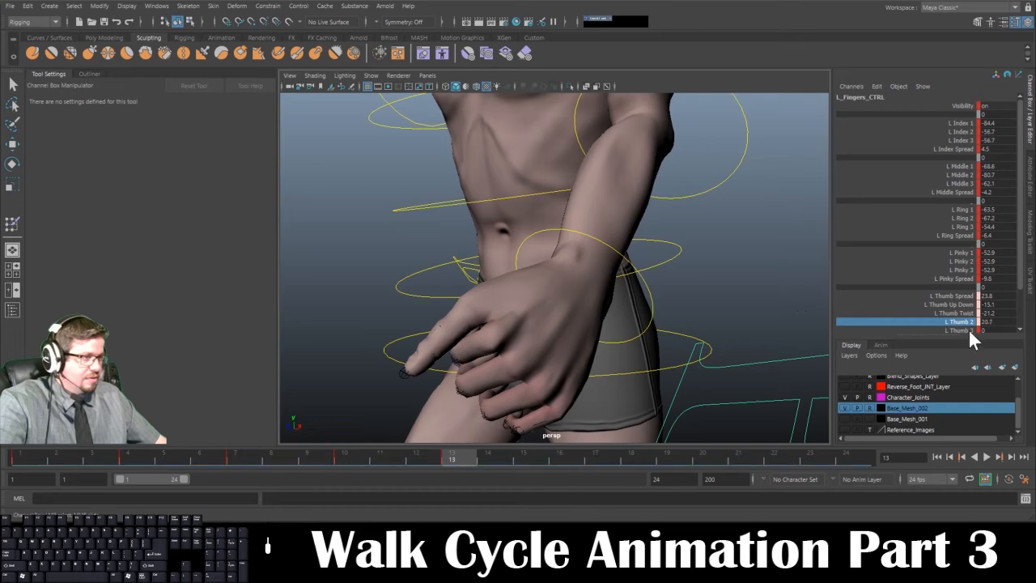
pyautogui.click(959, 330)
pyautogui.moveTo(688, 296); pyautogui.dragTo(793, 296, button='middle')
pyautogui.keyDown('alt'); pyautogui.moveTo(793, 296); pyautogui.dragTo(615, 283); pyautogui.keyUp('alt')
pyautogui.click(956, 294)
pyautogui.moveTo(720, 295); pyautogui.dragTo(705, 294, button='middle')
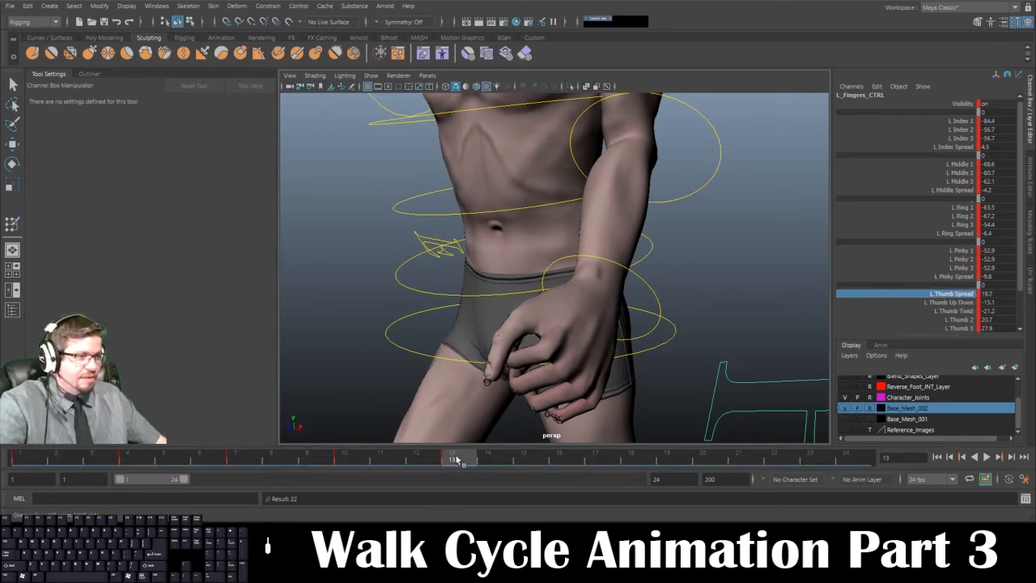
# Play the full walk cycle from frame 1 to review the left finger and thumb motion.
pyautogui.moveTo(460, 462); pyautogui.dragTo(58, 461)
pyautogui.scroll(-8, 514, 370)
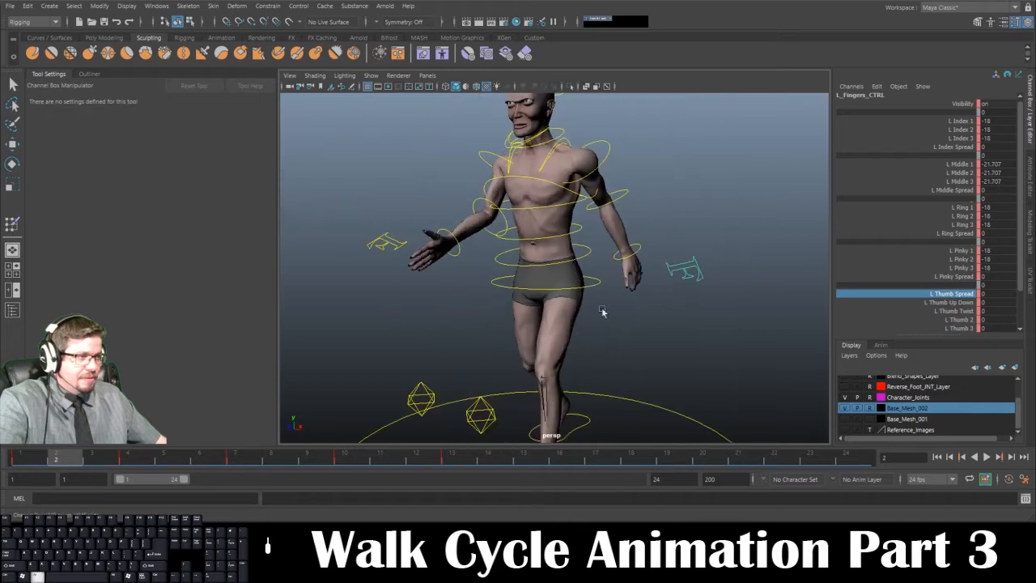
pyautogui.keyDown('alt'); pyautogui.moveTo(601, 312); pyautogui.dragTo(568, 329); pyautogui.keyUp('alt')
pyautogui.scroll(-1, 607, 343)
pyautogui.moveTo(608, 335)
pyautogui.keyDown('alt'); pyautogui.mouseDown(button='middle')
pyautogui.moveTo(610, 349)
pyautogui.moveTo(611, 317)
pyautogui.mouseUp(button='middle'); pyautogui.keyUp('alt')
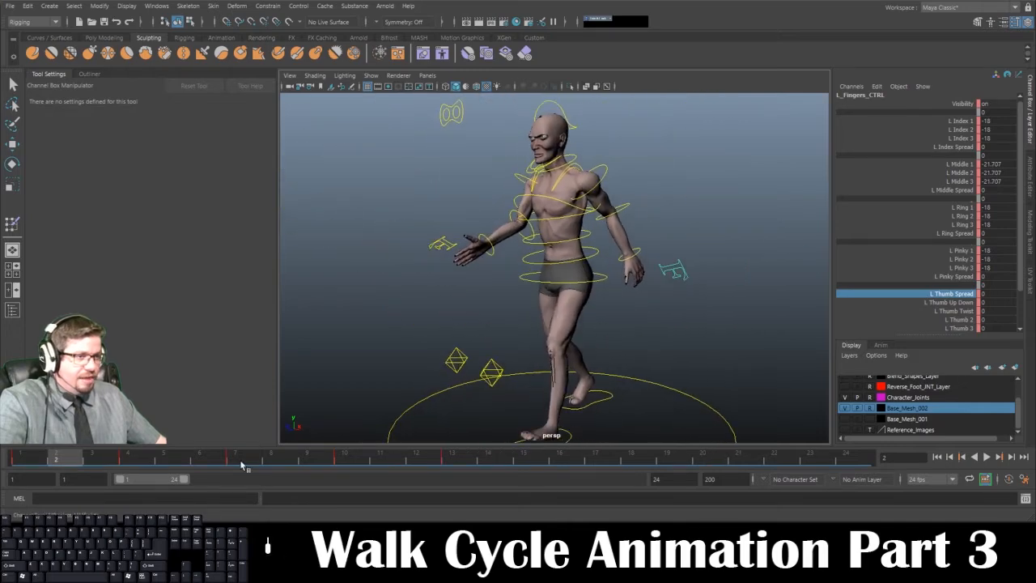
pyautogui.click(32, 460)
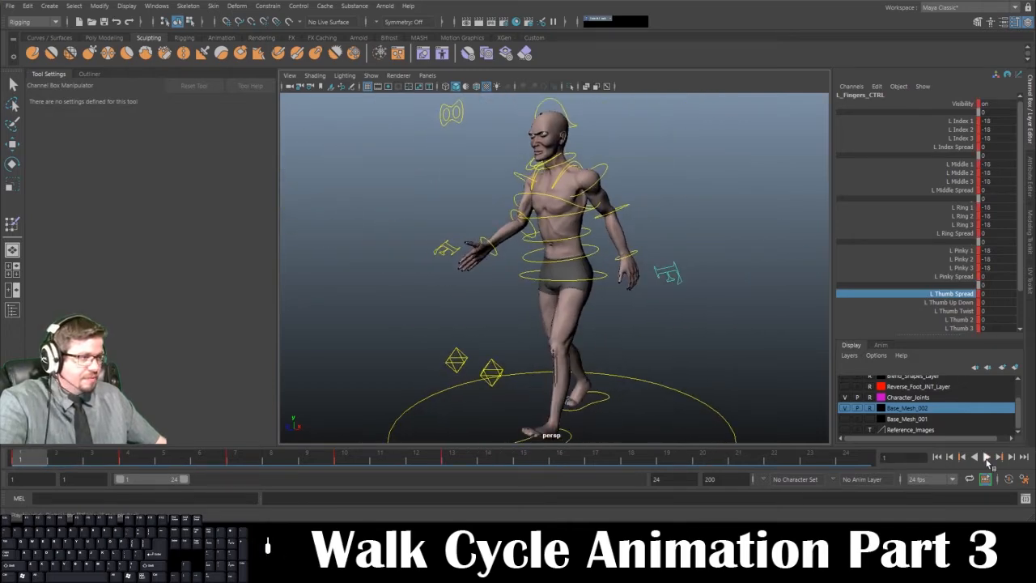
pyautogui.click(987, 457)
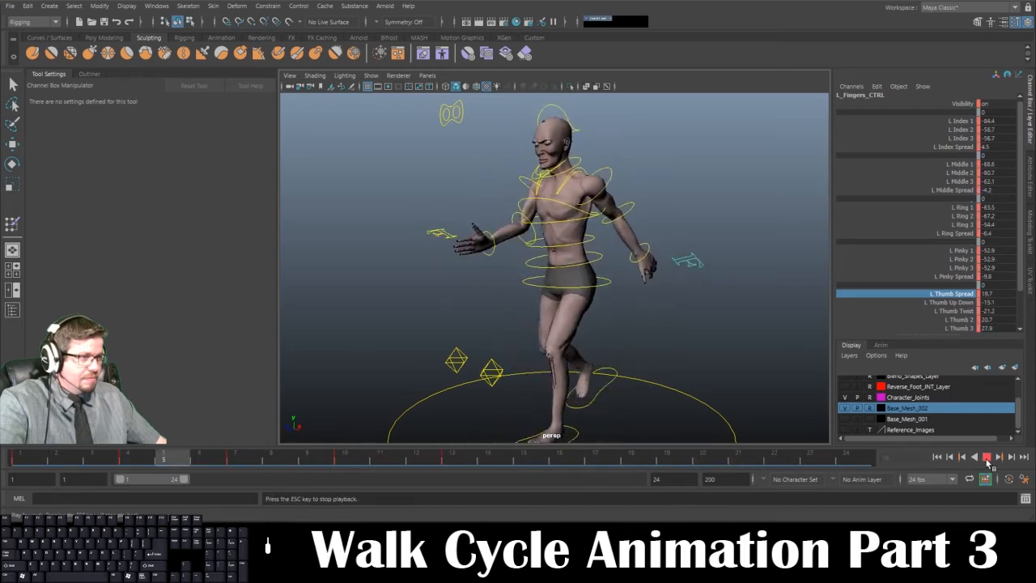
pyautogui.click(987, 457)
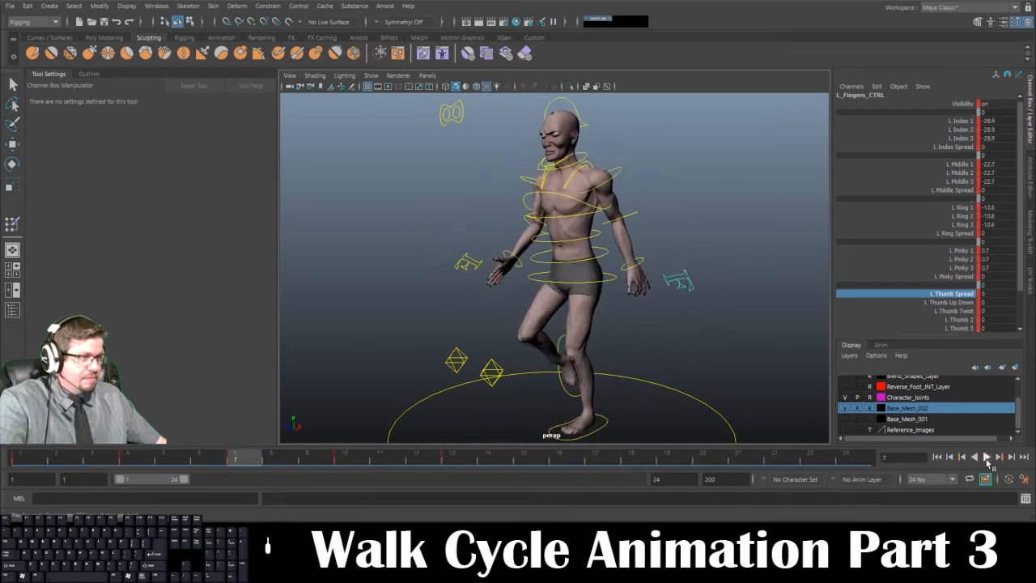
# At frame 19, set L Pinky 1, 2 and 3 to -18.2 and key the left fingers control.
pyautogui.moveTo(252, 457); pyautogui.dragTo(667, 458)
pyautogui.keyDown('alt'); pyautogui.moveTo(668, 340); pyautogui.dragTo(637, 279); pyautogui.keyUp('alt')
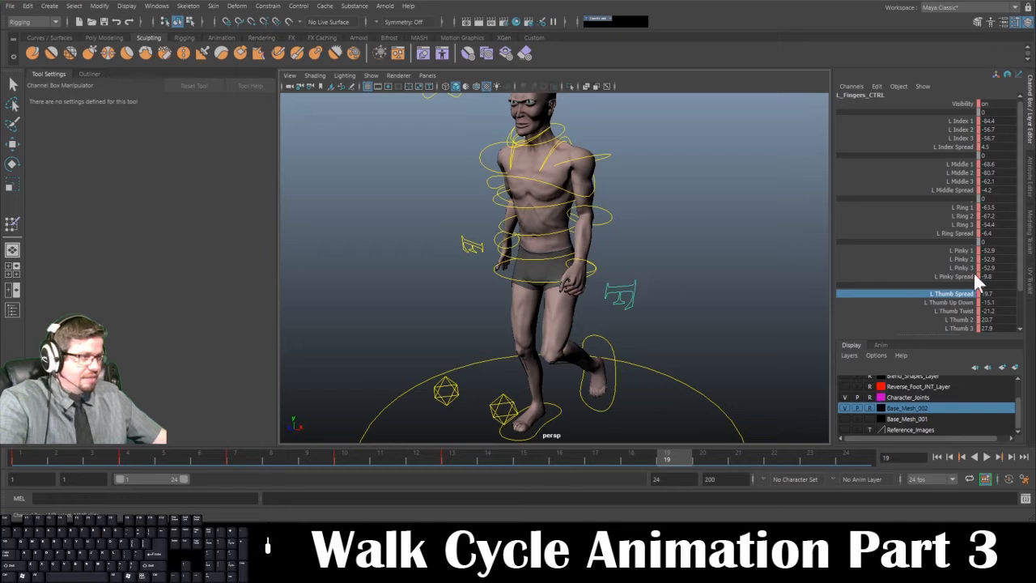
pyautogui.moveTo(964, 252); pyautogui.dragTo(967, 269)
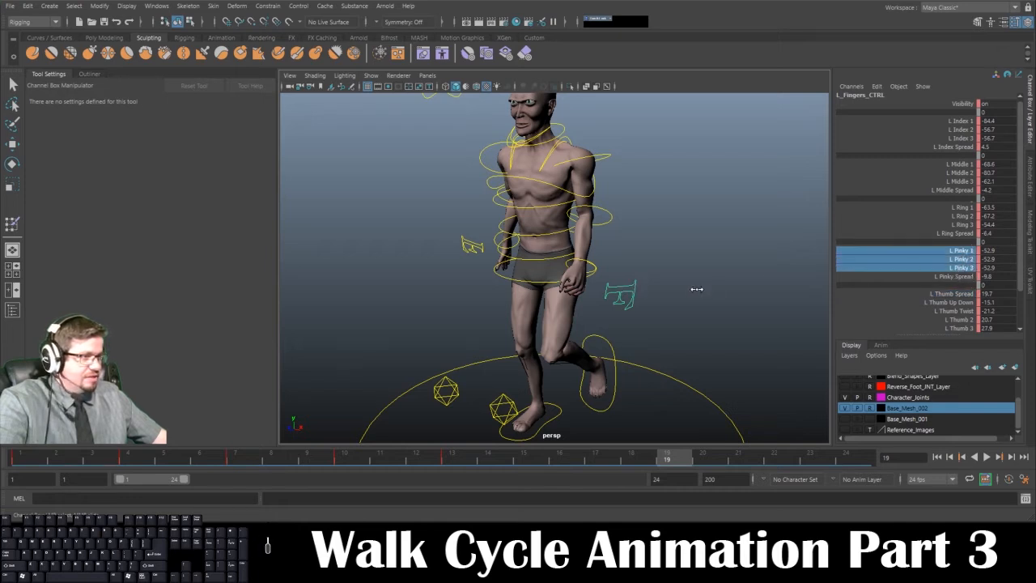
pyautogui.moveTo(898, 274); pyautogui.dragTo(904, 270, button='middle')
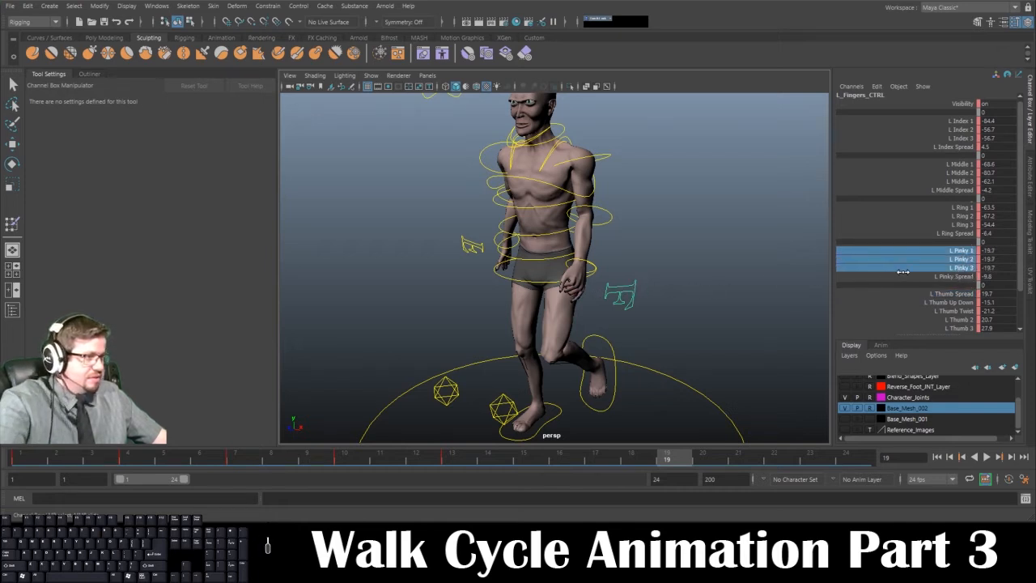
pyautogui.press('s')
# Pose the left thumb at frame 19 with L Thumb Spread at 14.5, L Thumb Up Down at -29.3 and L Thumb Twist at -29.4.
pyautogui.click(960, 292)
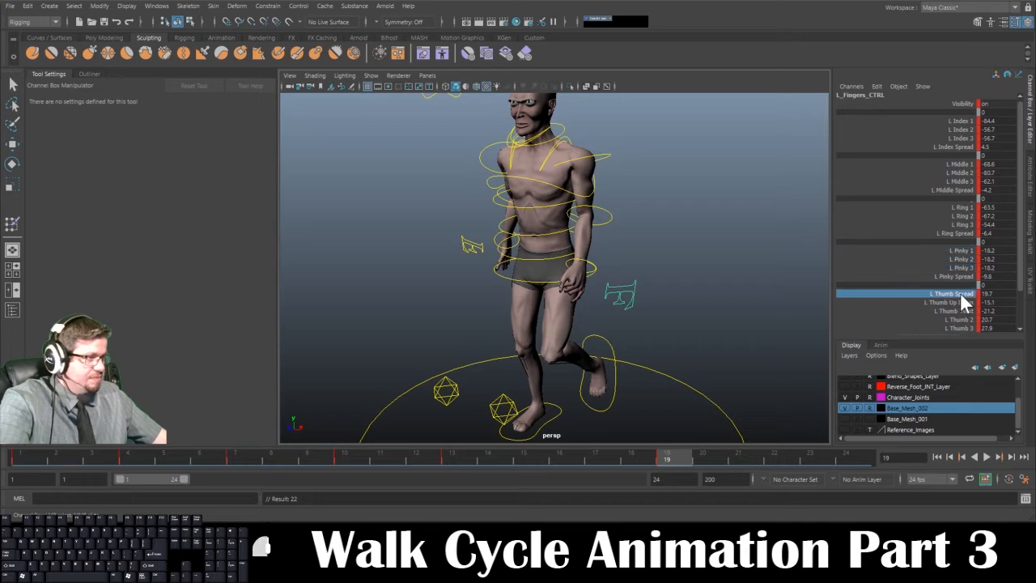
pyautogui.moveTo(777, 305); pyautogui.dragTo(714, 304, button='middle')
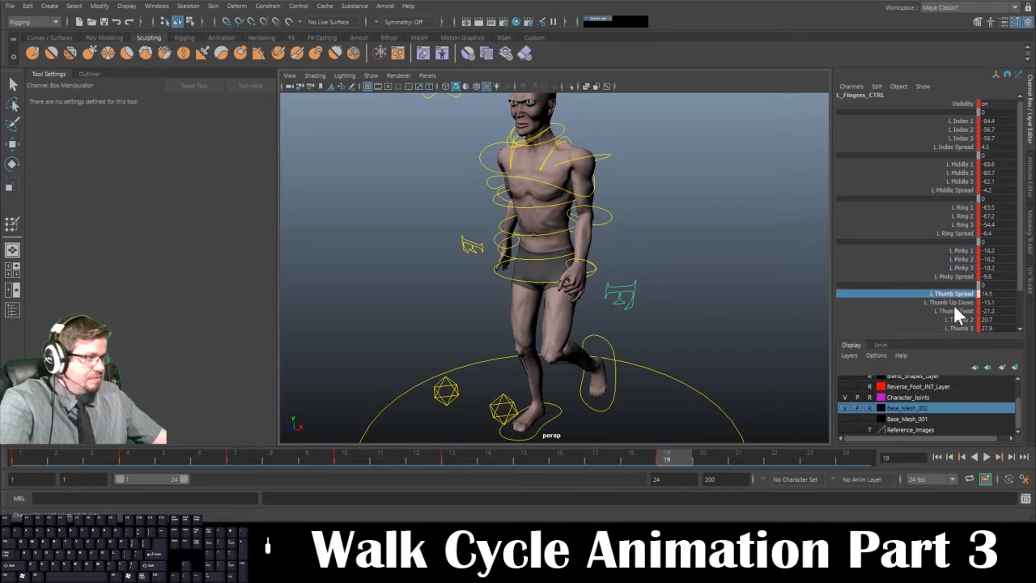
pyautogui.press('s')
pyautogui.click(932, 303)
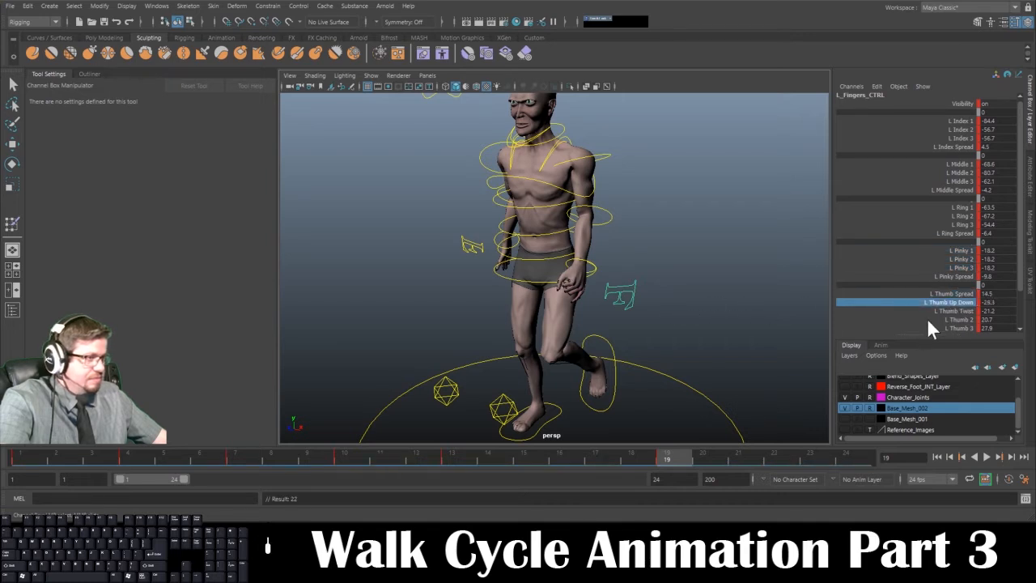
pyautogui.click(955, 311)
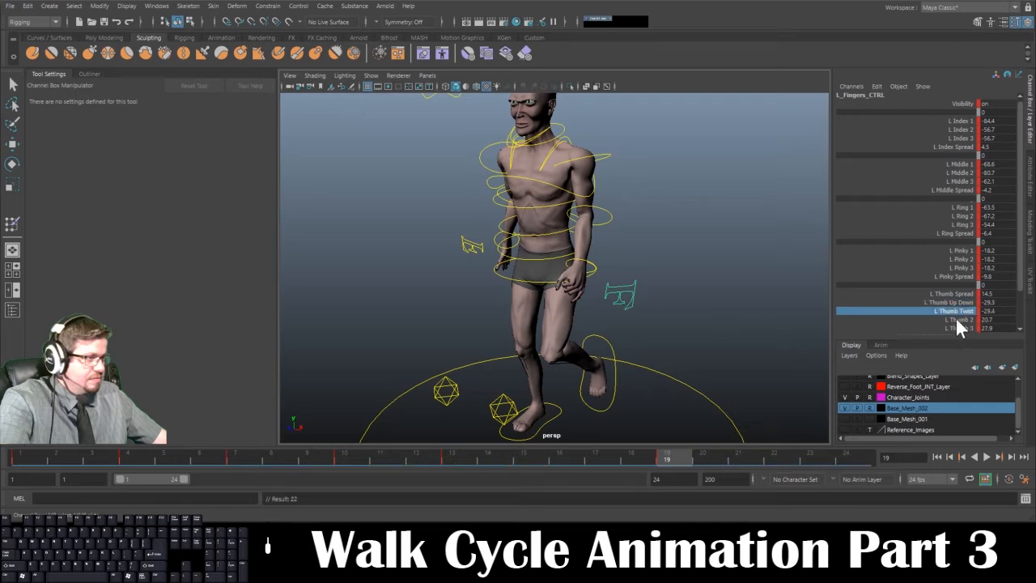
# Set L Thumb 2 to 13.6 and L Thumb 3 to 26.7, and key the thumb pose at frame 19.
pyautogui.click(955, 319)
pyautogui.moveTo(765, 328); pyautogui.dragTo(729, 328, button='middle')
pyautogui.press('s')
pyautogui.click(837, 328)
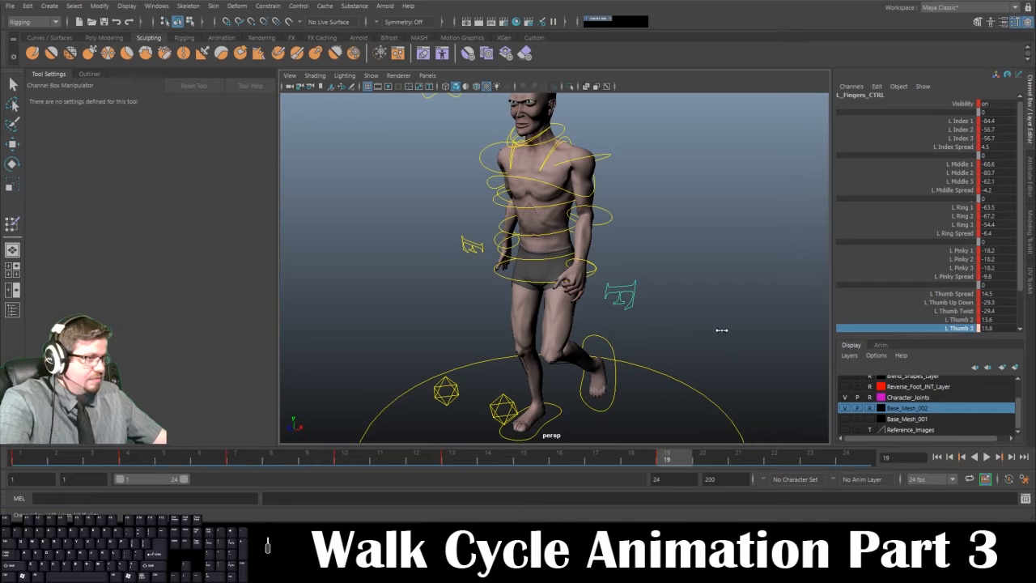
# Relax the left index finger at frame 19 with L Index 1 at -54.2 and L Index 2 and 3 at -26.5.
pyautogui.moveTo(960, 121); pyautogui.dragTo(954, 129)
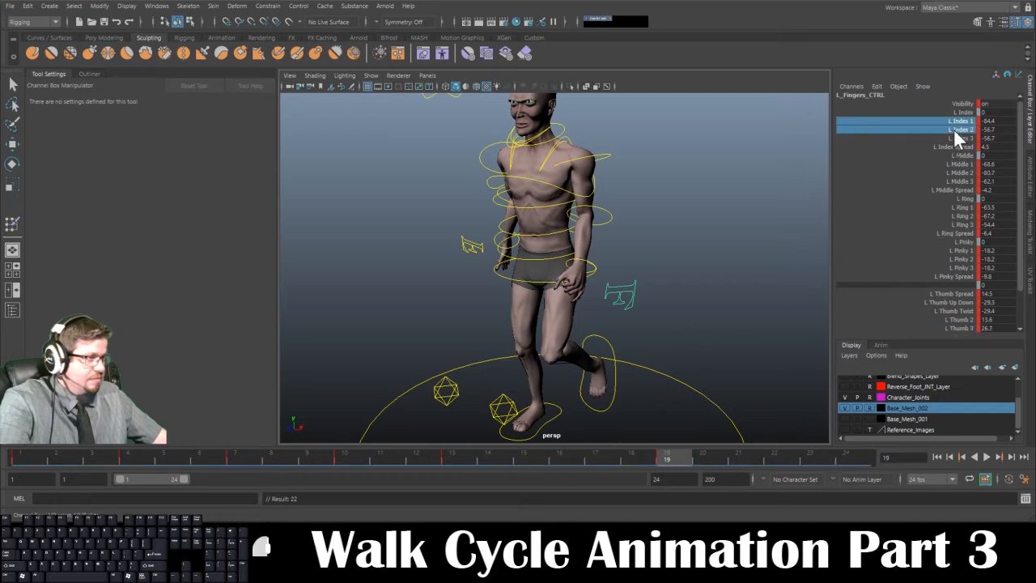
pyautogui.click(962, 124)
pyautogui.click(959, 133)
pyautogui.moveTo(960, 139); pyautogui.dragTo(962, 122)
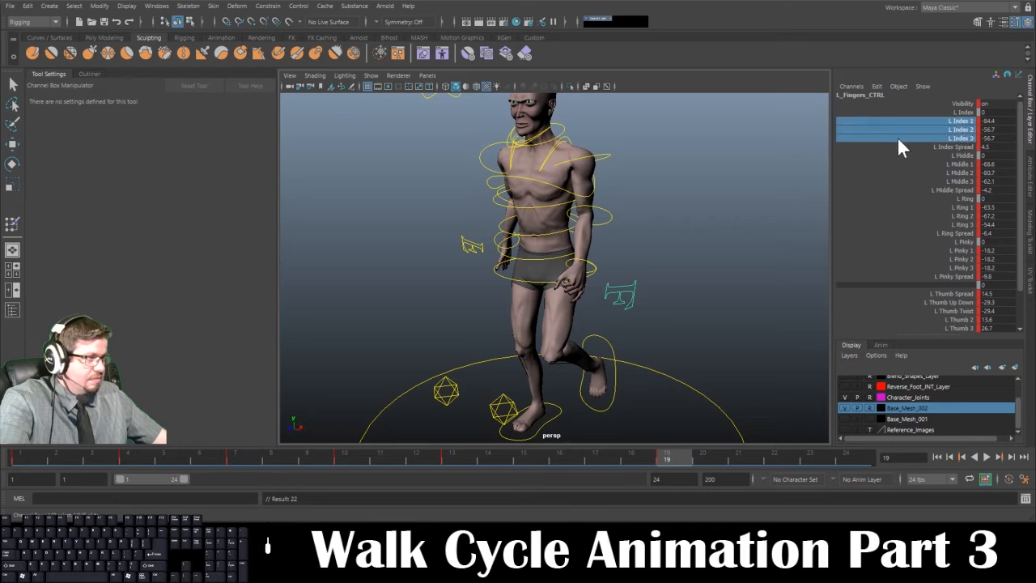
pyautogui.moveTo(729, 202); pyautogui.dragTo(695, 212, button='middle')
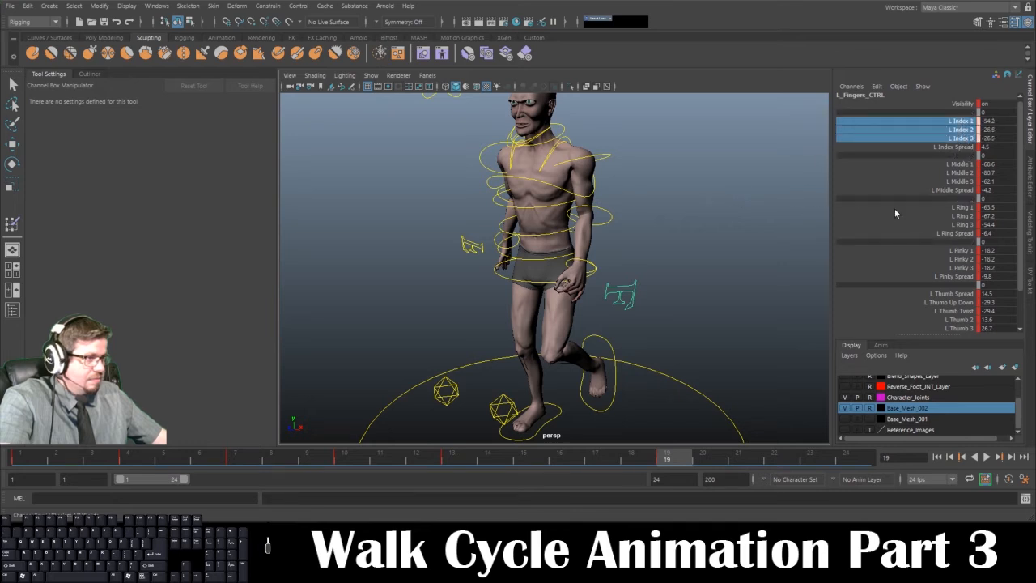
# Key L Middle 1, 2 and 3 at -36.4, -48.5 and -29.9, and L Ring 1, 2 and 3 at -25.4, -29.1 and -16.3, at frame 19.
pyautogui.moveTo(965, 166); pyautogui.dragTo(963, 181)
pyautogui.moveTo(735, 249); pyautogui.dragTo(781, 249, button='middle')
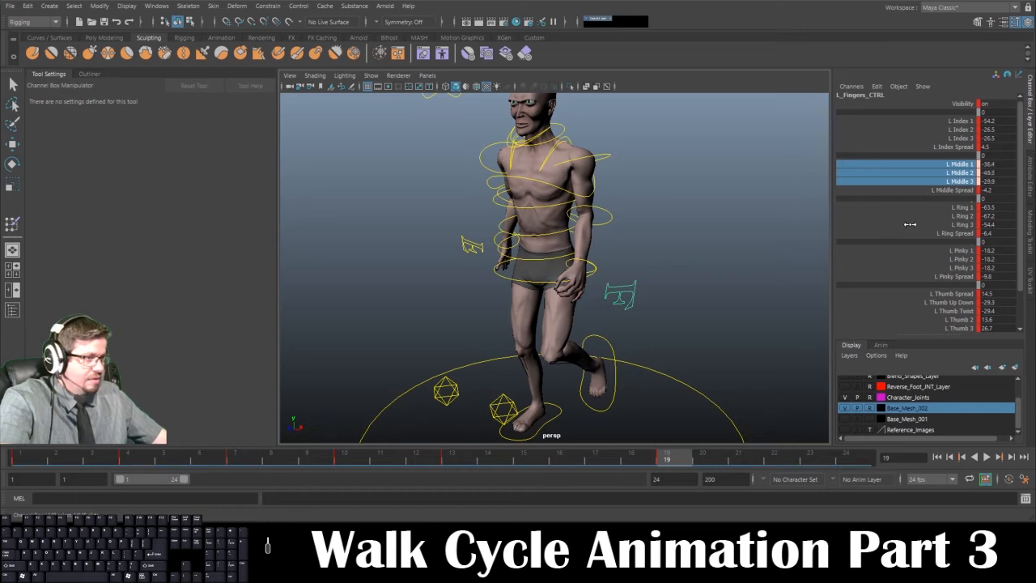
pyautogui.press('s')
pyautogui.moveTo(960, 207); pyautogui.dragTo(961, 226)
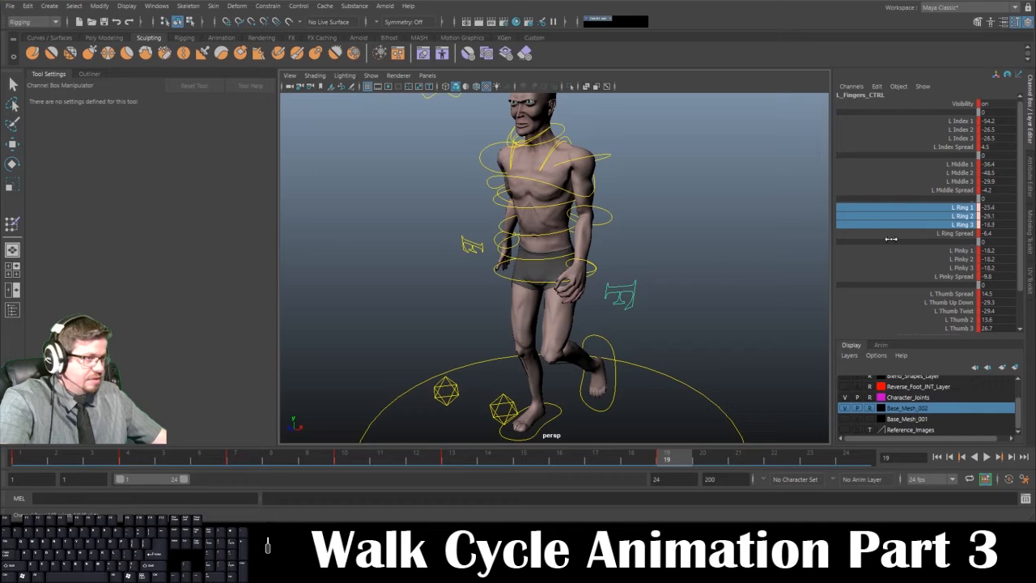
pyautogui.press('s')
# Play the walk cycle to review the left finger motion, including the jump between the last and first frames.
pyautogui.keyDown('alt'); pyautogui.moveTo(807, 264); pyautogui.dragTo(639, 267); pyautogui.keyUp('alt')
pyautogui.hotkey('alt', 'v')
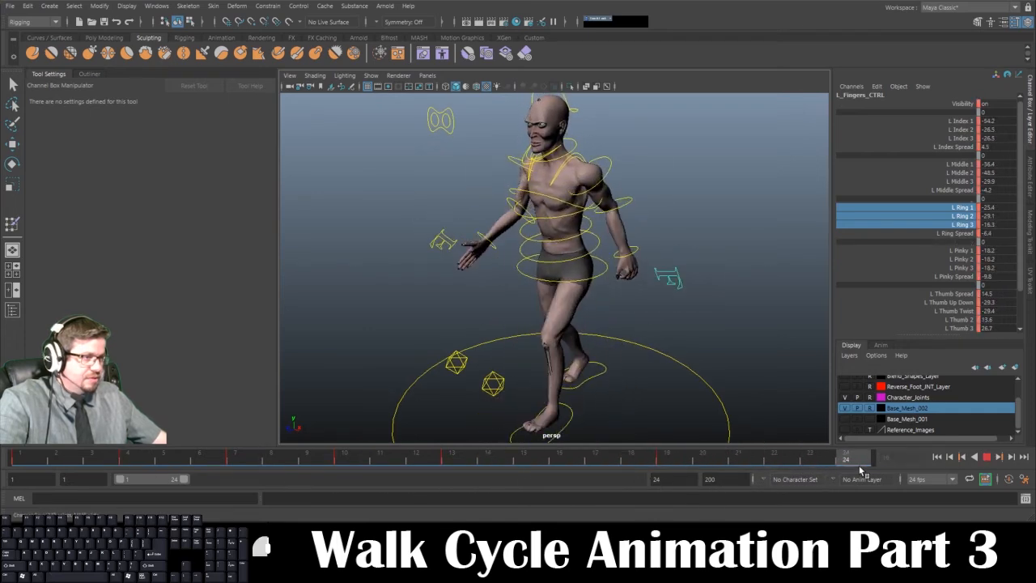
pyautogui.moveTo(919, 457); pyautogui.dragTo(924, 458)
pyautogui.click(986, 457)
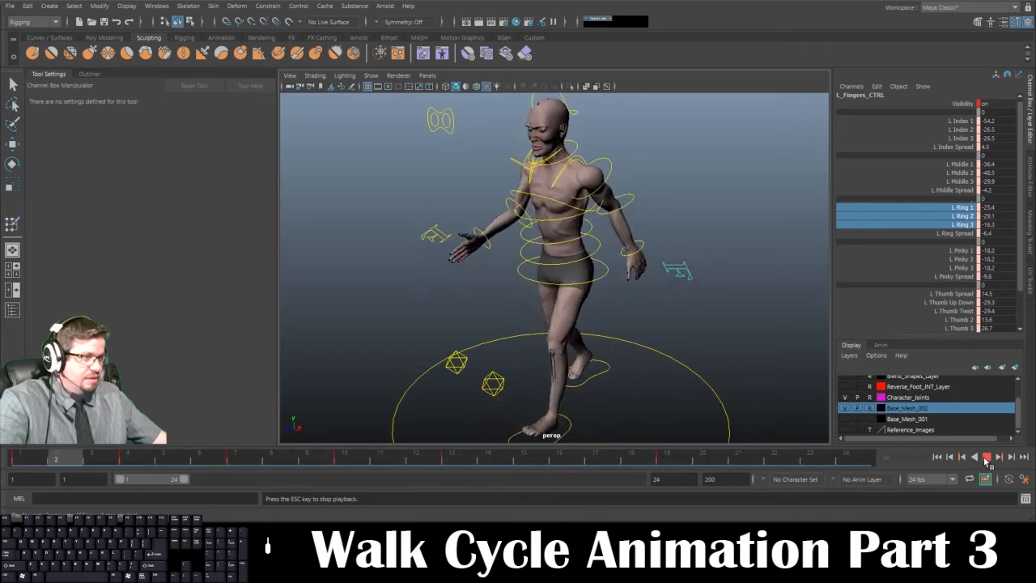
pyautogui.click(986, 457)
# Set the playback range to end at frame 25.
pyautogui.moveTo(673, 479); pyautogui.dragTo(534, 484)
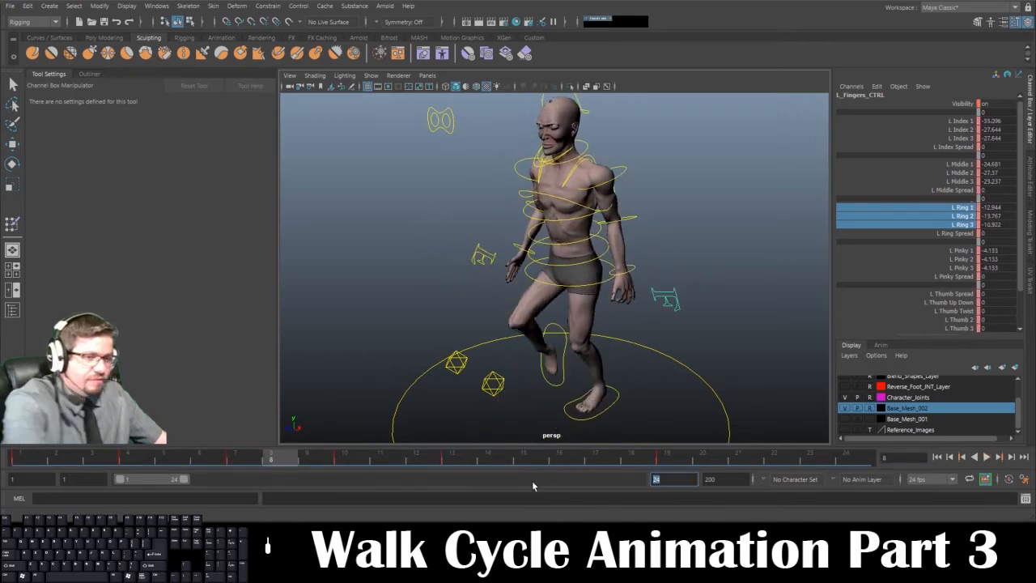
pyautogui.write('25')
pyautogui.press('Return')
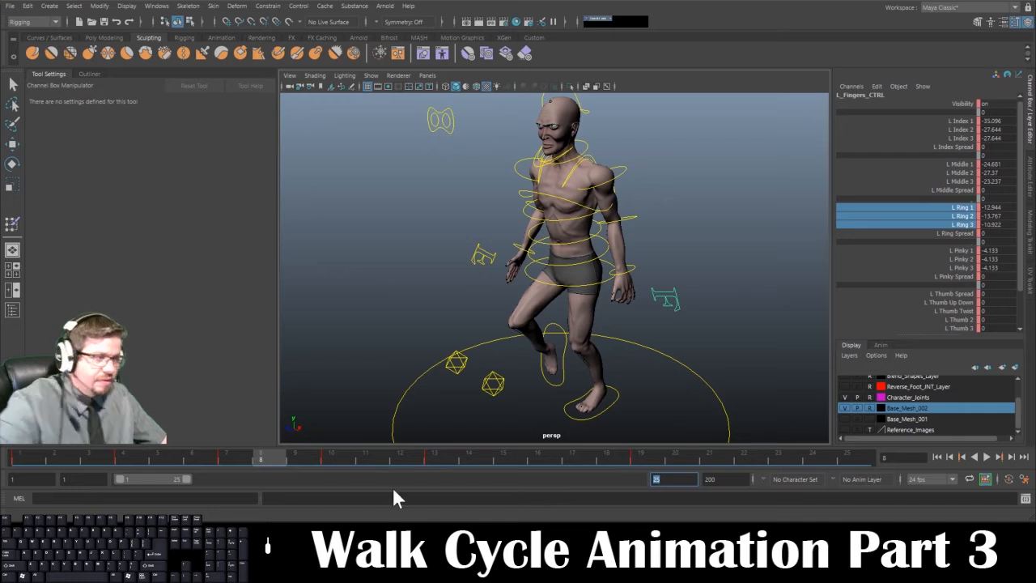
# Copy the left finger pose from frame 1 to frame 25 and key it there.
pyautogui.hotkey('alt', 'v')
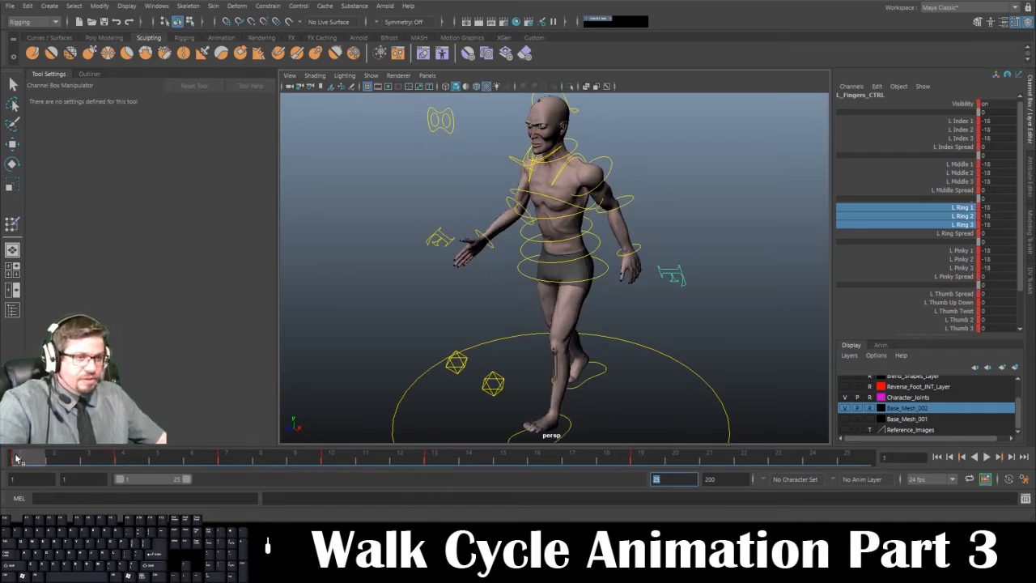
pyautogui.moveTo(17, 459); pyautogui.dragTo(871, 470)
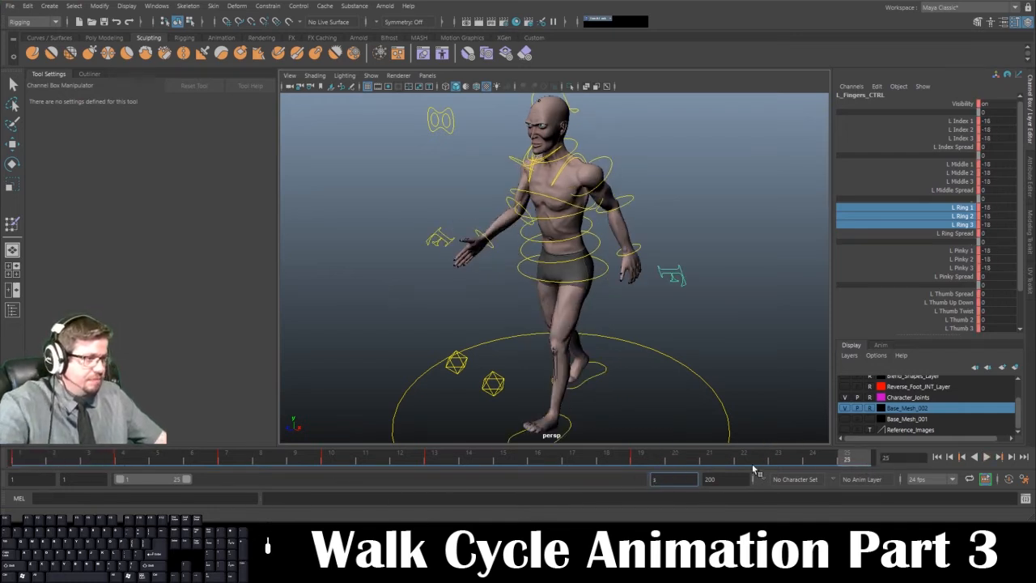
pyautogui.write('s')
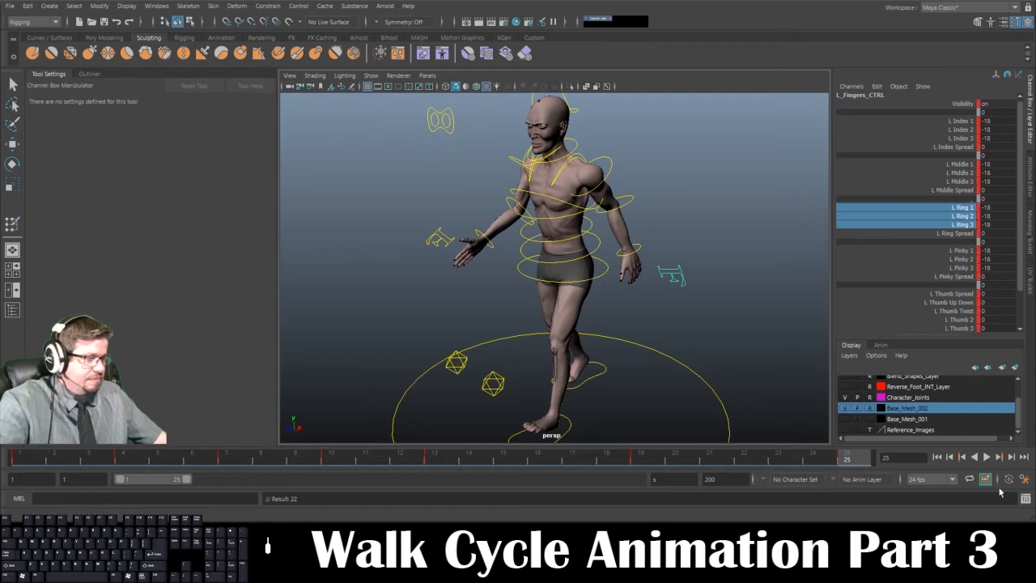
# Play the extended cycle and review the left-hand motion from the side and front.
pyautogui.click(985, 458)
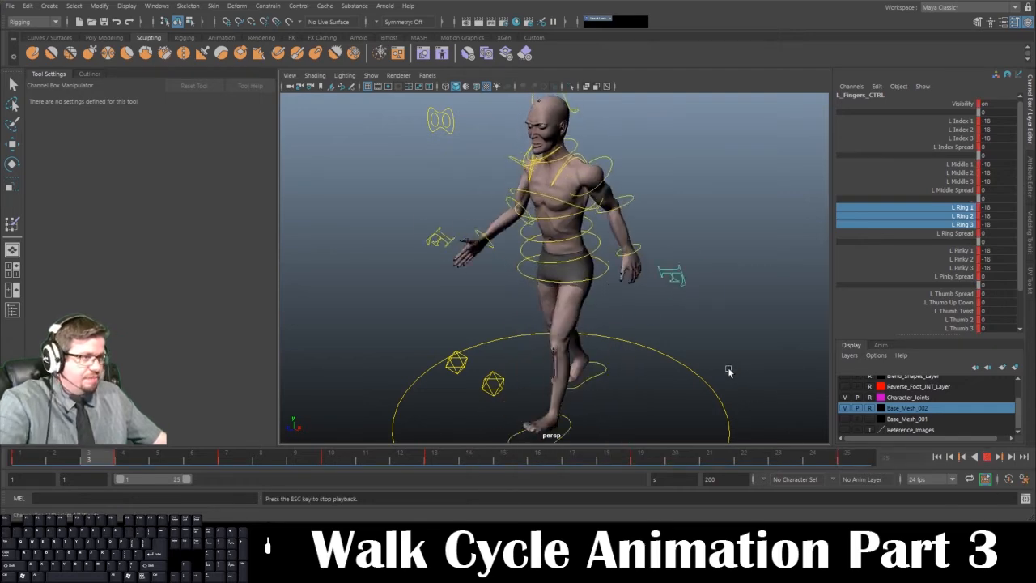
pyautogui.keyDown('alt'); pyautogui.moveTo(722, 373); pyautogui.dragTo(698, 362); pyautogui.keyUp('alt')
pyautogui.keyDown('alt'); pyautogui.moveTo(699, 362); pyautogui.dragTo(670, 331, button='right'); pyautogui.keyUp('alt')
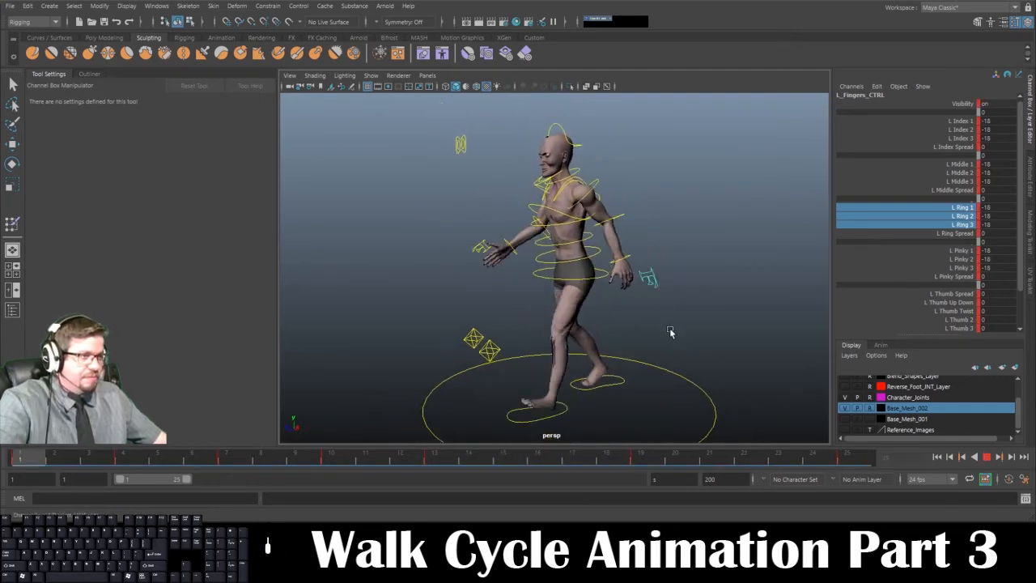
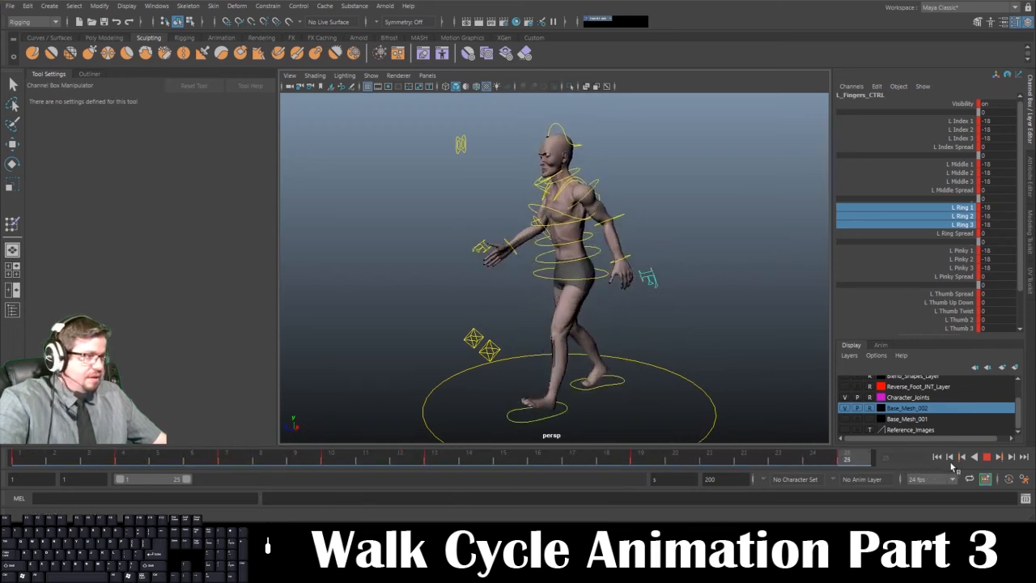
pyautogui.keyDown('alt'); pyautogui.moveTo(793, 407); pyautogui.dragTo(923, 422); pyautogui.keyUp('alt')
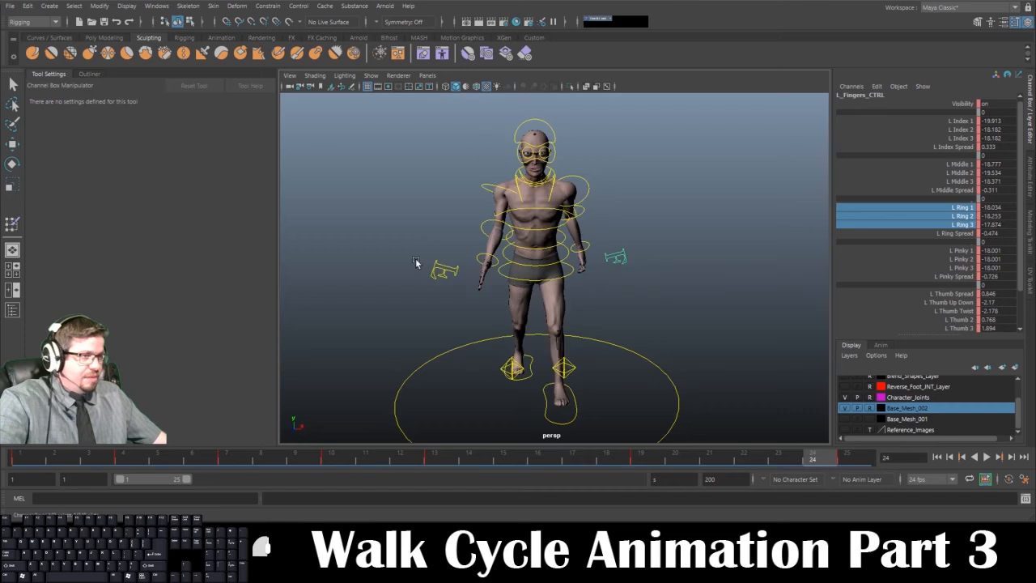
# At frame 1, set the index, middle, ring and pinky curl channels of the right fingers control to -23.3 and key them.
pyautogui.moveTo(415, 258); pyautogui.dragTo(450, 279)
pyautogui.click(27, 461)
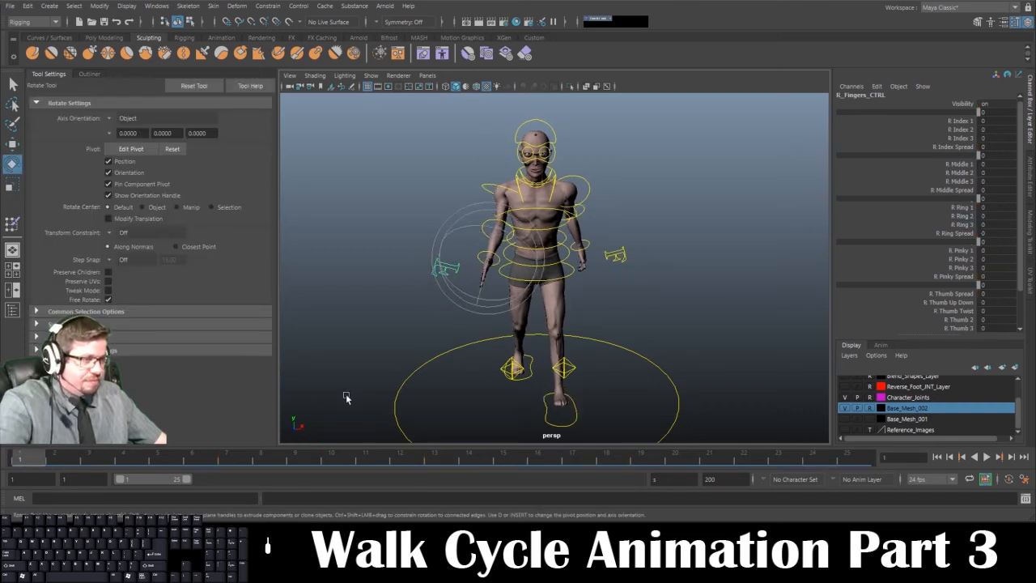
pyautogui.moveTo(969, 122); pyautogui.dragTo(964, 179)
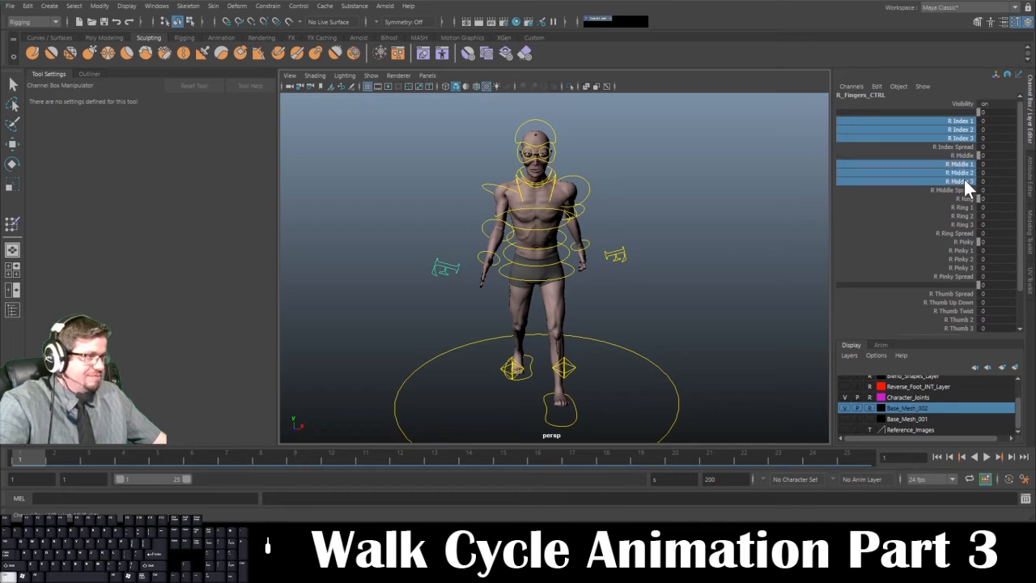
pyautogui.keyDown('ctrl'); pyautogui.click(962, 207); pyautogui.keyUp('ctrl')
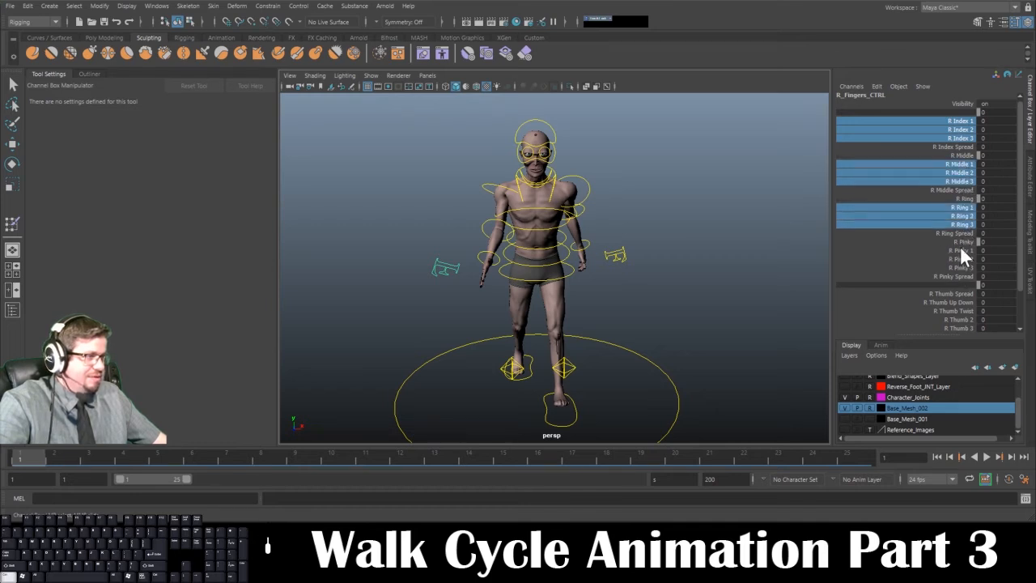
pyautogui.keyDown('ctrl'); pyautogui.moveTo(960, 251); pyautogui.dragTo(960, 267); pyautogui.keyUp('ctrl')
pyautogui.moveTo(550, 241); pyautogui.dragTo(506, 240, button='middle')
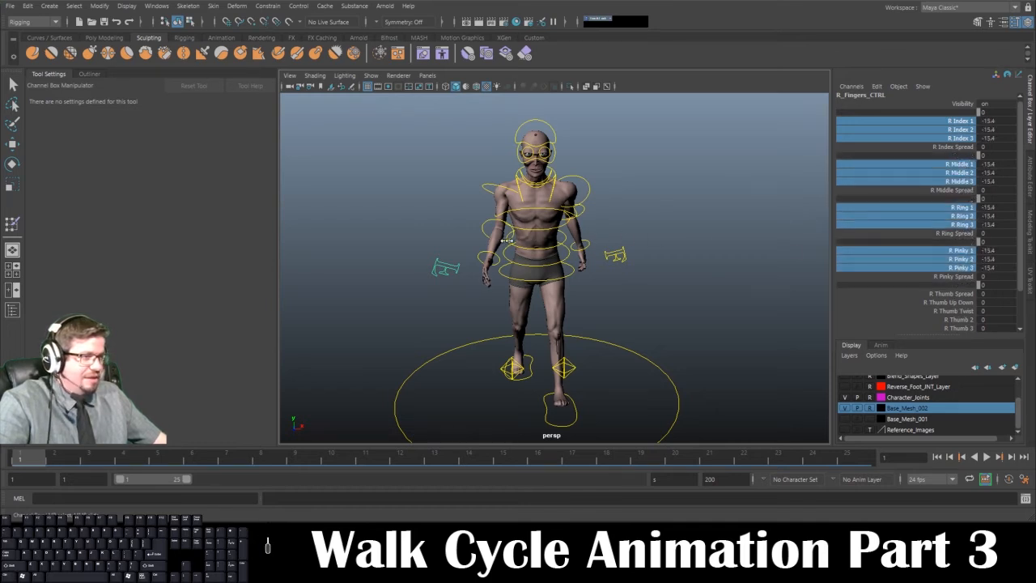
pyautogui.press('s')
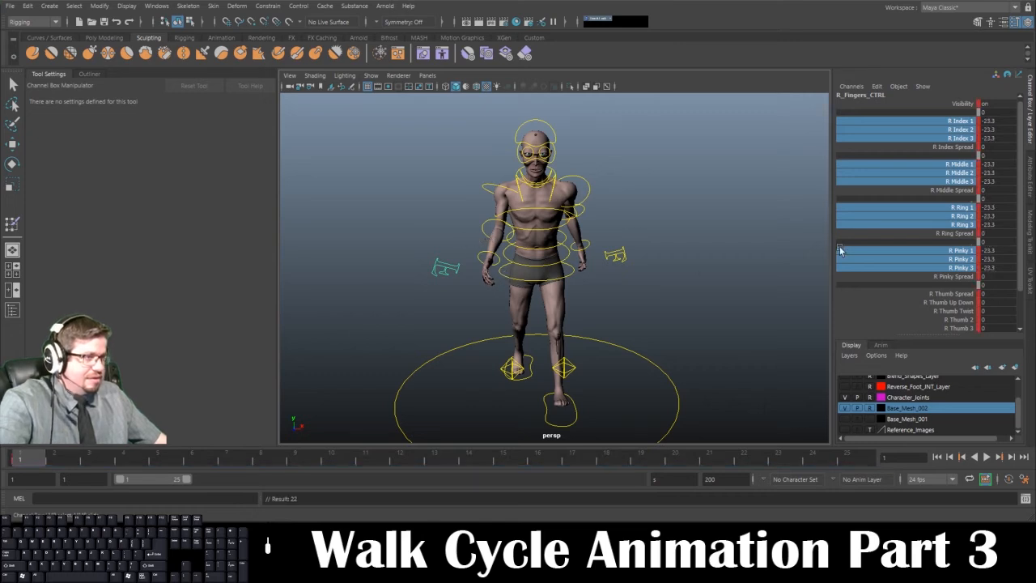
# Pose the right thumb at frame 1 with R Thumb Spread at 34.5, R Thumb Up Down at -19 and R Thumb Twist at -27.6.
pyautogui.click(949, 293)
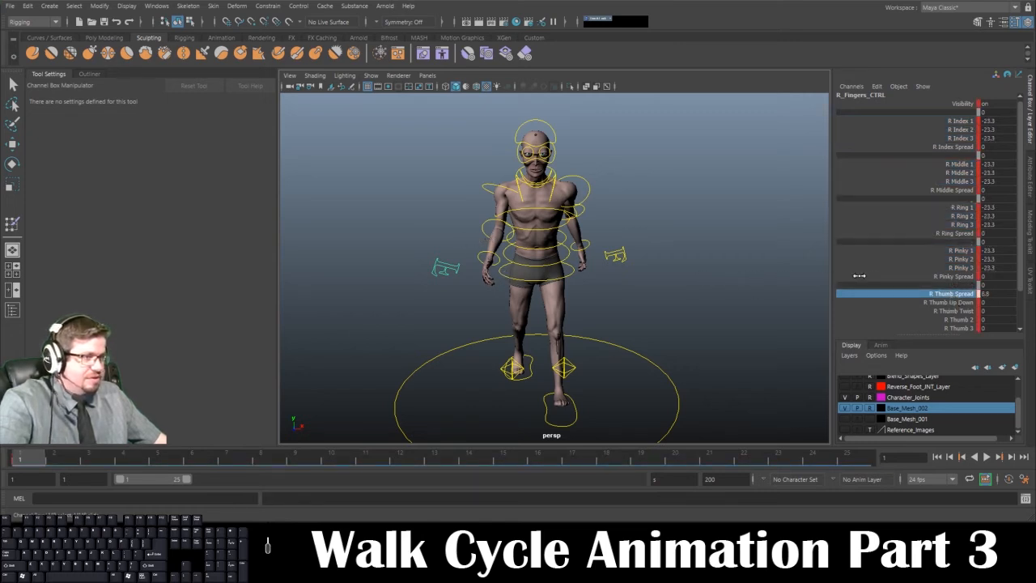
pyautogui.moveTo(951, 299); pyautogui.dragTo(966, 315, button='middle')
pyautogui.click(954, 301)
pyautogui.moveTo(713, 273); pyautogui.dragTo(620, 278, button='middle')
pyautogui.click(955, 310)
pyautogui.moveTo(795, 315); pyautogui.dragTo(613, 319, button='middle')
# Set R Thumb 2 to 9.1 and R Thumb 3 to 11.8, and key the right thumb pose at frame 1.
pyautogui.click(944, 319)
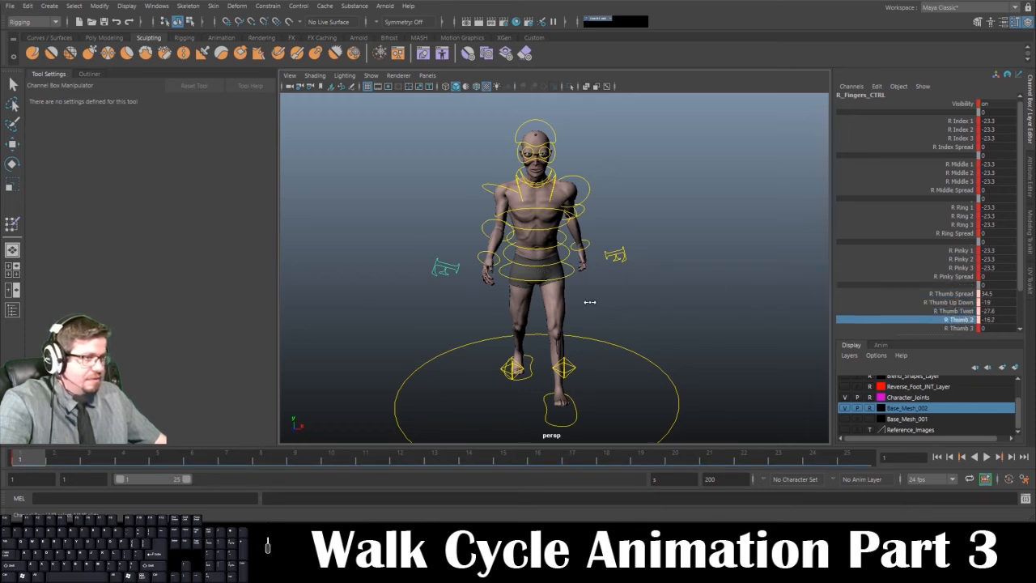
pyautogui.moveTo(728, 301); pyautogui.dragTo(741, 302, button='middle')
pyautogui.click(849, 328)
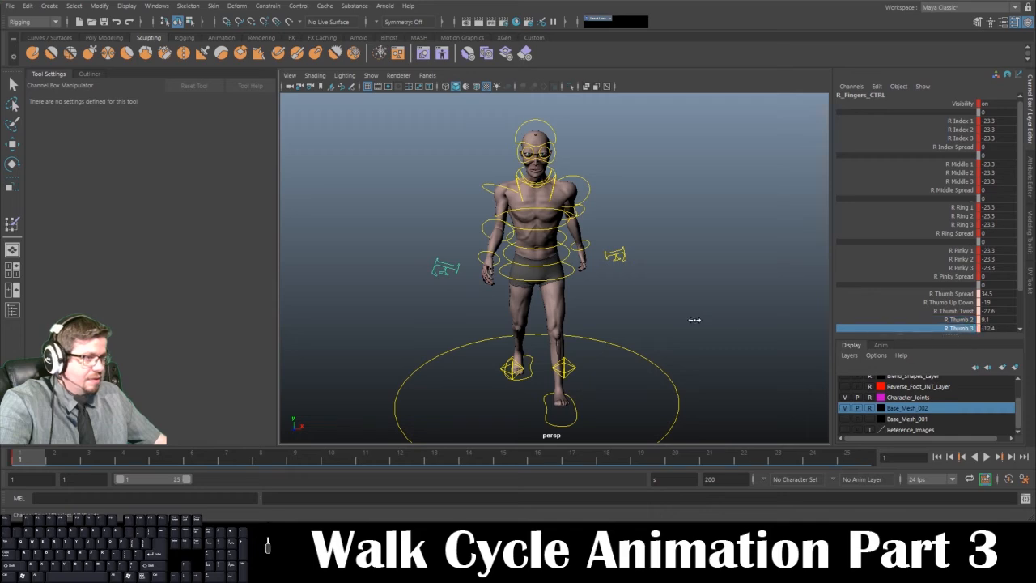
pyautogui.moveTo(799, 320); pyautogui.dragTo(645, 312, button='middle')
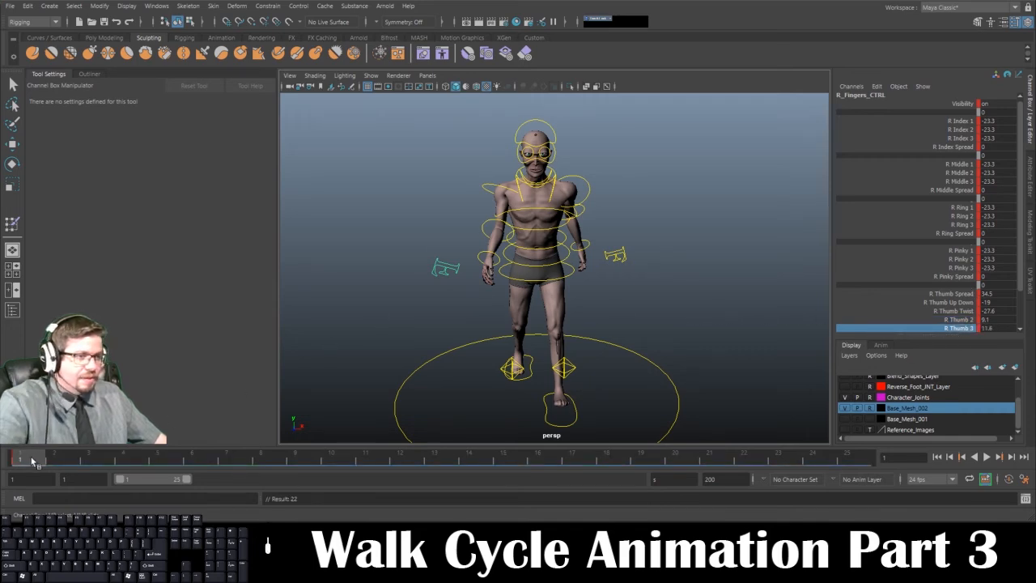
# At frame 13, set the index, middle, ring and pinky curl channels of the right fingers control to -47.1.
pyautogui.moveTo(33, 461); pyautogui.dragTo(434, 458)
pyautogui.keyDown('alt'); pyautogui.moveTo(567, 364); pyautogui.dragTo(493, 365); pyautogui.keyUp('alt')
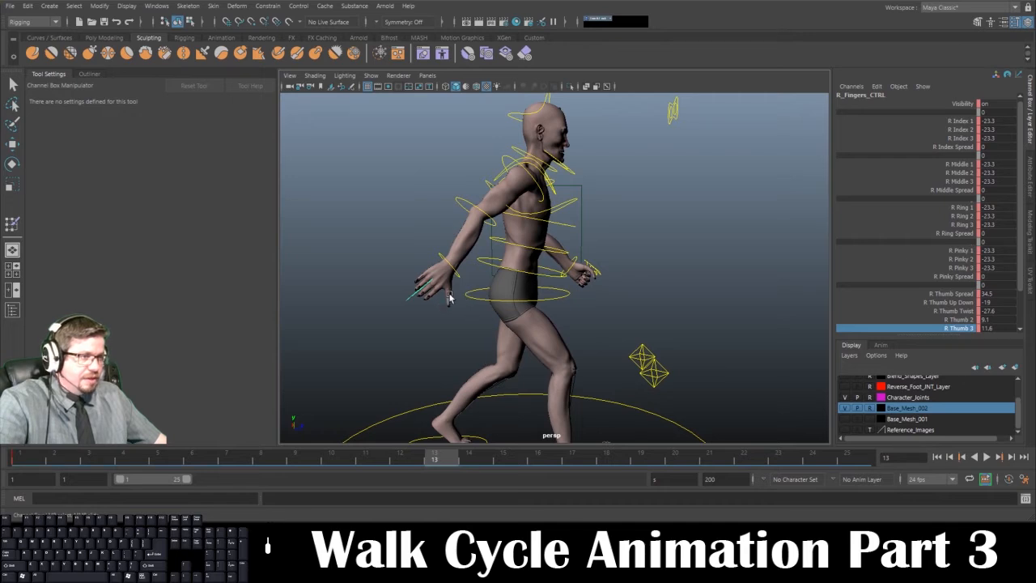
pyautogui.keyDown('alt'); pyautogui.moveTo(390, 303); pyautogui.dragTo(346, 306); pyautogui.keyUp('alt')
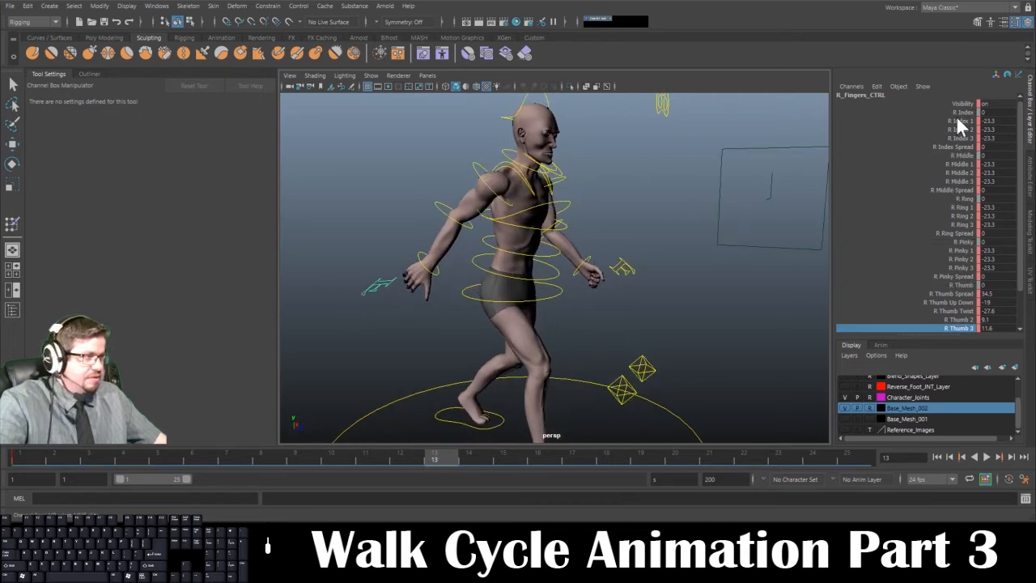
pyautogui.moveTo(960, 120); pyautogui.dragTo(961, 141)
pyautogui.moveTo(624, 243); pyautogui.dragTo(528, 254, button='middle')
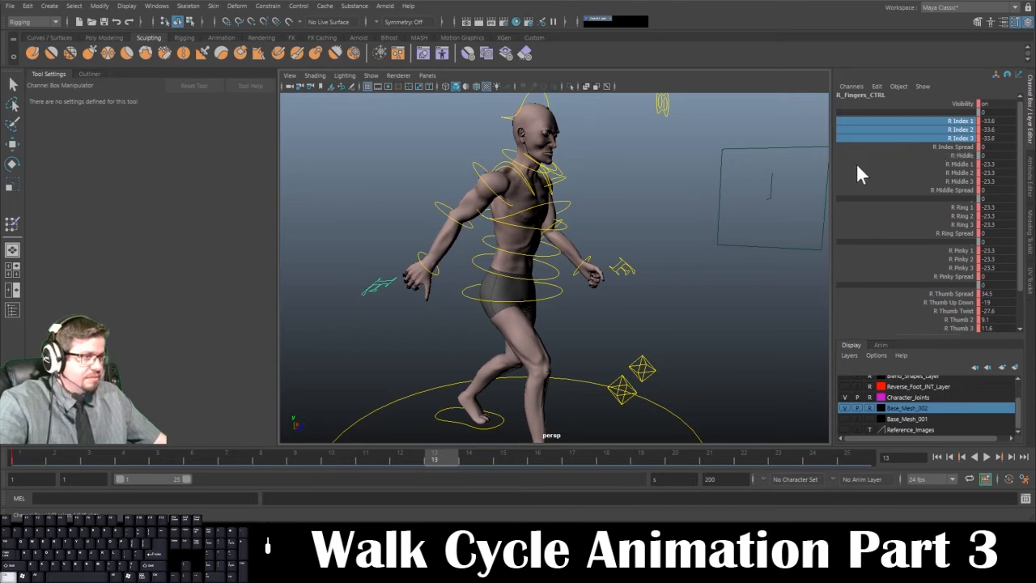
pyautogui.hotkey('ctrl', 'z')
pyautogui.keyDown('ctrl'); pyautogui.moveTo(958, 164); pyautogui.dragTo(964, 266); pyautogui.keyUp('ctrl')
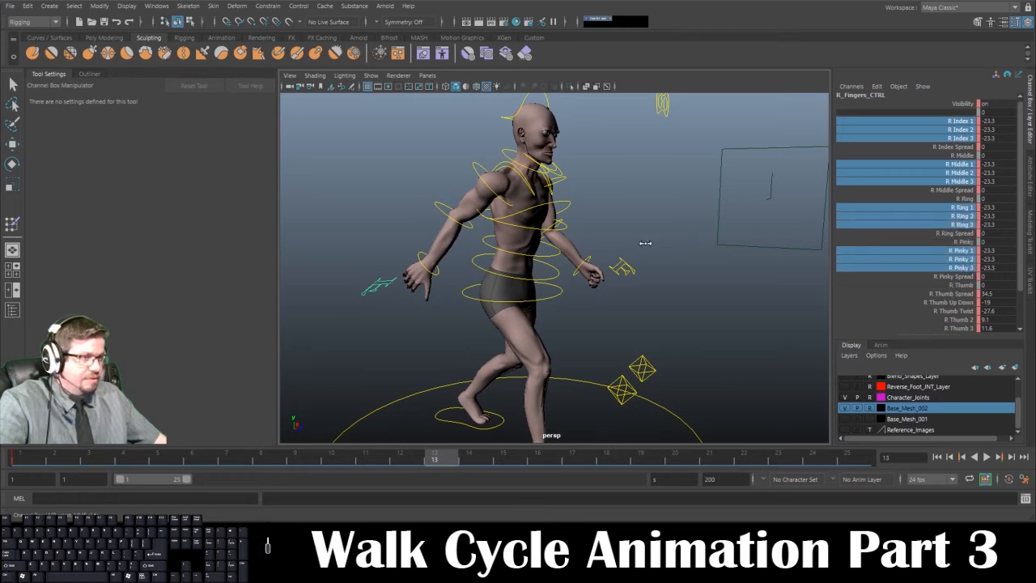
pyautogui.moveTo(645, 243); pyautogui.dragTo(553, 243, button='middle')
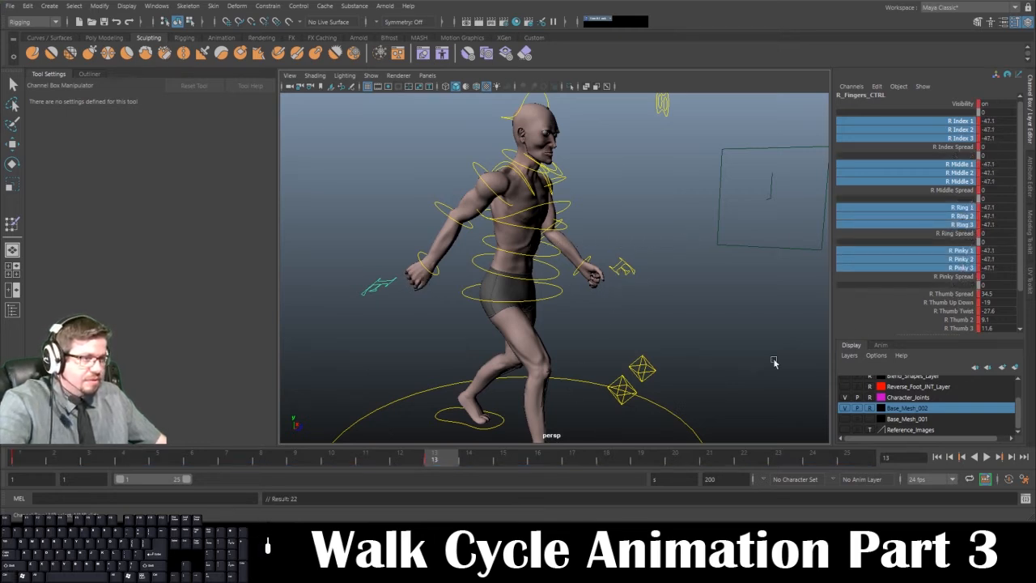
# Pose the right thumb at frame 13 with R Thumb Spread at 27.8, R Thumb Up Down at -29.7 and R Thumb Twist at -35.
pyautogui.click(949, 292)
pyautogui.press('f')
pyautogui.keyDown('alt'); pyautogui.moveTo(631, 284); pyautogui.dragTo(601, 275); pyautogui.keyUp('alt')
pyautogui.moveTo(602, 275)
pyautogui.mouseDown(button='middle')
pyautogui.moveTo(561, 268)
pyautogui.moveTo(623, 265)
pyautogui.moveTo(594, 273)
pyautogui.mouseUp(button='middle')
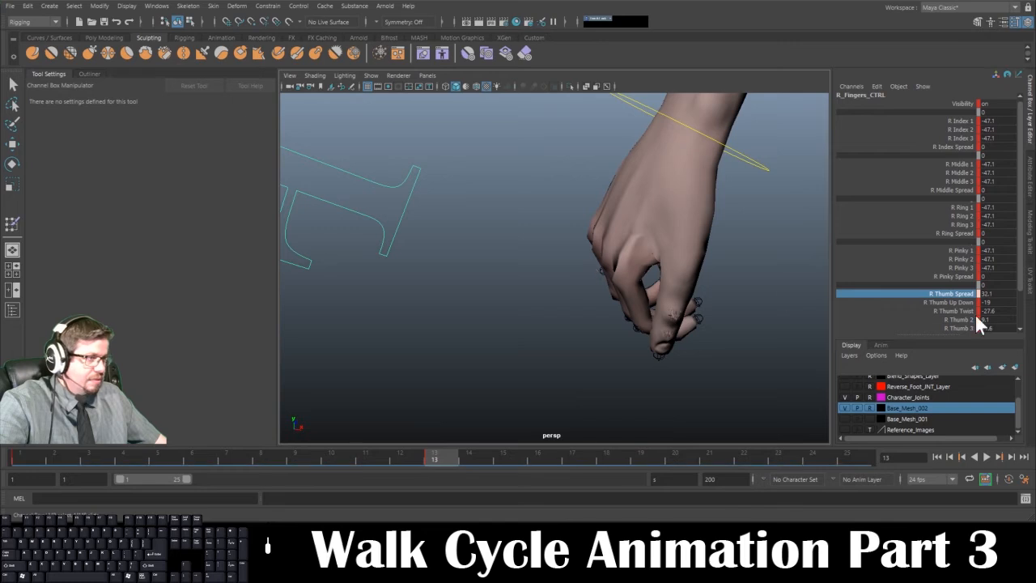
pyautogui.click(955, 302)
pyautogui.moveTo(809, 296); pyautogui.dragTo(660, 298, button='middle')
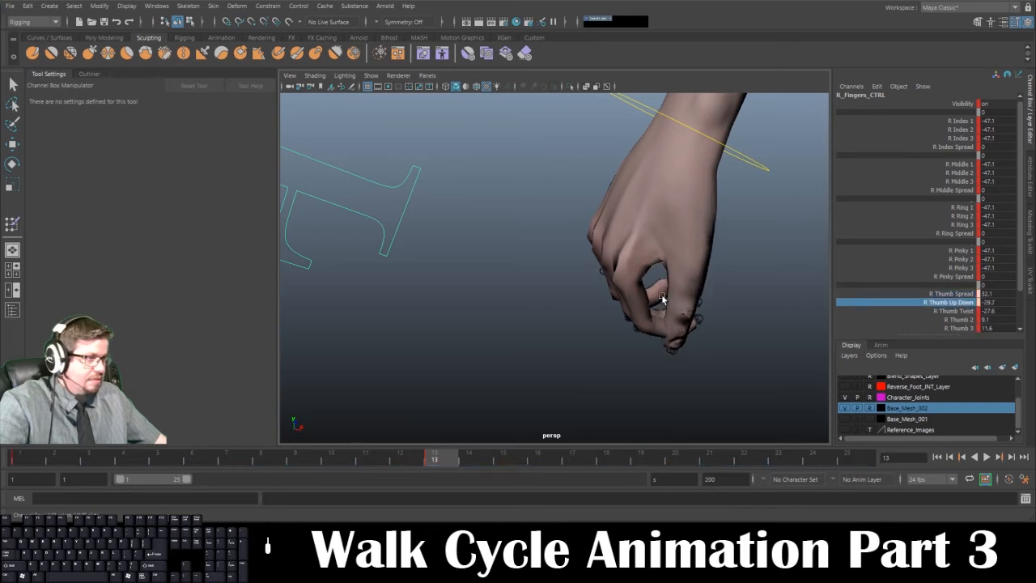
pyautogui.click(965, 311)
pyautogui.moveTo(747, 307); pyautogui.dragTo(687, 315, button='middle')
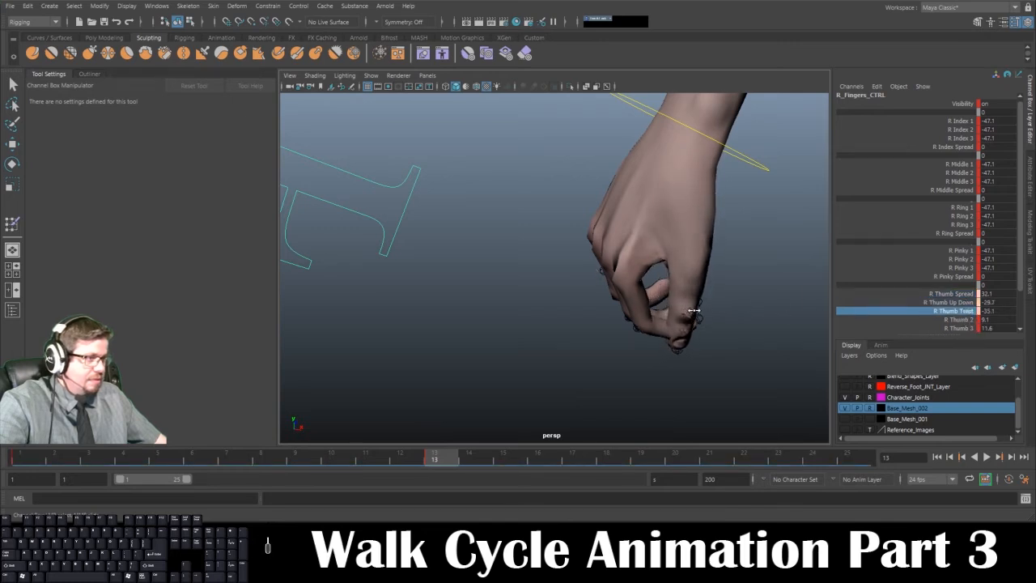
pyautogui.click(947, 293)
pyautogui.moveTo(751, 297); pyautogui.dragTo(723, 297, button='middle')
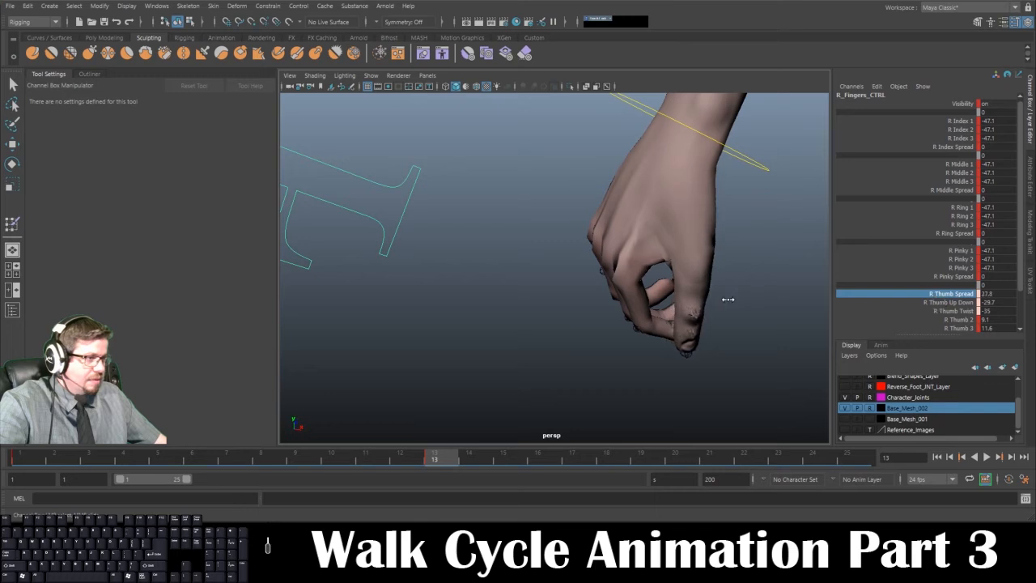
# Set R Thumb 2 to 8.5 and R Thumb 3 to 17.6, and key the right hand pose at frame 13.
pyautogui.click(947, 319)
pyautogui.moveTo(825, 318)
pyautogui.mouseDown(button='middle')
pyautogui.moveTo(802, 320)
pyautogui.moveTo(829, 321)
pyautogui.moveTo(820, 319)
pyautogui.mouseUp(button='middle')
pyautogui.click(959, 328)
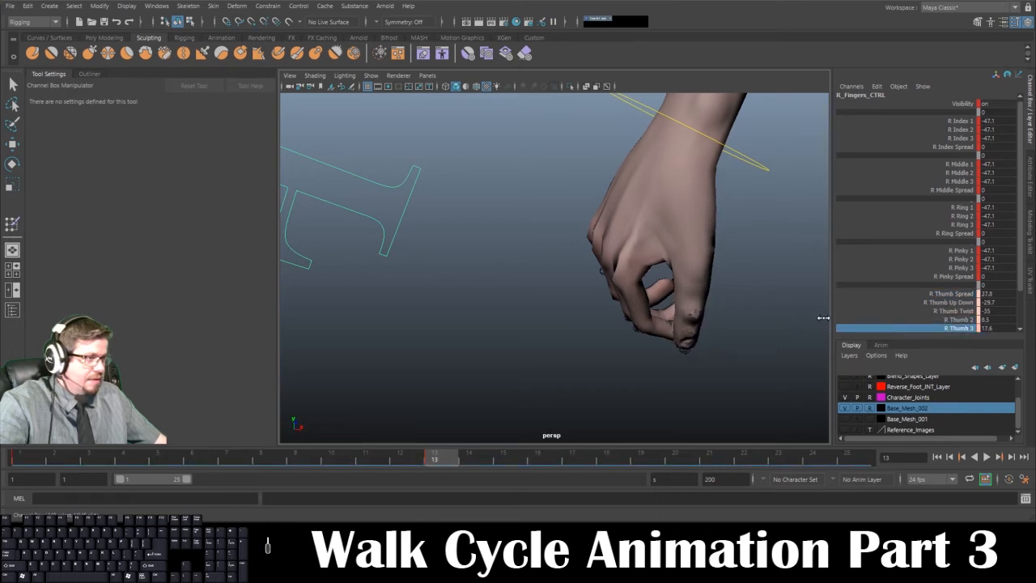
pyautogui.keyDown('alt'); pyautogui.moveTo(821, 319); pyautogui.dragTo(786, 310); pyautogui.keyUp('alt')
pyautogui.press('s')
# Copy the right fingers pose from frame 1 to frame 25 and key it there to close the loop.
pyautogui.keyDown('alt'); pyautogui.moveTo(734, 380); pyautogui.dragTo(624, 297); pyautogui.keyUp('alt')
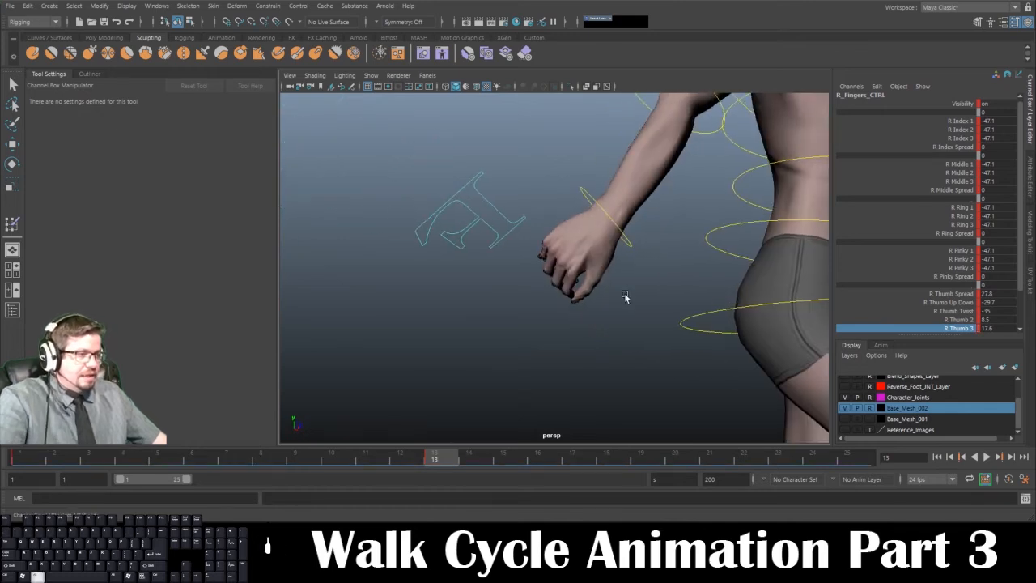
pyautogui.click(35, 458)
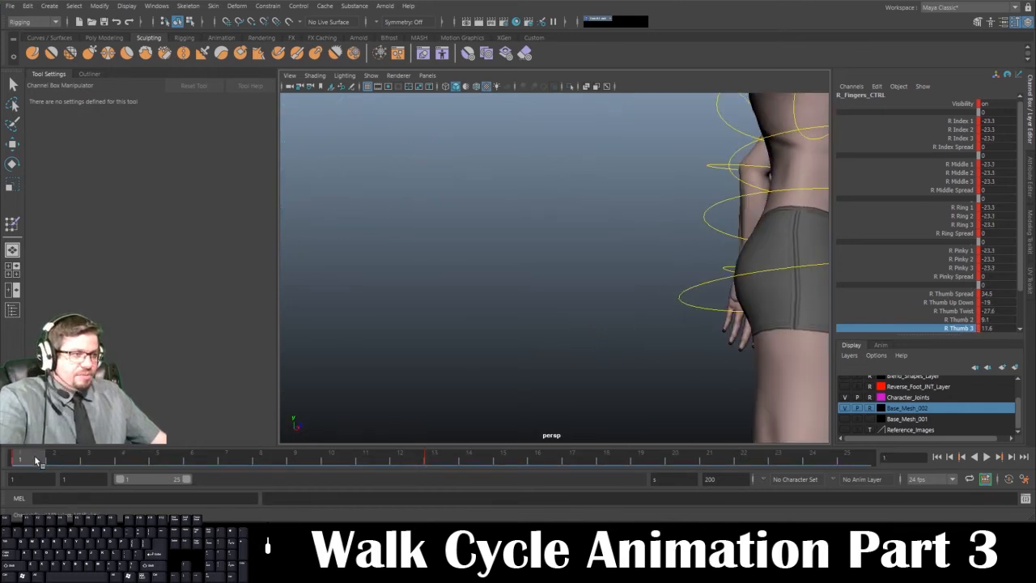
pyautogui.moveTo(34, 461); pyautogui.dragTo(905, 468, button='middle')
pyautogui.press('s')
# Play the walk cycle and review the right-hand finger motion together with the whole body.
pyautogui.keyDown('alt'); pyautogui.moveTo(647, 324); pyautogui.dragTo(495, 262, button='right'); pyautogui.keyUp('alt')
pyautogui.keyDown('alt'); pyautogui.moveTo(733, 312); pyautogui.dragTo(634, 331); pyautogui.keyUp('alt')
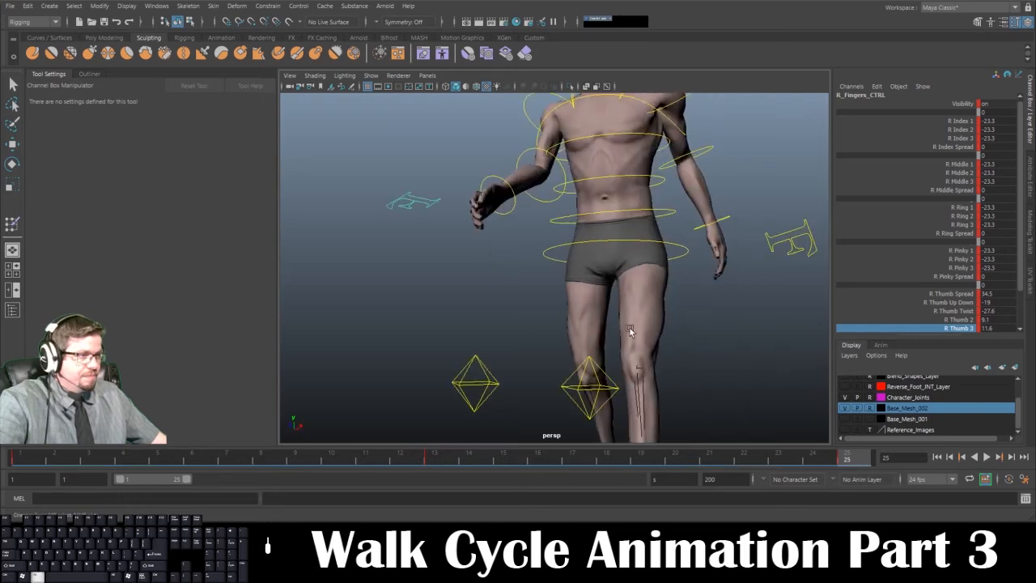
pyautogui.keyDown('alt'); pyautogui.moveTo(634, 331); pyautogui.dragTo(676, 368, button='middle'); pyautogui.keyUp('alt')
pyautogui.keyDown('alt'); pyautogui.moveTo(677, 369); pyautogui.dragTo(613, 324, button='right'); pyautogui.keyUp('alt')
pyautogui.keyDown('alt'); pyautogui.moveTo(612, 324); pyautogui.dragTo(576, 328); pyautogui.keyUp('alt')
pyautogui.click(987, 456)
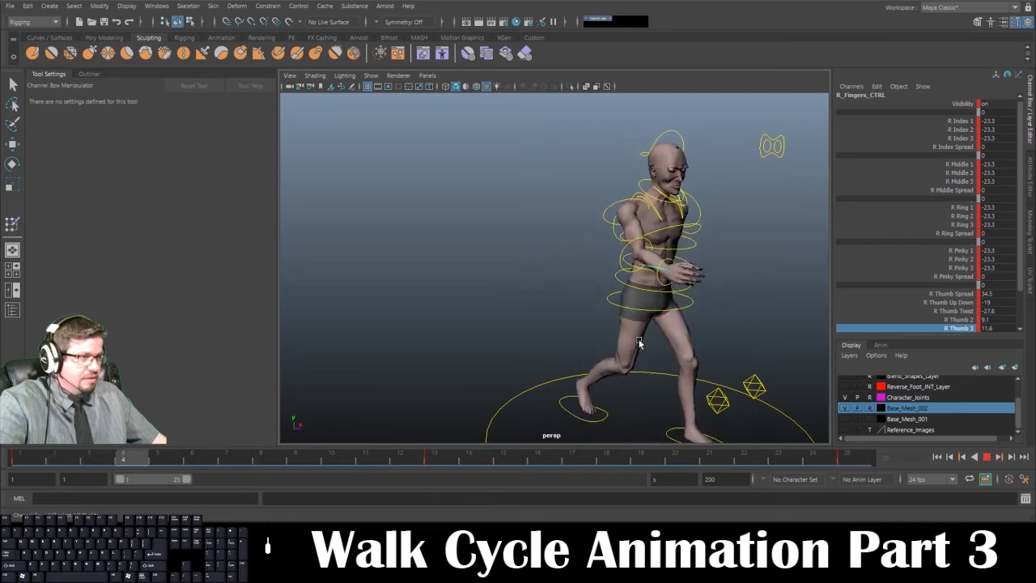
pyautogui.keyDown('alt'); pyautogui.moveTo(808, 397); pyautogui.dragTo(765, 375, button='right'); pyautogui.keyUp('alt')
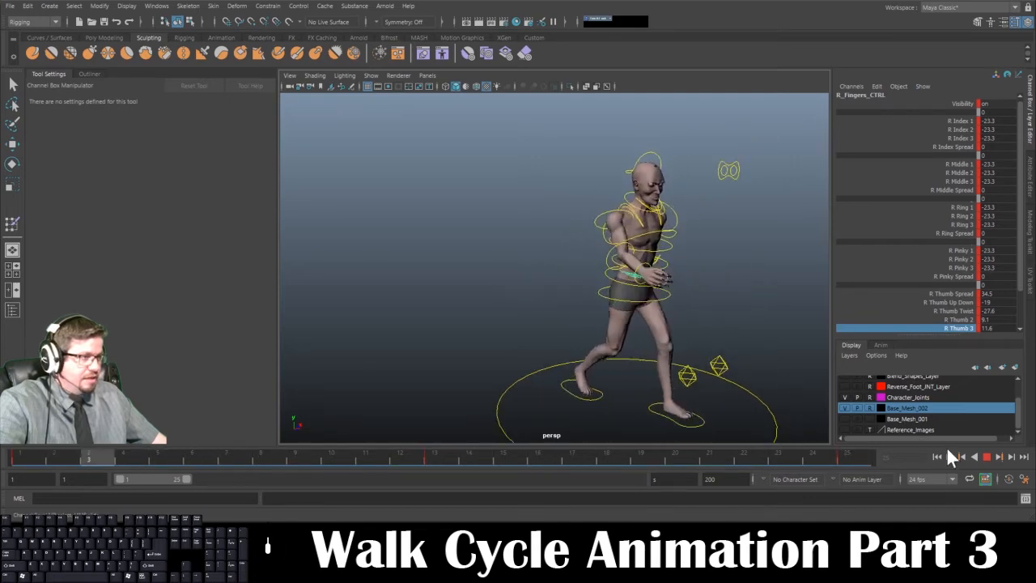
pyautogui.click(987, 458)
# Select the left knee control and key it at its rest position on frames 1 and 4.
pyautogui.keyDown('alt'); pyautogui.moveTo(735, 326); pyautogui.dragTo(567, 243); pyautogui.keyUp('alt')
pyautogui.keyDown('alt'); pyautogui.moveTo(567, 243); pyautogui.dragTo(596, 267, button='right'); pyautogui.keyUp('alt')
pyautogui.keyDown('alt'); pyautogui.moveTo(596, 344); pyautogui.dragTo(590, 278, button='middle'); pyautogui.keyUp('alt')
pyautogui.keyDown('alt'); pyautogui.moveTo(590, 278); pyautogui.dragTo(593, 286); pyautogui.keyUp('alt')
pyautogui.click(554, 280)
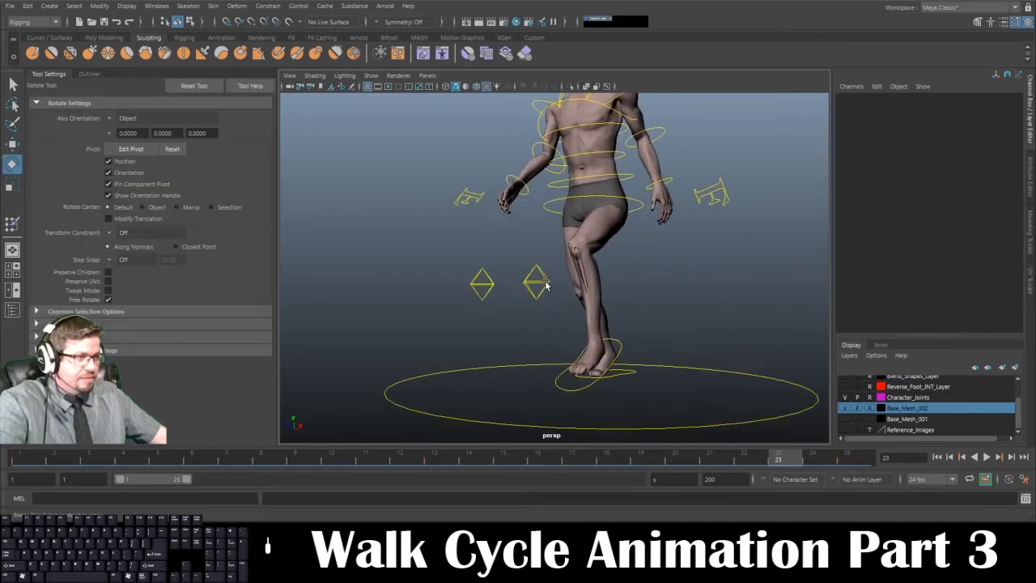
pyautogui.click(544, 285)
pyautogui.keyDown('alt'); pyautogui.moveTo(524, 306); pyautogui.dragTo(545, 297); pyautogui.keyUp('alt')
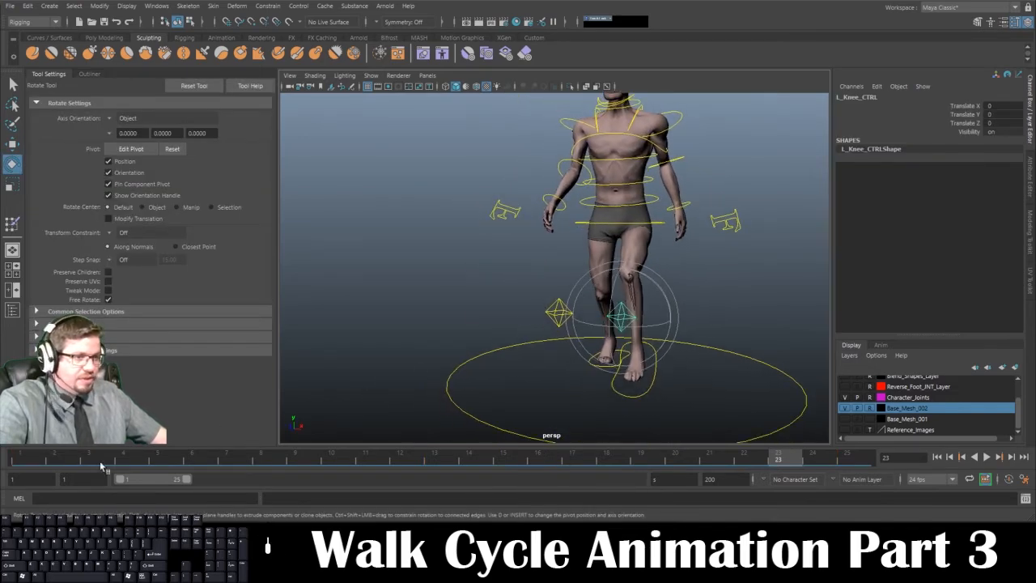
pyautogui.click(20, 458)
pyautogui.keyDown('alt'); pyautogui.moveTo(492, 420); pyautogui.dragTo(508, 422); pyautogui.keyUp('alt')
pyautogui.press('s')
pyautogui.moveTo(33, 463); pyautogui.dragTo(129, 463)
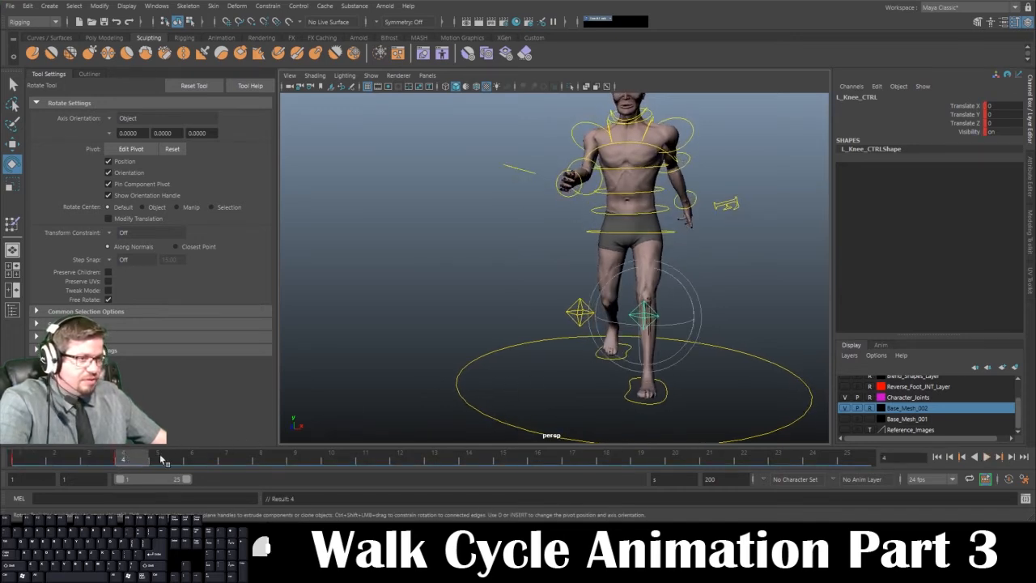
# Move the left knee control sideways, keying Translate X at 5.644 on frame 7 and 2.507 on frame 10.
pyautogui.click(226, 459)
pyautogui.press('w')
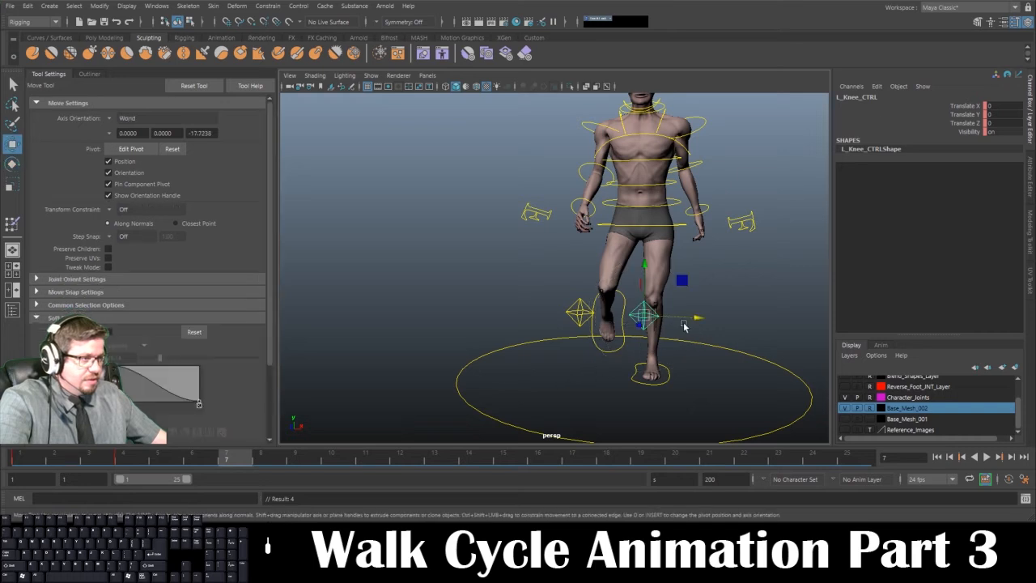
pyautogui.moveTo(692, 318); pyautogui.dragTo(711, 321)
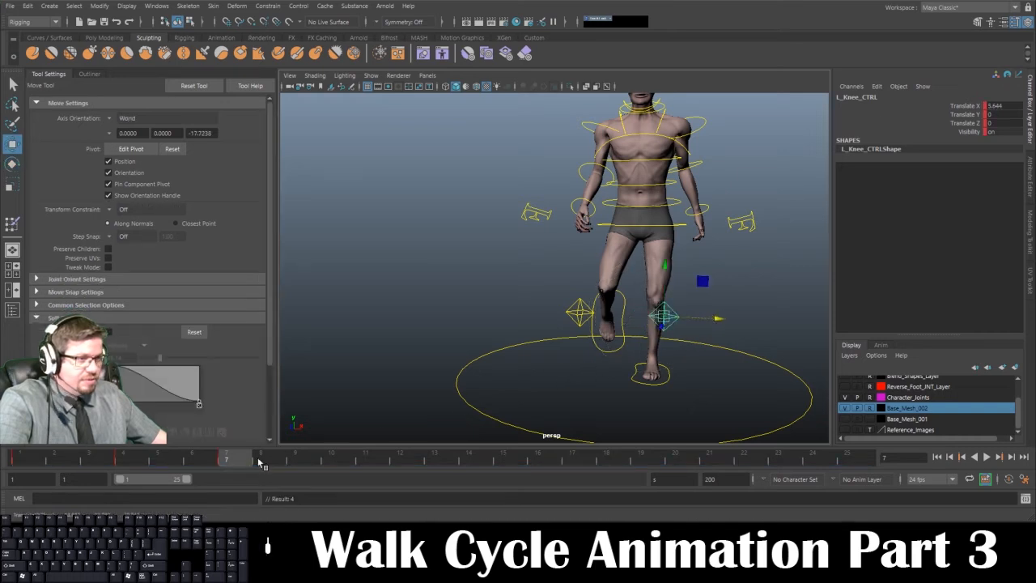
pyautogui.moveTo(235, 459); pyautogui.dragTo(332, 459)
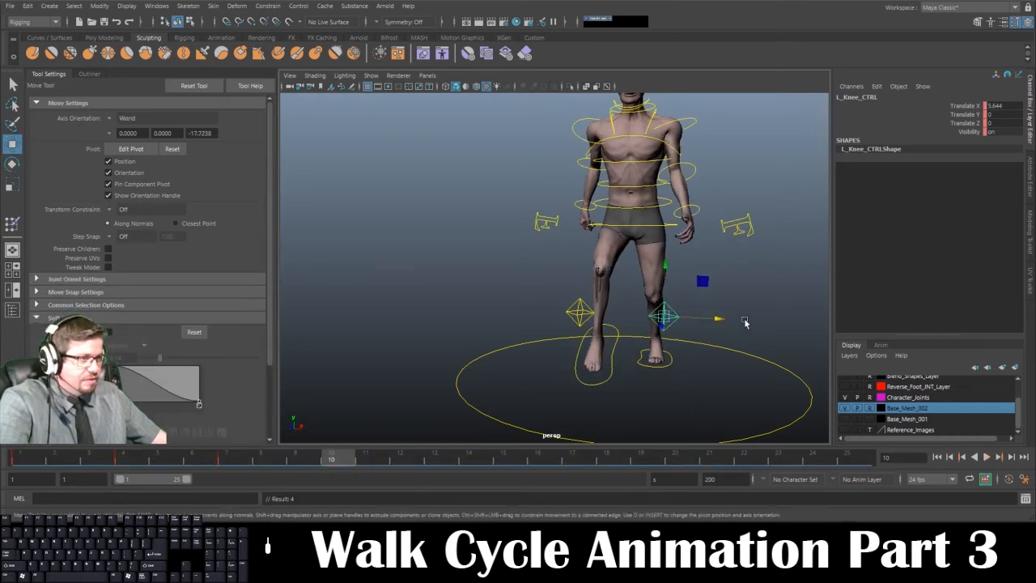
pyautogui.moveTo(718, 319); pyautogui.dragTo(707, 321)
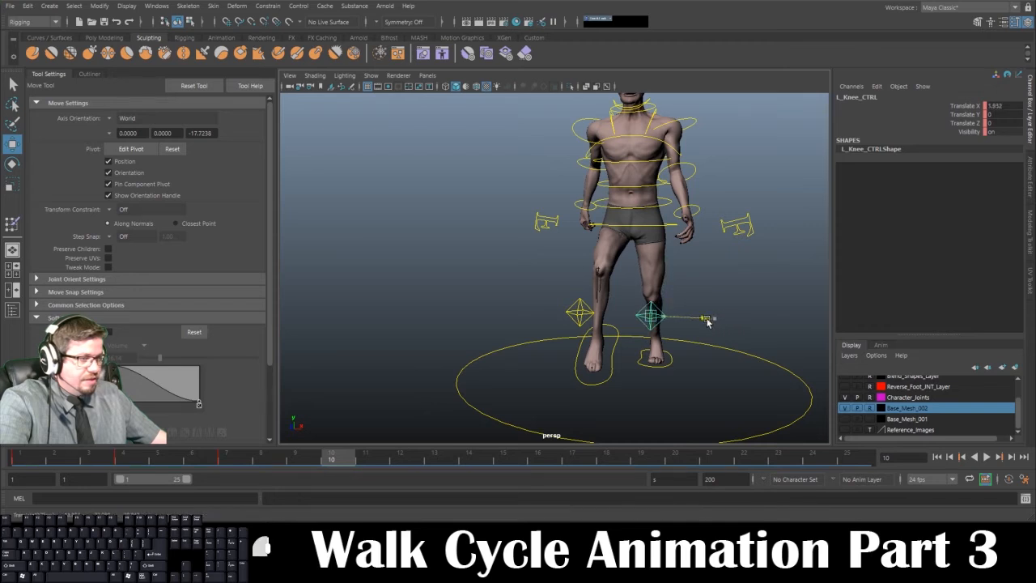
# Key the left knee control's Translate X at -0.206 on frame 13 and 1.175 on frame 16.
pyautogui.moveTo(332, 459); pyautogui.dragTo(435, 459)
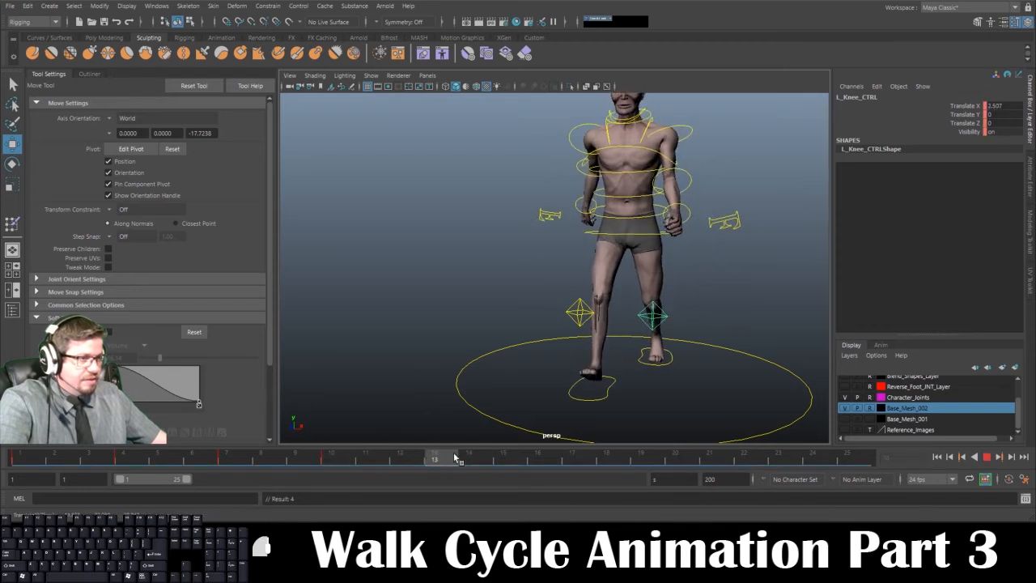
pyautogui.moveTo(710, 324); pyautogui.dragTo(706, 324)
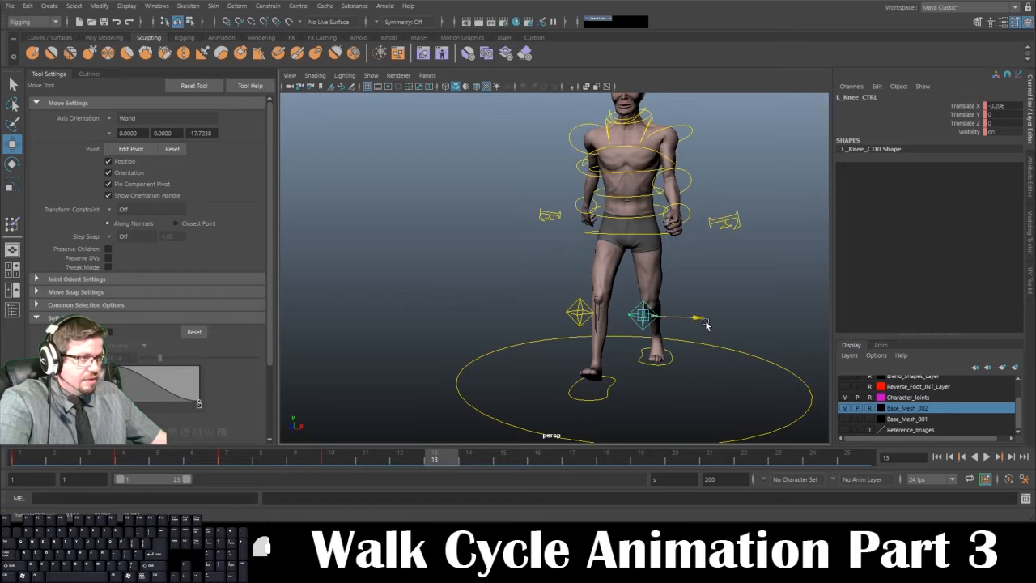
pyautogui.moveTo(450, 459); pyautogui.dragTo(537, 459)
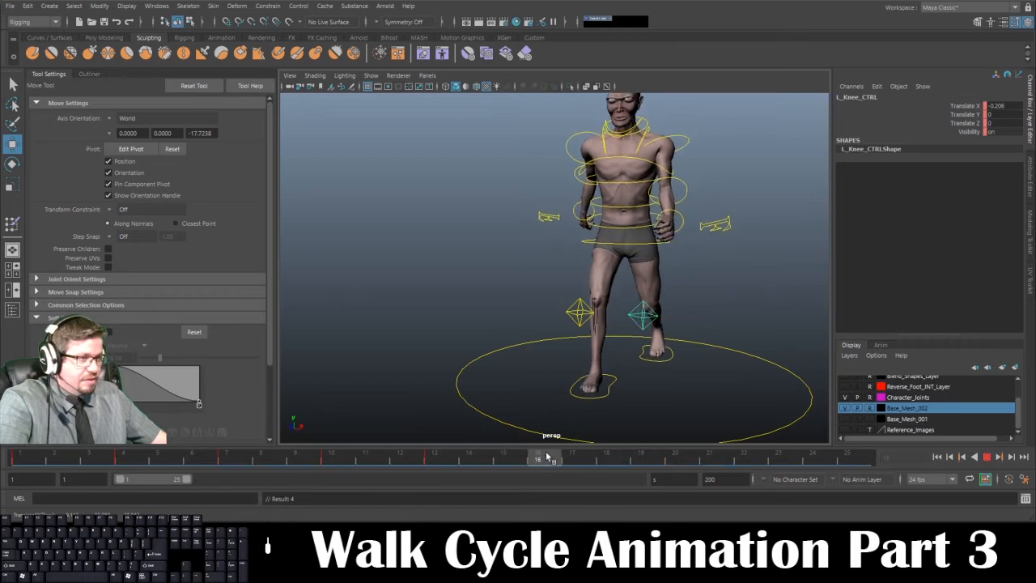
pyautogui.keyDown('alt'); pyautogui.moveTo(704, 339); pyautogui.dragTo(701, 343); pyautogui.keyUp('alt')
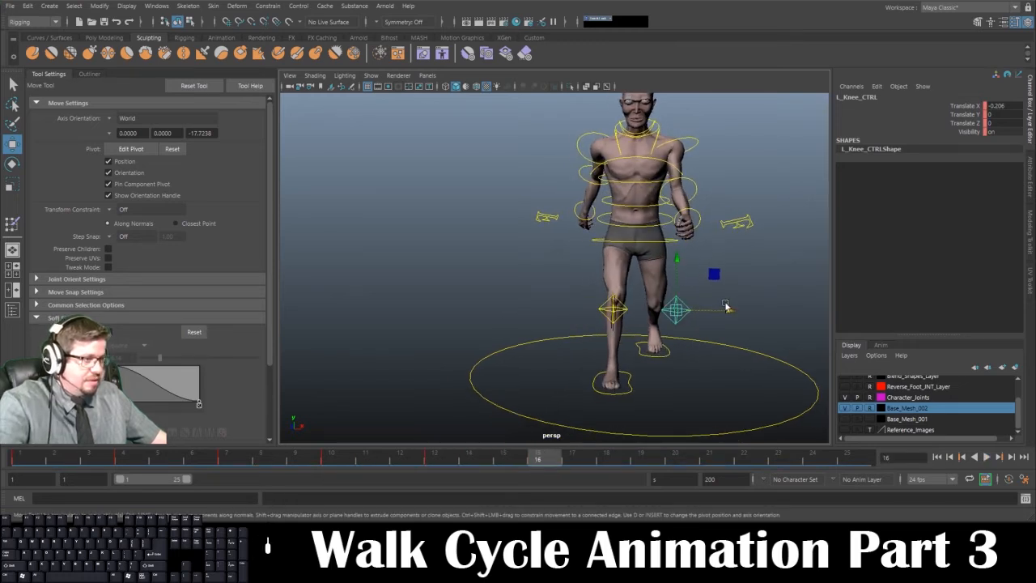
pyautogui.moveTo(726, 306); pyautogui.dragTo(730, 313)
pyautogui.press('s')
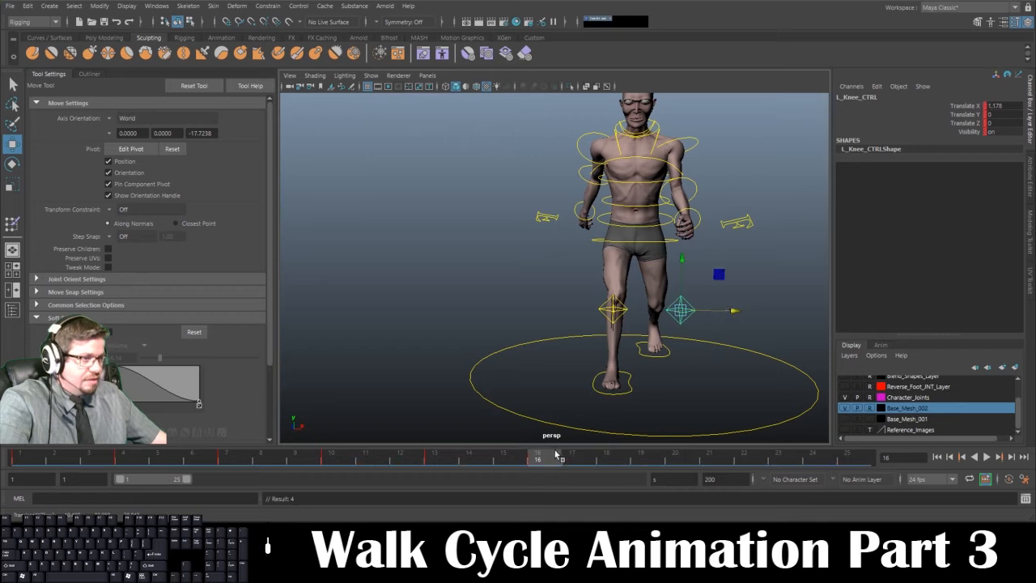
# Move the left knee control outward, keying Translate X at 8.368 on frame 19 and 6.534 on frame 22.
pyautogui.hotkey('alt', '.')
pyautogui.hotkey('alt', '.')
pyautogui.hotkey('alt', '.')
pyautogui.moveTo(734, 322); pyautogui.dragTo(758, 321)
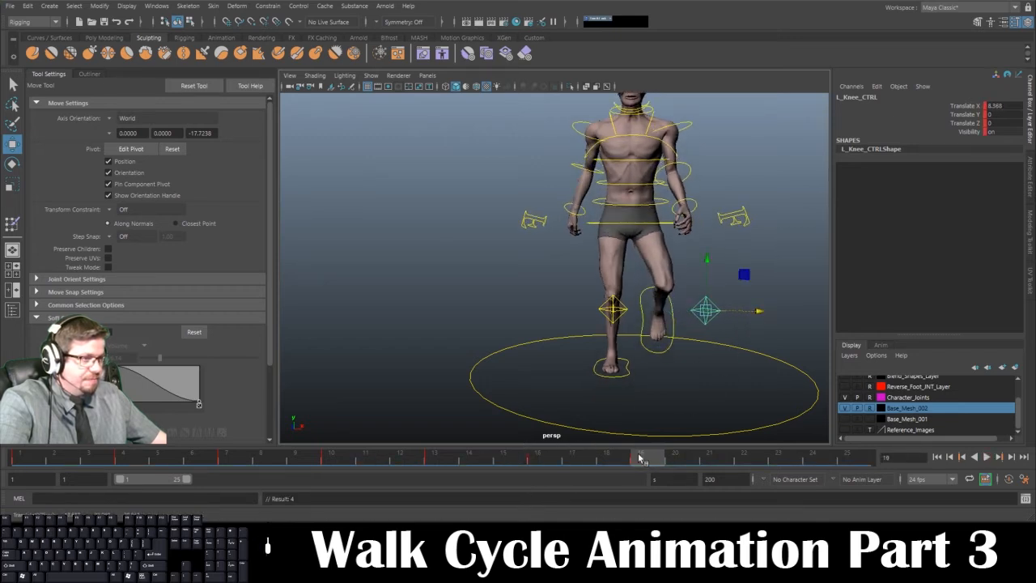
pyautogui.moveTo(639, 459); pyautogui.dragTo(743, 459)
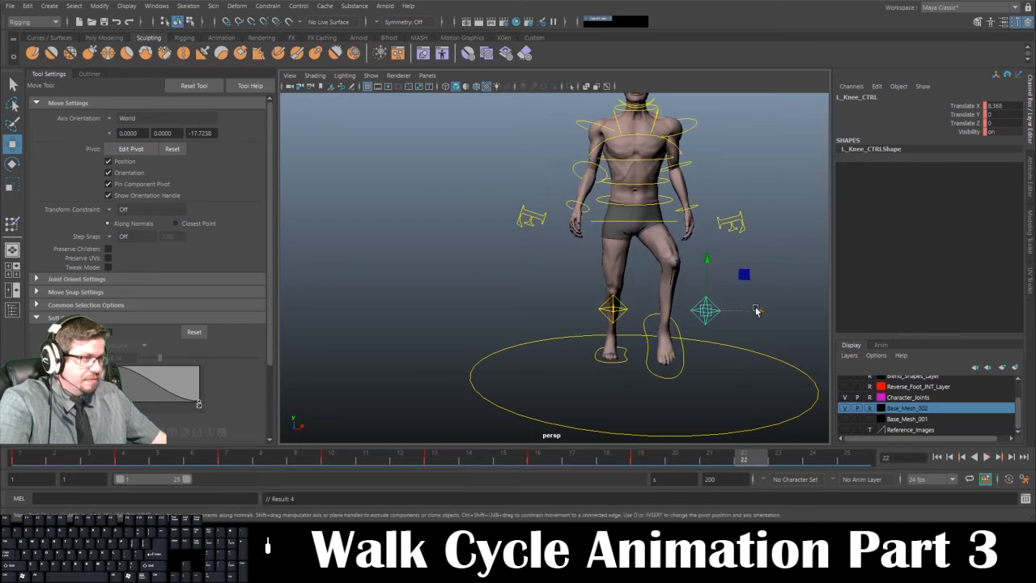
pyautogui.moveTo(757, 311); pyautogui.dragTo(751, 312)
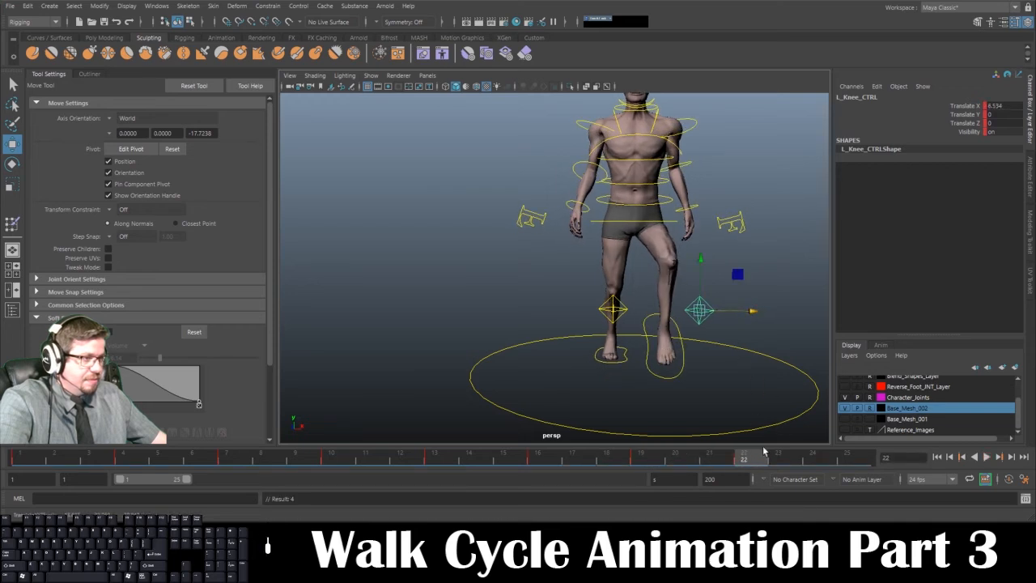
# Copy the left knee control's frame 1 position to frame 25 and key it.
pyautogui.click(32, 459)
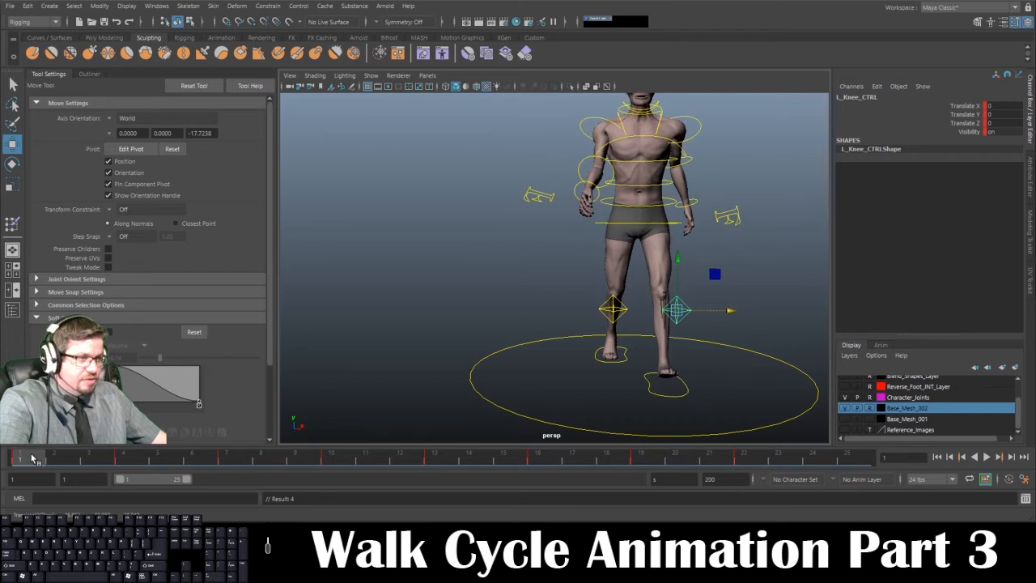
pyautogui.moveTo(32, 459); pyautogui.dragTo(860, 457, button='middle')
pyautogui.press('s')
# Select the right knee control, key its rest position at frame 1, and shift it along X toward the left knee at frame 4.
pyautogui.keyDown('alt'); pyautogui.moveTo(689, 397); pyautogui.dragTo(673, 400); pyautogui.keyUp('alt')
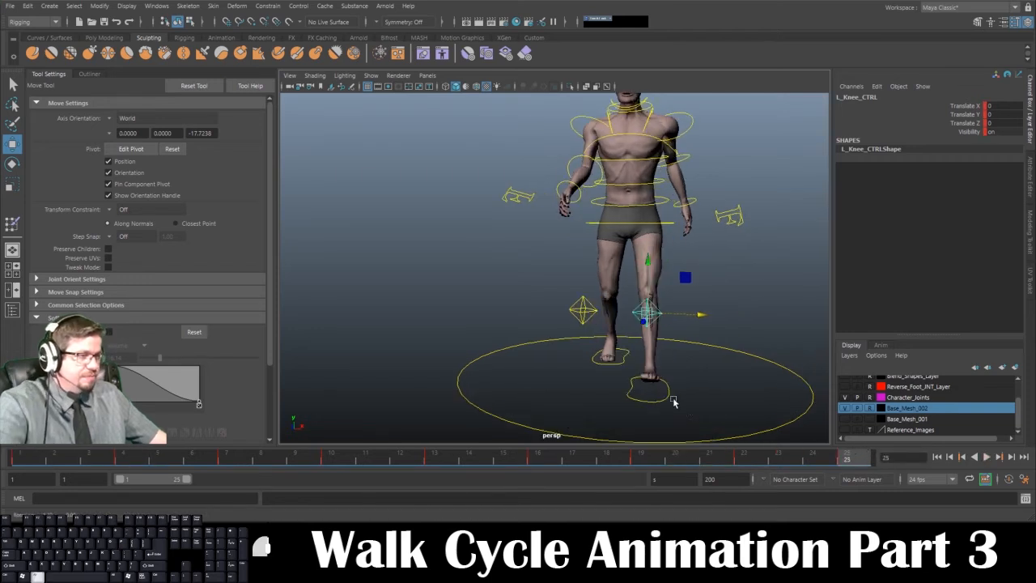
pyautogui.click(583, 311)
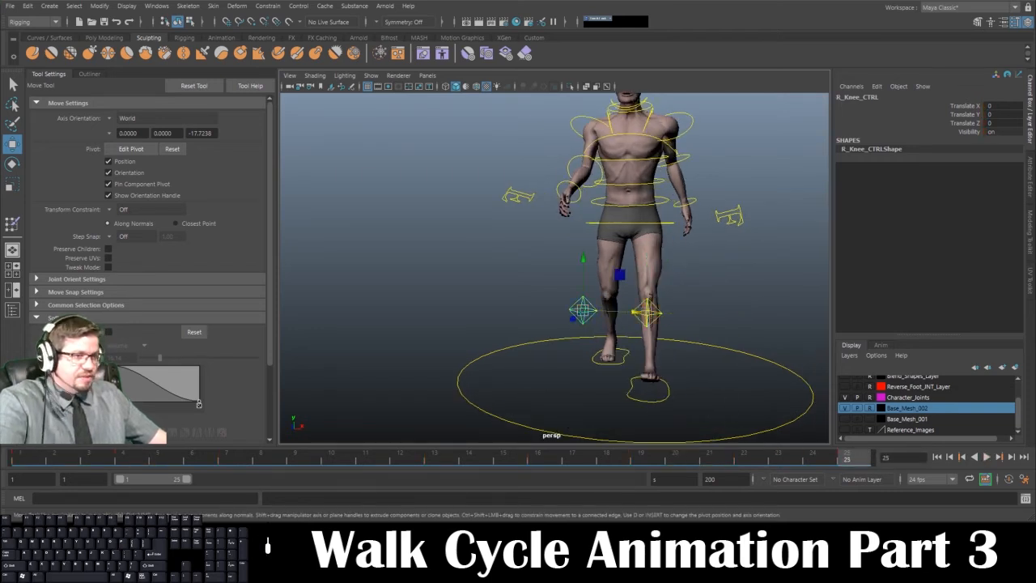
pyautogui.click(25, 459)
pyautogui.moveTo(24, 459); pyautogui.dragTo(123, 459)
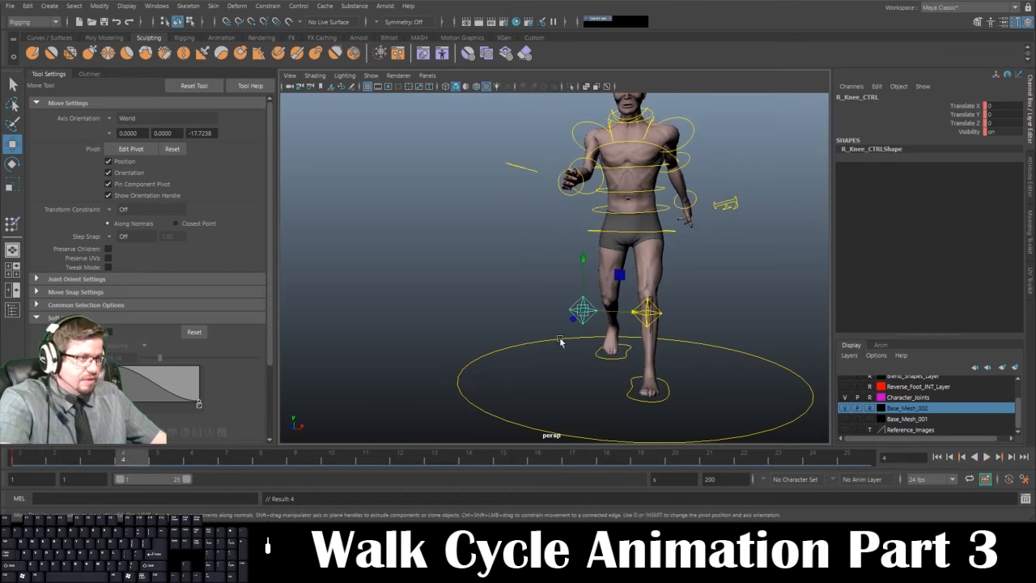
pyautogui.moveTo(617, 316); pyautogui.dragTo(641, 316)
# Key the right knee control at frames 7 and 10, shifting it back outward at frame 10, and set Translate X to 1.712 at frame 13.
pyautogui.click(226, 459)
pyautogui.moveTo(227, 462); pyautogui.dragTo(331, 461)
pyautogui.moveTo(642, 314); pyautogui.dragTo(624, 315)
pyautogui.moveTo(340, 467); pyautogui.dragTo(435, 462)
pyautogui.moveTo(634, 312); pyautogui.dragTo(640, 314)
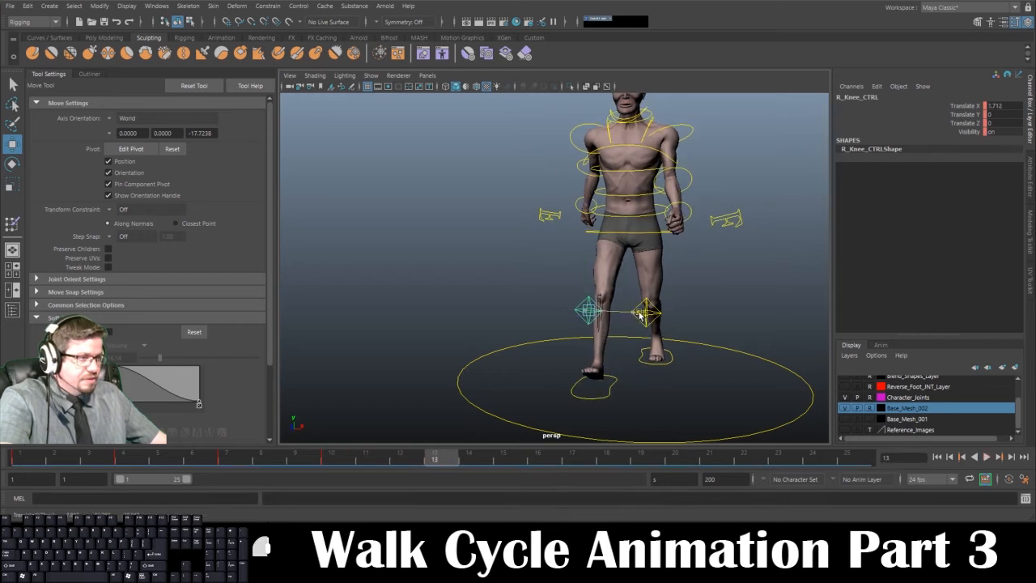
# Key the right knee control's Translate X at 0.443 on frame 16 and 1.227 on frame 19.
pyautogui.moveTo(454, 455); pyautogui.dragTo(537, 459)
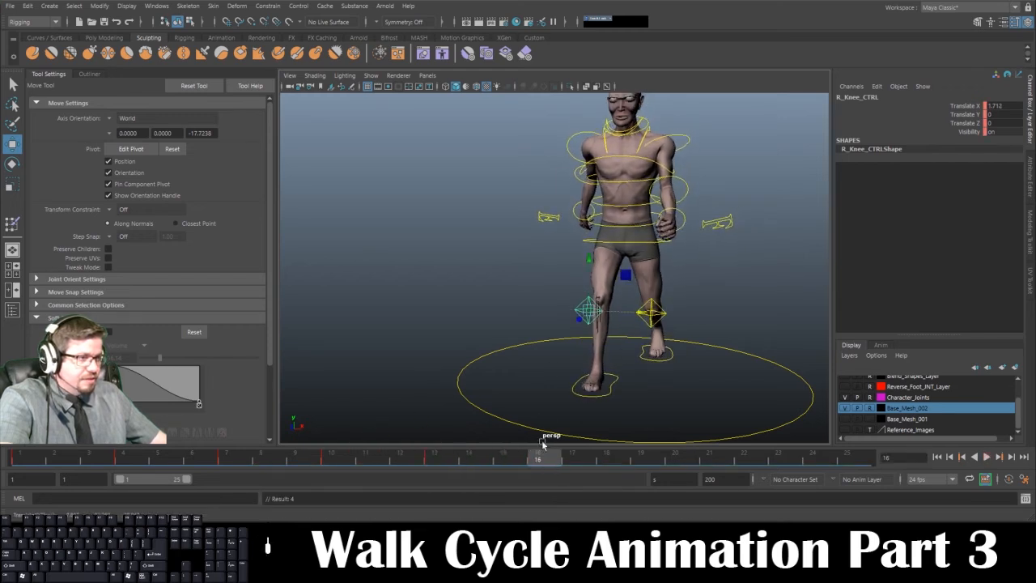
pyautogui.moveTo(656, 328); pyautogui.dragTo(650, 330)
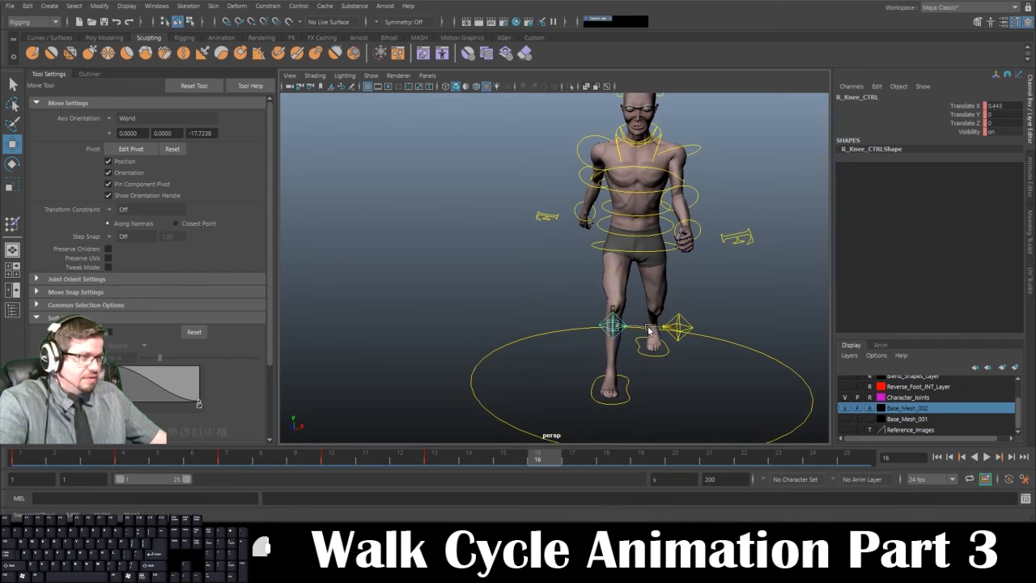
pyautogui.press('s')
pyautogui.moveTo(552, 458); pyautogui.dragTo(641, 459)
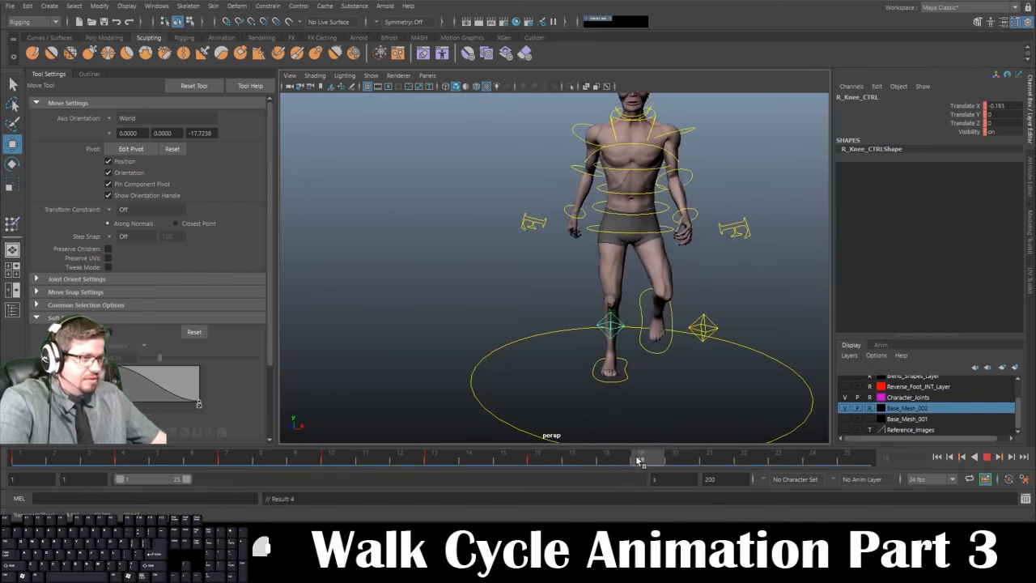
pyautogui.moveTo(666, 327); pyautogui.dragTo(670, 330)
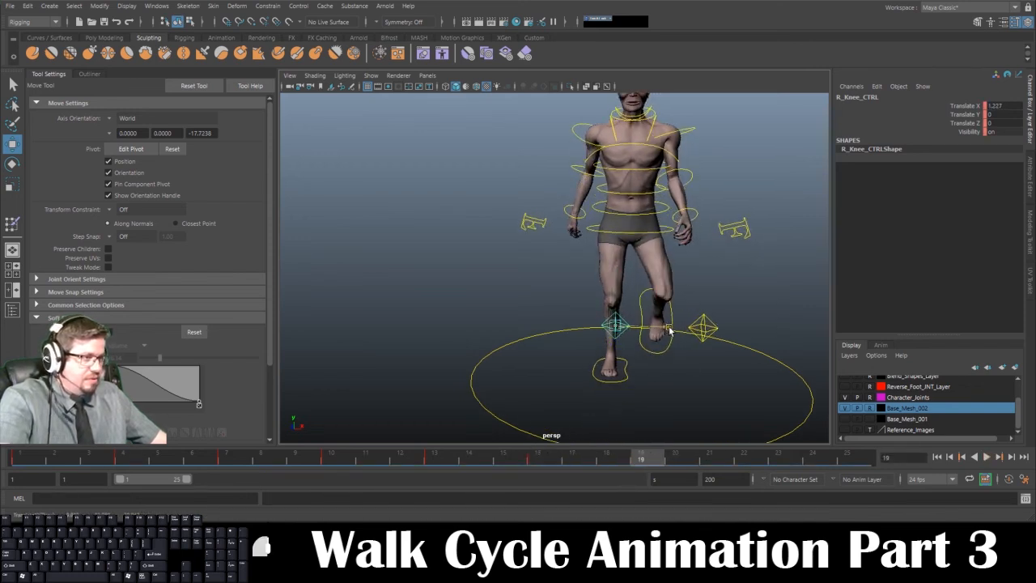
pyautogui.press('s')
# Shift the right knee control toward the left knee at frame 22, and copy its keyed frame 1 position to frame 25.
pyautogui.click(744, 458)
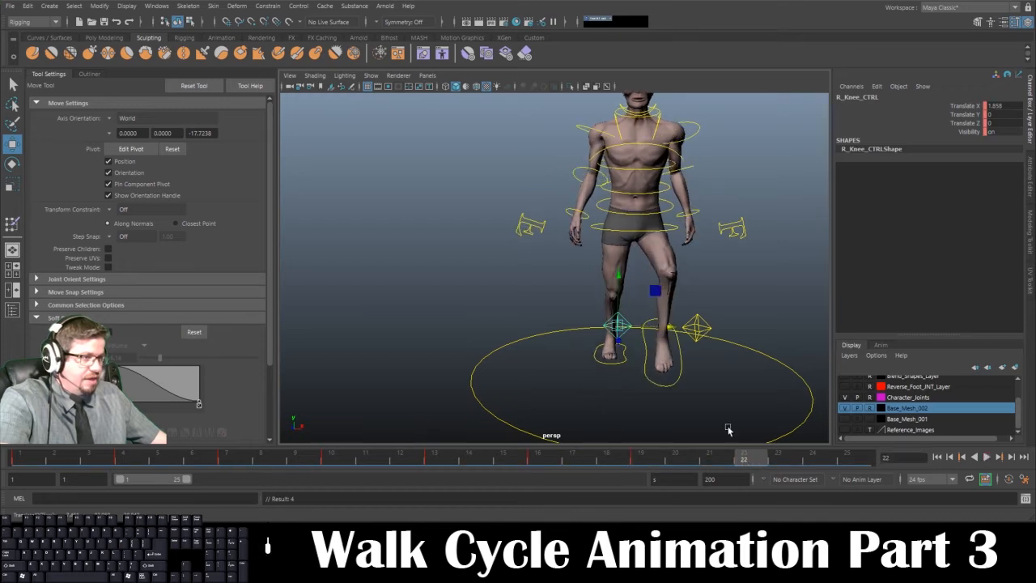
pyautogui.moveTo(651, 329); pyautogui.dragTo(658, 328)
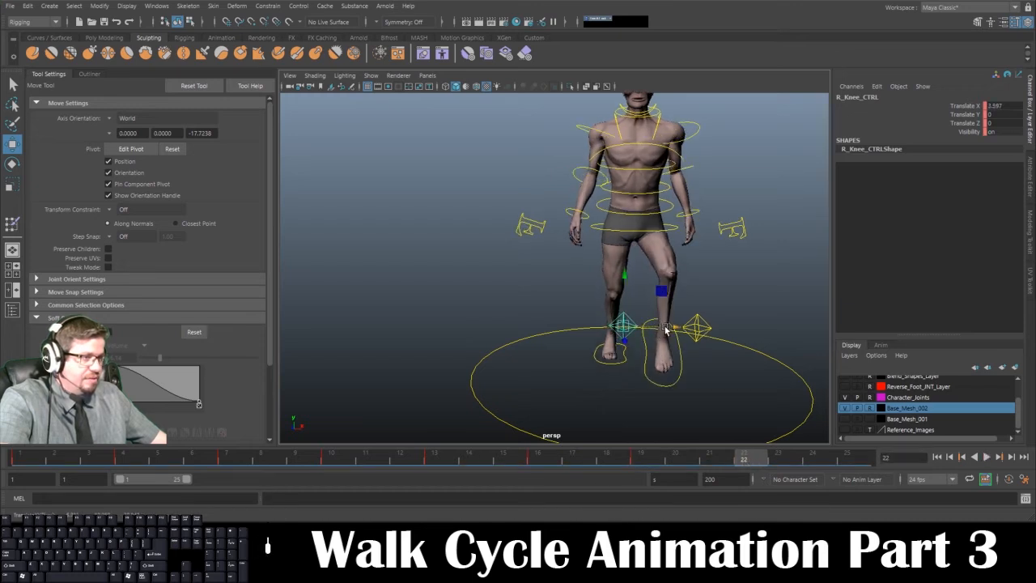
pyautogui.click(26, 459)
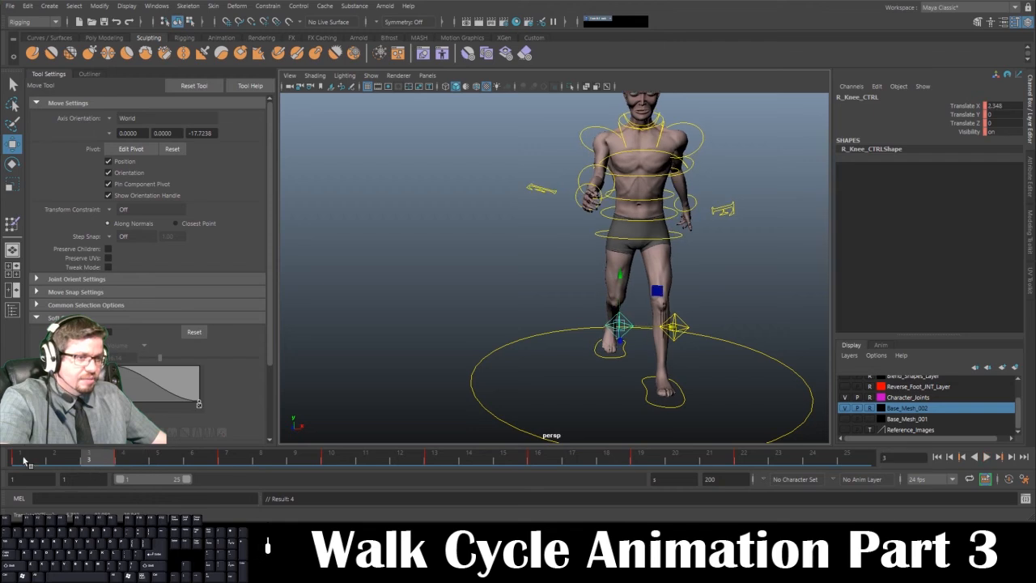
pyautogui.moveTo(26, 459); pyautogui.dragTo(846, 459)
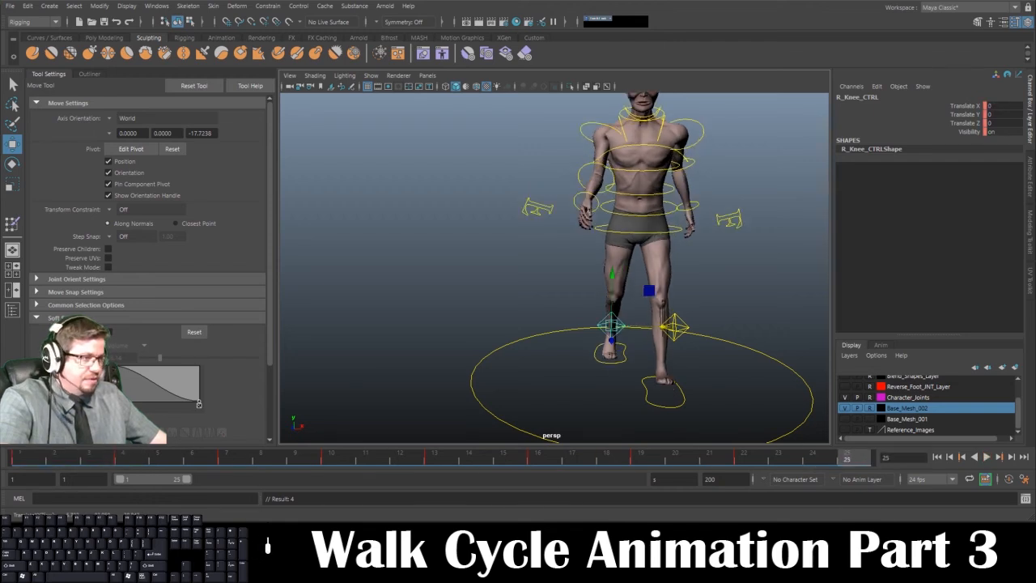
# Play the walk cycle and examine the knee motion from the front and the side.
pyautogui.keyDown('alt'); pyautogui.moveTo(685, 331); pyautogui.dragTo(613, 365); pyautogui.keyUp('alt')
pyautogui.scroll(-1, 689, 323)
pyautogui.click(986, 457)
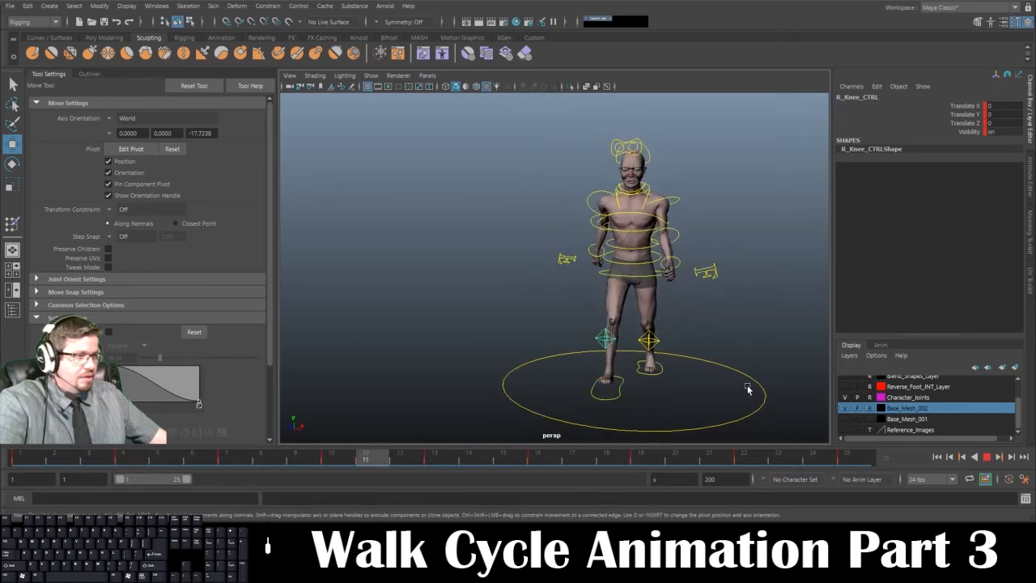
pyautogui.keyDown('alt'); pyautogui.moveTo(748, 389); pyautogui.dragTo(672, 388); pyautogui.keyUp('alt')
pyautogui.keyDown('alt'); pyautogui.moveTo(668, 389); pyautogui.dragTo(603, 361, button='right'); pyautogui.keyUp('alt')
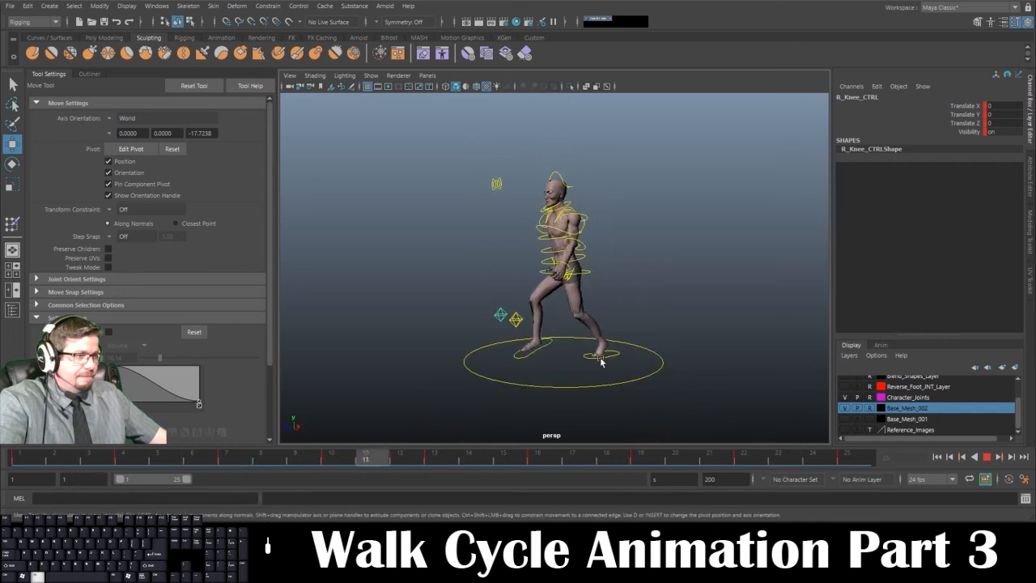
pyautogui.keyDown('alt'); pyautogui.moveTo(603, 361); pyautogui.dragTo(590, 361); pyautogui.keyUp('alt')
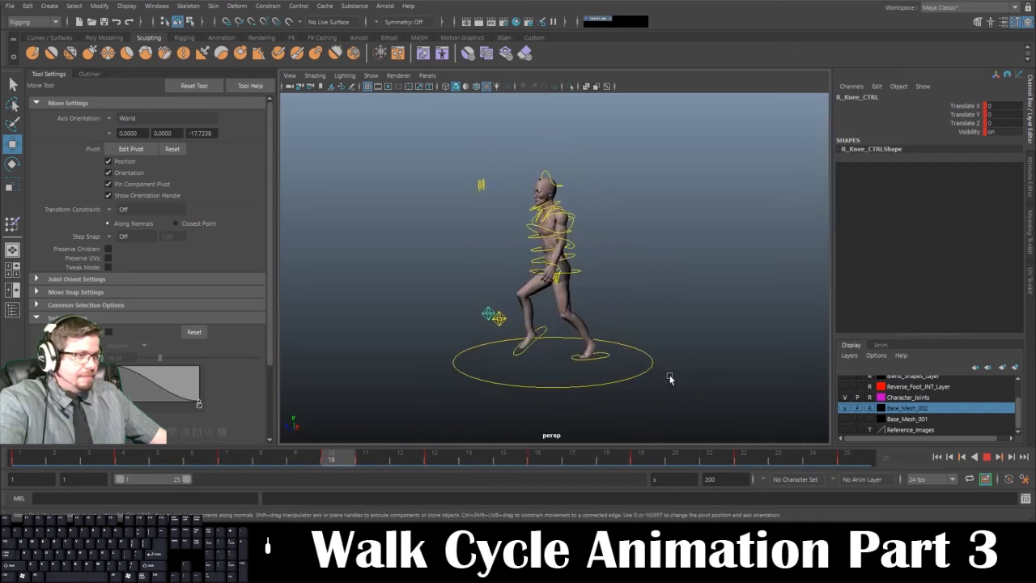
pyautogui.click(988, 457)
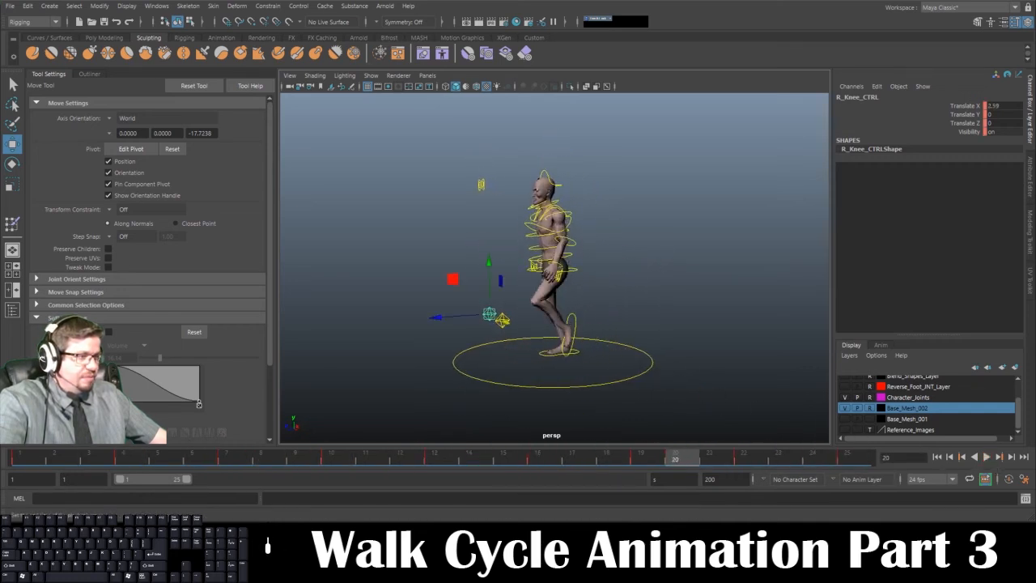
# Try frame 24 as the end of the playback range, and restore it to 25.
pyautogui.doubleClick(664, 479)
pyautogui.write('24')
pyautogui.press('Return')
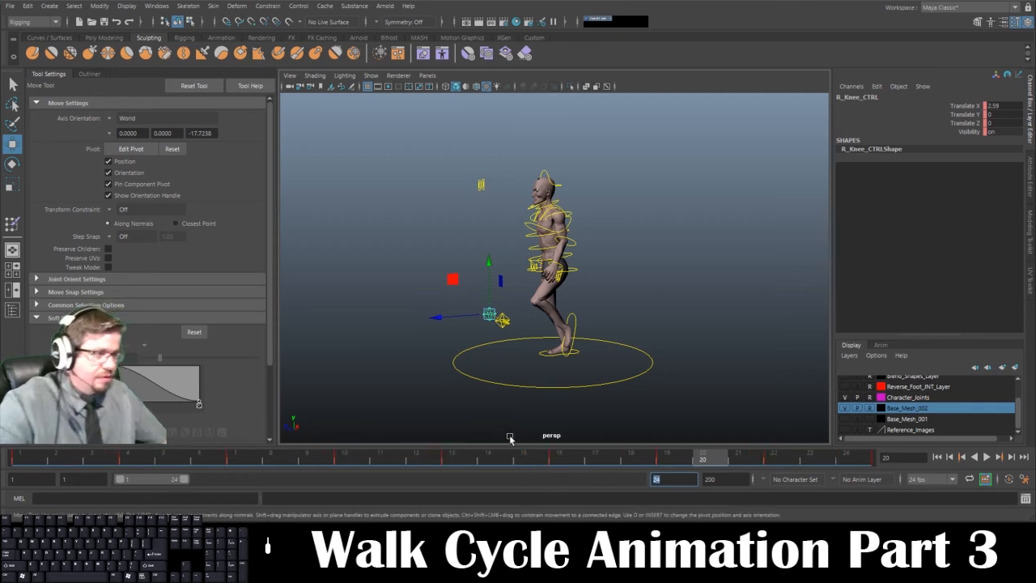
pyautogui.keyDown('alt'); pyautogui.moveTo(466, 384); pyautogui.dragTo(471, 384); pyautogui.keyUp('alt')
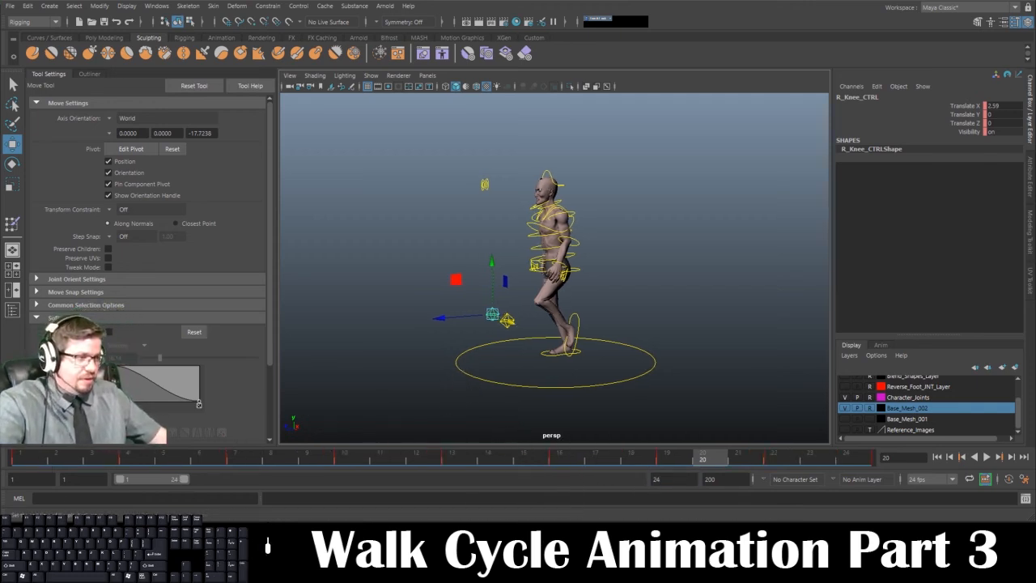
pyautogui.moveTo(669, 479); pyautogui.dragTo(581, 478)
pyautogui.write('25')
pyautogui.press('Return')
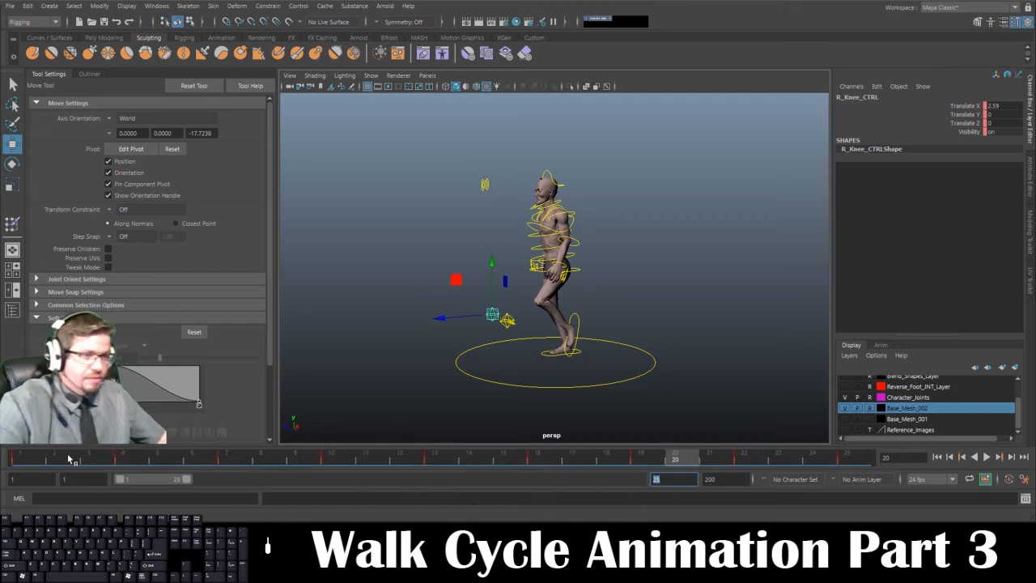
# End the playback range at frame 24 and play the walk cycle from frame 1 to check the loop.
pyautogui.click(34, 459)
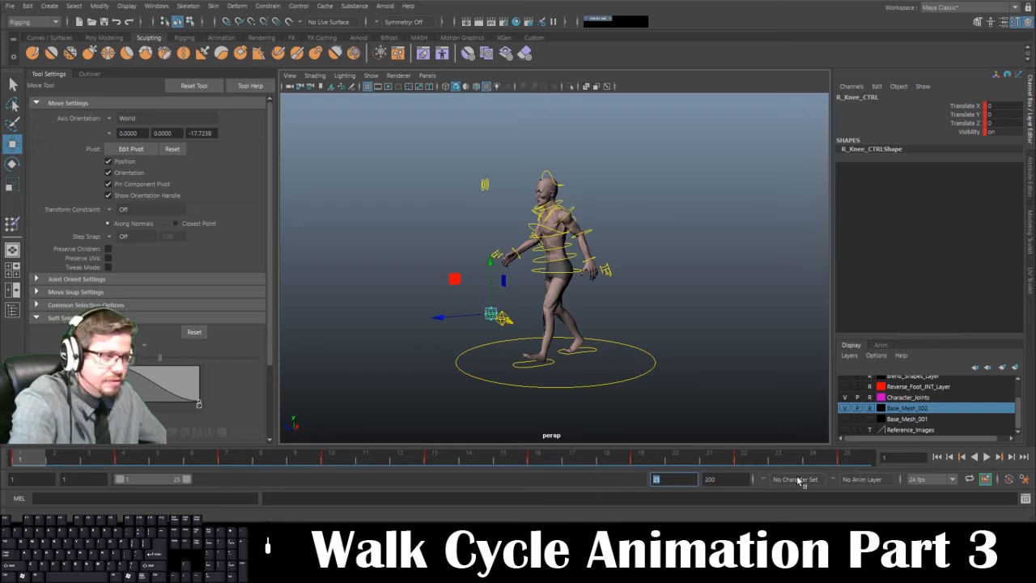
pyautogui.write('24')
pyautogui.press('Return')
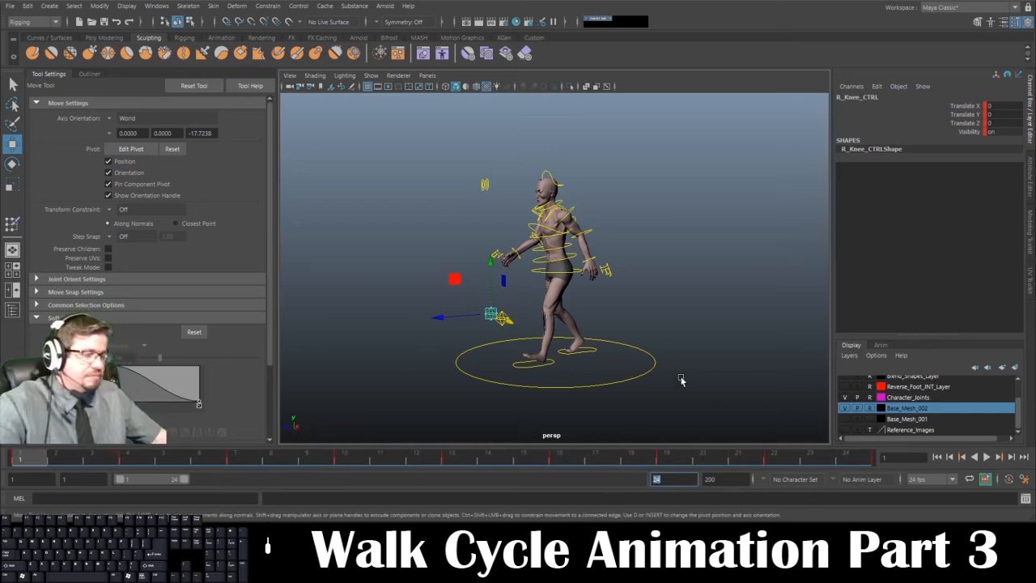
pyautogui.hotkey('alt', 'v')
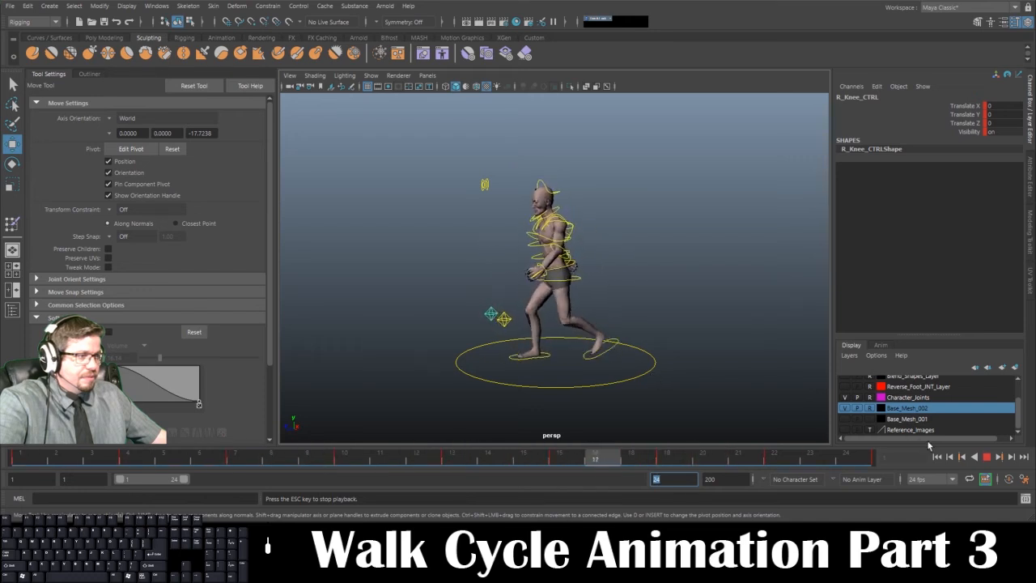
pyautogui.click(987, 460)
# Select the jaw control and key its rest pose at frame 1.
pyautogui.keyDown('alt'); pyautogui.moveTo(559, 308); pyautogui.dragTo(573, 290); pyautogui.keyUp('alt')
pyautogui.scroll(4, 576, 271)
pyautogui.keyDown('alt'); pyautogui.moveTo(587, 214); pyautogui.dragTo(591, 241, button='middle'); pyautogui.keyUp('alt')
pyautogui.click(560, 176)
pyautogui.scroll(3, 573, 230)
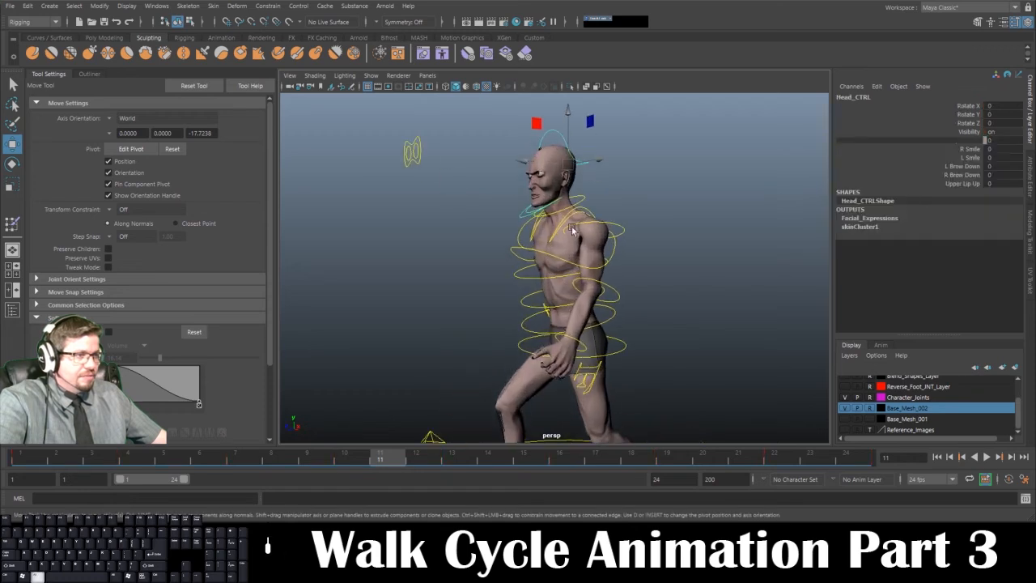
pyautogui.click(576, 206)
pyautogui.click(524, 220)
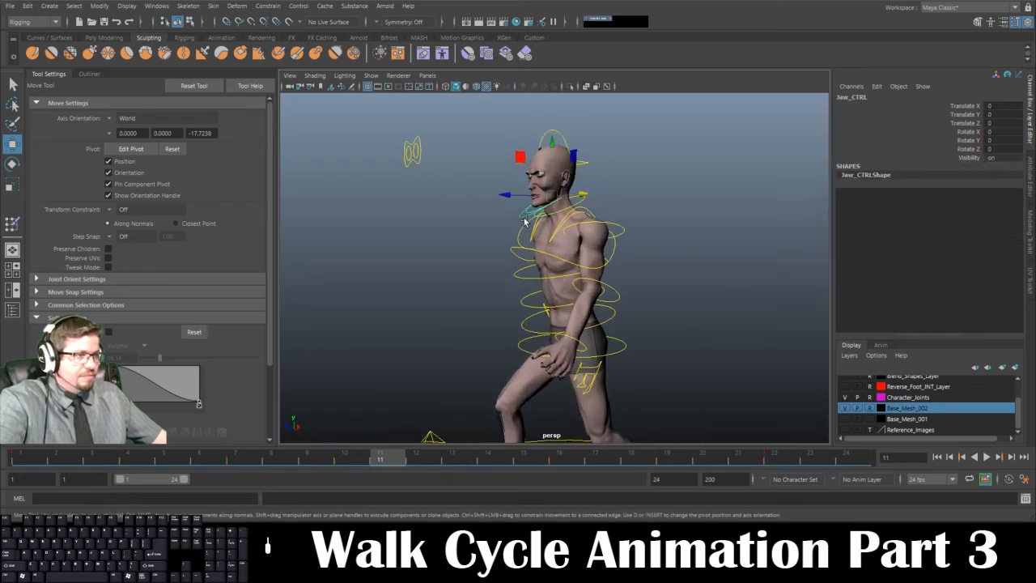
pyautogui.hotkey('alt', 'v')
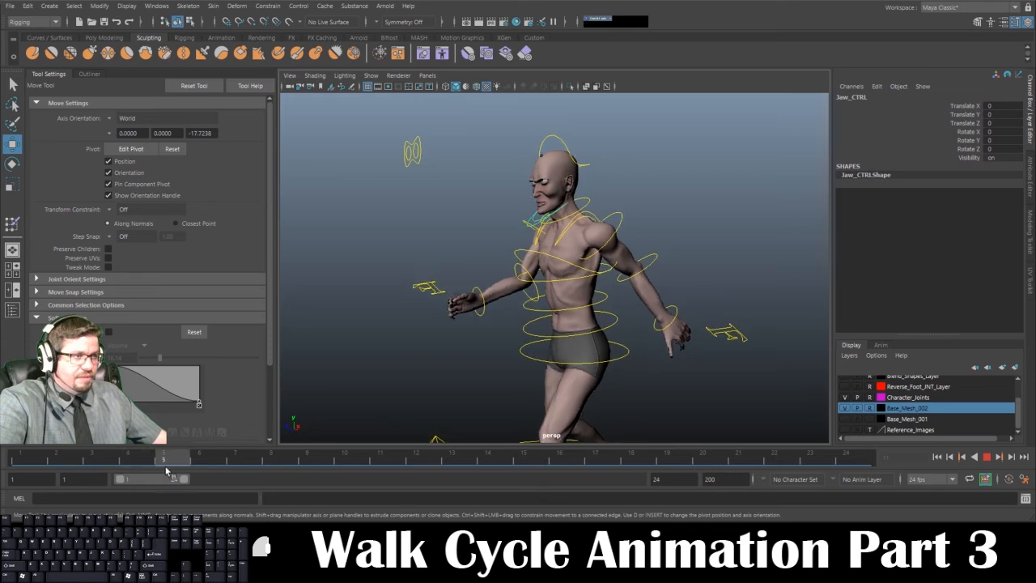
pyautogui.moveTo(168, 472)
pyautogui.mouseDown()
pyautogui.moveTo(36, 467)
pyautogui.moveTo(243, 468)
pyautogui.moveTo(127, 468)
pyautogui.mouseUp()
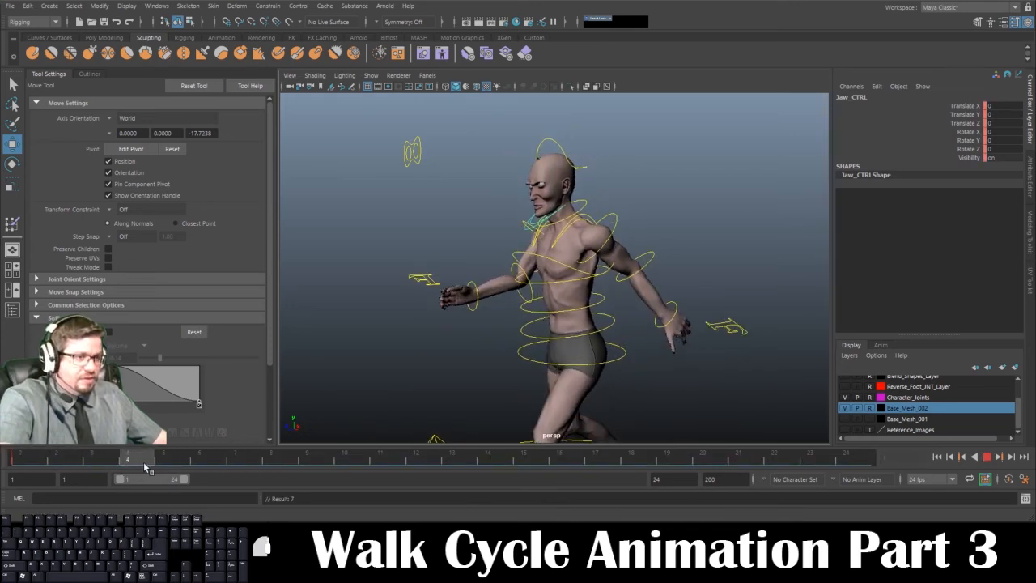
# Open the jaw at frame 4 by rotating its control to 7.836 about X, and key it.
pyautogui.scroll(5, 467, 281)
pyautogui.keyDown('alt'); pyautogui.moveTo(513, 270); pyautogui.dragTo(581, 278); pyautogui.keyUp('alt')
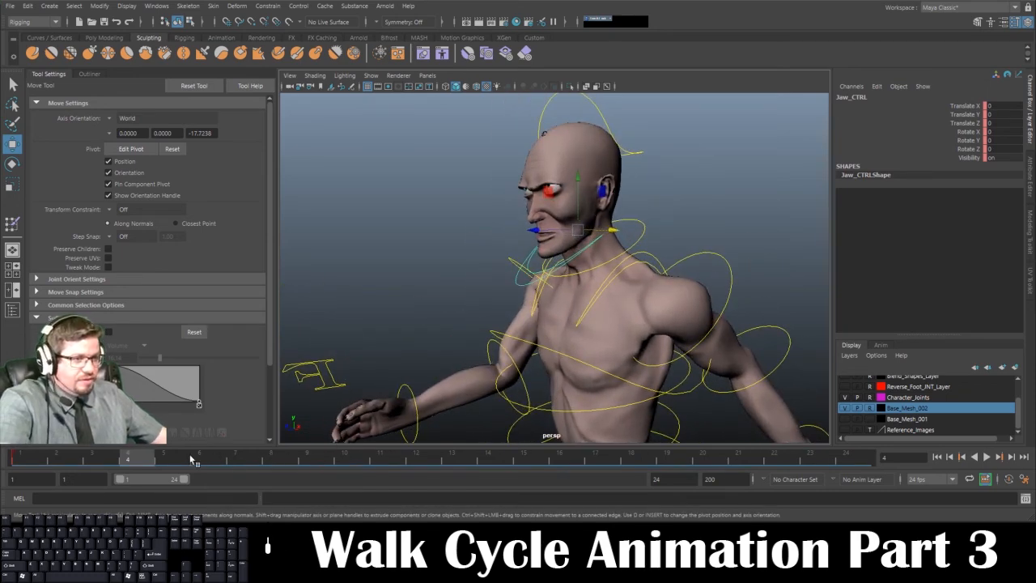
pyautogui.keyDown('alt'); pyautogui.moveTo(468, 378); pyautogui.dragTo(397, 284, button='right'); pyautogui.keyUp('alt')
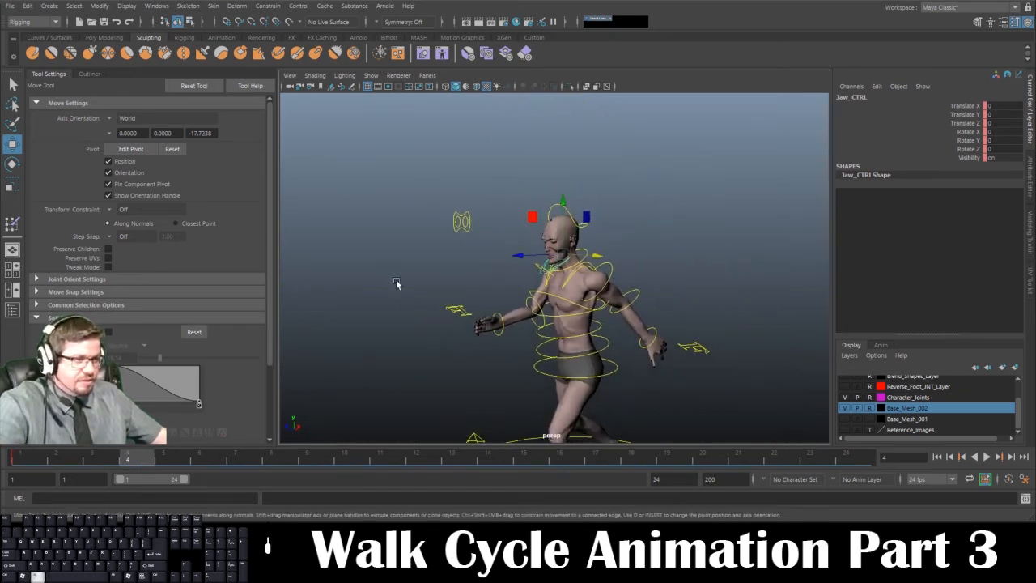
pyautogui.keyDown('alt'); pyautogui.moveTo(475, 300); pyautogui.dragTo(518, 167, button='middle'); pyautogui.keyUp('alt')
pyautogui.keyDown('alt'); pyautogui.moveTo(518, 205); pyautogui.dragTo(494, 280, button='middle'); pyautogui.keyUp('alt')
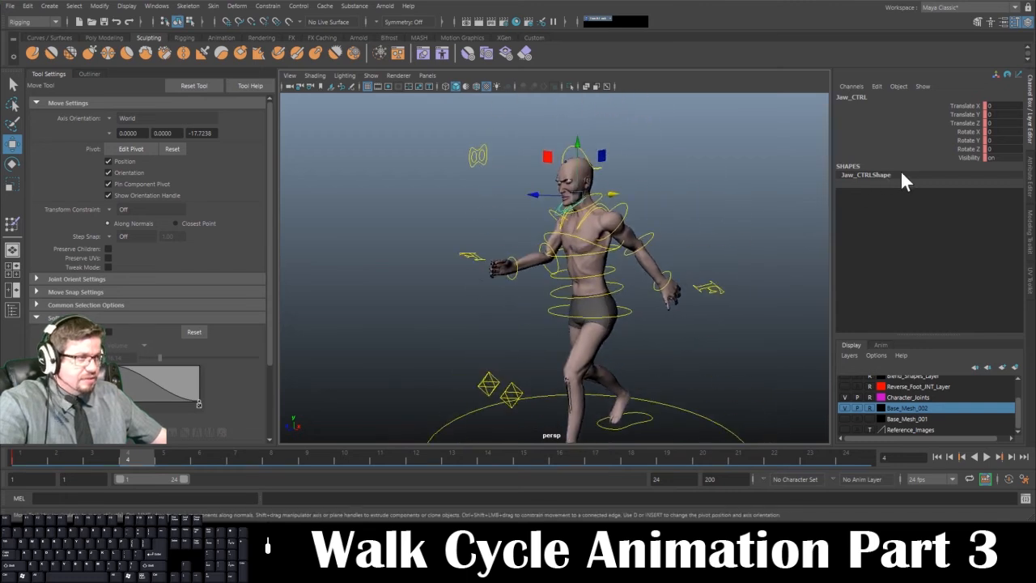
pyautogui.press('e')
pyautogui.moveTo(559, 206); pyautogui.dragTo(539, 187)
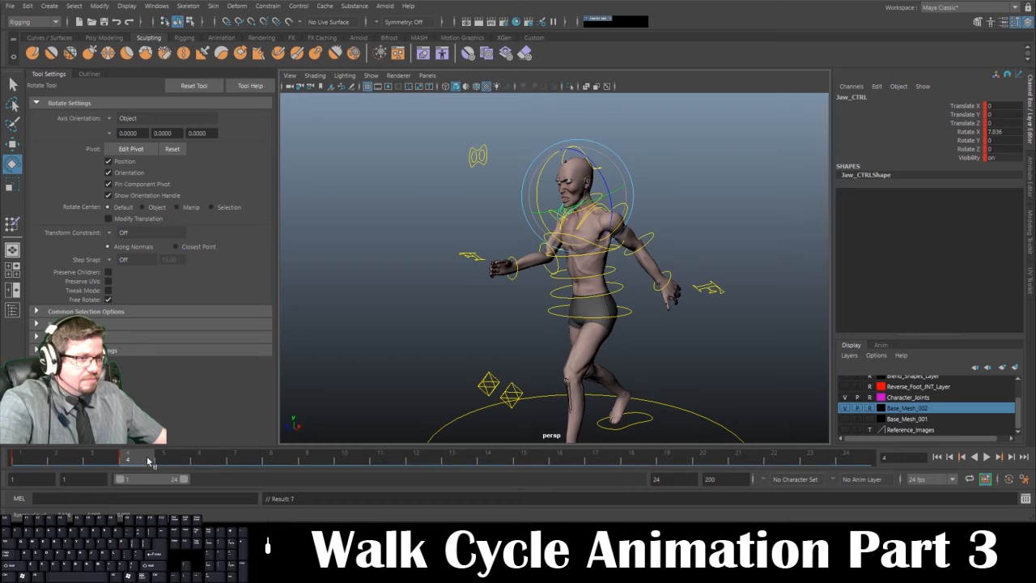
# Key the jaw control's Rotate X at -1.302 on frame 13 and 3.528 on frame 19.
pyautogui.moveTo(154, 458); pyautogui.dragTo(474, 455)
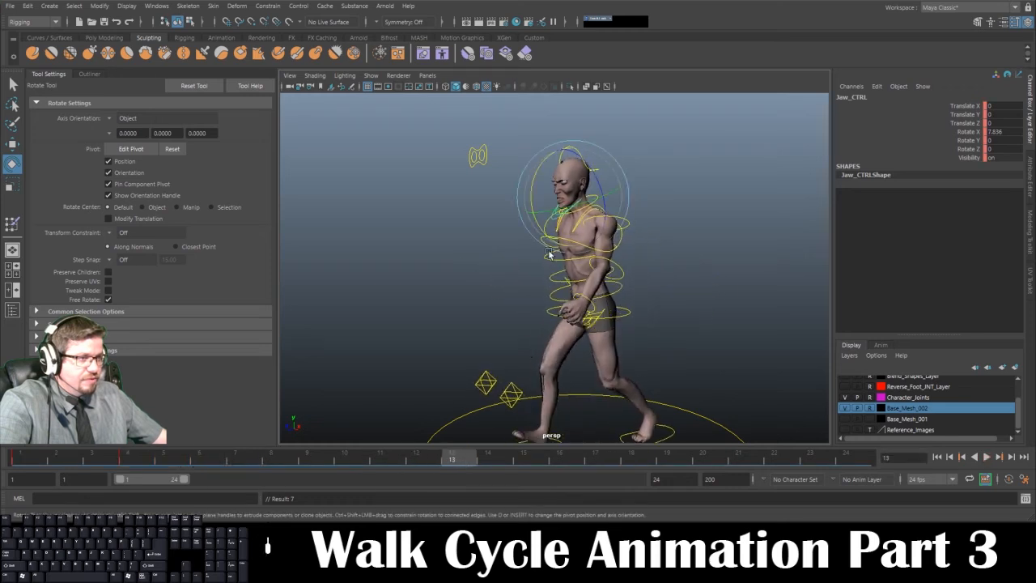
pyautogui.moveTo(549, 236); pyautogui.dragTo(541, 231)
pyautogui.press('s')
pyautogui.moveTo(457, 458); pyautogui.dragTo(679, 461)
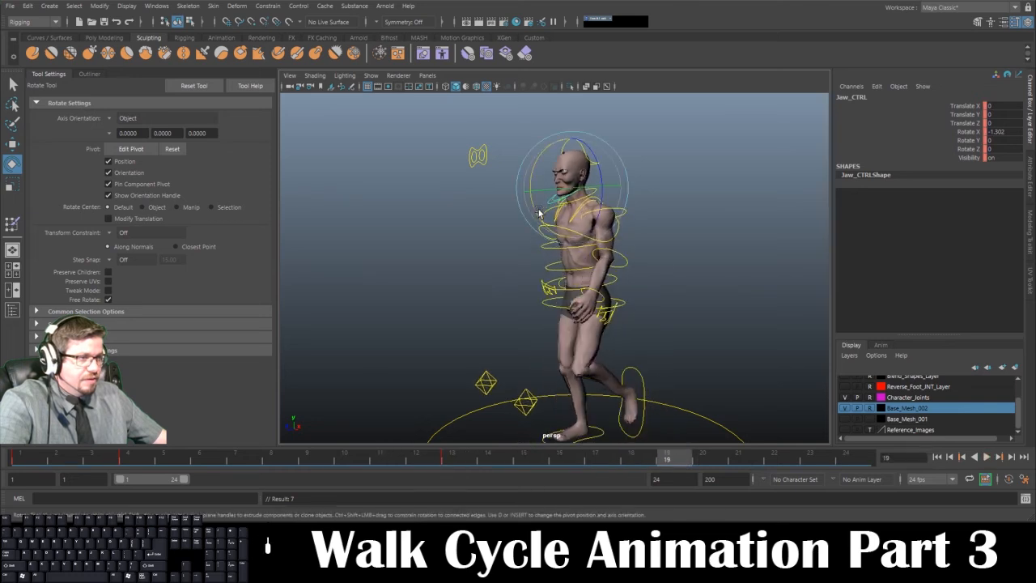
pyautogui.moveTo(539, 212); pyautogui.dragTo(543, 220)
pyautogui.press('s')
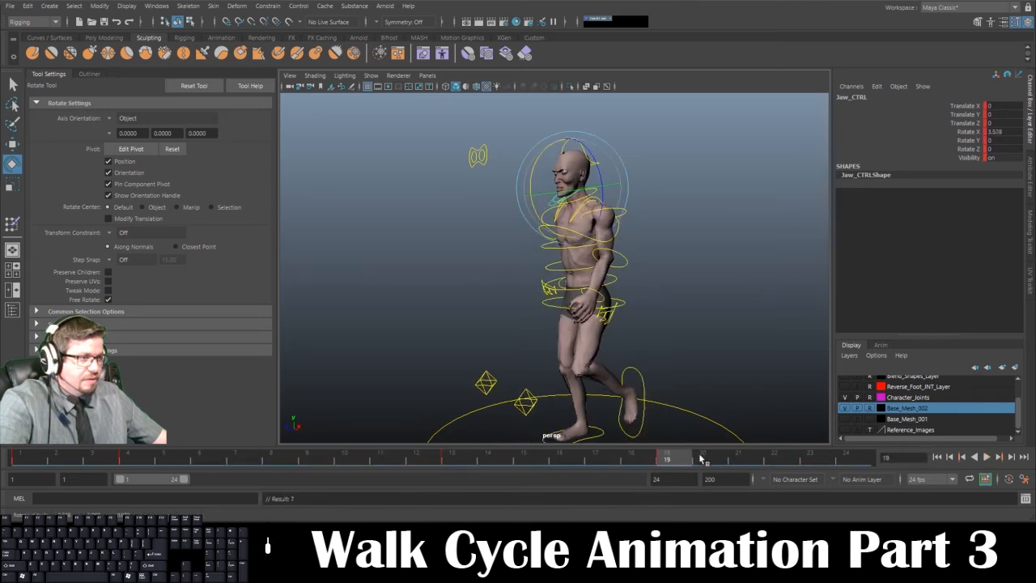
# Extend the playback range to frame 25 and copy the jaw control's frame 1 pose to frame 25, keying it.
pyautogui.moveTo(681, 459); pyautogui.dragTo(863, 462)
pyautogui.moveTo(672, 480); pyautogui.dragTo(627, 484)
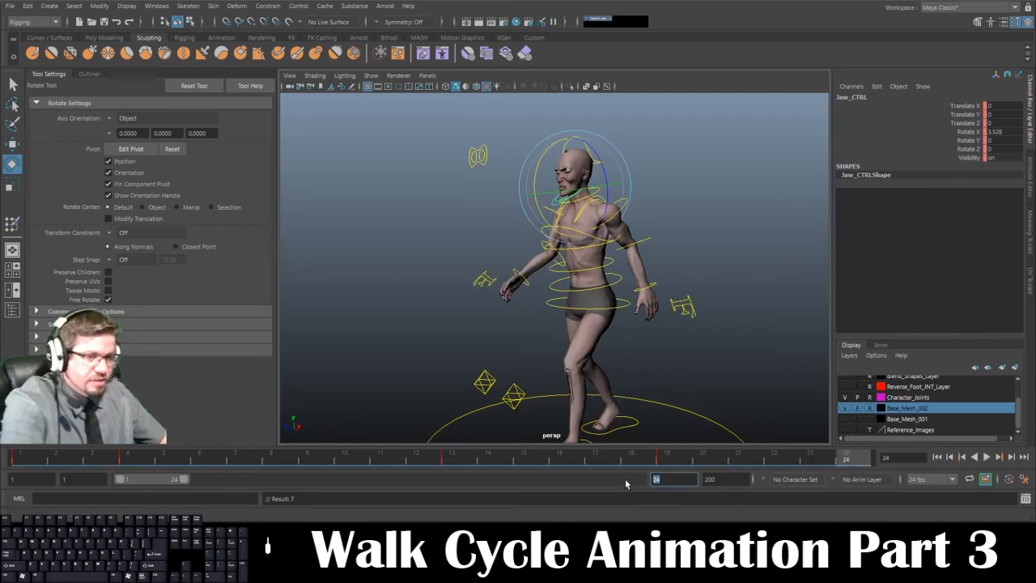
pyautogui.write('25')
pyautogui.press('Return')
pyautogui.click(41, 461)
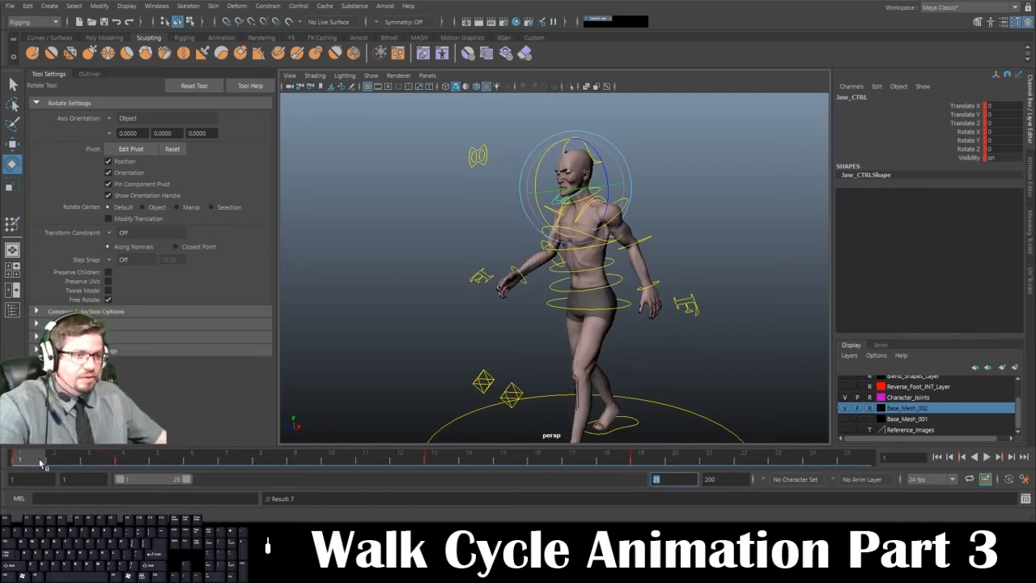
pyautogui.moveTo(48, 464); pyautogui.dragTo(917, 467)
pyautogui.write('s')
# Play the animation to check the jaw movement within the walk cycle.
pyautogui.keyDown('alt'); pyautogui.moveTo(673, 346); pyautogui.dragTo(688, 347); pyautogui.keyUp('alt')
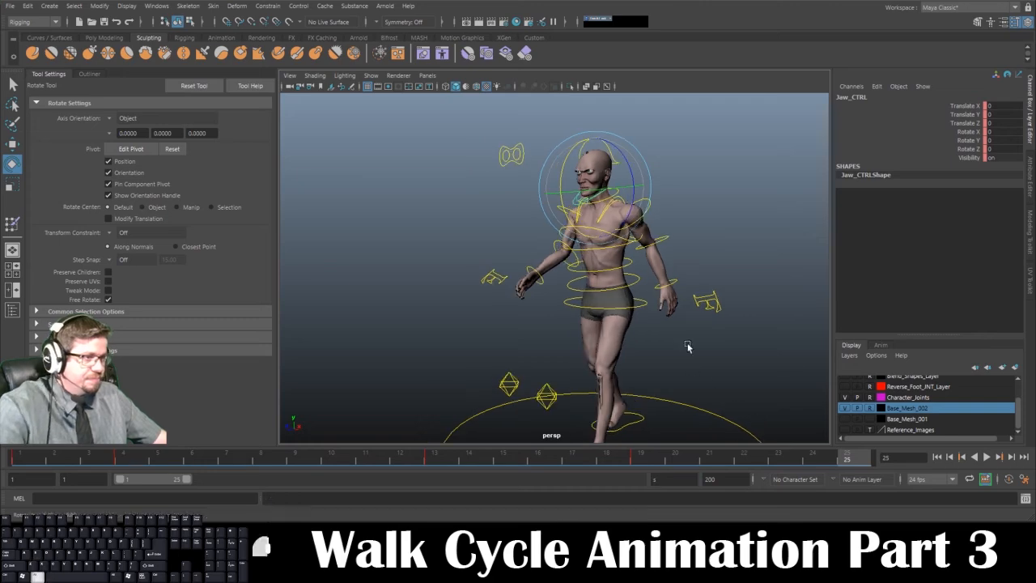
pyautogui.click(986, 457)
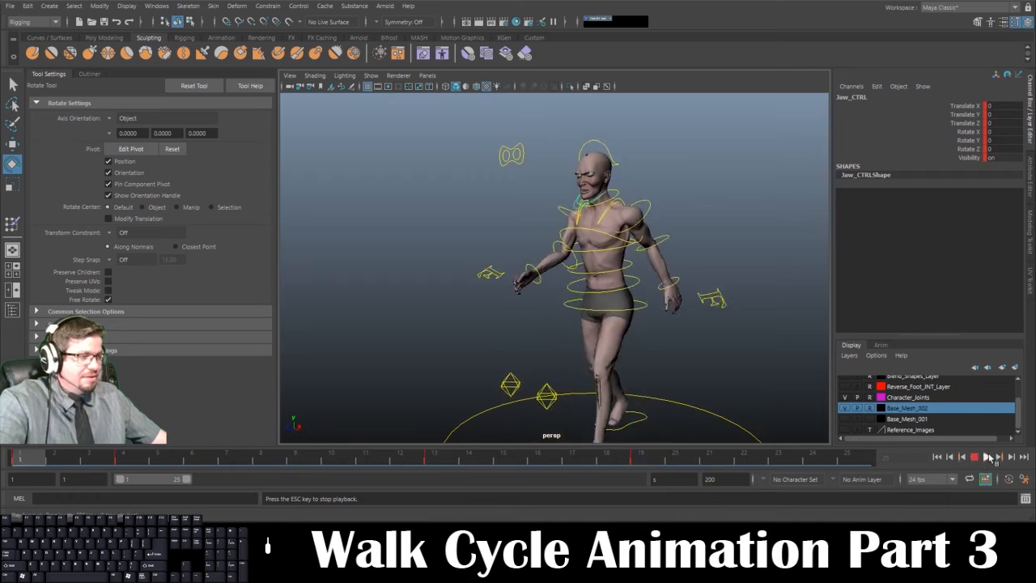
pyautogui.click(979, 458)
# Set the head control's R Smile and L Smile to 1 and key them on frames 1 and 25.
pyautogui.keyDown('alt'); pyautogui.moveTo(657, 252); pyautogui.dragTo(618, 245); pyautogui.keyUp('alt')
pyautogui.keyDown('alt'); pyautogui.moveTo(618, 245); pyautogui.dragTo(654, 184, button='right'); pyautogui.keyUp('alt')
pyautogui.keyDown('alt'); pyautogui.moveTo(654, 185); pyautogui.dragTo(662, 347, button='middle'); pyautogui.keyUp('alt')
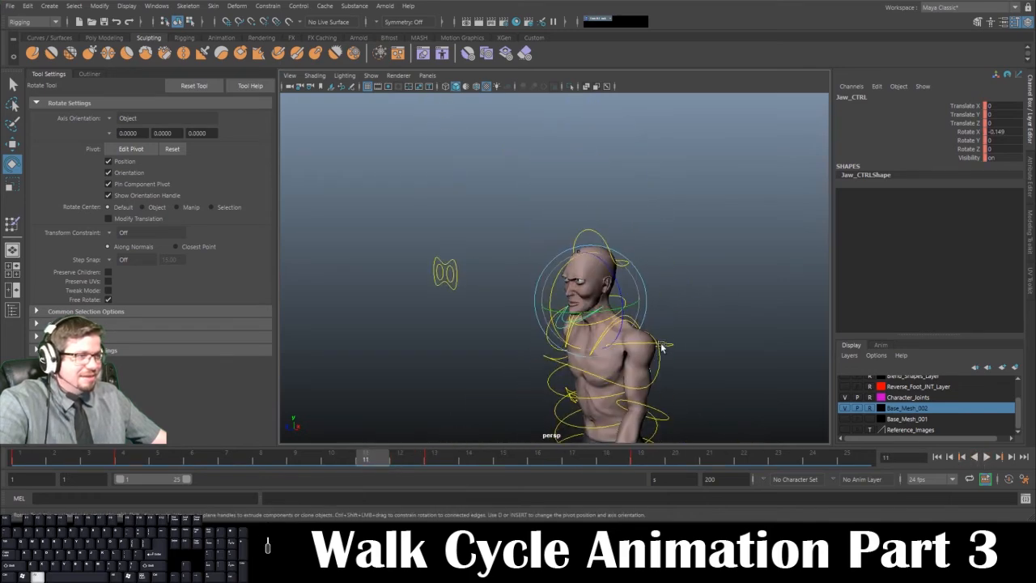
pyautogui.click(588, 232)
pyautogui.click(44, 461)
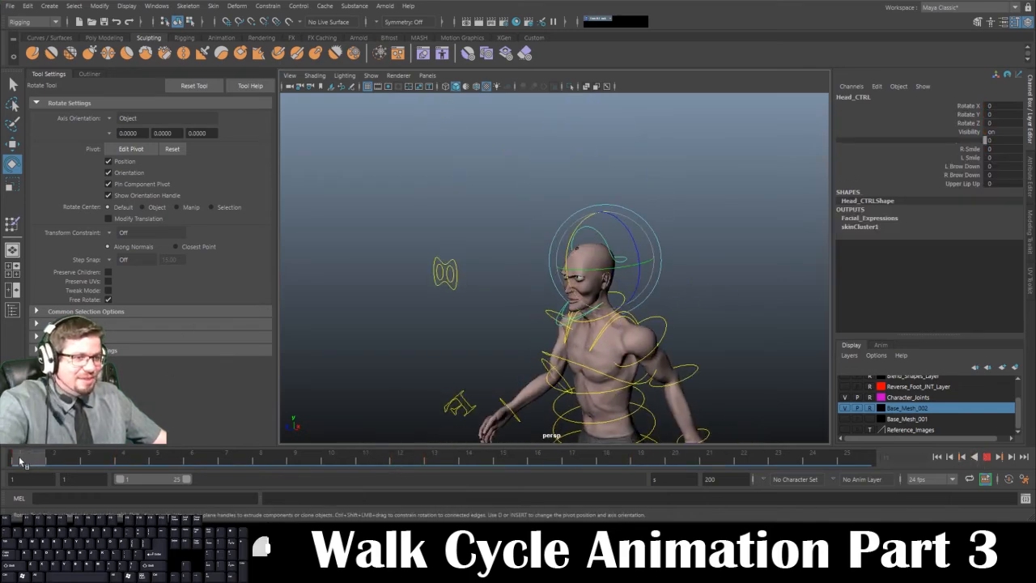
pyautogui.moveTo(974, 150); pyautogui.dragTo(973, 157)
pyautogui.keyDown('alt'); pyautogui.moveTo(717, 246); pyautogui.dragTo(741, 207, button='middle'); pyautogui.keyUp('alt')
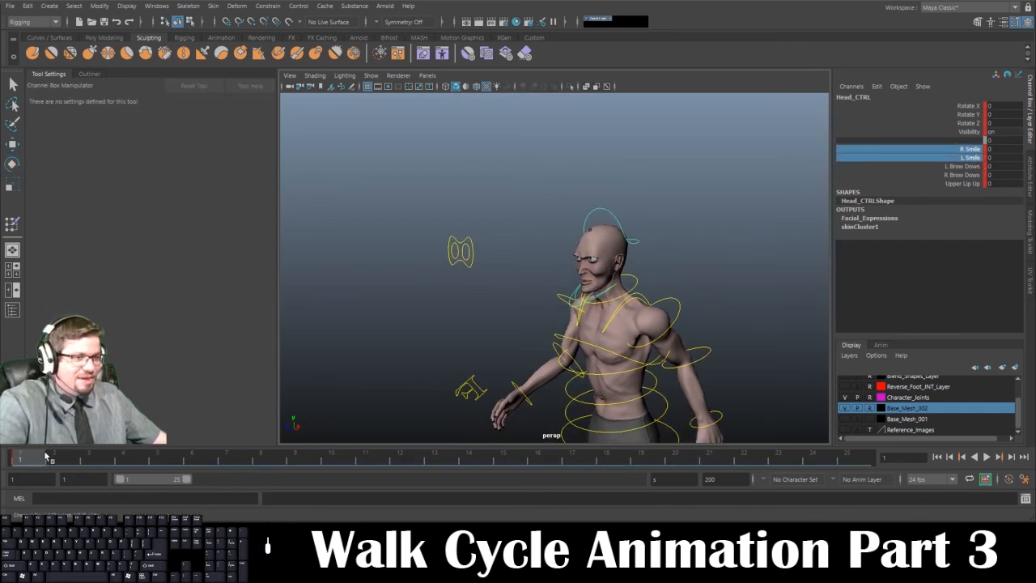
pyautogui.moveTo(371, 340); pyautogui.dragTo(421, 329, button='middle')
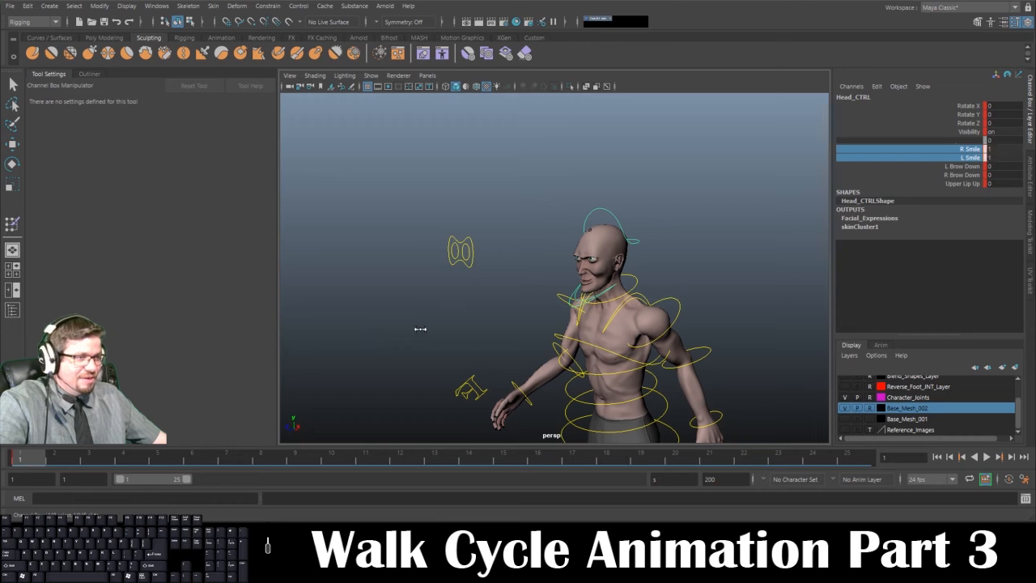
pyautogui.keyDown('alt'); pyautogui.moveTo(446, 322); pyautogui.dragTo(484, 324); pyautogui.keyUp('alt')
pyautogui.press('s')
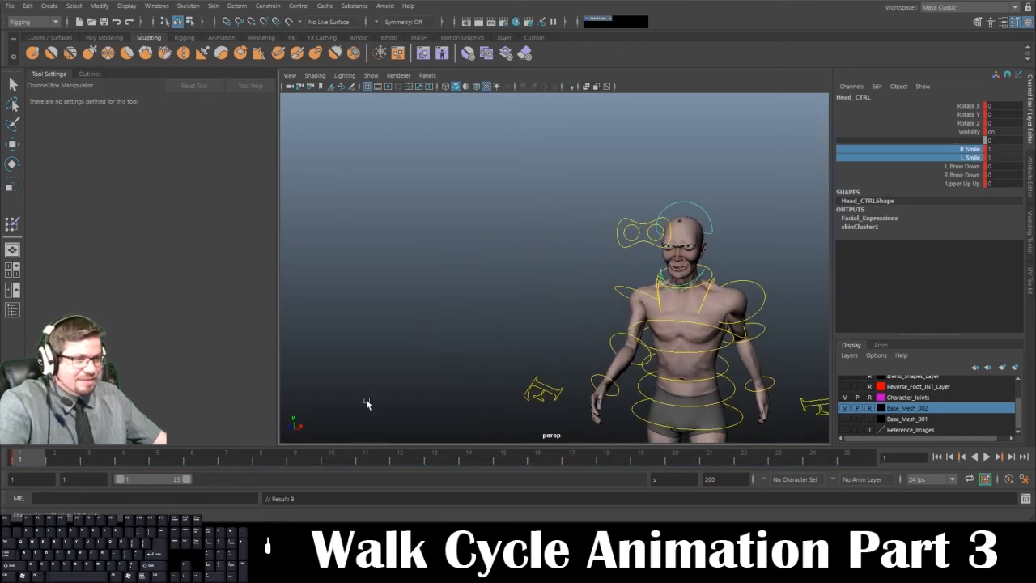
pyautogui.moveTo(24, 457); pyautogui.dragTo(927, 475)
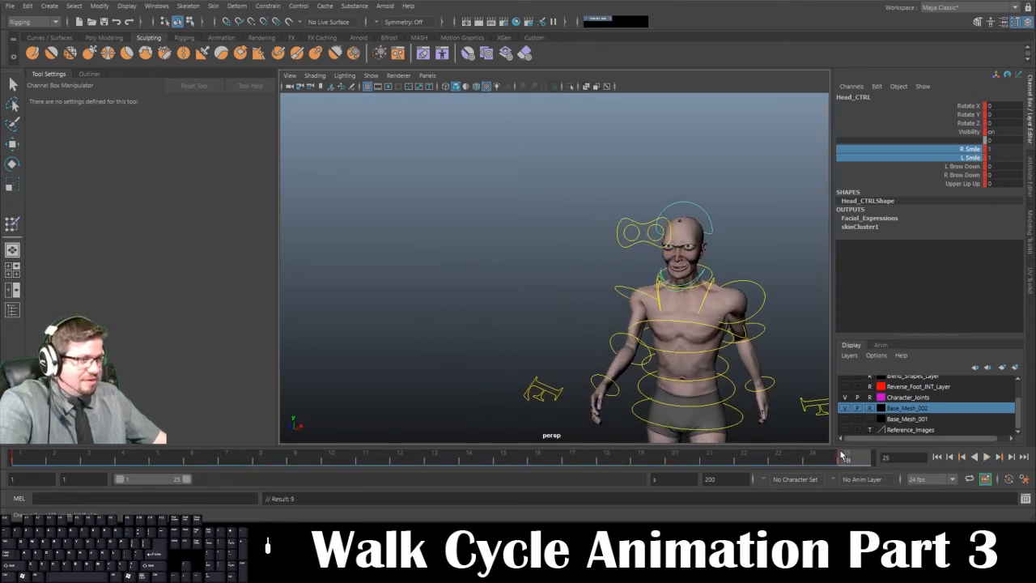
# Key the head control's R Smile and L Smile at 0 on frame 13, and play the animation.
pyautogui.click(435, 460)
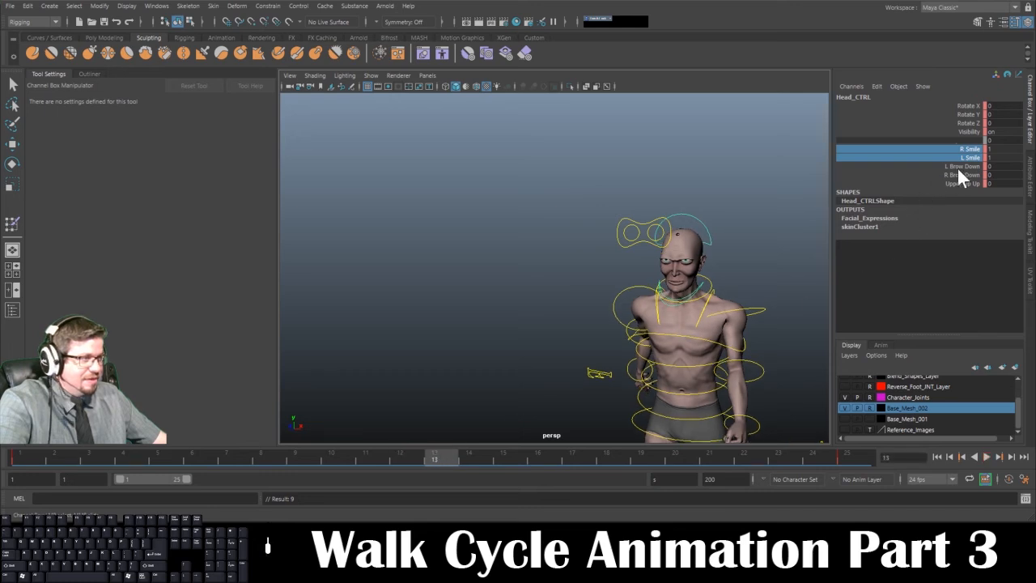
pyautogui.doubleClick(997, 150)
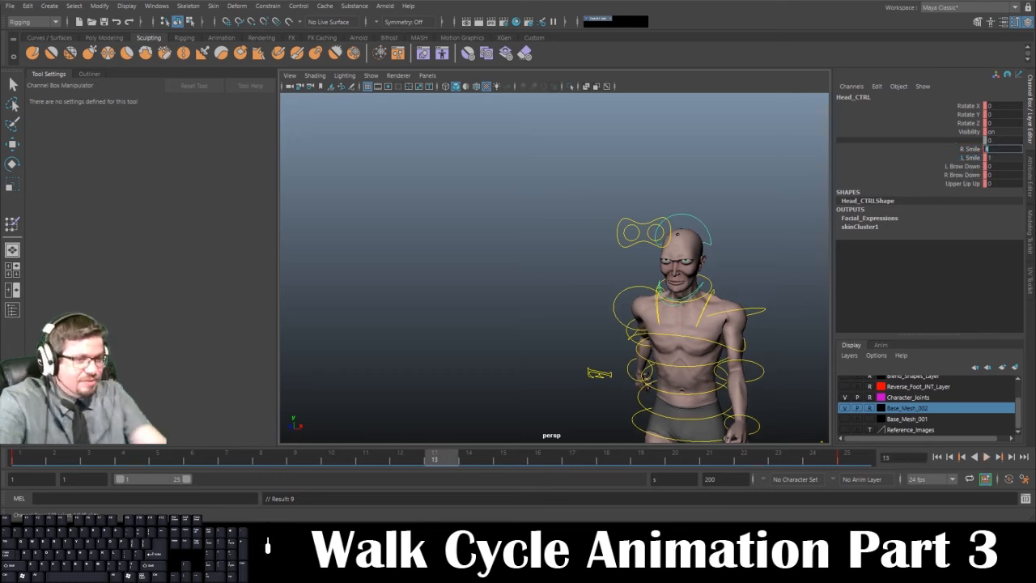
pyautogui.write('0')
pyautogui.press('Tab')
pyautogui.write('0')
pyautogui.press('Return')
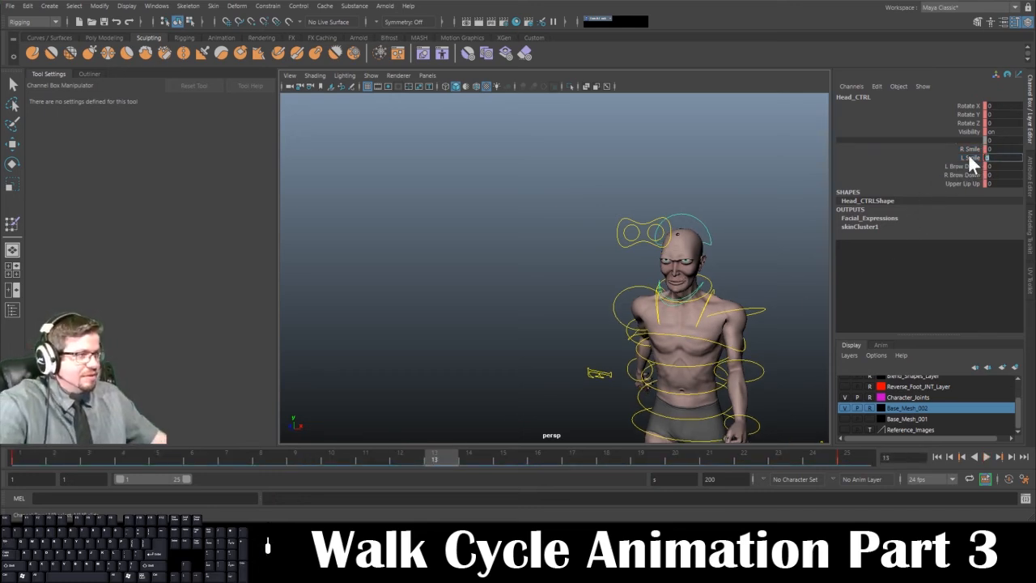
pyautogui.keyDown('alt'); pyautogui.moveTo(506, 259); pyautogui.dragTo(517, 256); pyautogui.keyUp('alt')
pyautogui.keyDown('alt'); pyautogui.moveTo(517, 255); pyautogui.dragTo(523, 254, button='right'); pyautogui.keyUp('alt')
pyautogui.keyDown('alt'); pyautogui.moveTo(524, 254); pyautogui.dragTo(494, 269); pyautogui.keyUp('alt')
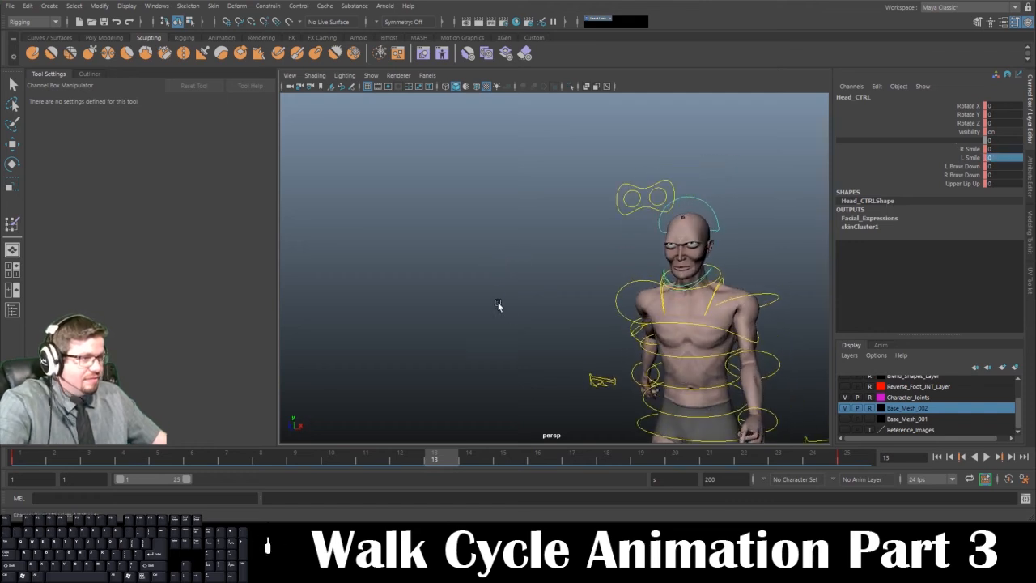
pyautogui.press('s')
pyautogui.hotkey('alt', 'v')
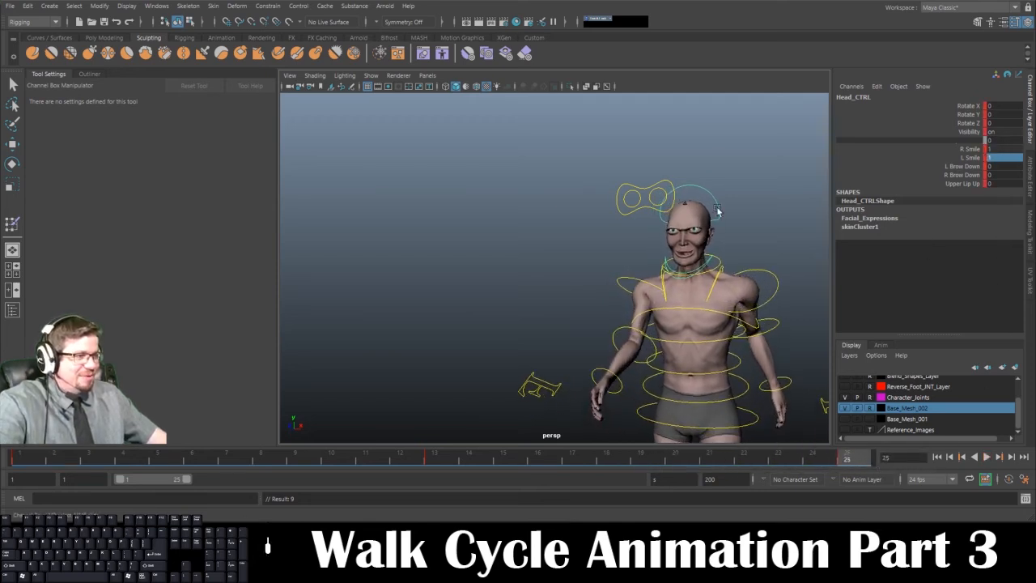
# Key the head control's L Brow Down and R Brow Down at 1 on frame 13, and scrub to frame 25.
pyautogui.click(967, 166)
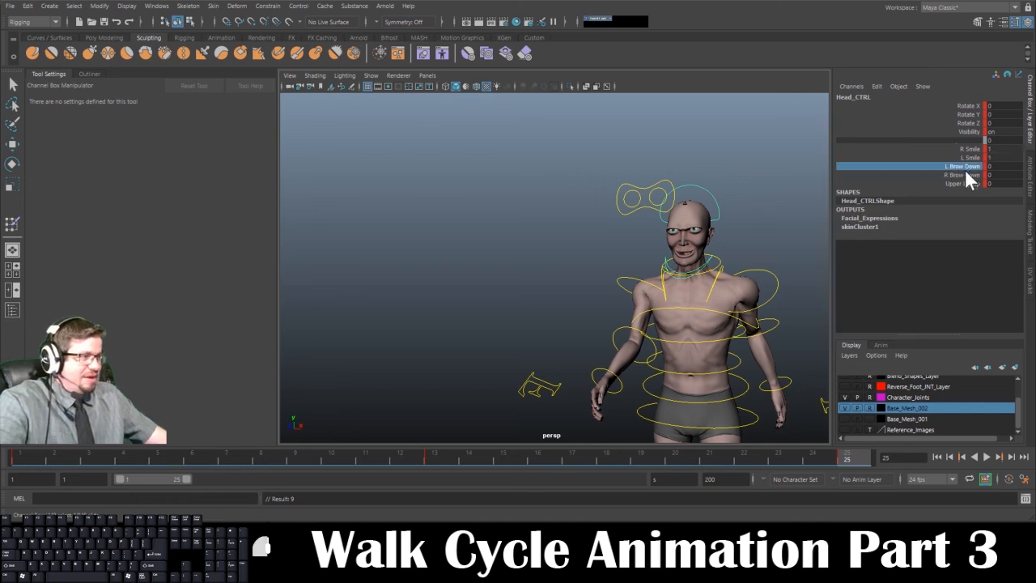
pyautogui.keyDown('shift'); pyautogui.click(967, 175); pyautogui.keyUp('shift')
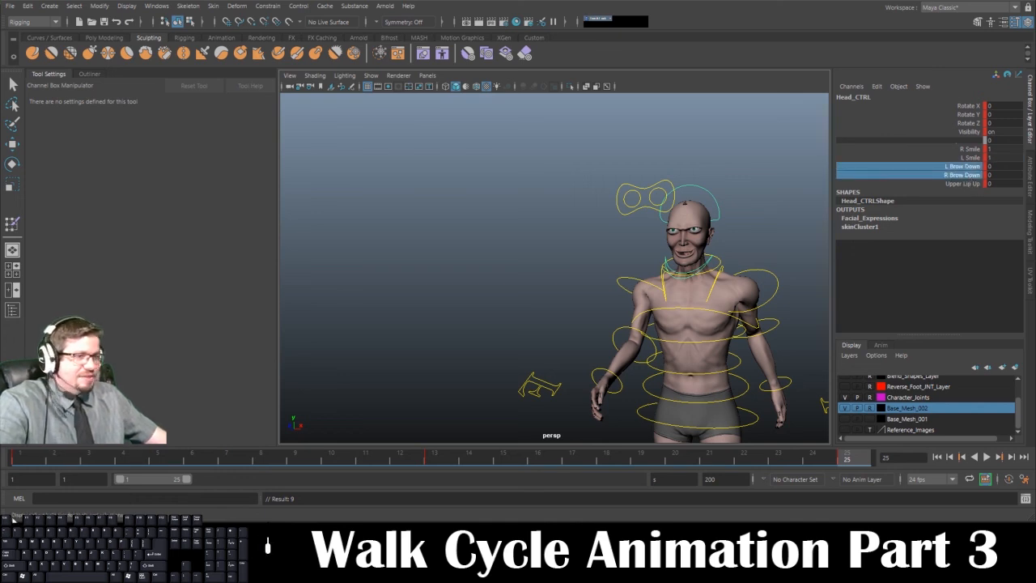
pyautogui.click(44, 461)
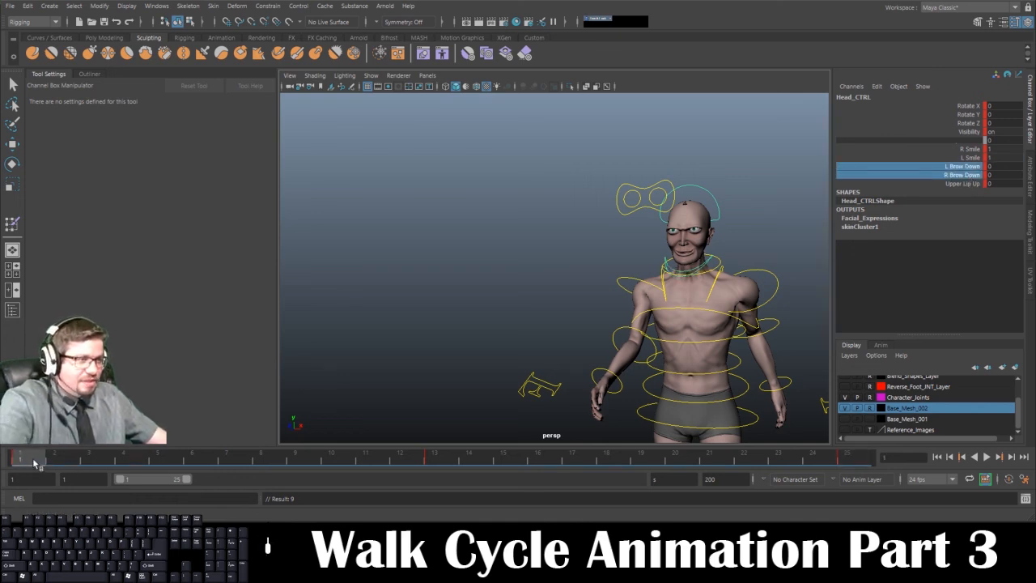
pyautogui.moveTo(34, 461); pyautogui.dragTo(438, 459)
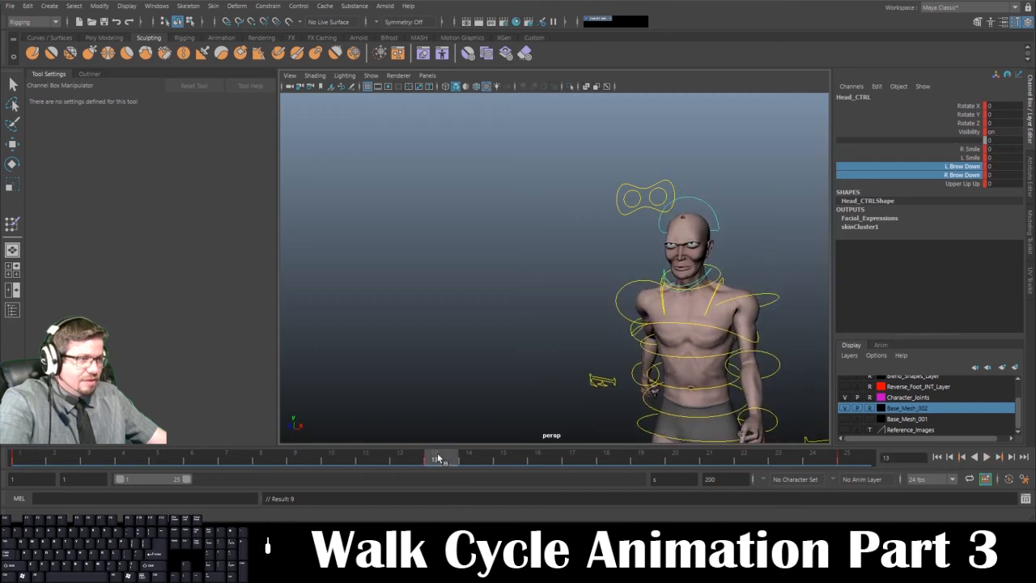
pyautogui.moveTo(467, 323); pyautogui.dragTo(613, 312, button='middle')
pyautogui.press('s')
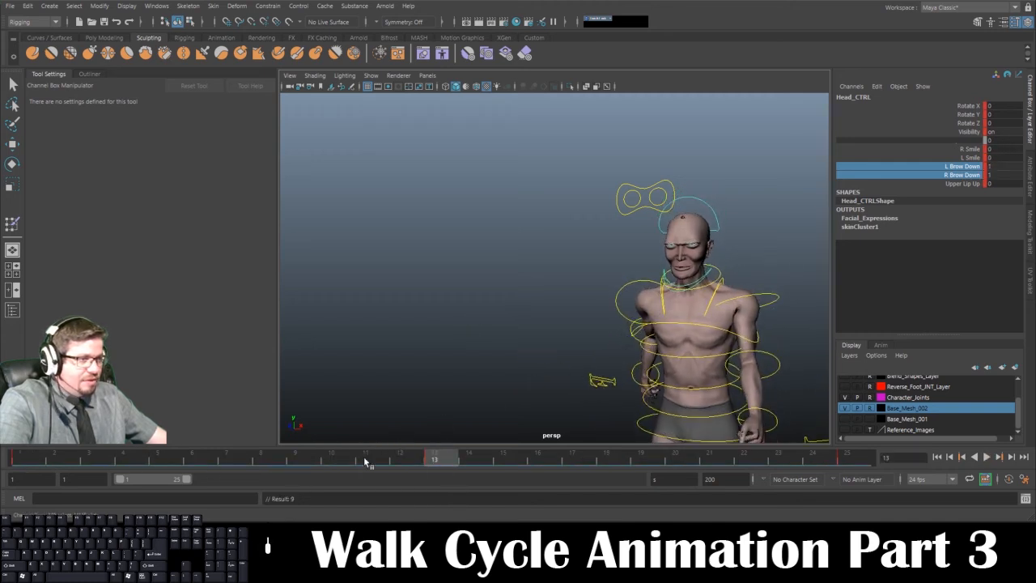
pyautogui.moveTo(433, 459); pyautogui.dragTo(844, 459)
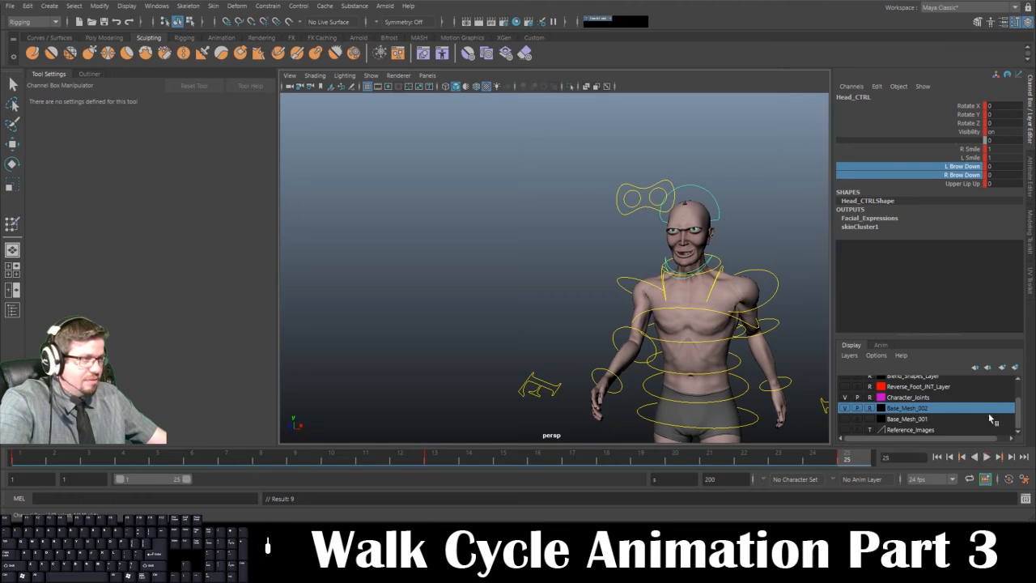
pyautogui.keyDown('alt'); pyautogui.moveTo(677, 368); pyautogui.dragTo(657, 334); pyautogui.keyUp('alt')
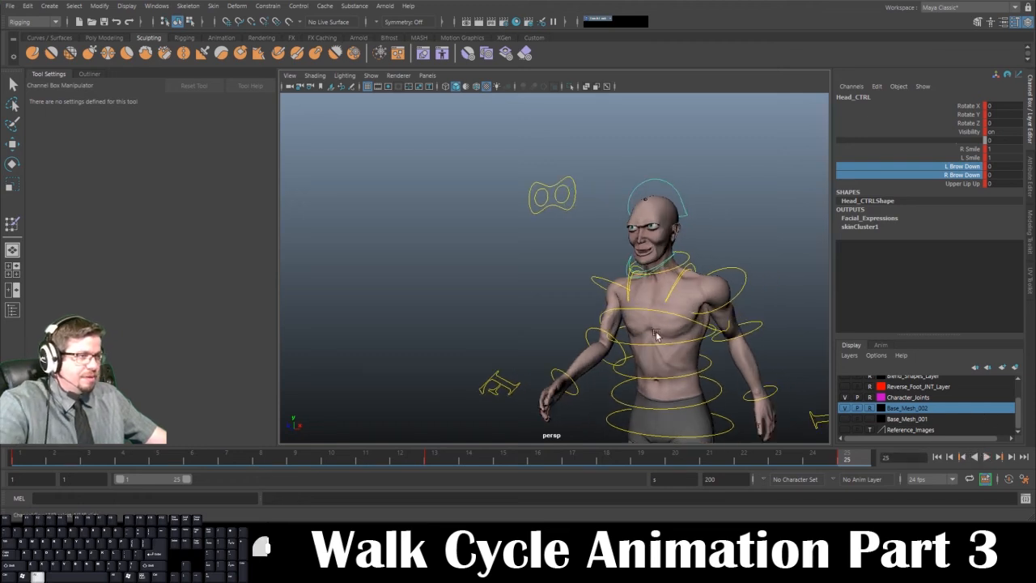
# Key the eyes control at its default position on frame 1.
pyautogui.click(568, 208)
pyautogui.keyDown('alt'); pyautogui.moveTo(671, 382); pyautogui.dragTo(625, 371, button='right'); pyautogui.keyUp('alt')
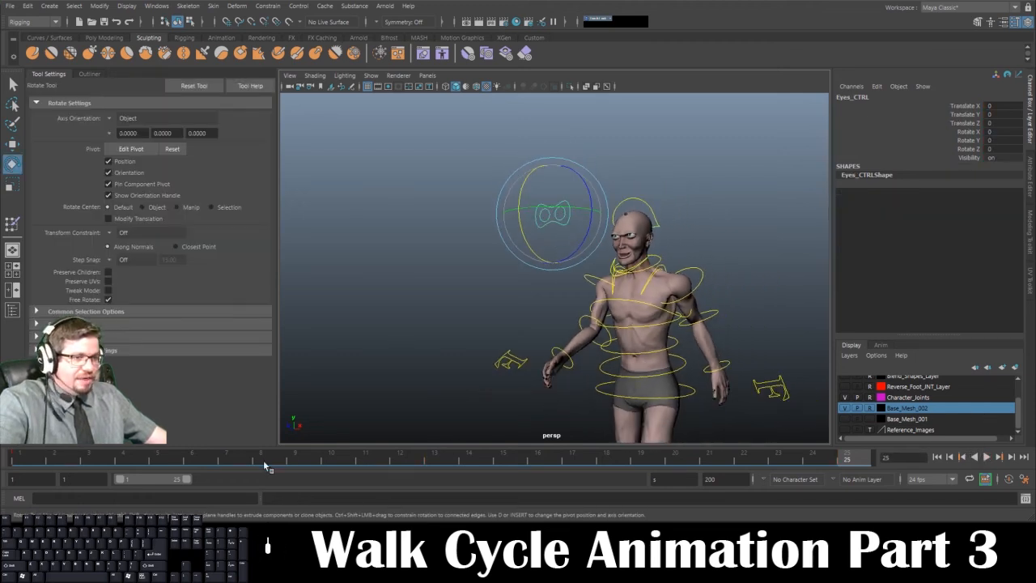
pyautogui.click(30, 461)
pyautogui.keyDown('alt'); pyautogui.moveTo(444, 339); pyautogui.dragTo(439, 320, button='right'); pyautogui.keyUp('alt')
pyautogui.keyDown('alt'); pyautogui.moveTo(438, 319); pyautogui.dragTo(435, 325); pyautogui.keyUp('alt')
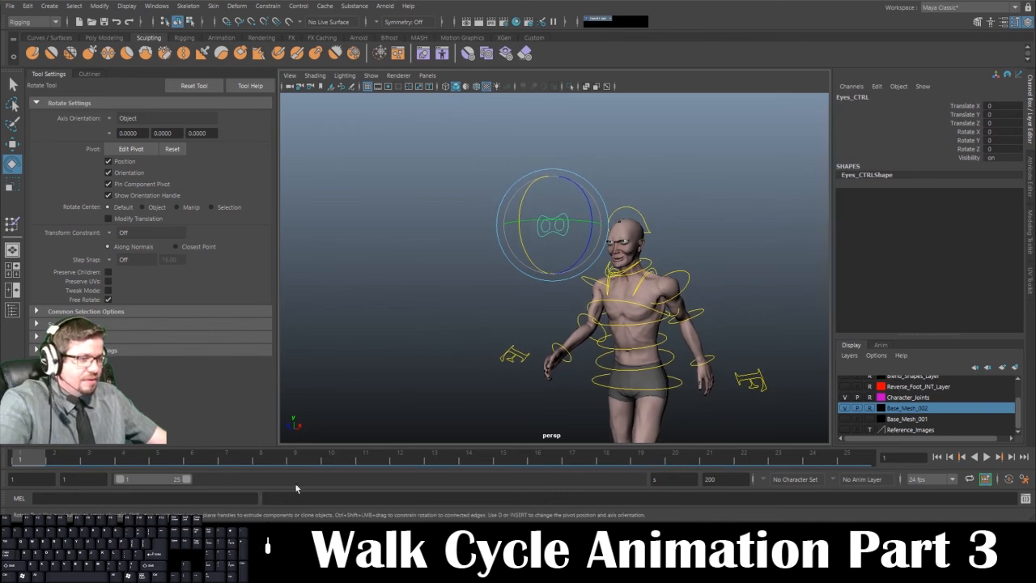
pyautogui.moveTo(31, 465); pyautogui.dragTo(337, 464)
pyautogui.press('s')
# Lower the eyes control to Translate Y -19.173 on frame 13, key it, and play the animation.
pyautogui.press('w')
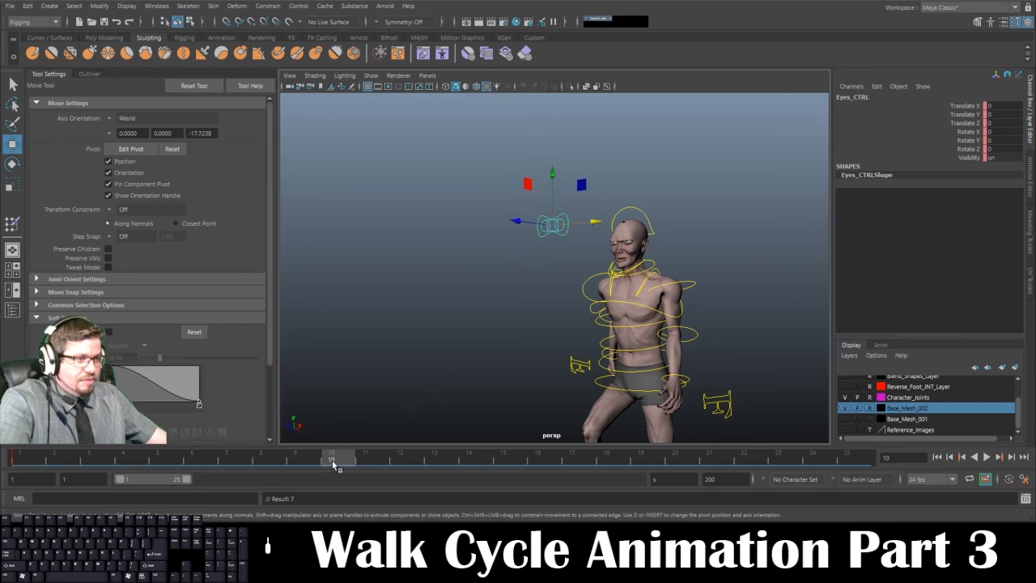
pyautogui.moveTo(337, 466); pyautogui.dragTo(437, 463)
pyautogui.moveTo(550, 167); pyautogui.dragTo(563, 243)
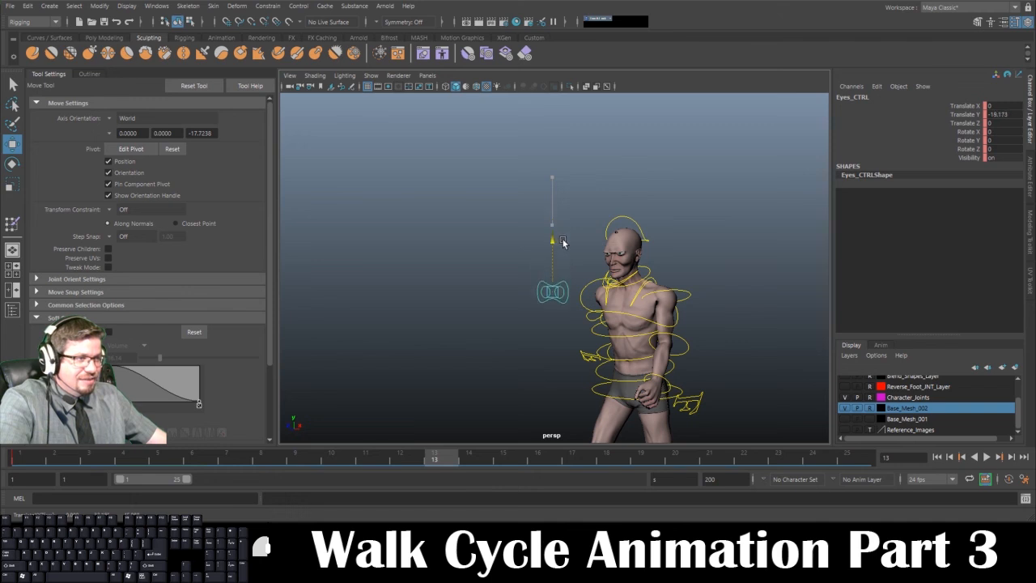
pyautogui.press('s')
pyautogui.hotkey('alt', 'v')
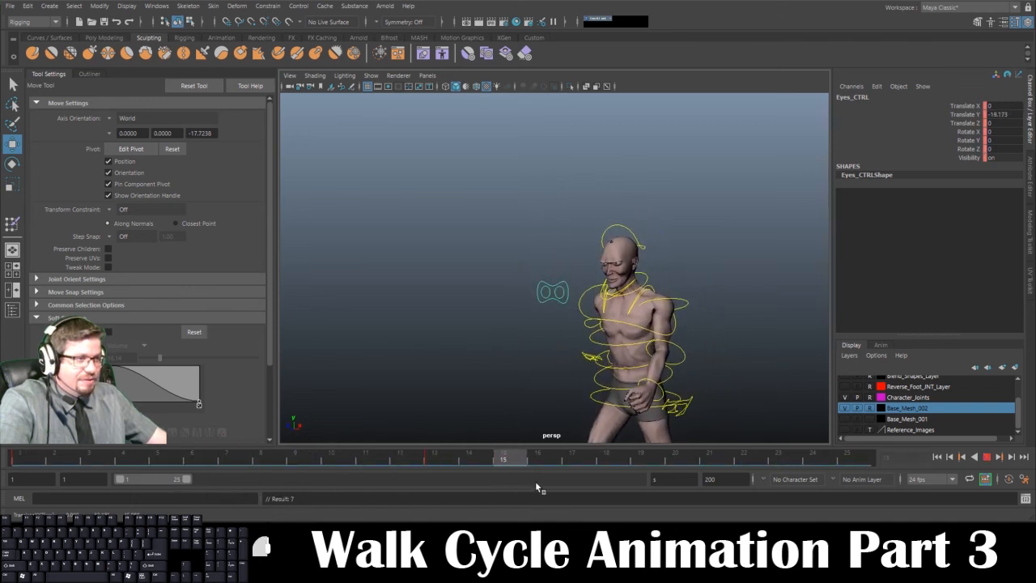
pyautogui.hotkey('alt', 'v')
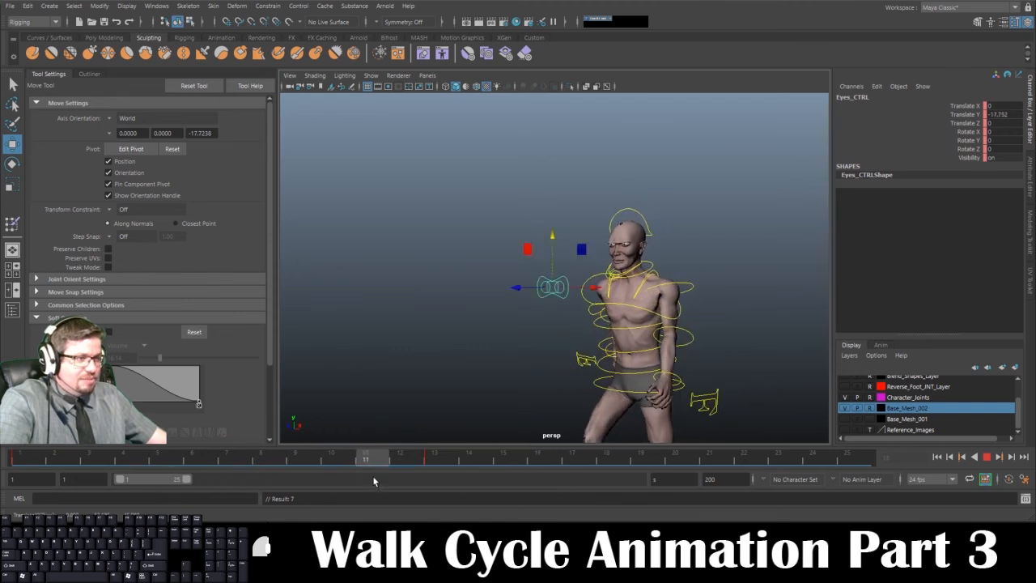
# Raise the eyes control to Translate Y -11.083 on frame 11, key it, and play the animation.
pyautogui.moveTo(554, 239); pyautogui.dragTo(551, 215)
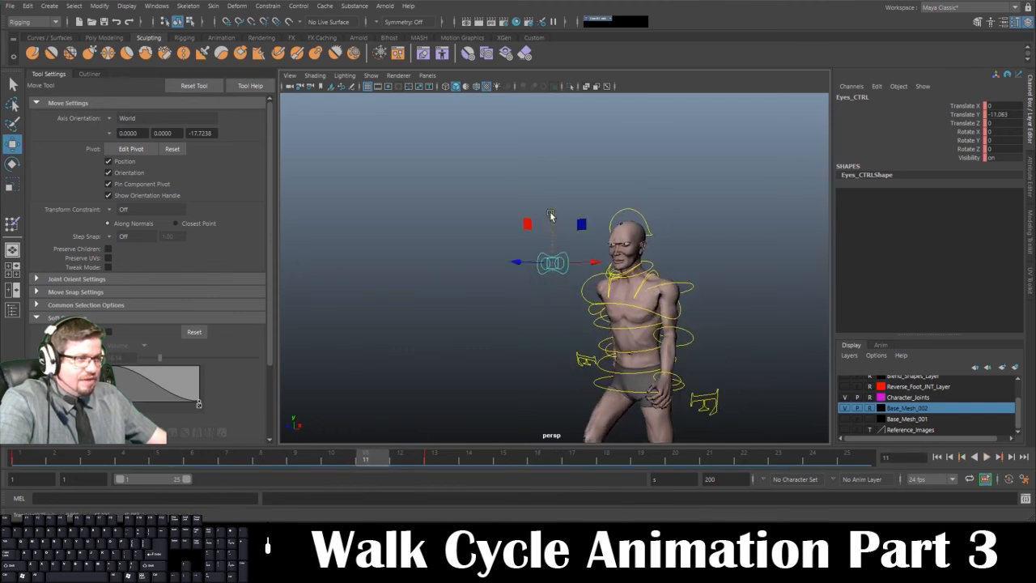
pyautogui.press('s')
pyautogui.hotkey('alt', 'v')
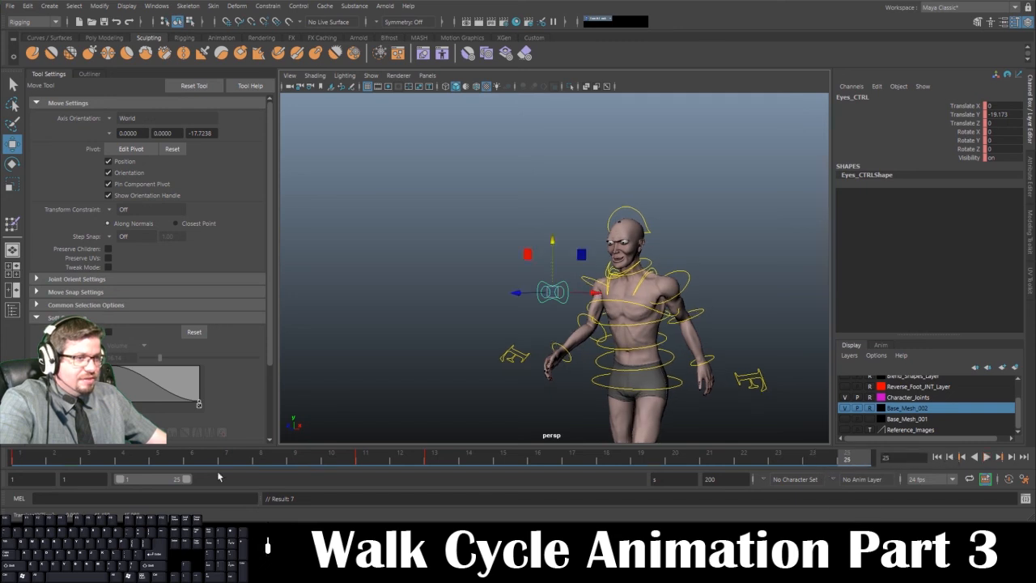
# Copy the eyes control's frame 1 pose to frame 25, keying it, and set the playback end to frame 24.
pyautogui.click(391, 467)
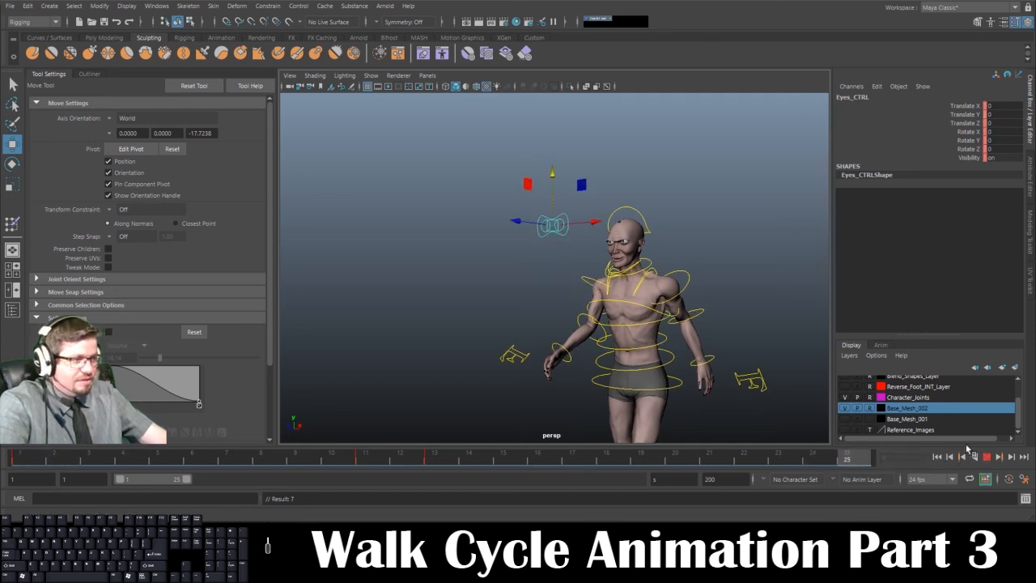
pyautogui.click(674, 478)
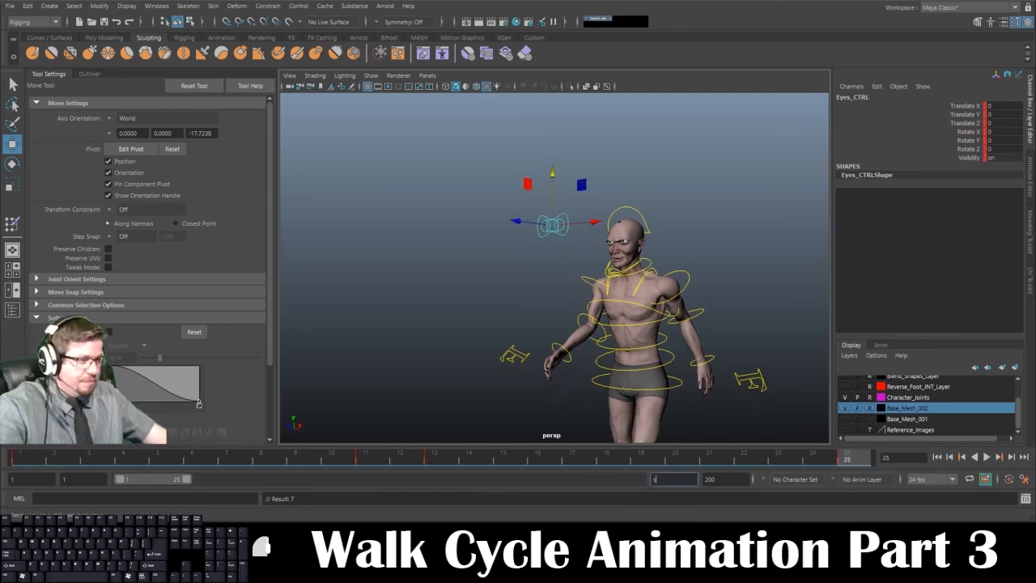
pyautogui.write('24')
pyautogui.press('Return')
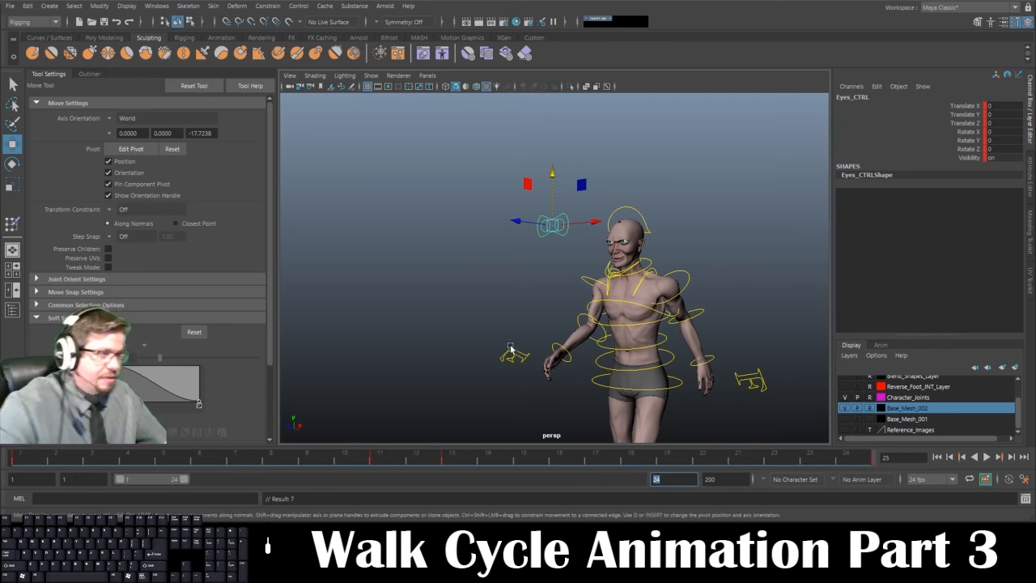
# Play the full walk cycle to check the loop with the facial and eye animation.
pyautogui.click(987, 458)
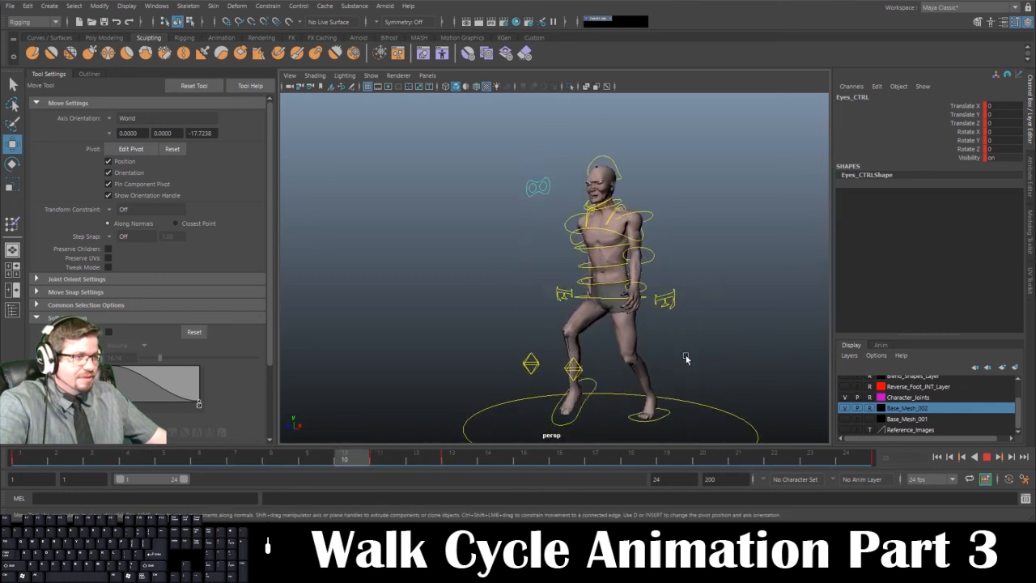
pyautogui.click(989, 456)
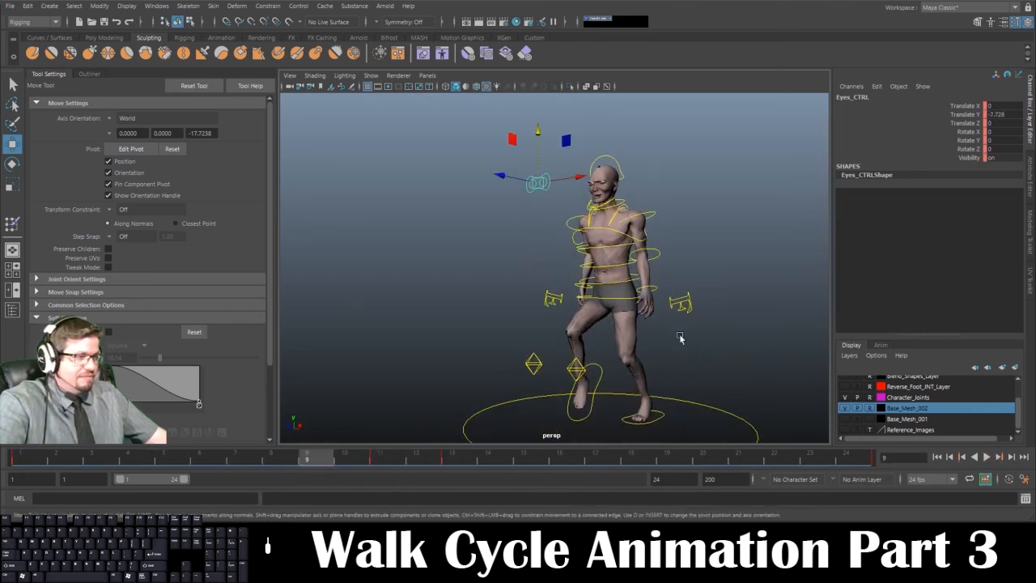
pyautogui.keyDown('alt'); pyautogui.moveTo(592, 245); pyautogui.dragTo(625, 236); pyautogui.keyUp('alt')
pyautogui.keyDown('alt'); pyautogui.moveTo(625, 273); pyautogui.dragTo(602, 290); pyautogui.keyUp('alt')
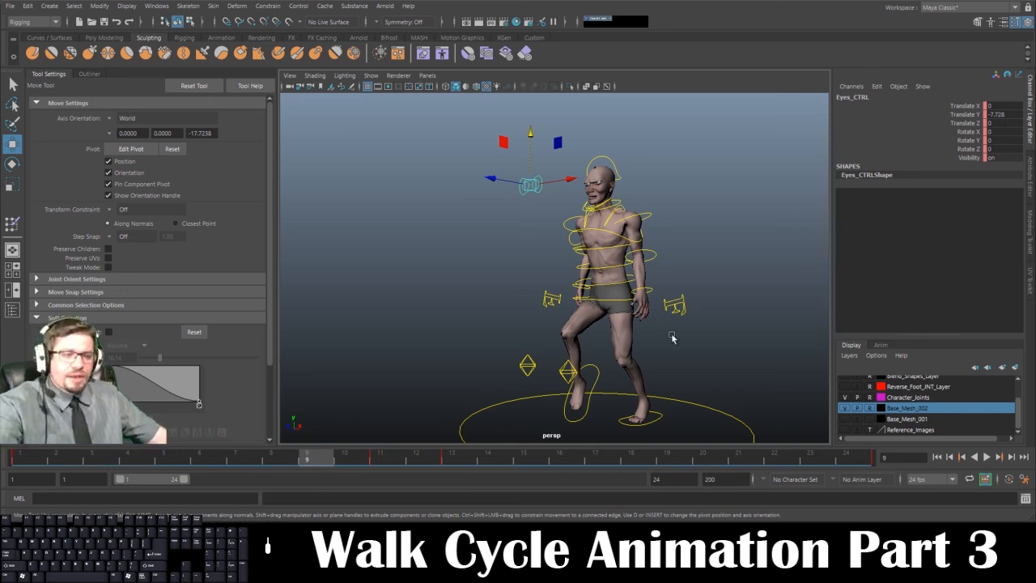
pyautogui.scroll(-3, 648, 314)
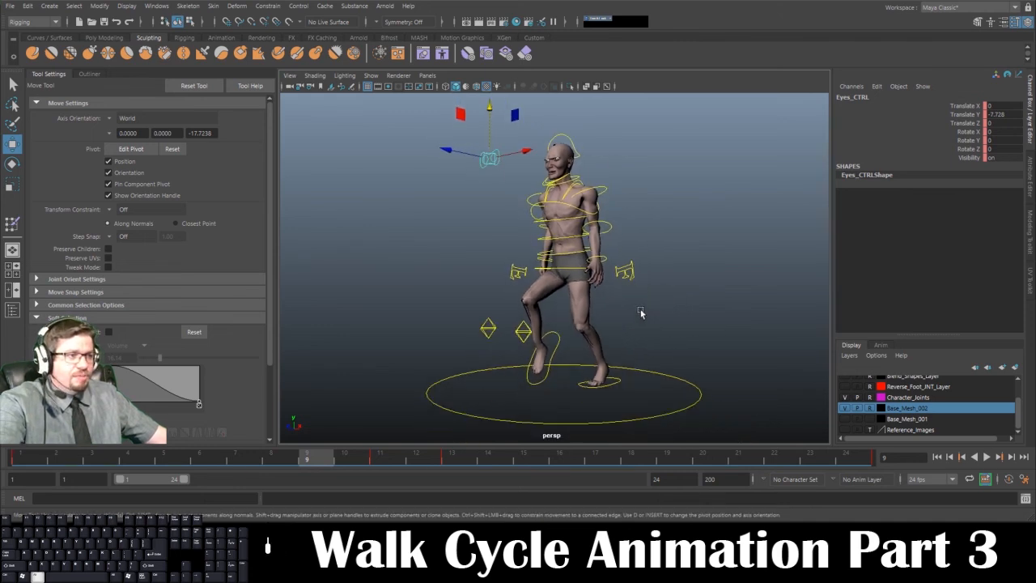
pyautogui.keyDown('alt'); pyautogui.moveTo(641, 313); pyautogui.dragTo(638, 317, button='middle'); pyautogui.keyUp('alt')
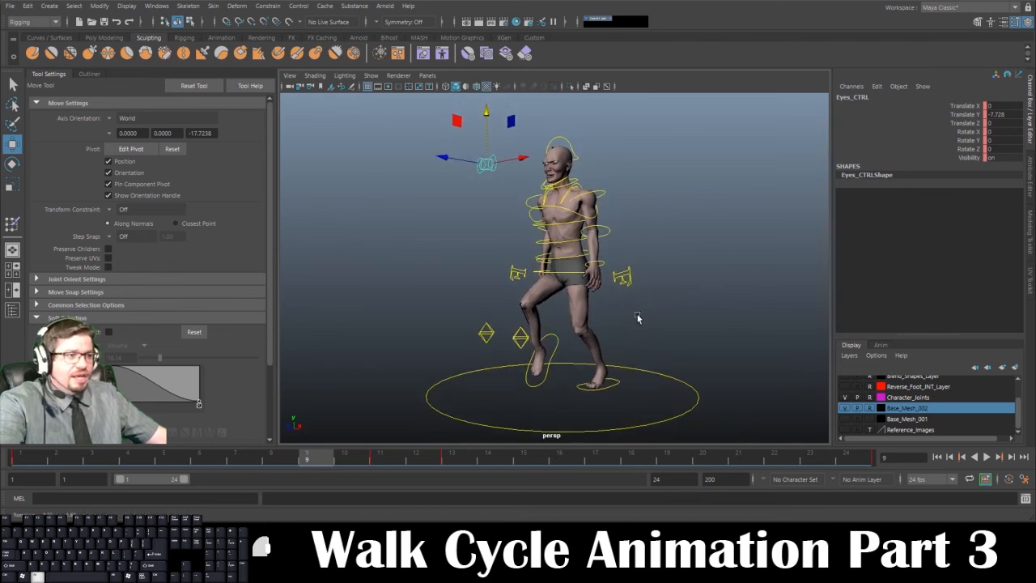
pyautogui.keyDown('alt'); pyautogui.moveTo(639, 317); pyautogui.dragTo(640, 317); pyautogui.keyUp('alt')
pyautogui.keyDown('alt'); pyautogui.moveTo(640, 317); pyautogui.dragTo(638, 315, button='right'); pyautogui.keyUp('alt')
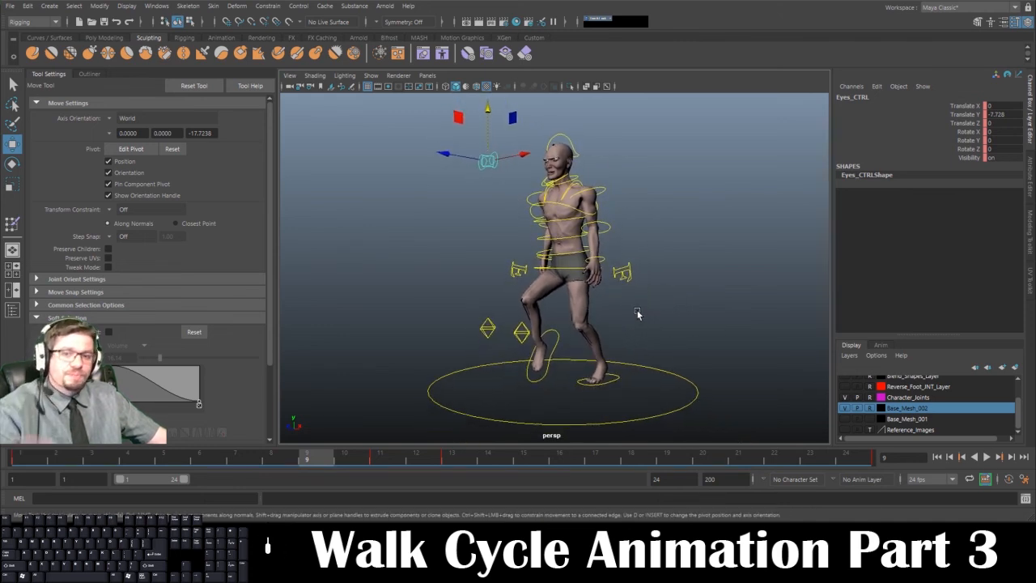